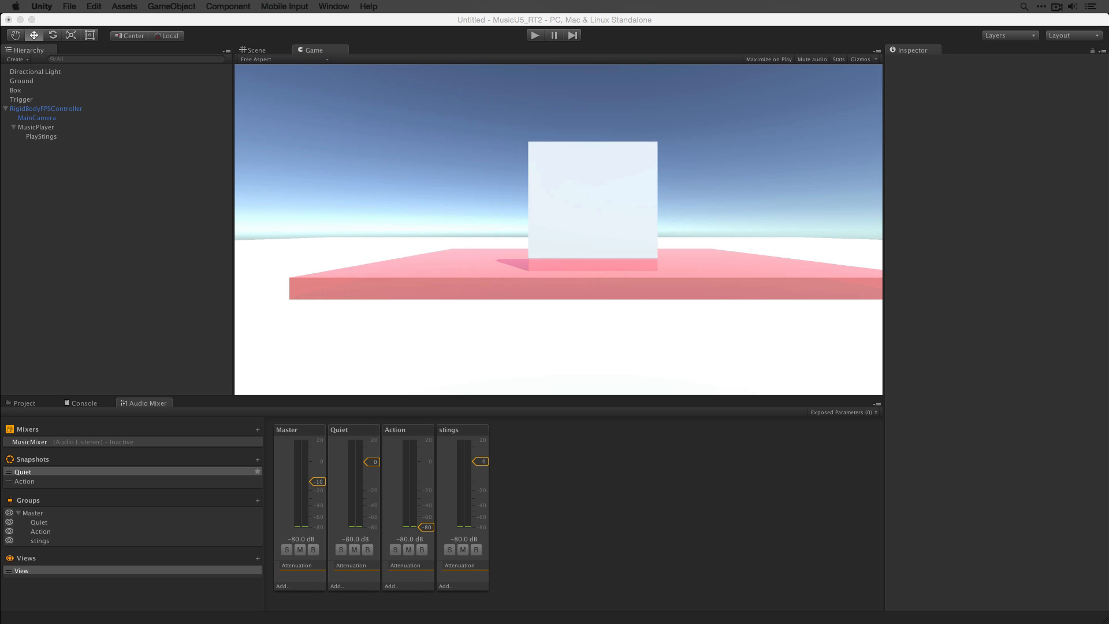
# - Play the finished demo scene, walking the player onto the pink pad and back off it, then stop playback
pyautogui.click(476, 20)
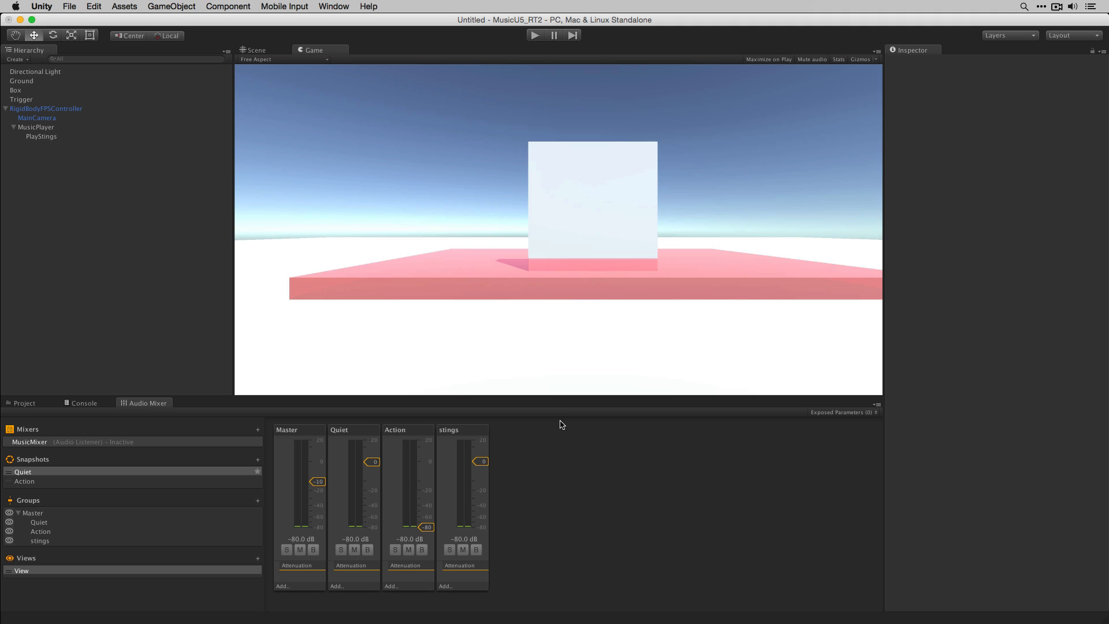
pyautogui.click(535, 36)
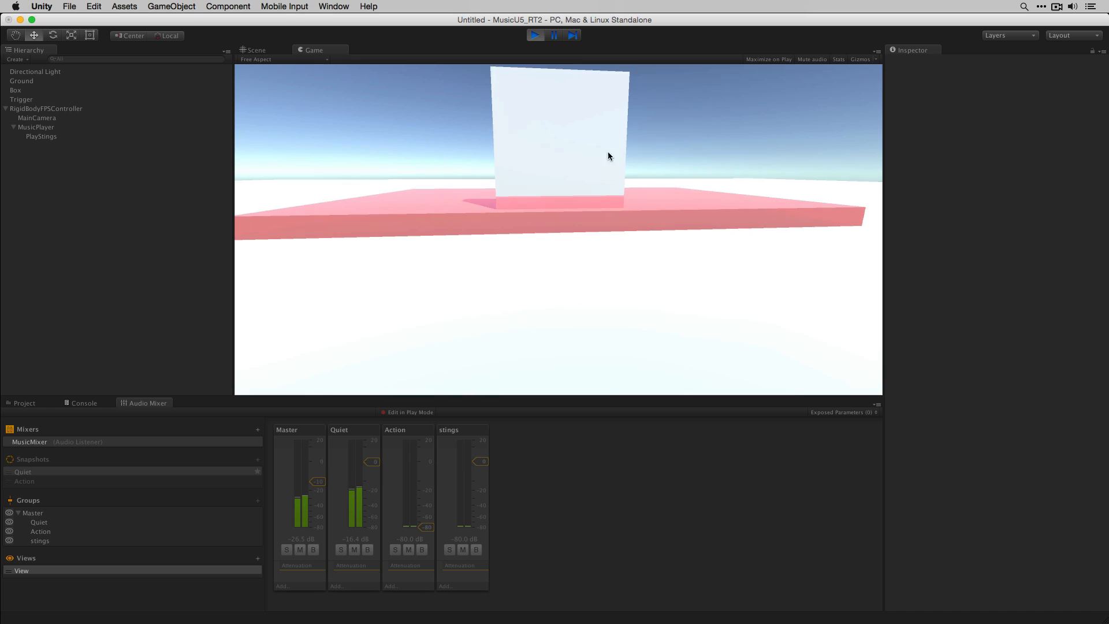
pyautogui.press('w')
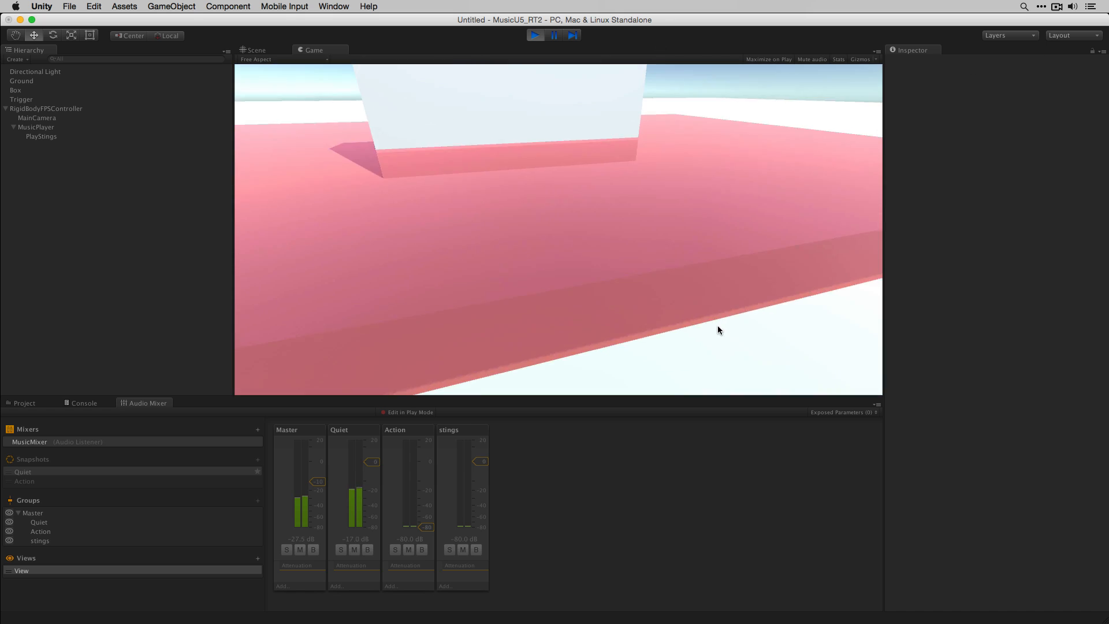
pyautogui.press('w')
pyautogui.press('w')
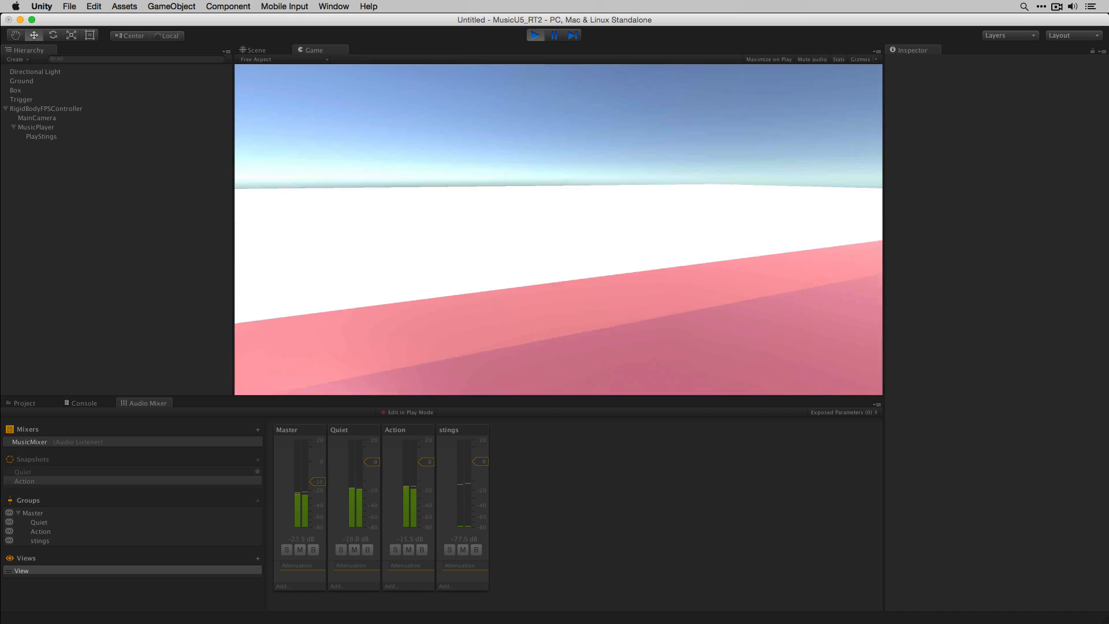
pyautogui.press('w')
pyautogui.press('w')
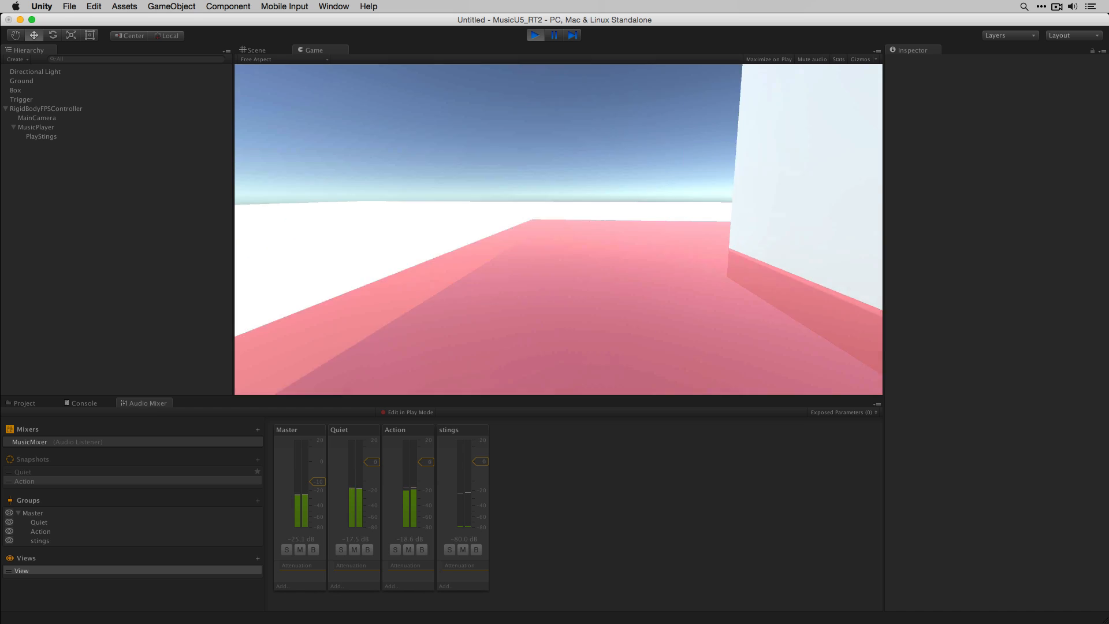
pyautogui.press('w')
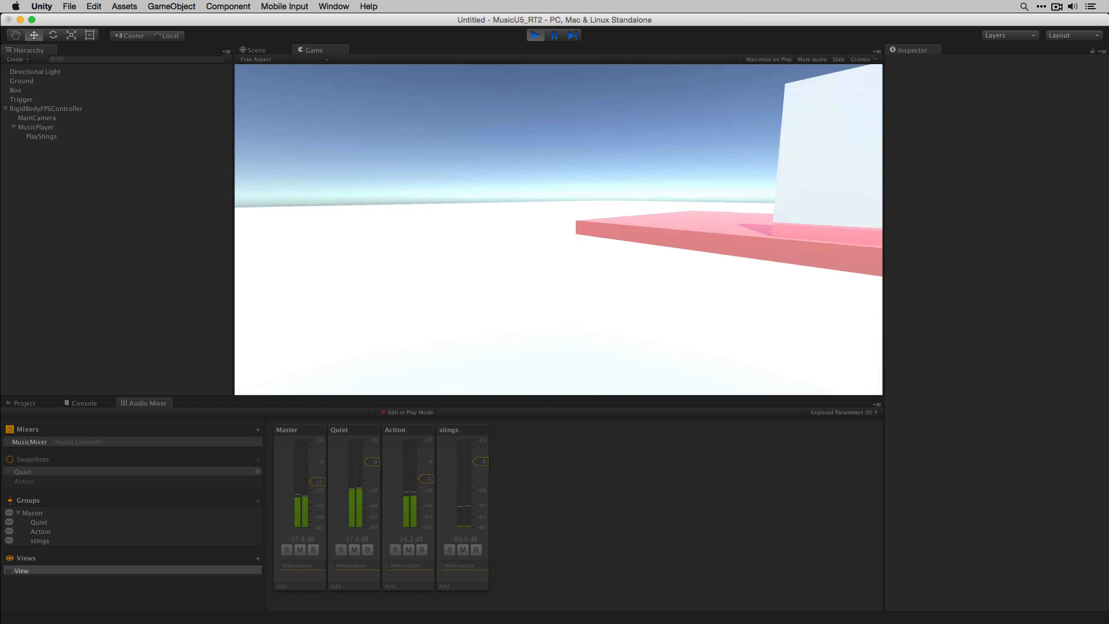
pyautogui.press('s')
pyautogui.press('w')
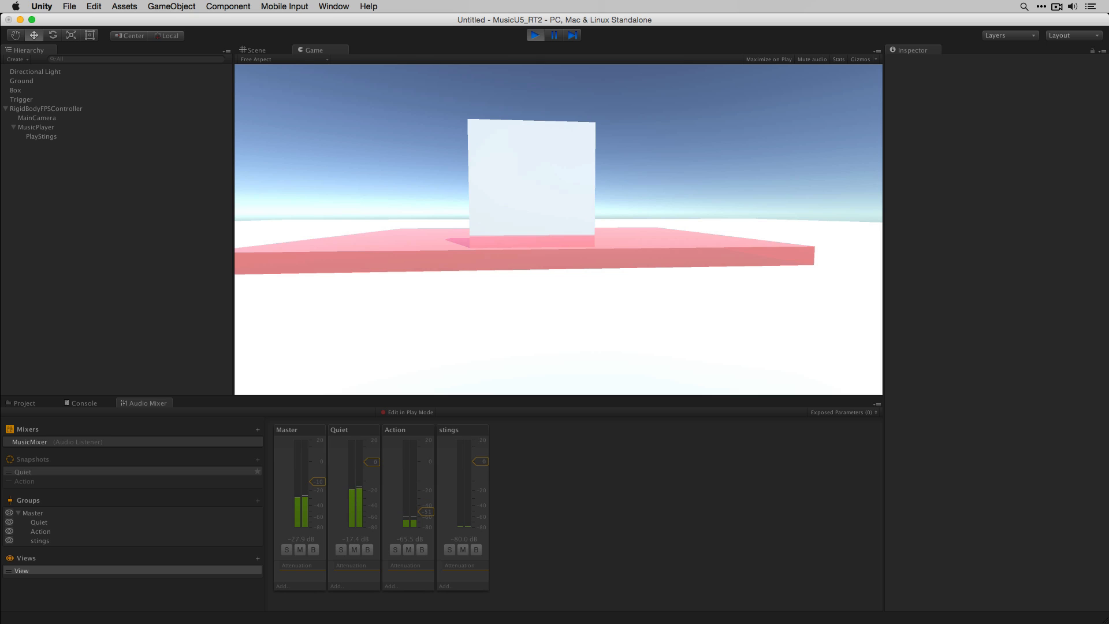
pyautogui.press('w')
pyautogui.press('s')
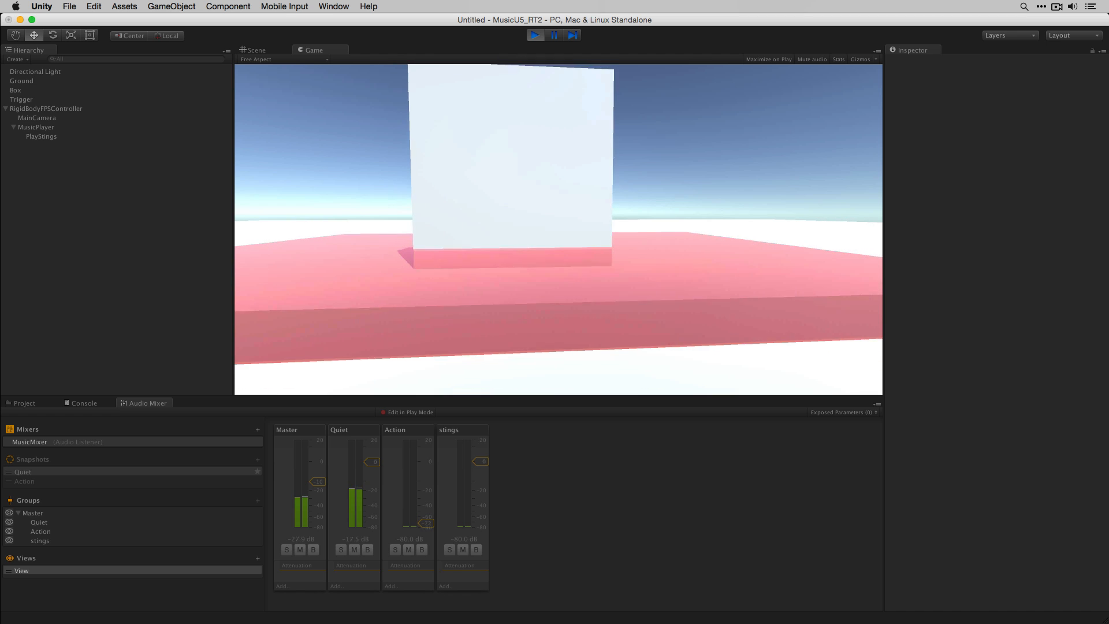
pyautogui.press('w')
pyautogui.press('w')
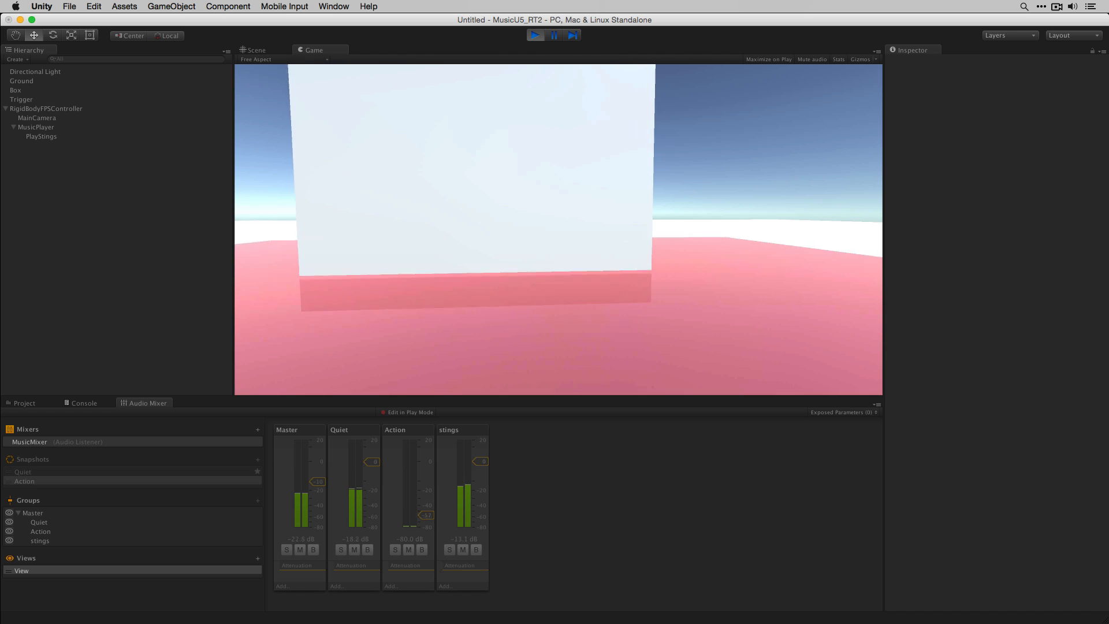
pyautogui.press('s')
pyautogui.press('w')
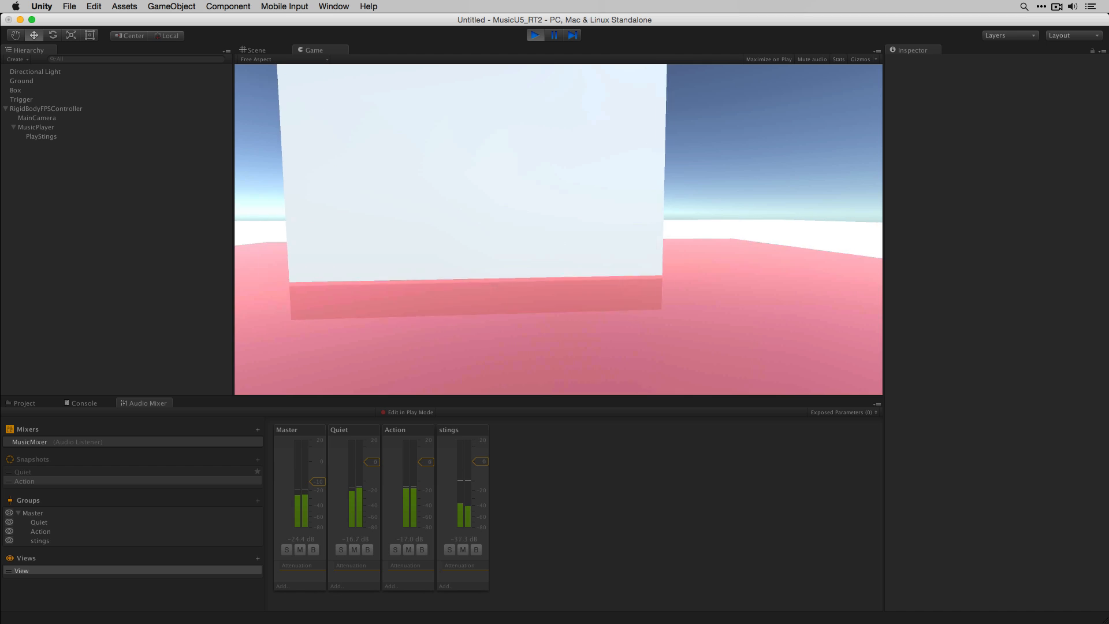
pyautogui.press('s')
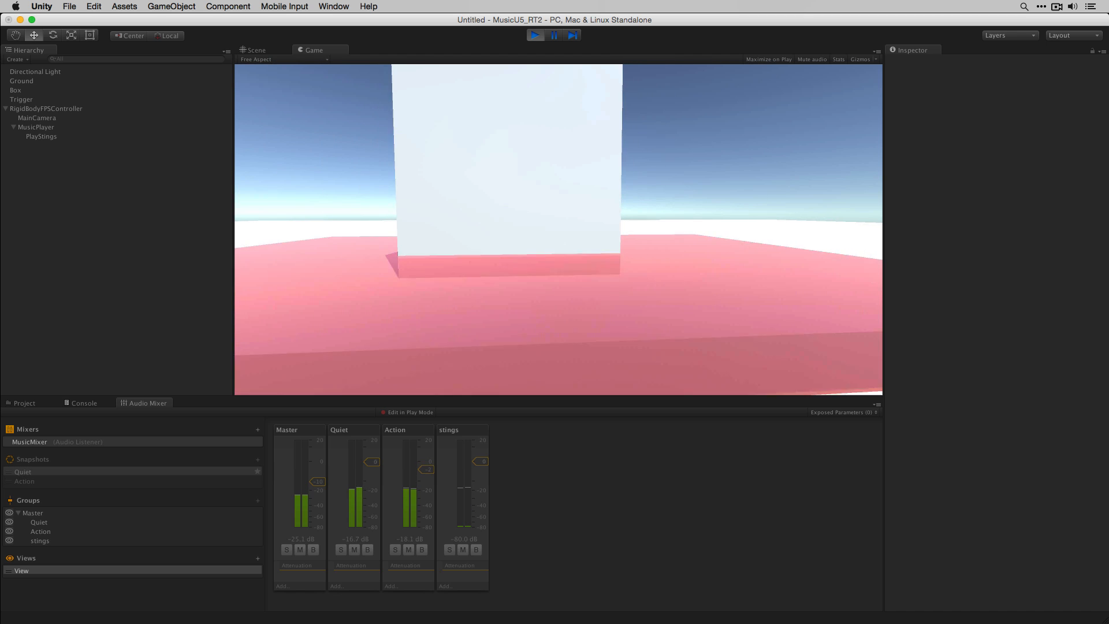
pyautogui.press('w')
pyautogui.press('s')
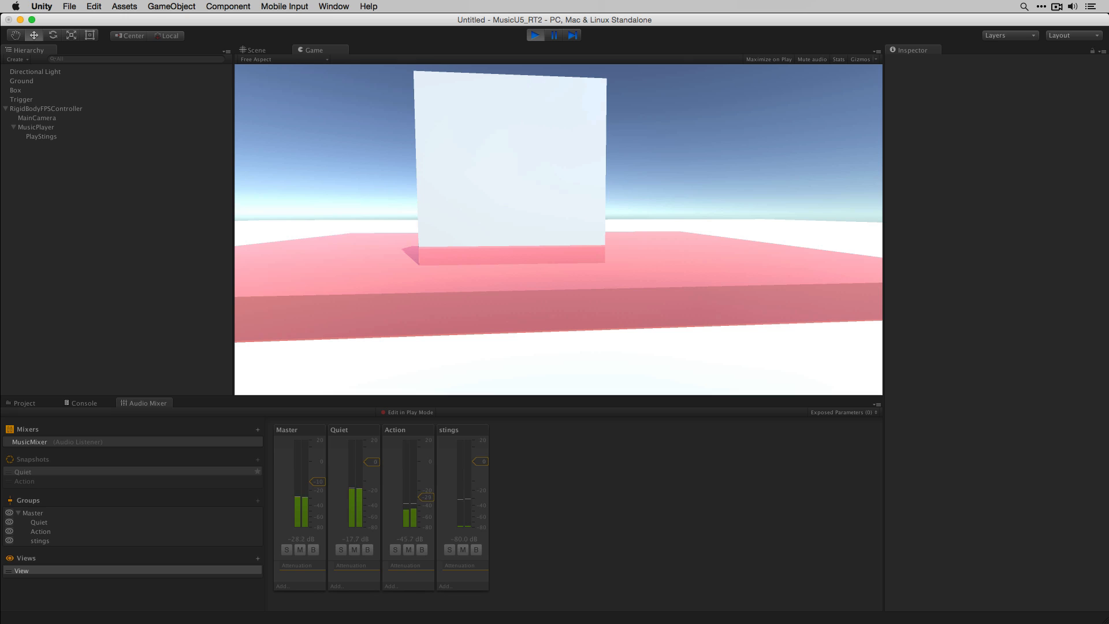
pyautogui.press('super+p')
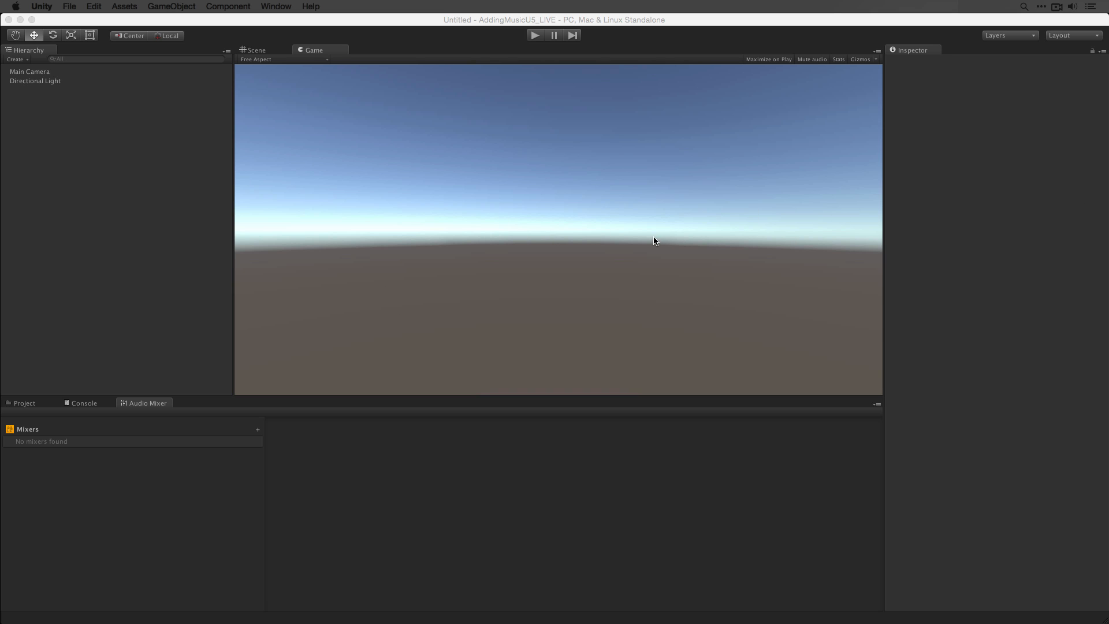
# - Create a new cube in the empty scene of the new project
pyautogui.click(100, 221)
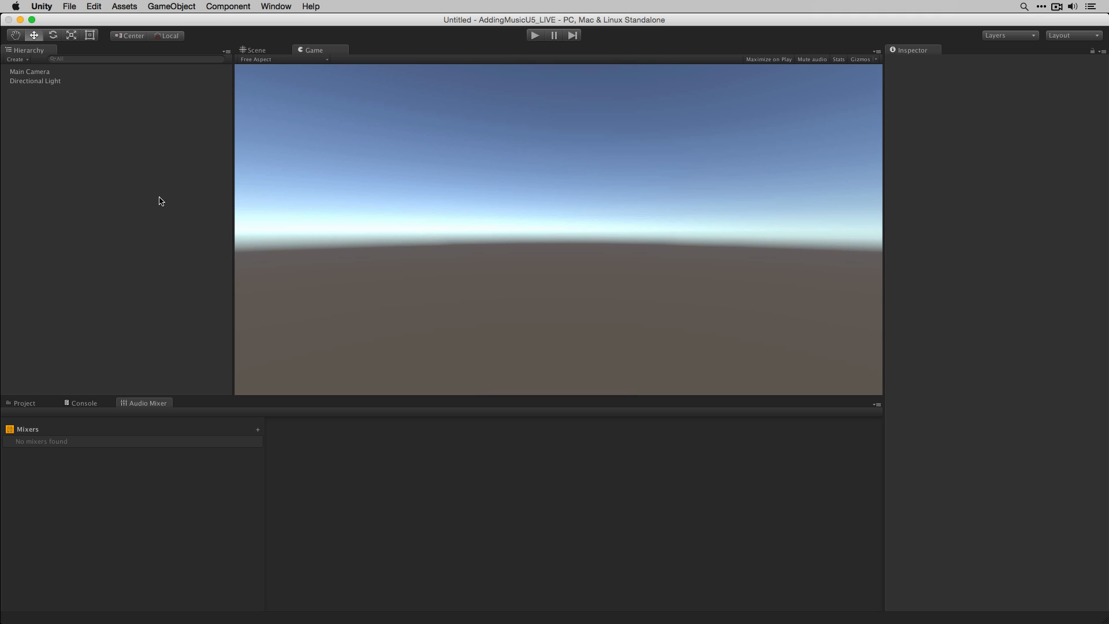
pyautogui.click(29, 403)
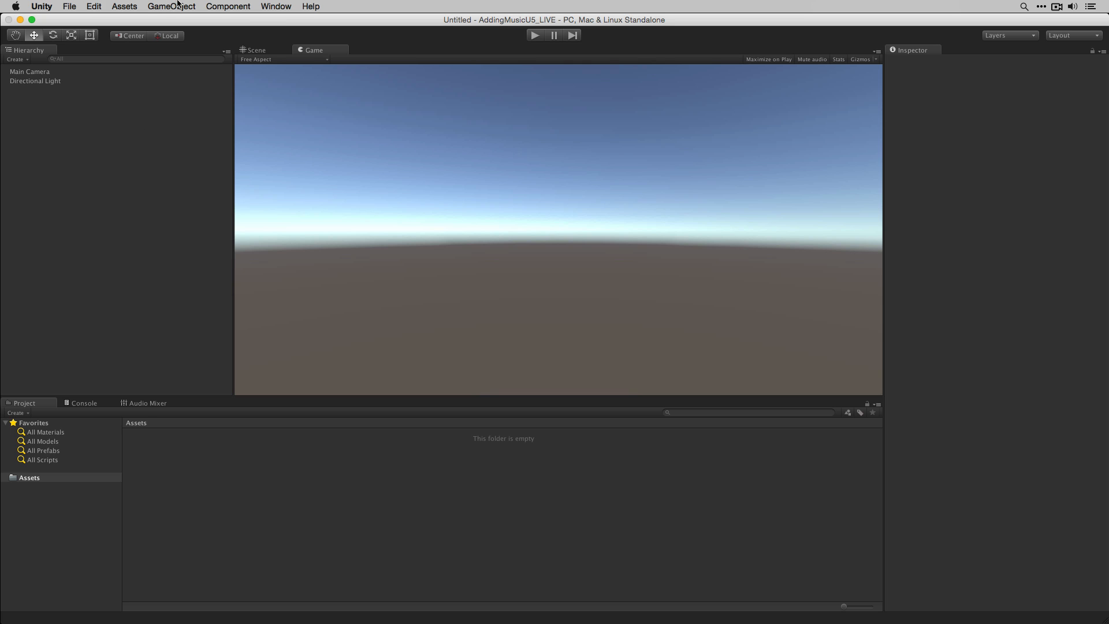
pyautogui.click(177, 6)
pyautogui.moveTo(181, 42)
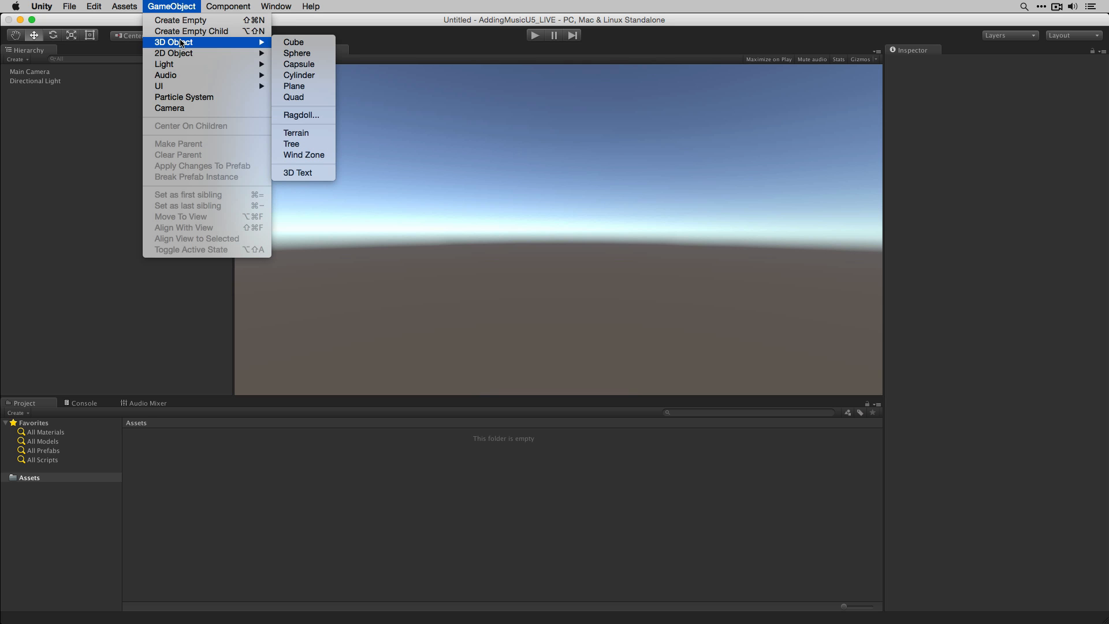
pyautogui.click(288, 45)
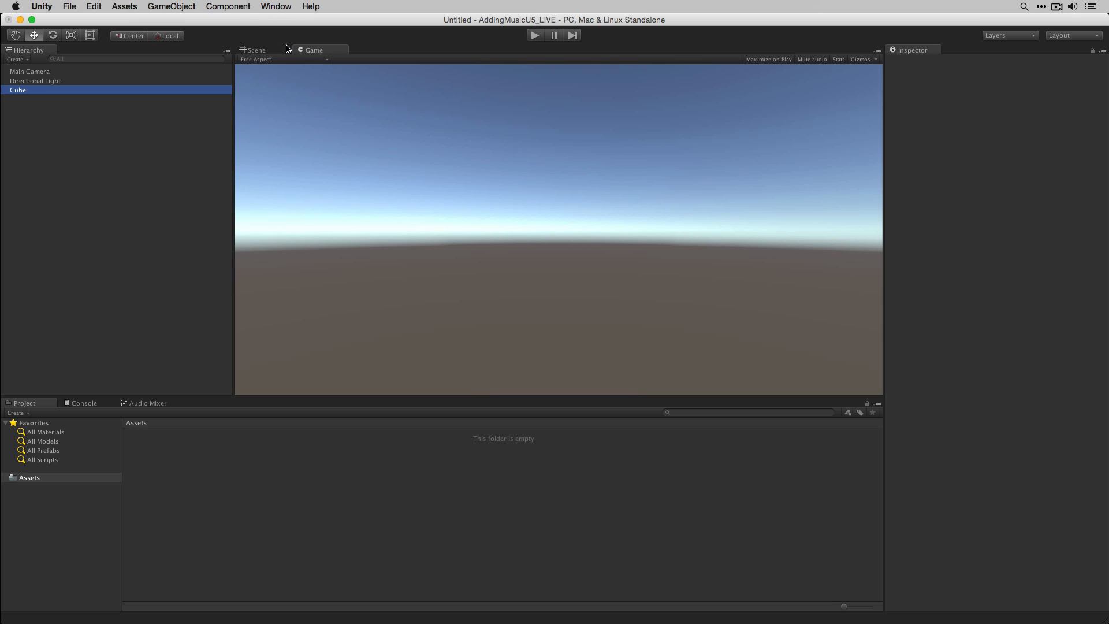
# - Set the cube's scale to 100 on X and Z and its Y position to -0.5
pyautogui.click(1009, 114)
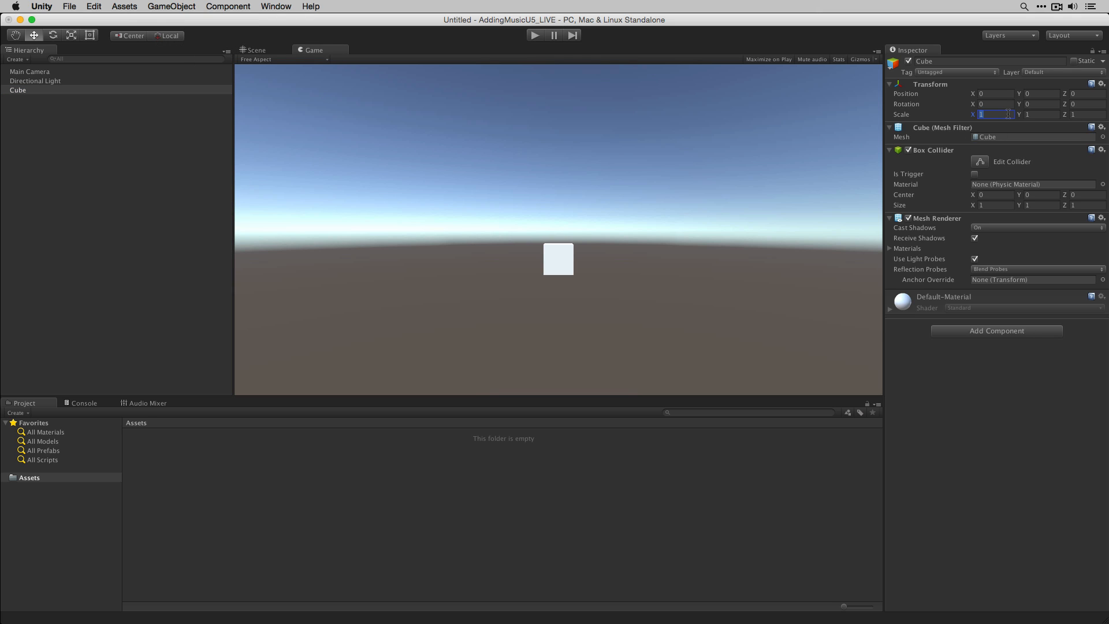
pyautogui.write('100')
pyautogui.press('Tab')
pyautogui.press('Tab')
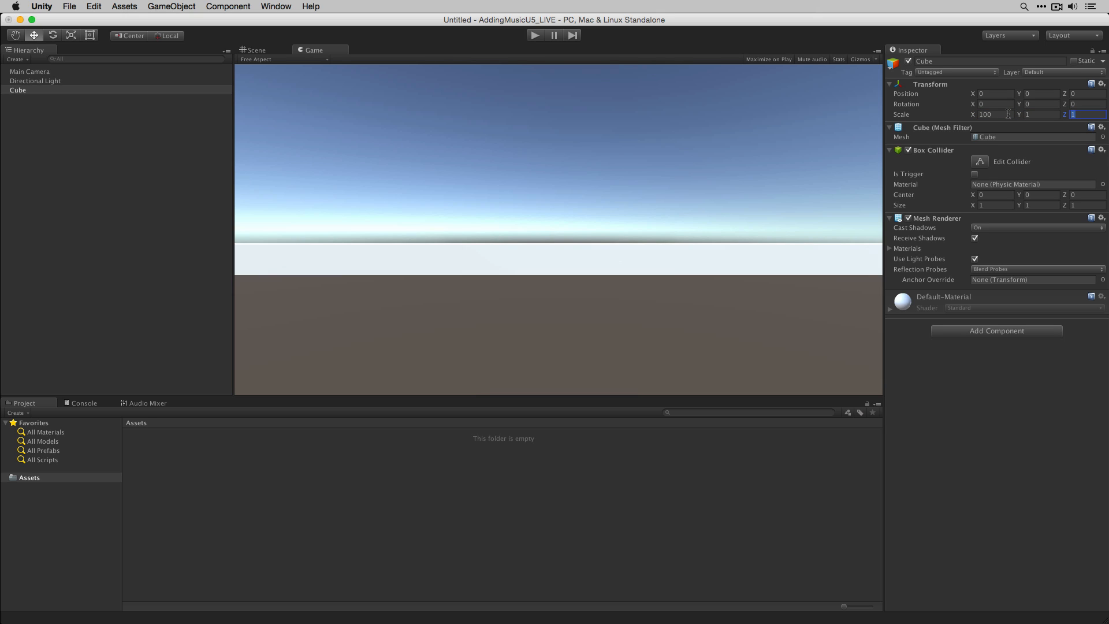
pyautogui.write('100')
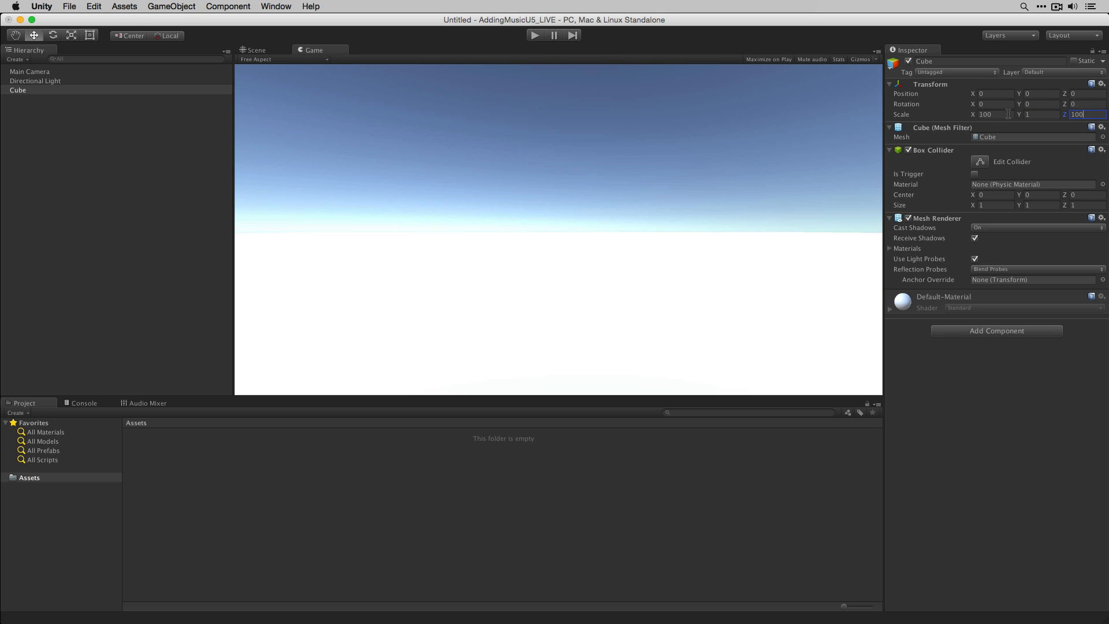
pyautogui.click(1045, 95)
pyautogui.write('-0.5')
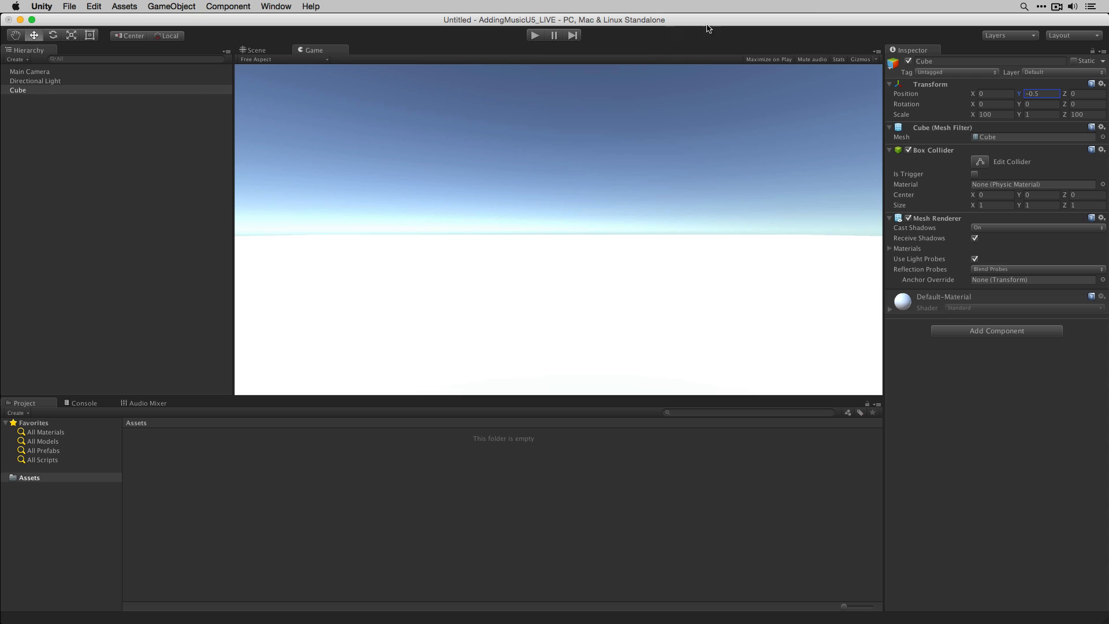
# - Rename the cube Ground
pyautogui.click(942, 61)
pyautogui.write('Ground')
pyautogui.press('Return')
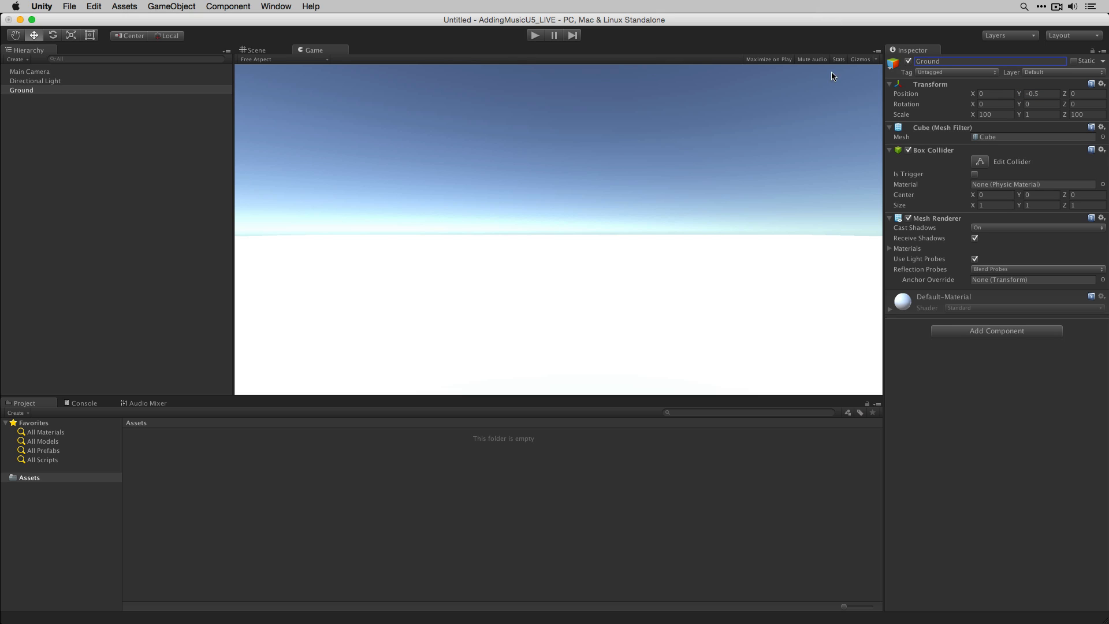
# - Create a second cube in the scene
pyautogui.click(31, 122)
pyautogui.click(171, 6)
pyautogui.moveTo(173, 43)
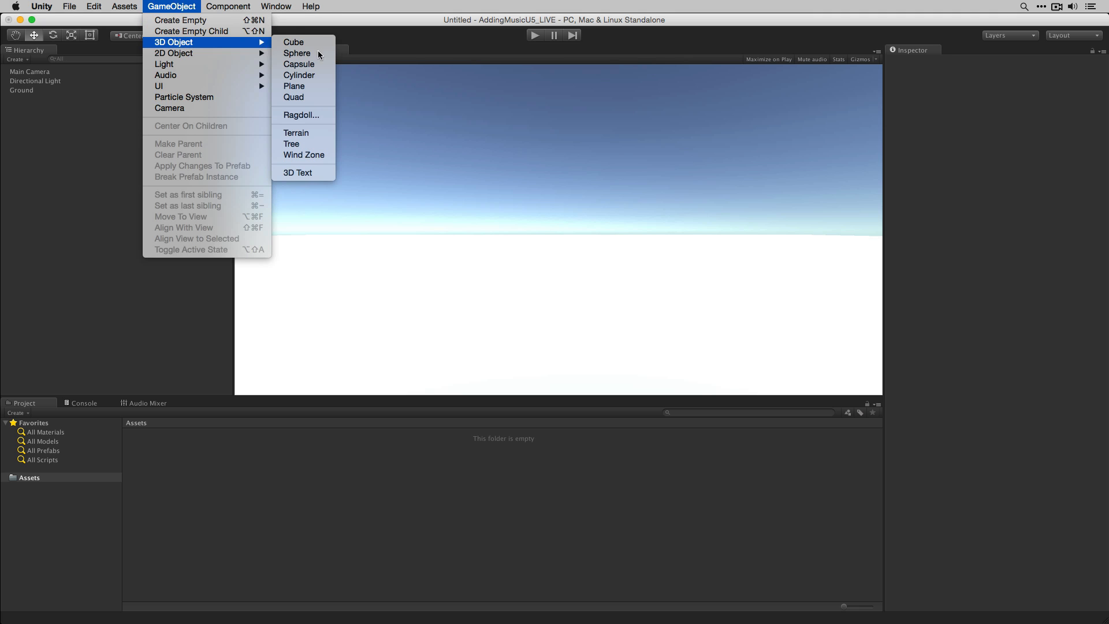
pyautogui.click(288, 42)
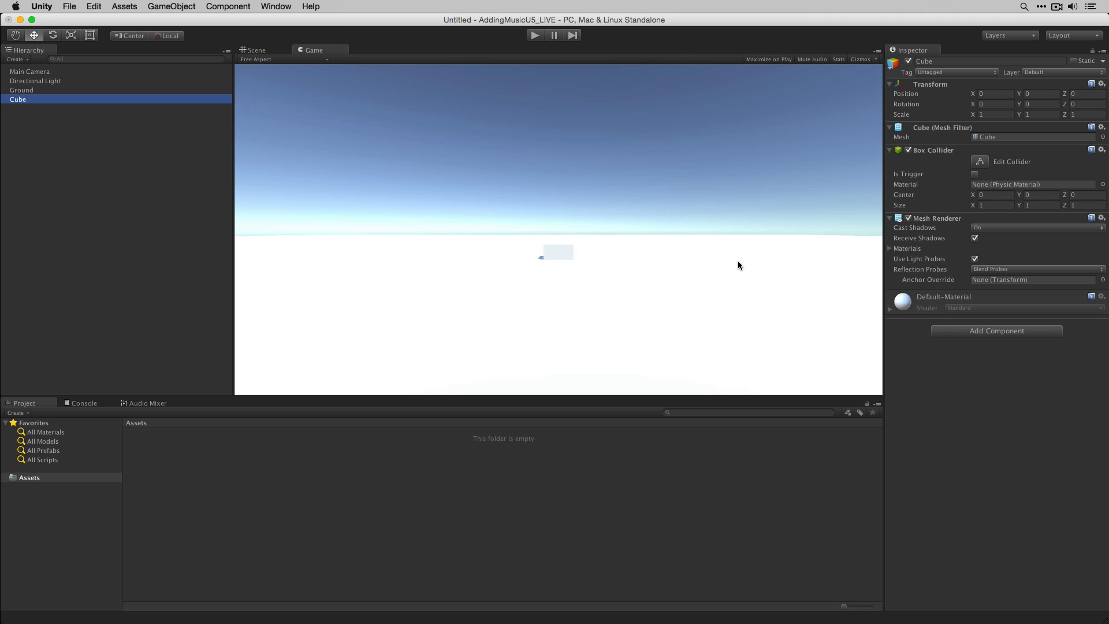
# - Set the second cube's scale to 10 on X and 10 on Y
pyautogui.click(995, 114)
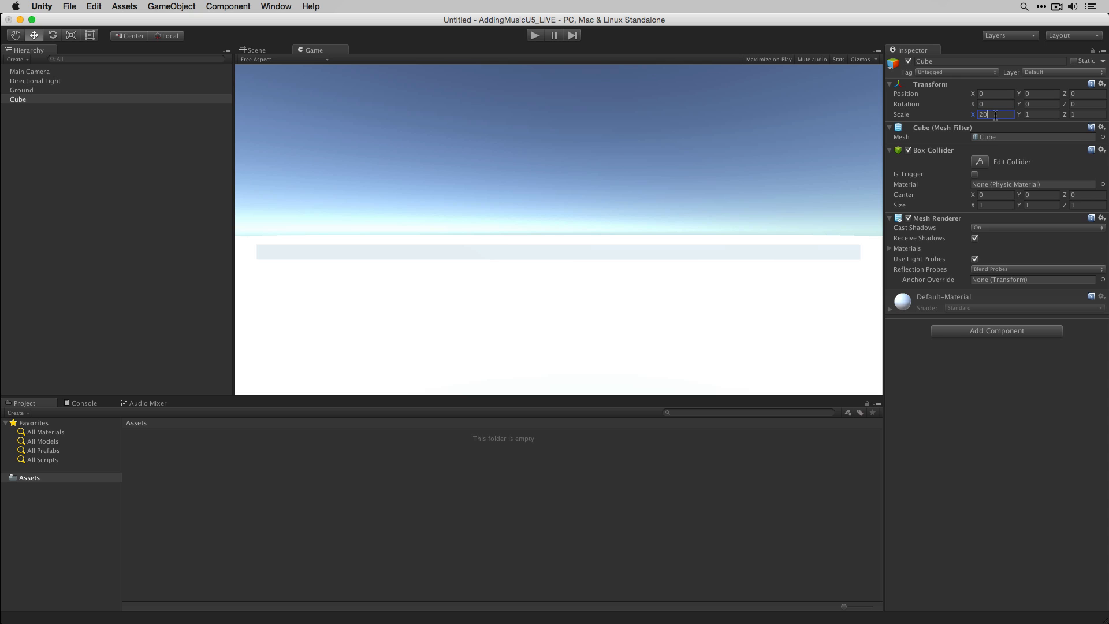
pyautogui.press('BackSpace')
pyautogui.press('BackSpace')
pyautogui.write('010')
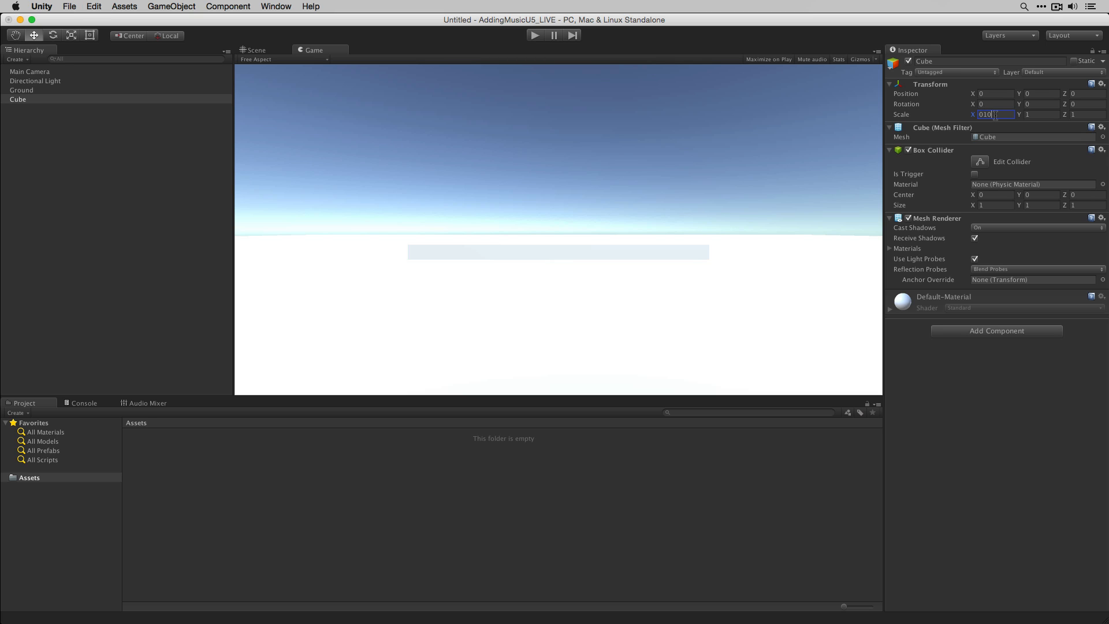
pyautogui.press('Tab')
pyautogui.write('10')
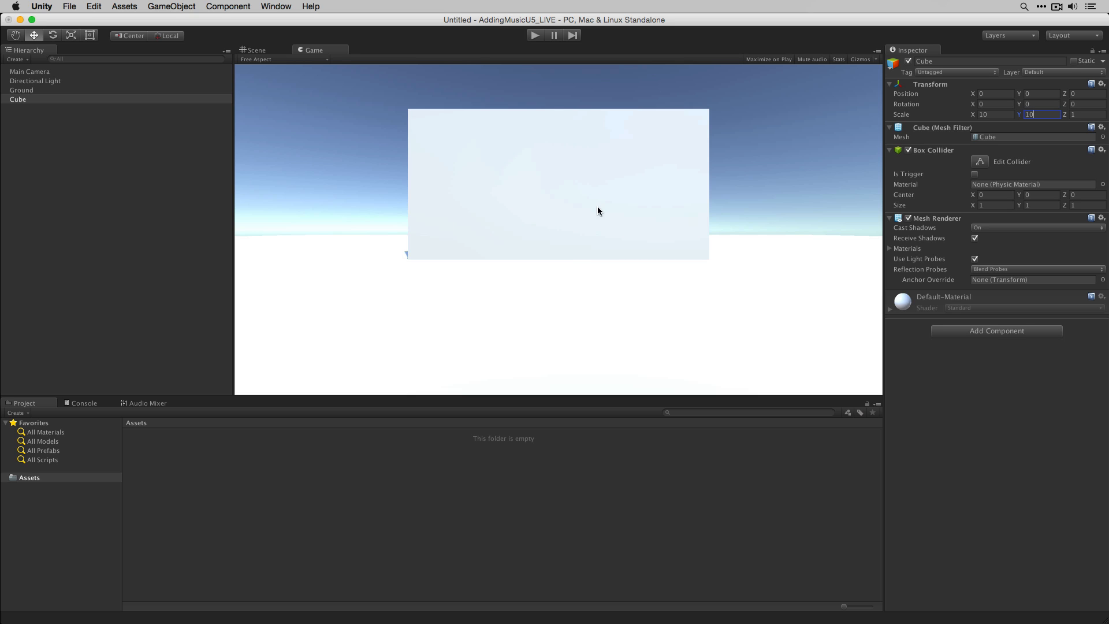
# - Rename the second cube Box
pyautogui.click(96, 197)
pyautogui.click(60, 101)
pyautogui.click(32, 100)
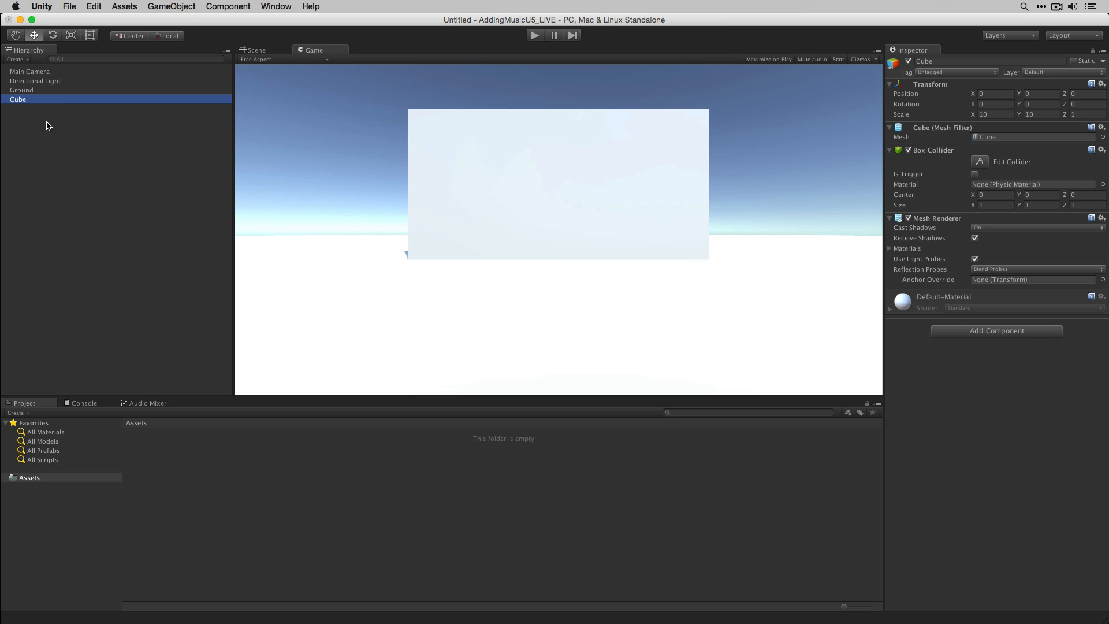
pyautogui.write('Box')
pyautogui.press('Return')
# - Create a third cube in the scene
pyautogui.click(51, 155)
pyautogui.click(55, 100)
pyautogui.click(128, 151)
pyautogui.click(169, 7)
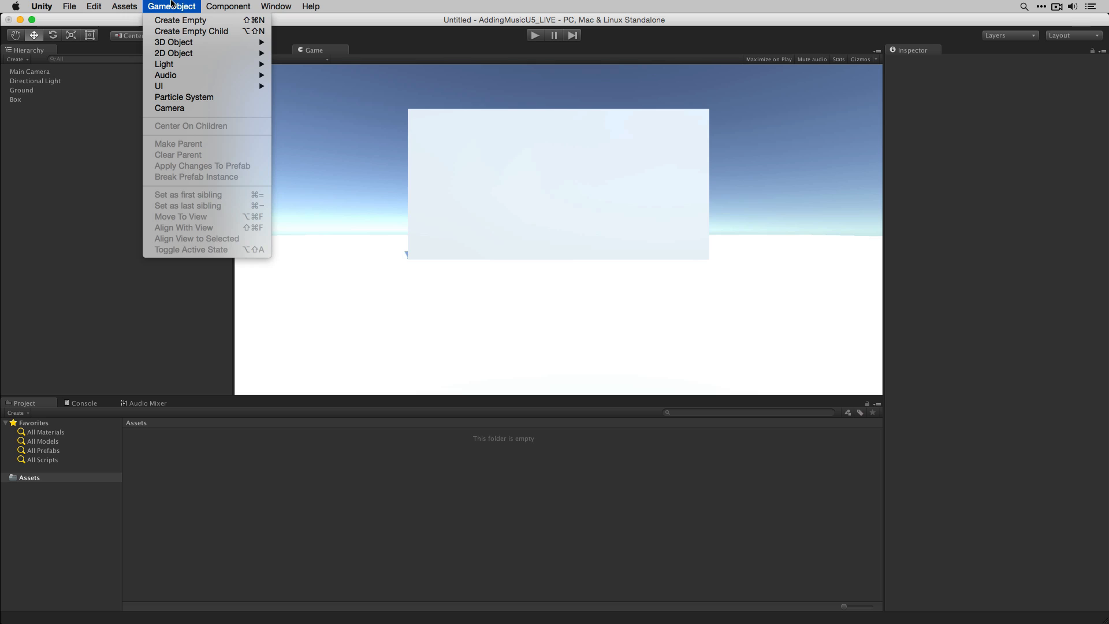
pyautogui.moveTo(175, 46)
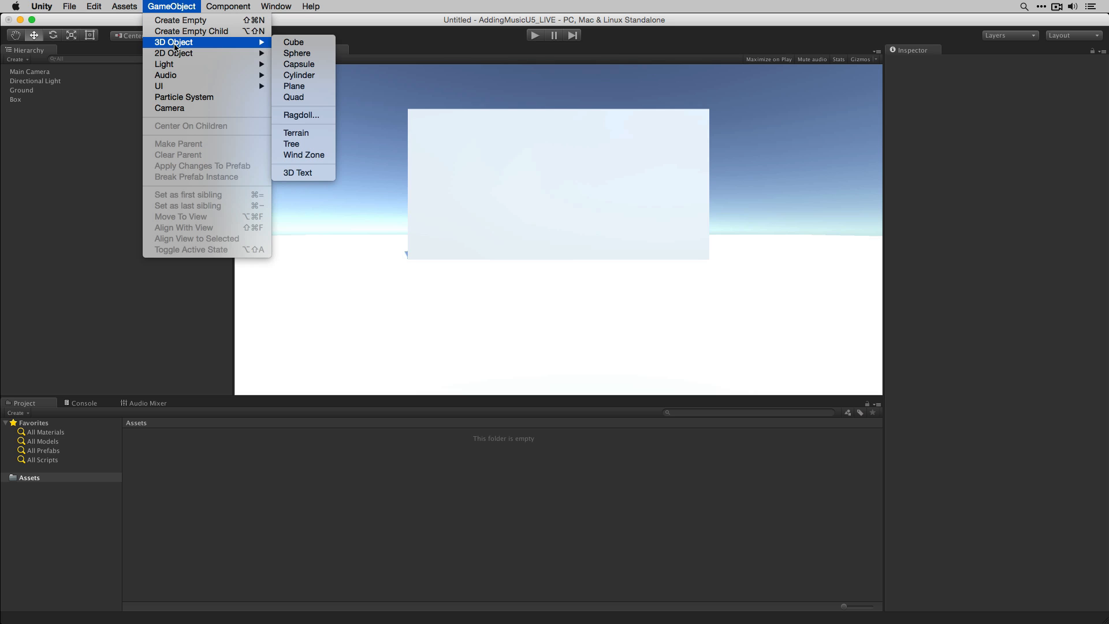
pyautogui.click(310, 45)
# - Set the third cube's scale to 10 on X and 10 on Z
pyautogui.click(985, 115)
pyautogui.write('10')
pyautogui.press('Tab')
pyautogui.press('Tab')
pyautogui.write('10')
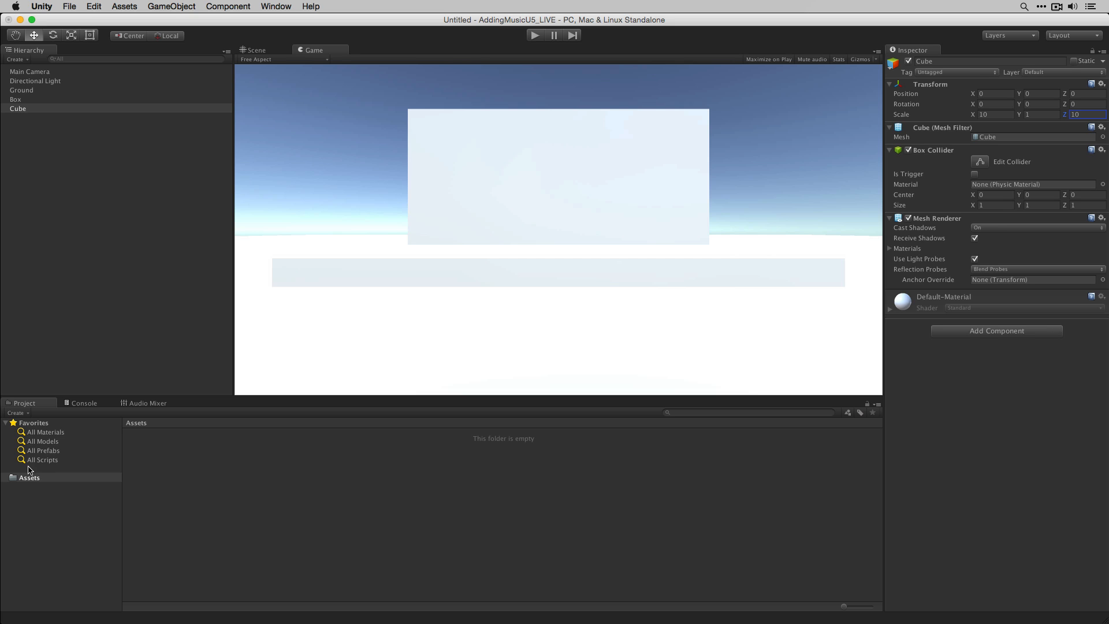
# - Create a folder named Materials in the project Assets and open it
pyautogui.click(18, 414)
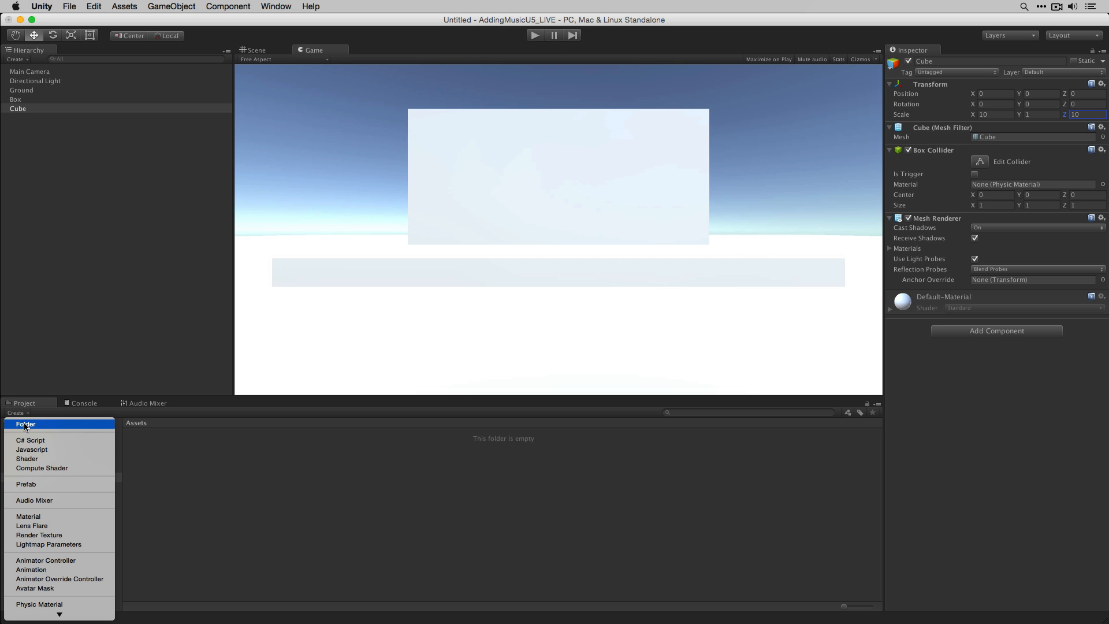
pyautogui.click(25, 427)
pyautogui.write('Materials')
pyautogui.press('Return')
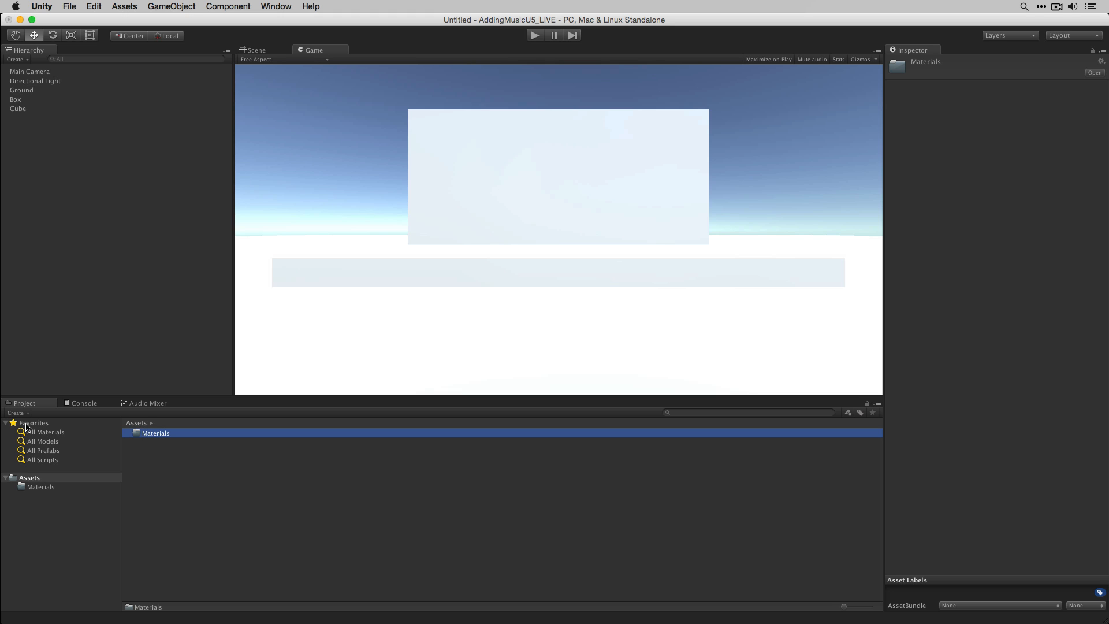
pyautogui.doubleClick(149, 434)
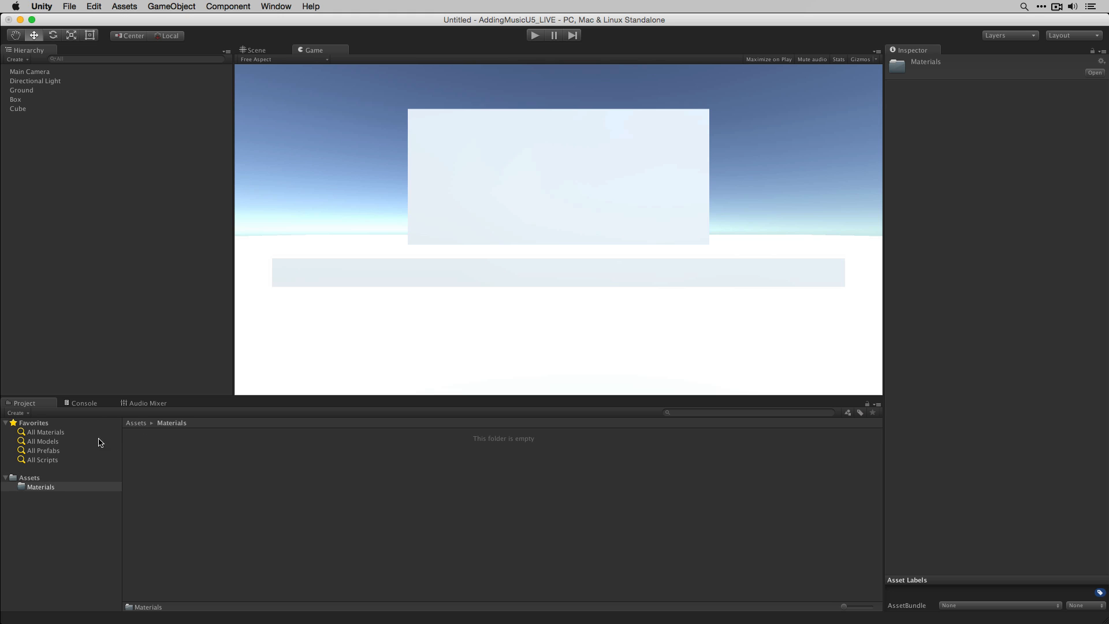
# - Create a new material in the Materials folder named RedTrigger
pyautogui.click(16, 413)
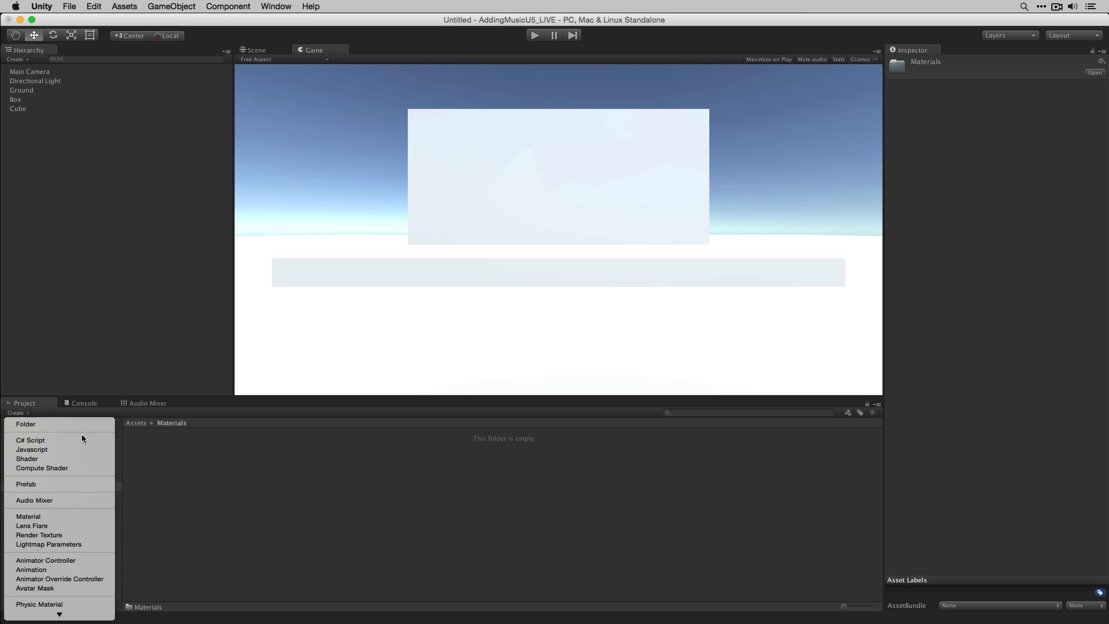
pyautogui.click(70, 516)
pyautogui.write('Re')
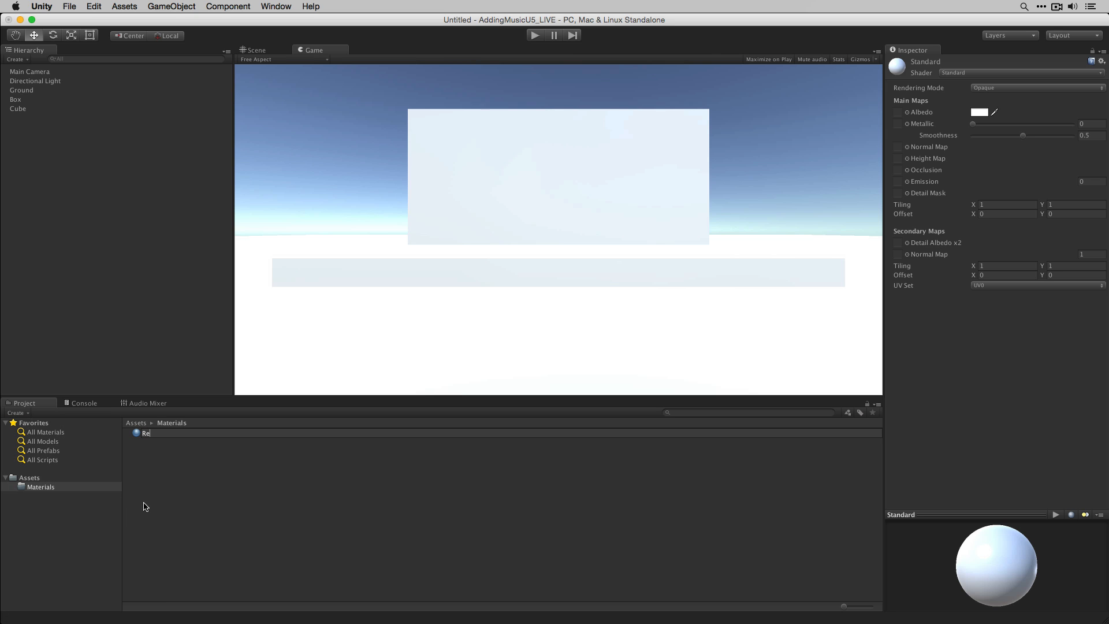
pyautogui.write('dTrigger')
pyautogui.press('Return')
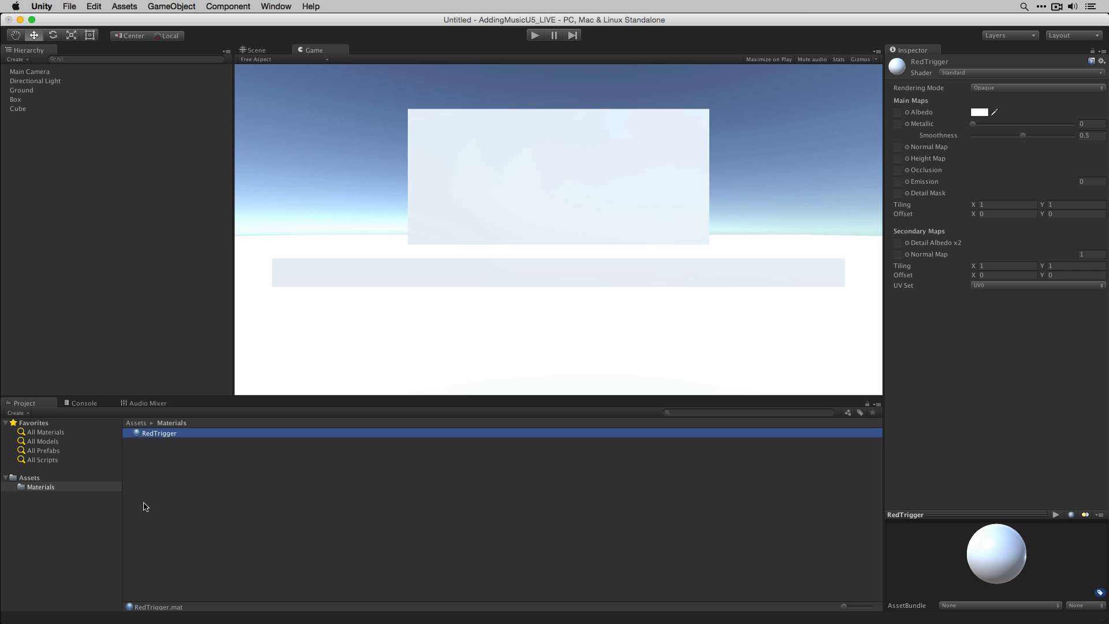
# - Set the RedTrigger material's rendering mode to Transparent
pyautogui.click(20, 412)
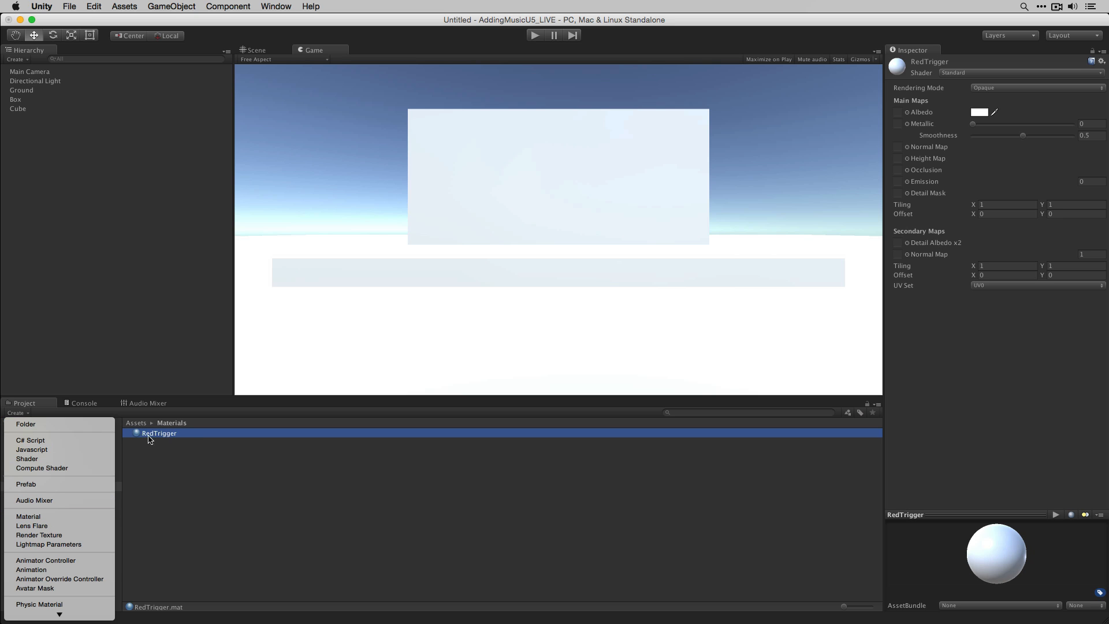
pyautogui.click(192, 444)
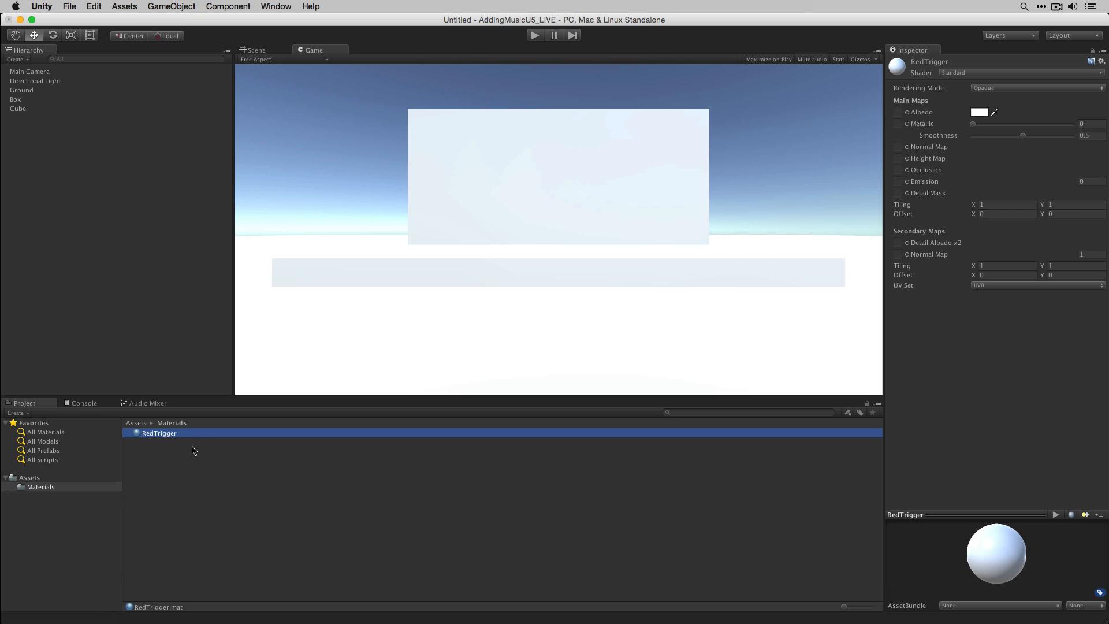
pyautogui.click(1035, 88)
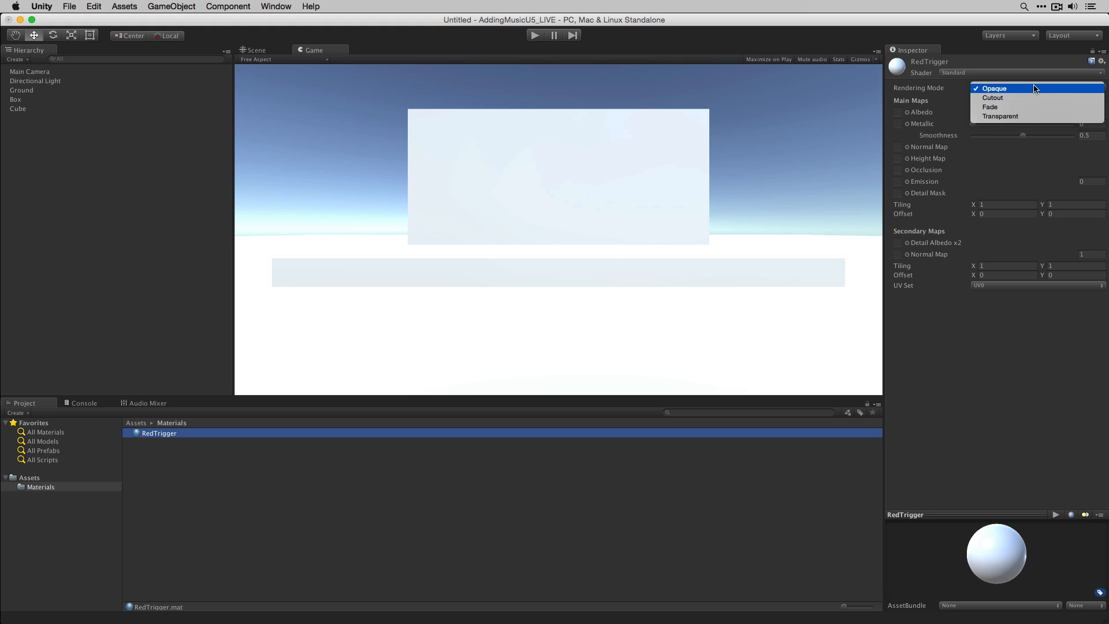
pyautogui.click(1033, 116)
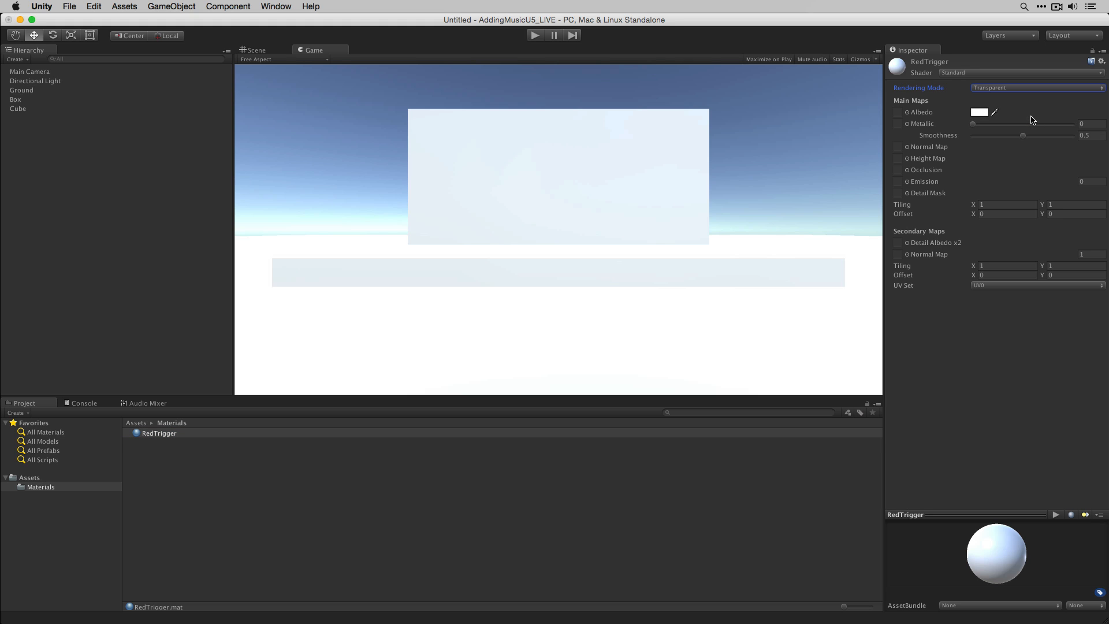
# - Set RedTrigger's albedo colour to pure red with its alpha lowered to 68
pyautogui.click(979, 115)
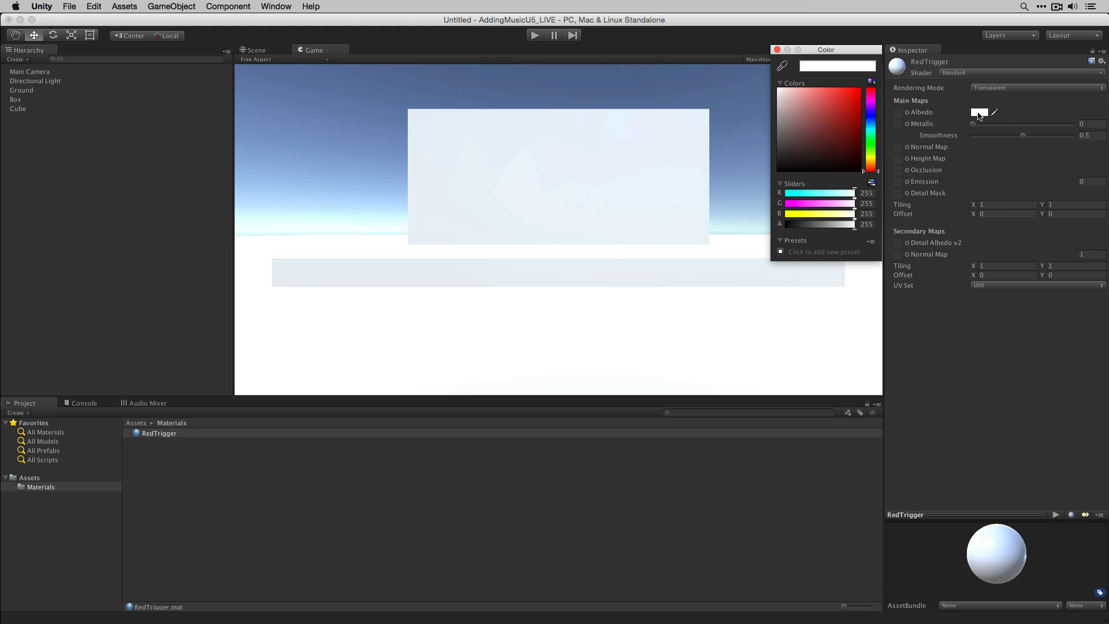
pyautogui.click(843, 118)
pyautogui.moveTo(845, 119); pyautogui.dragTo(867, 86)
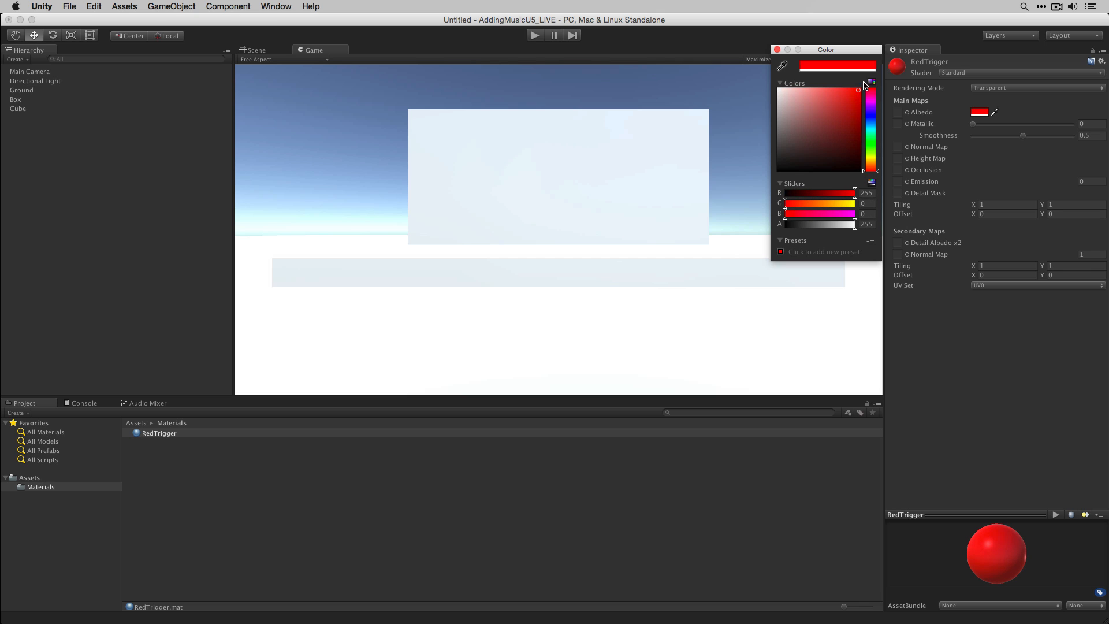
pyautogui.click(777, 50)
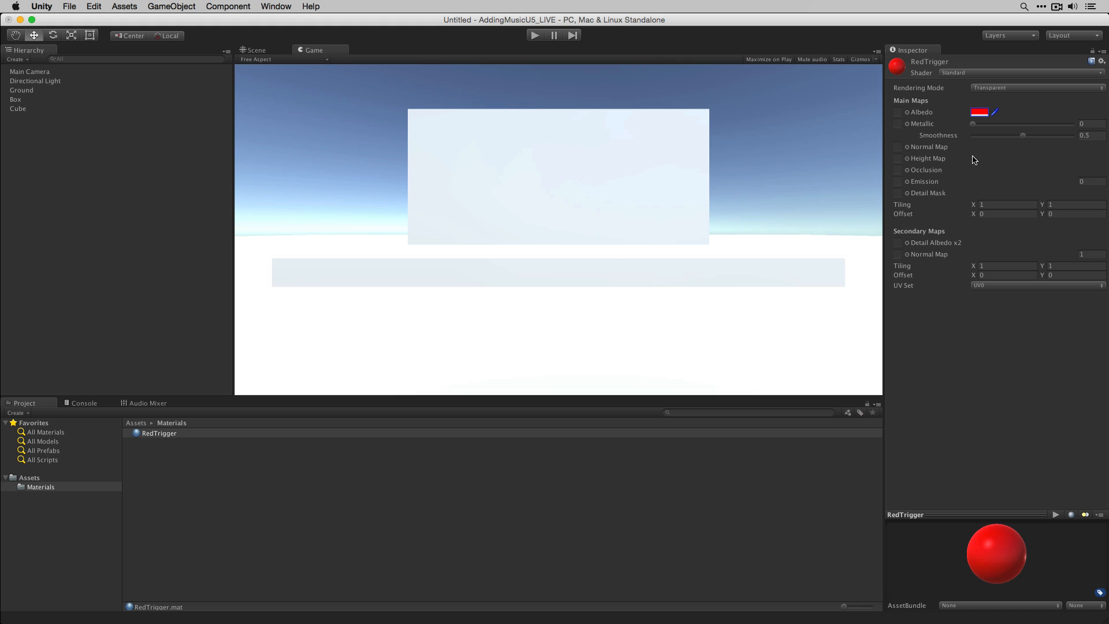
pyautogui.click(980, 113)
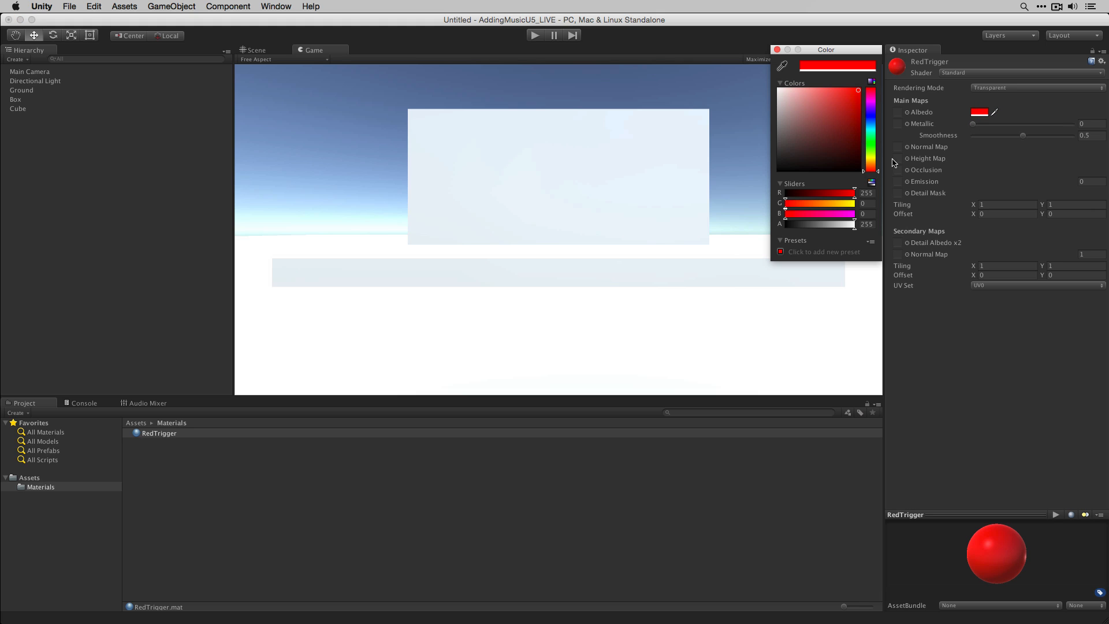
pyautogui.moveTo(854, 226); pyautogui.dragTo(805, 241)
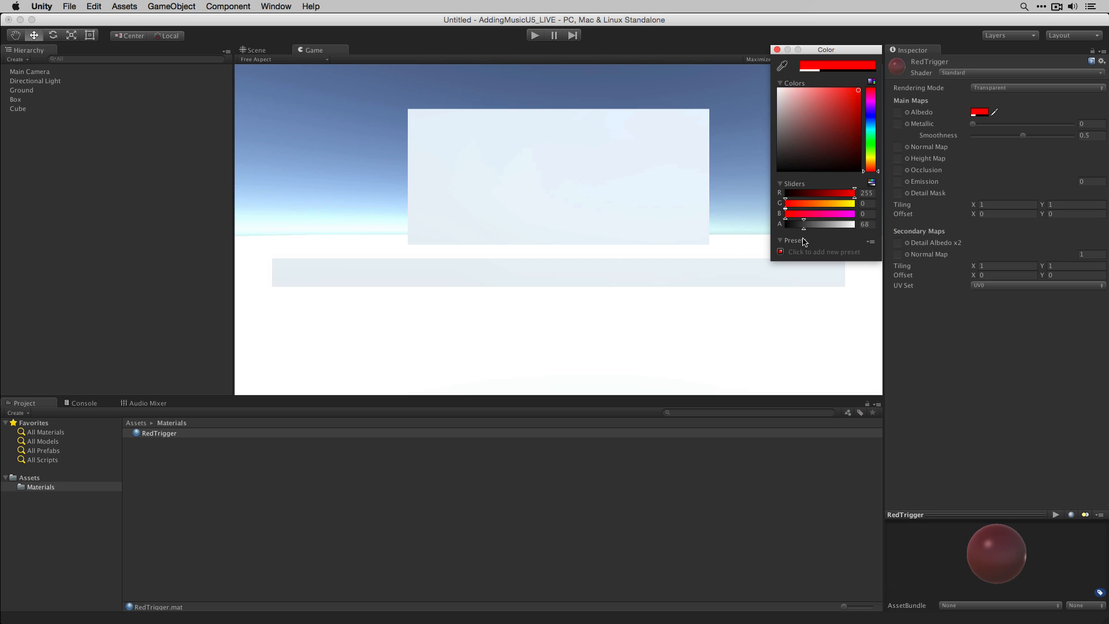
pyautogui.click(778, 49)
# - Apply the RedTrigger material to the third cube and rename that cube TriggerZone
pyautogui.moveTo(169, 439); pyautogui.dragTo(28, 110)
pyautogui.click(31, 110)
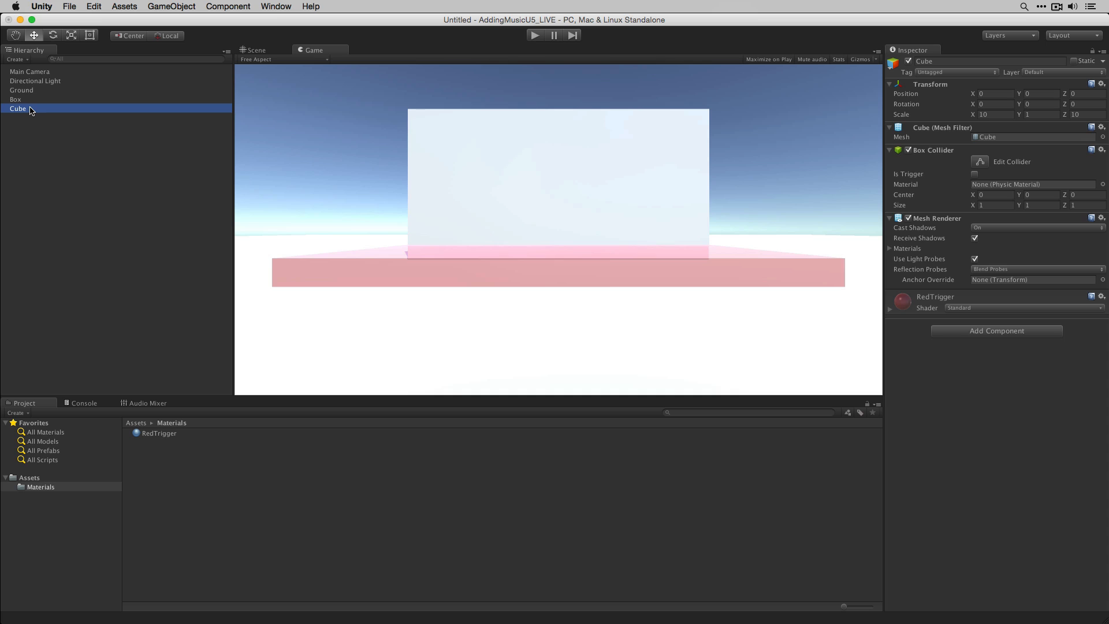
pyautogui.press('Return')
pyautogui.write('Trigg')
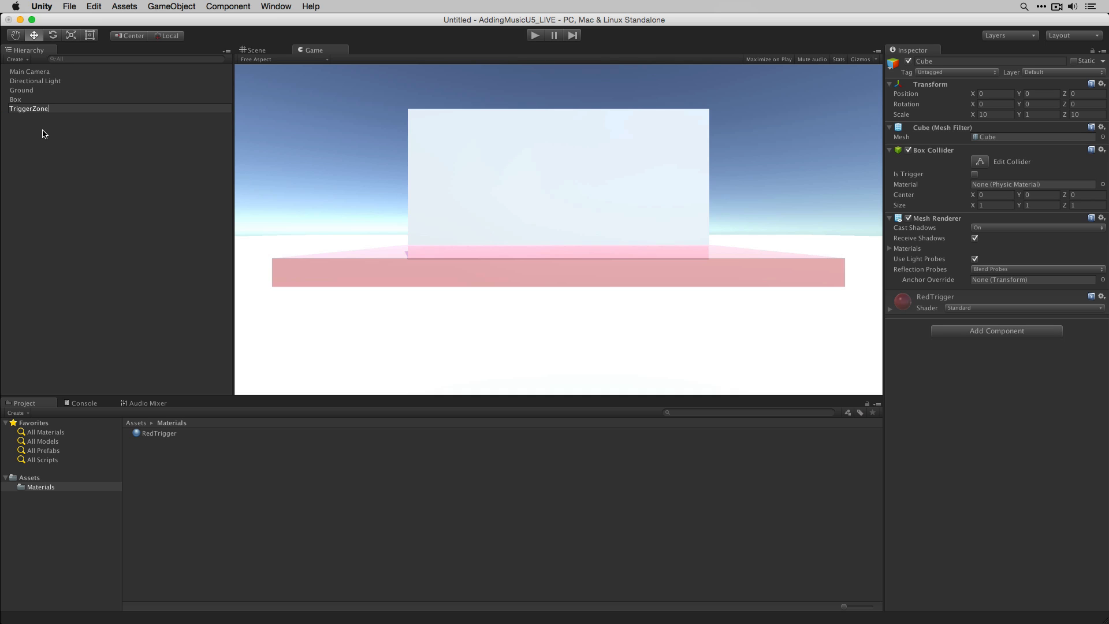
pyautogui.write('erZone')
pyautogui.press('Return')
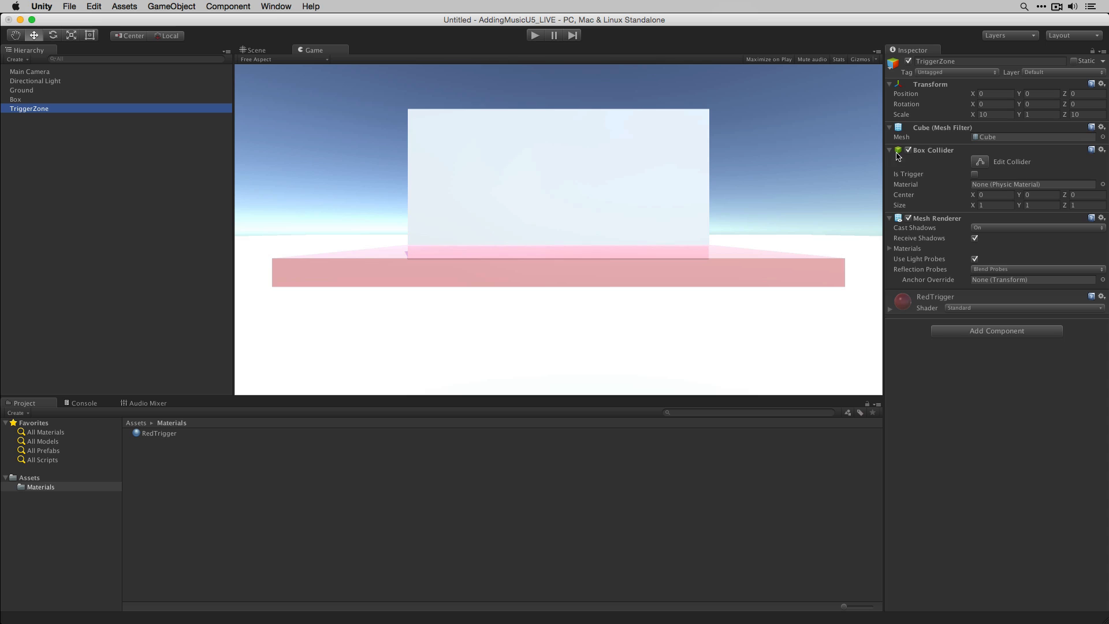
# - Enable Is Trigger on TriggerZone's Box Collider
pyautogui.click(975, 175)
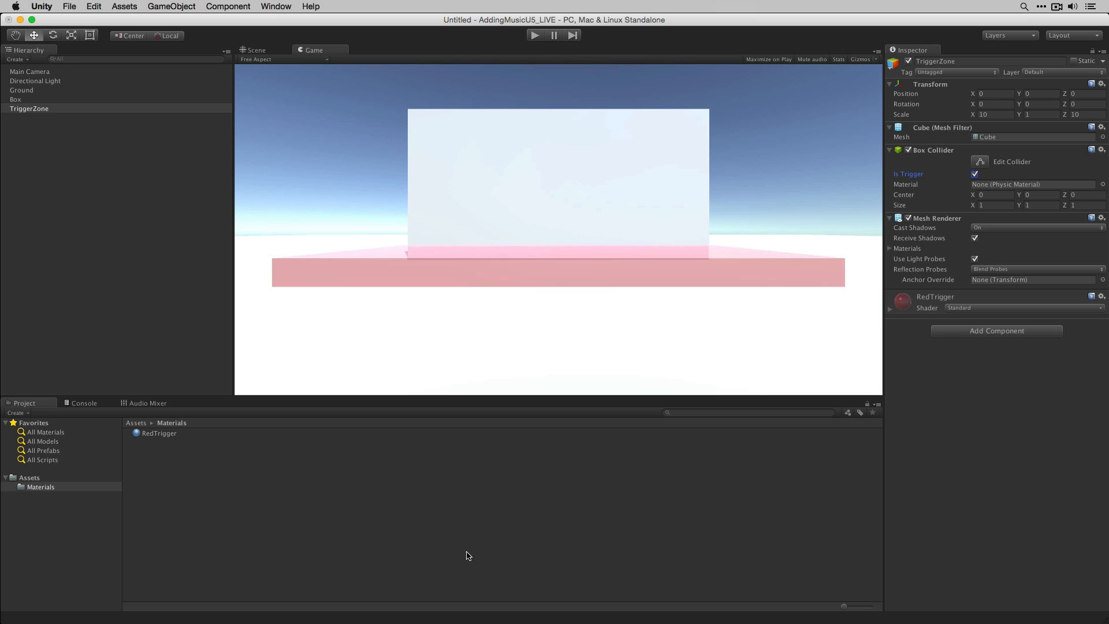
pyautogui.click(190, 554)
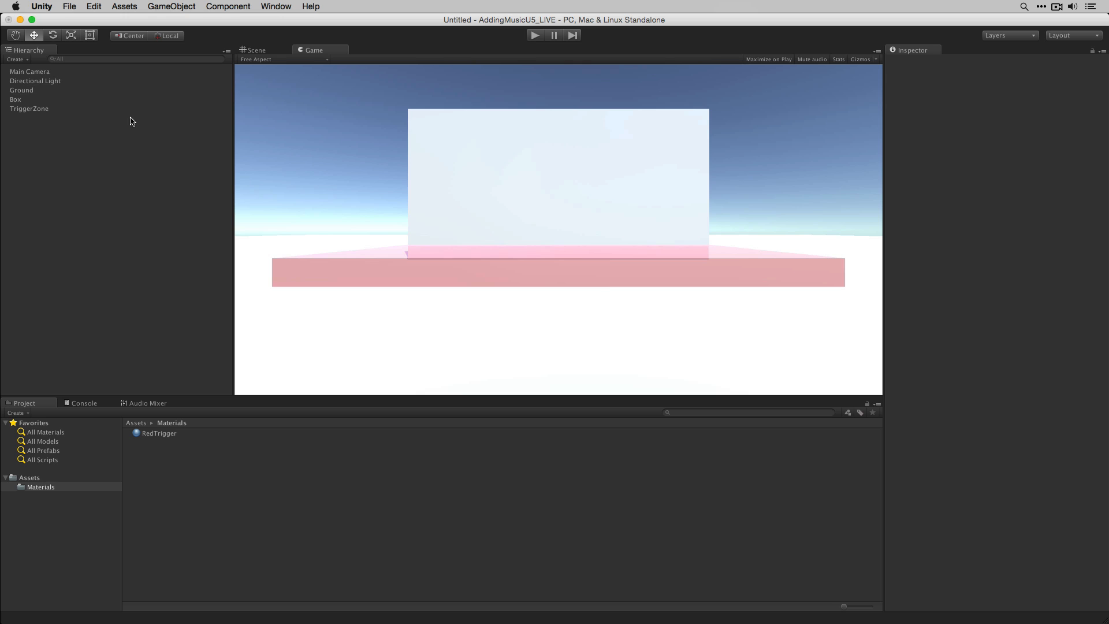
# - Import the Characters standard asset package with all its items
pyautogui.click(131, 5)
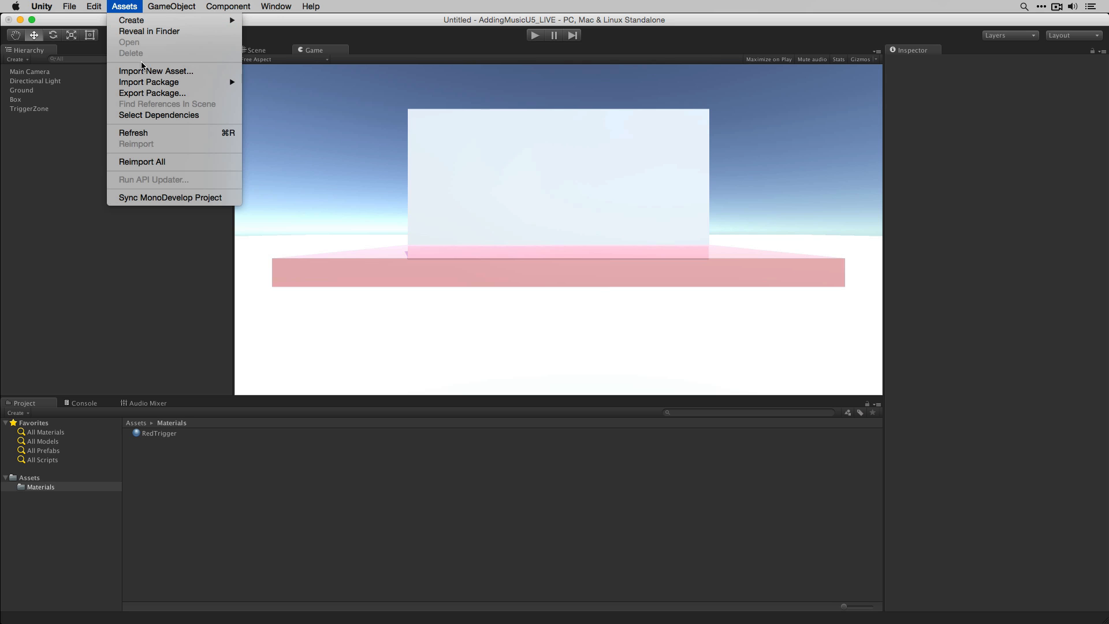
pyautogui.moveTo(146, 84)
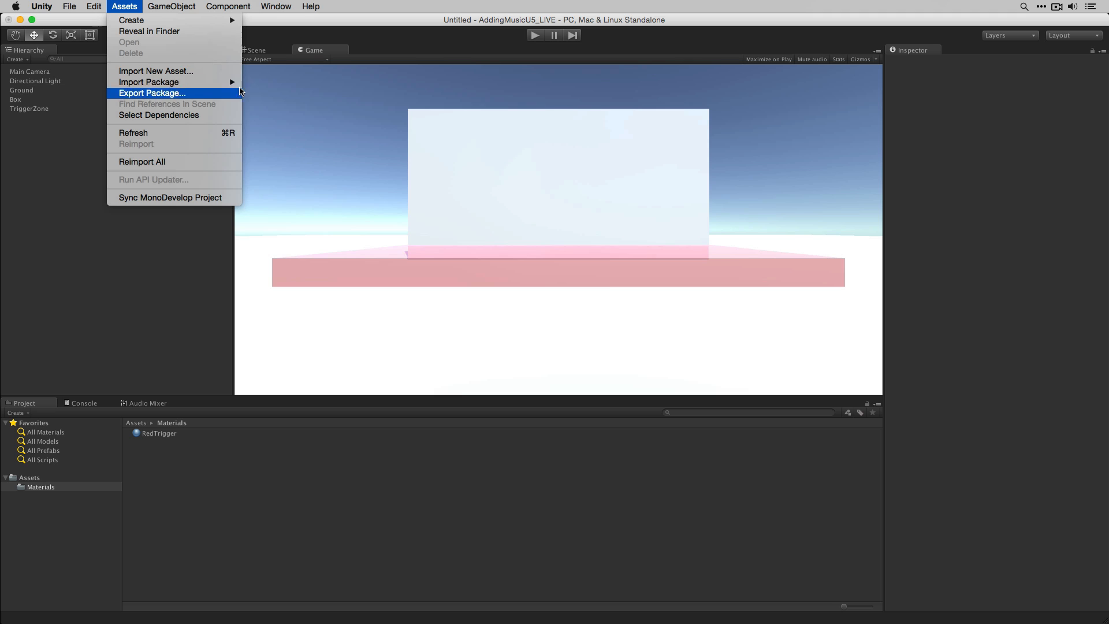
pyautogui.moveTo(216, 84)
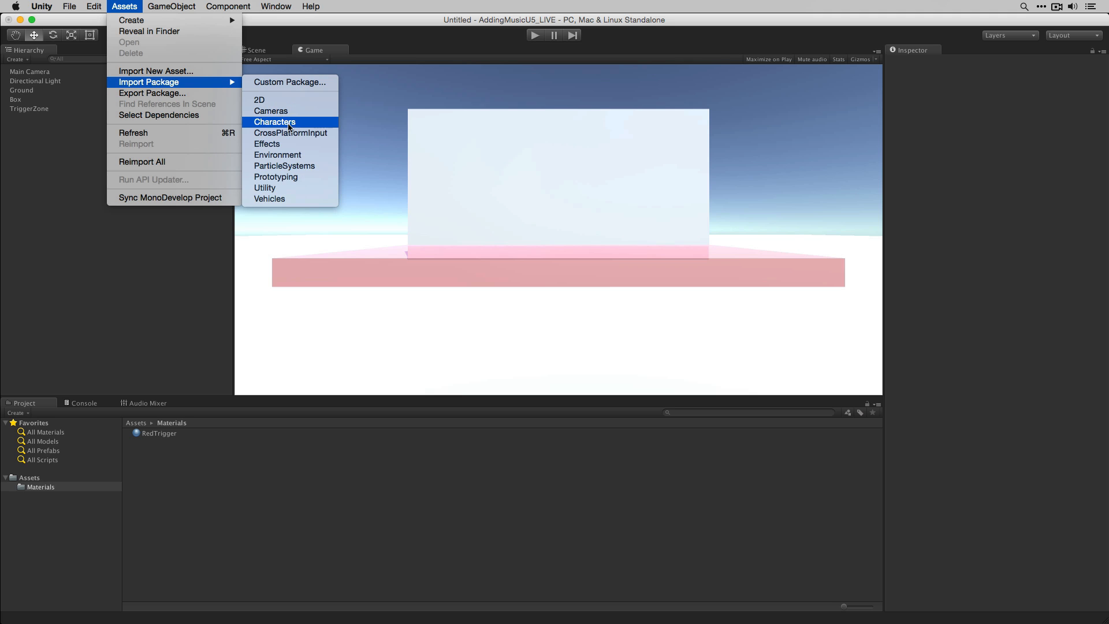
pyautogui.click(324, 127)
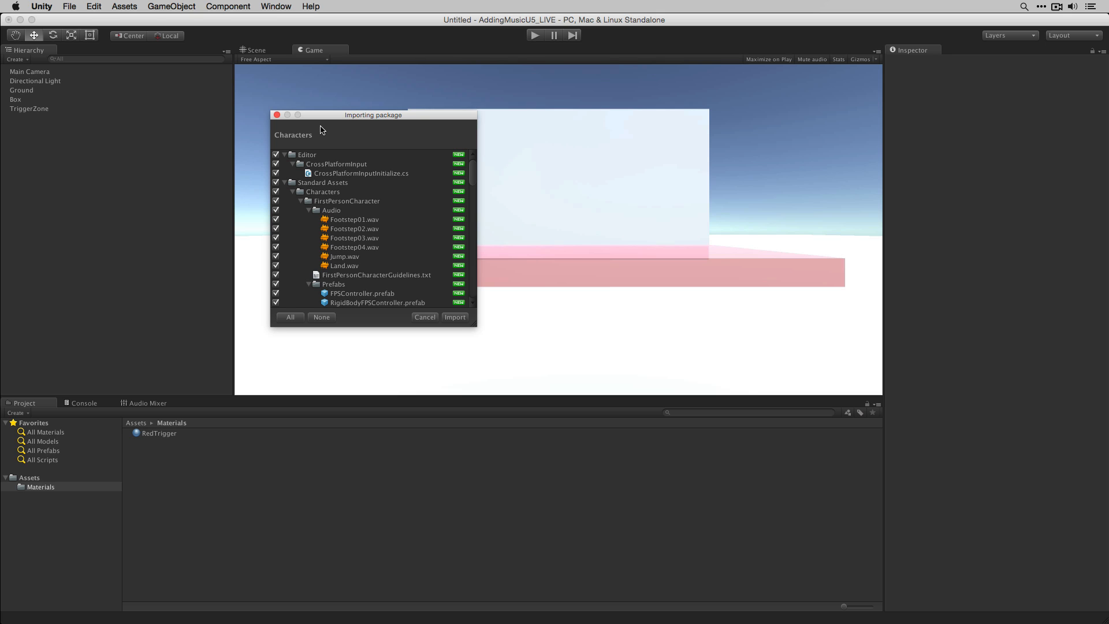
pyautogui.scroll(-2, 408, 266)
pyautogui.scroll(2, 382, 197)
pyautogui.click(454, 317)
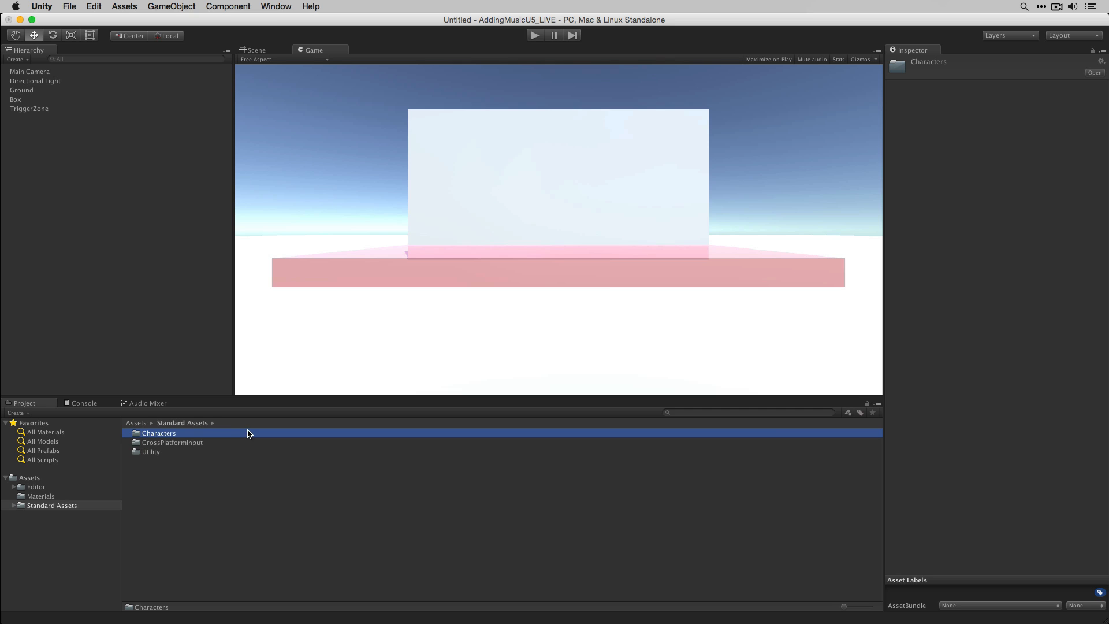
# - Add the RigidBodyFPSController prefab from Standard Assets > Characters > FirstPersonCharacter > Prefabs to the scene
pyautogui.doubleClick(214, 434)
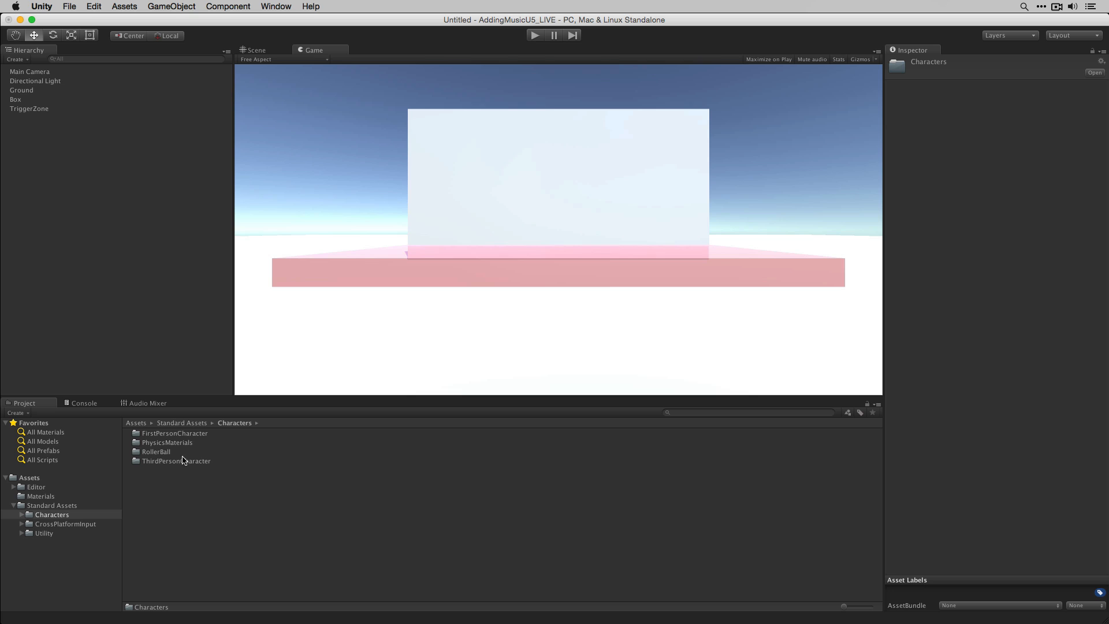
pyautogui.doubleClick(197, 435)
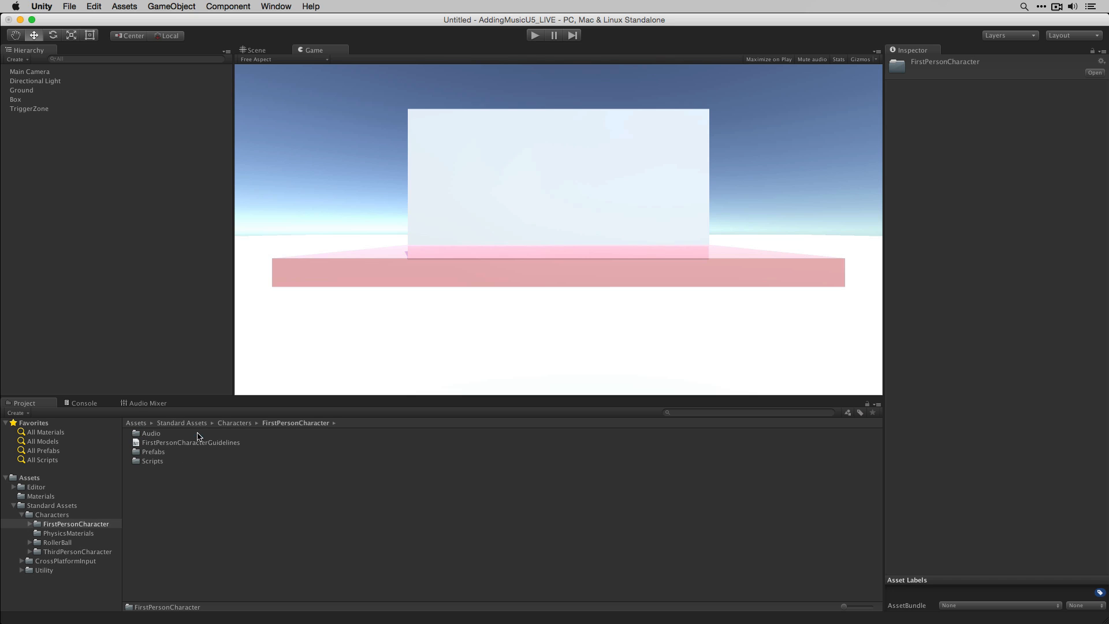
pyautogui.doubleClick(157, 453)
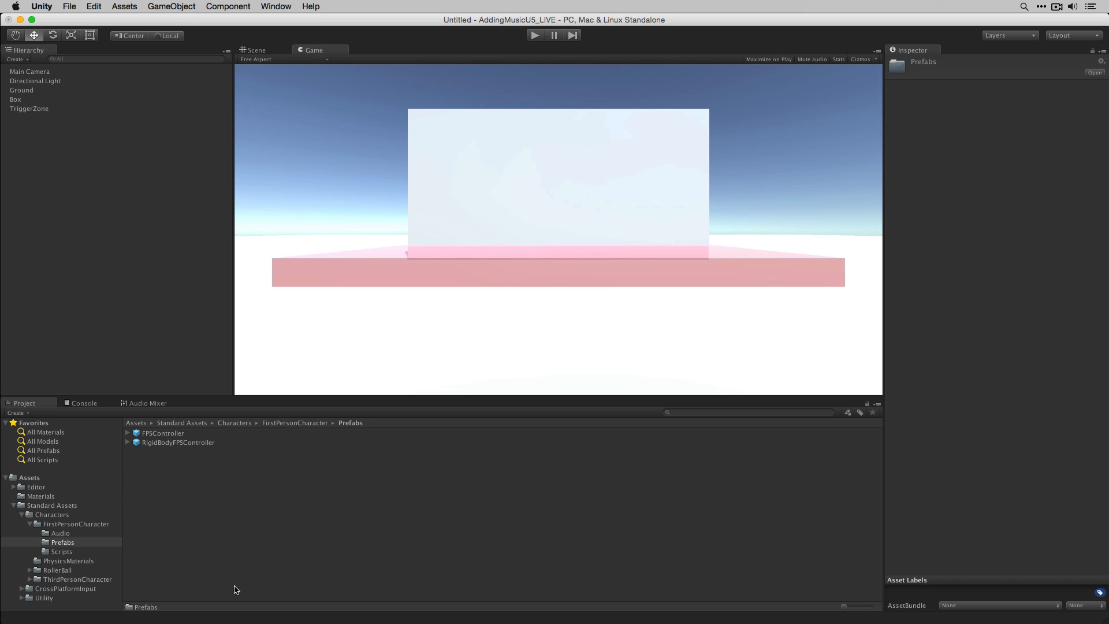
pyautogui.moveTo(191, 443); pyautogui.dragTo(83, 264)
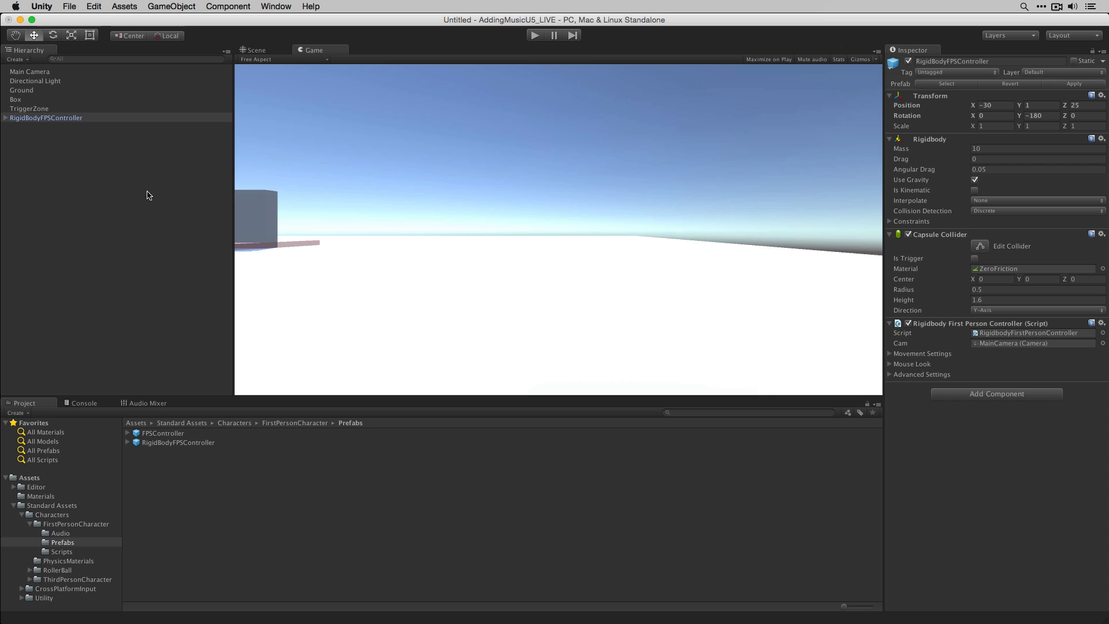
# - Set the RigidBodyFPSController's Y rotation to 0
pyautogui.click(1048, 116)
pyautogui.write('0')
pyautogui.click(243, 51)
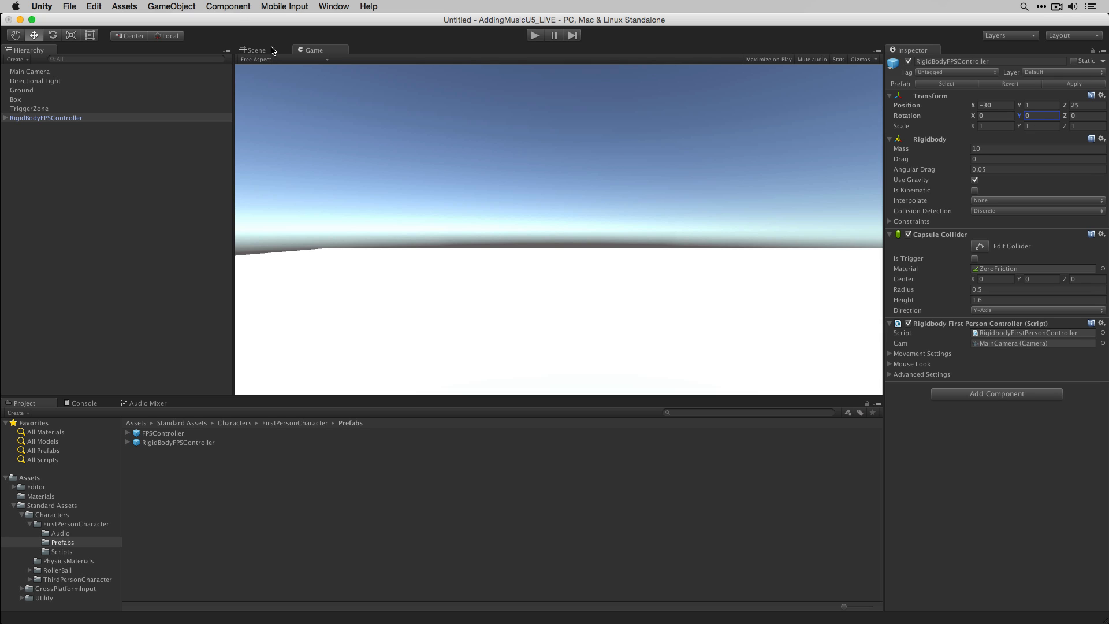
pyautogui.scroll(-10, 554, 191)
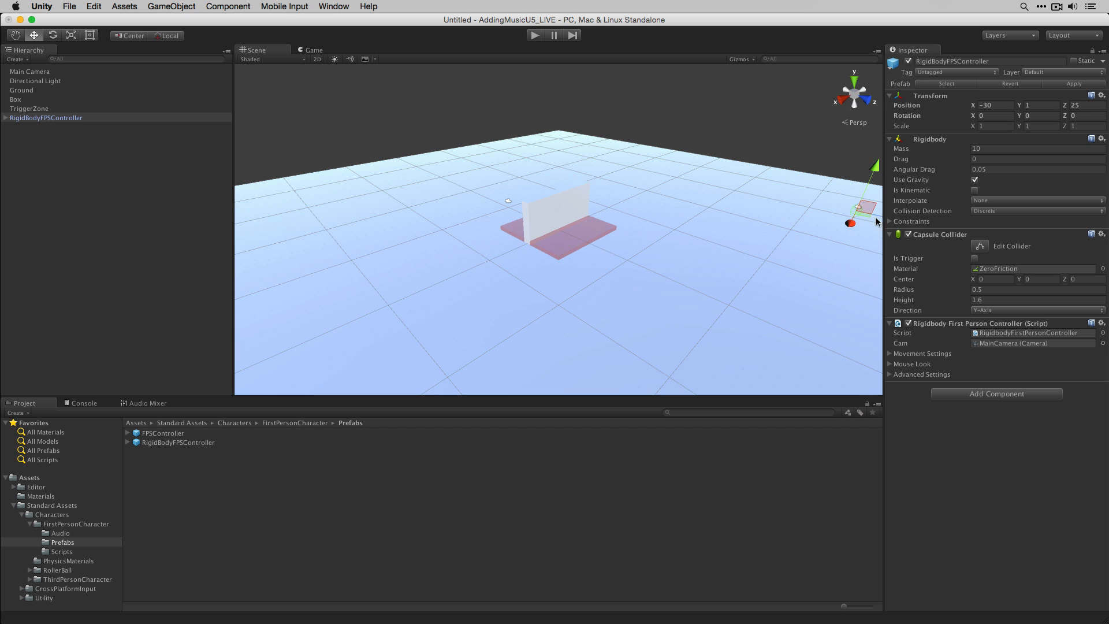
pyautogui.moveTo(874, 216); pyautogui.dragTo(300, 62)
pyautogui.click(314, 50)
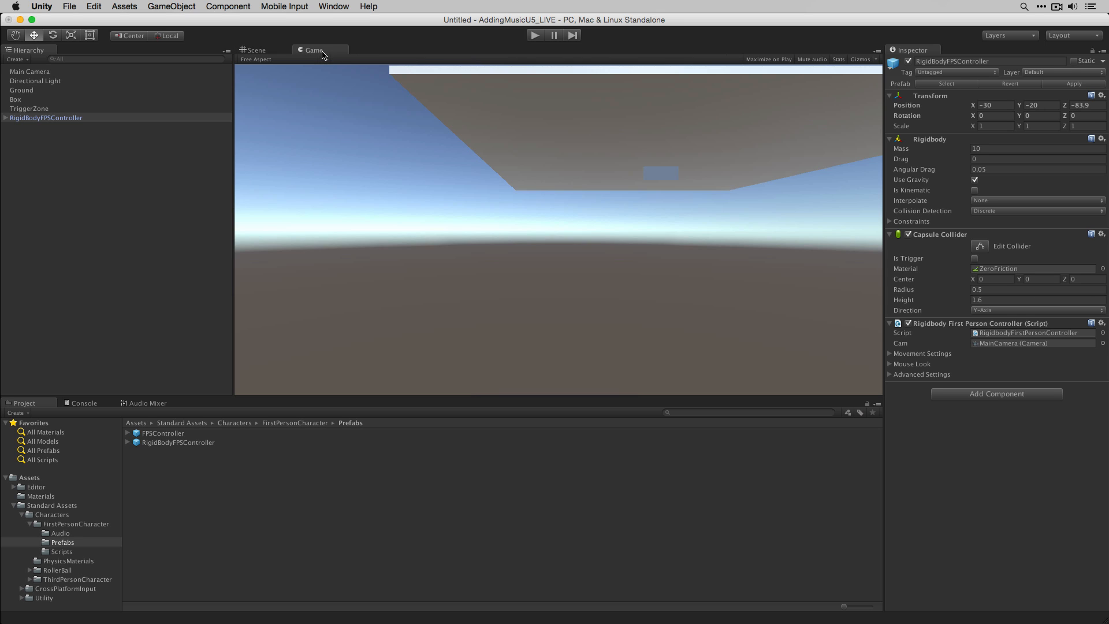
# - Set the controller's position to X 0, Y about 0.79 and Z about -9.65
pyautogui.click(1037, 105)
pyautogui.write('0')
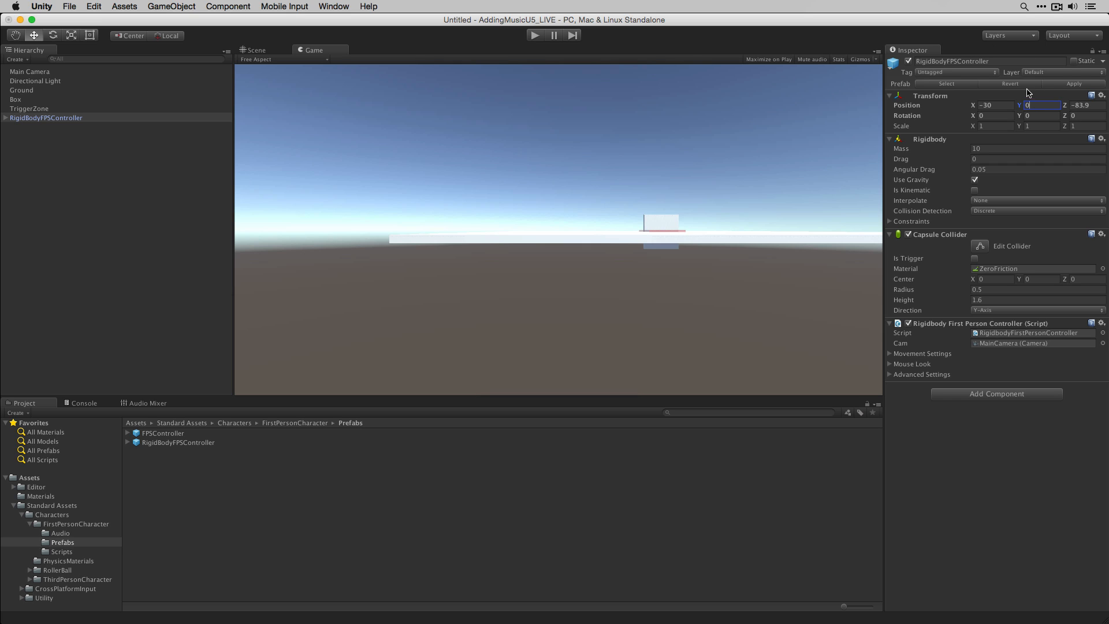
pyautogui.click(1089, 106)
pyautogui.write('0')
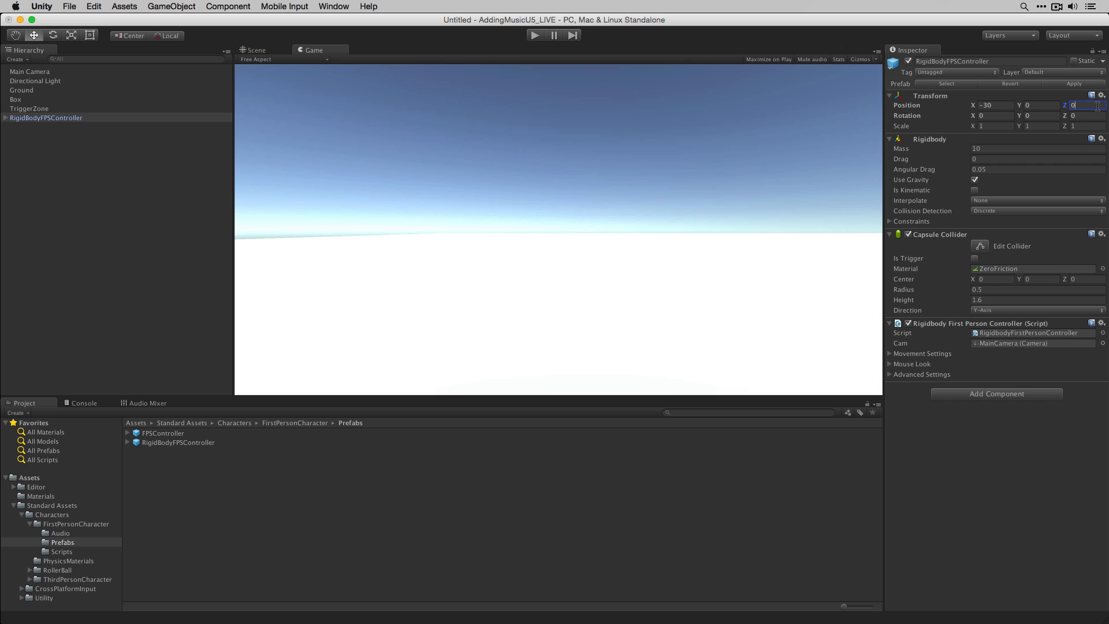
pyautogui.click(1003, 106)
pyautogui.write('0')
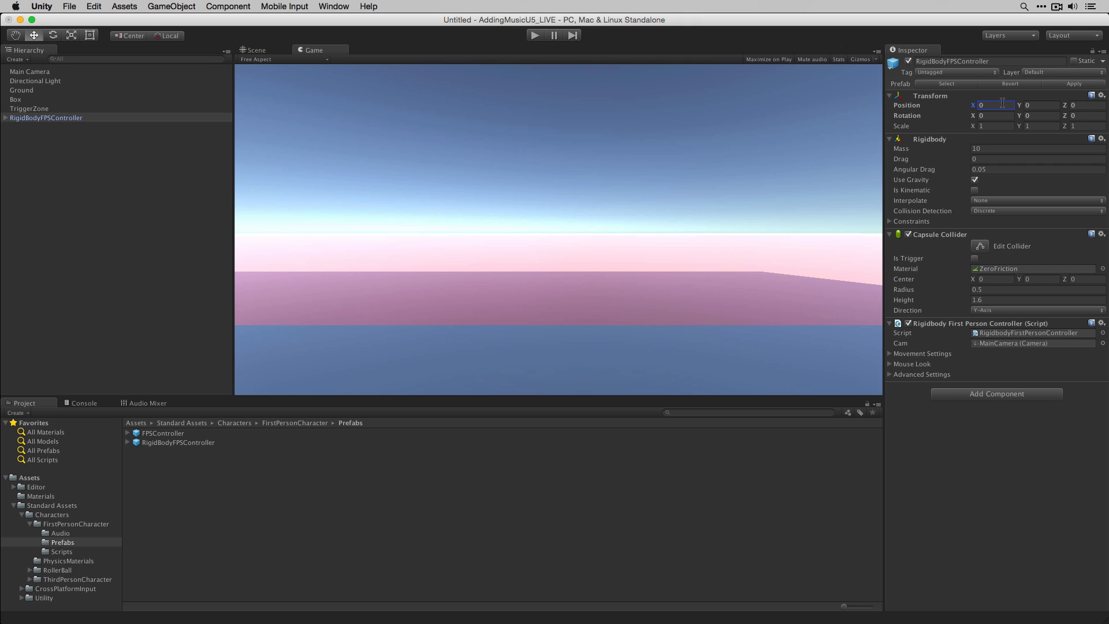
pyautogui.moveTo(1065, 105); pyautogui.dragTo(885, 180)
pyautogui.moveTo(1020, 105); pyautogui.dragTo(1021, 87)
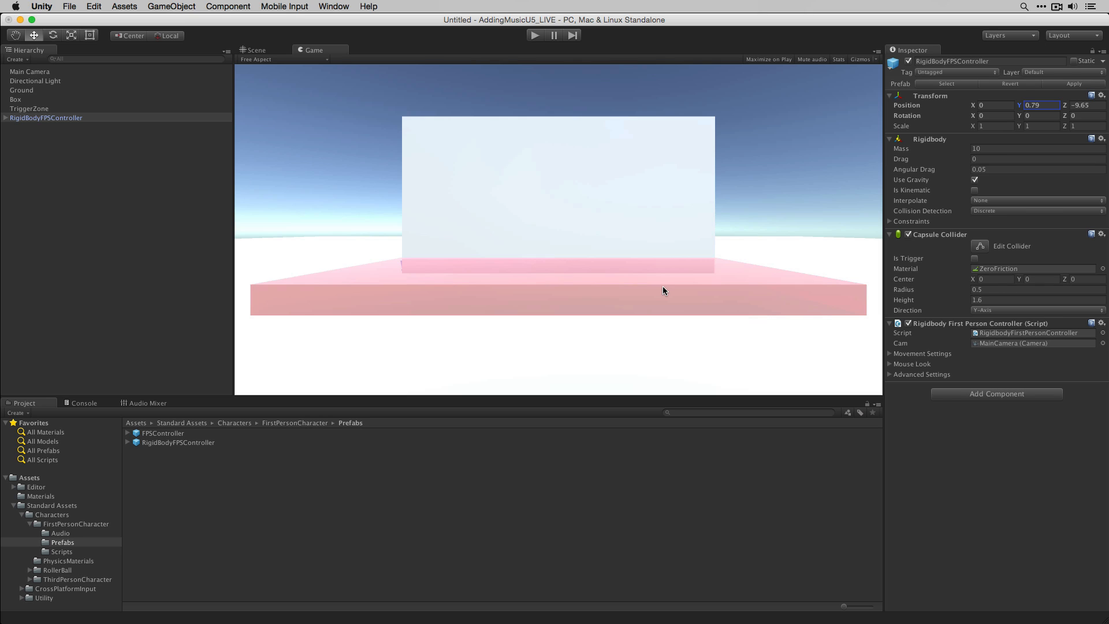
# - Expand the RigidBodyFPSController entry in the hierarchy and collapse the Standard Assets folder
pyautogui.click(350, 523)
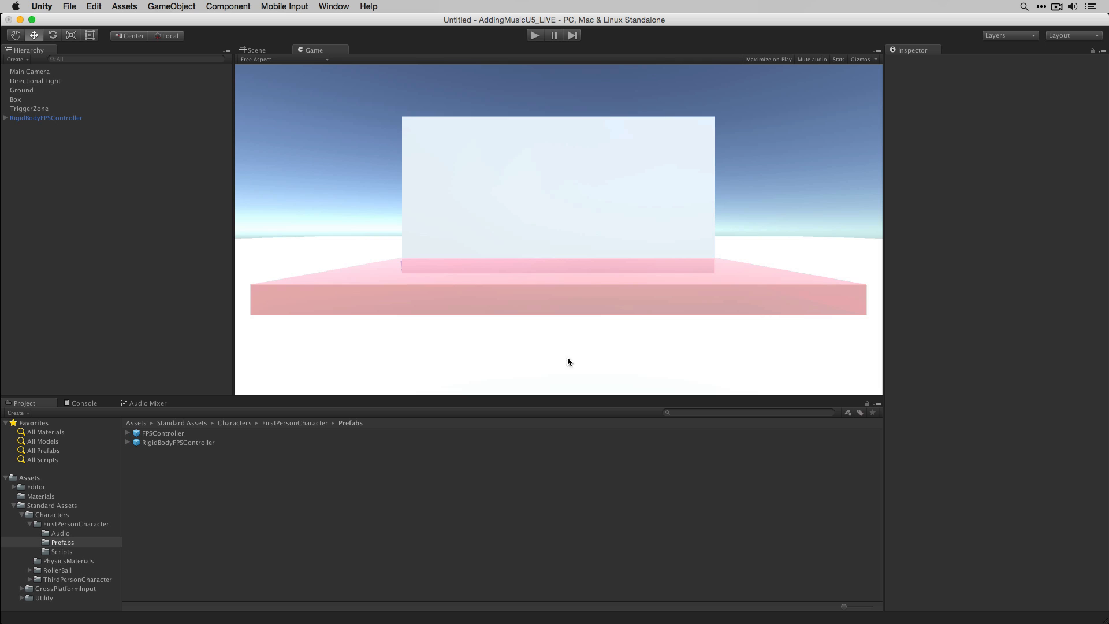
pyautogui.click(6, 118)
pyautogui.click(13, 506)
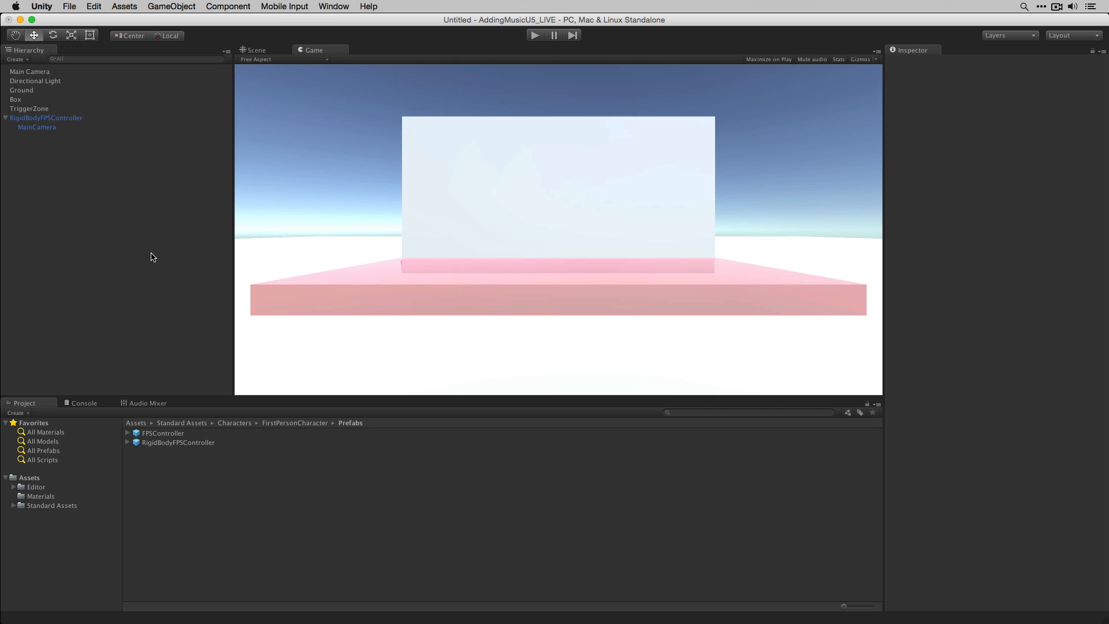
# - Delete the scene's original Main Camera, keeping the controller's own MainCamera
pyautogui.click(68, 127)
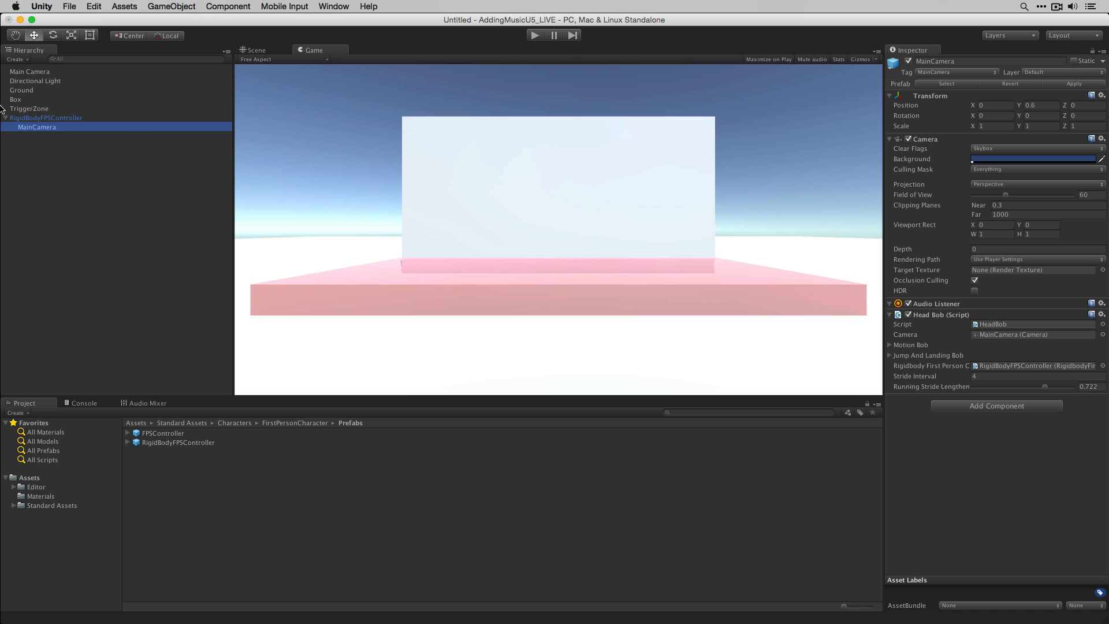
pyautogui.click(88, 72)
pyautogui.press('super+BackSpace')
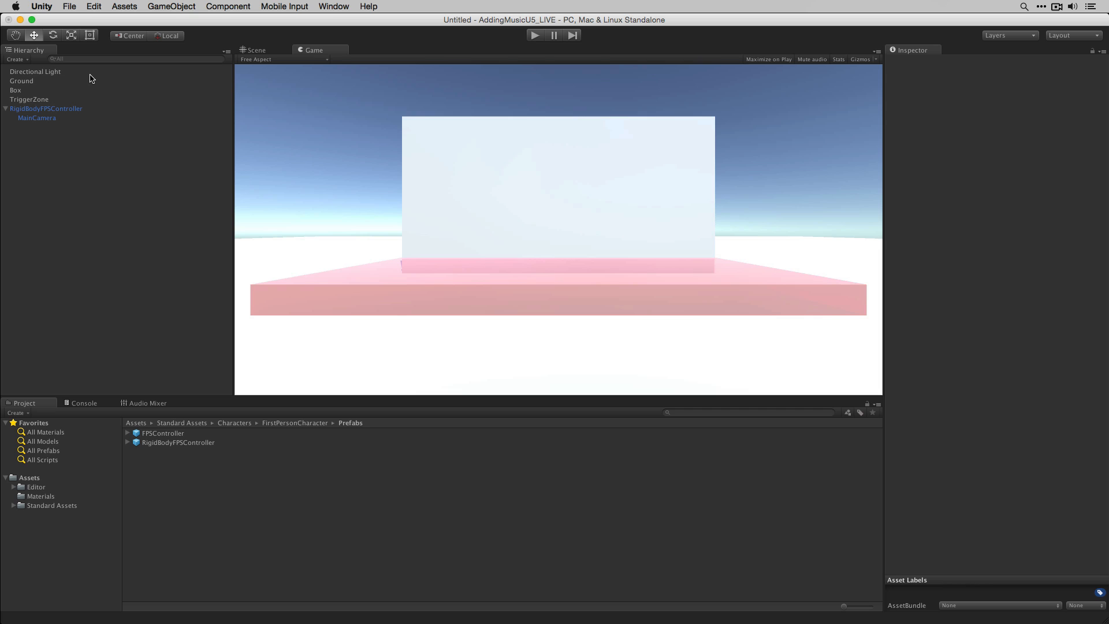
# - Create an empty child object under the RigidBodyFPSController's MainCamera
pyautogui.click(86, 108)
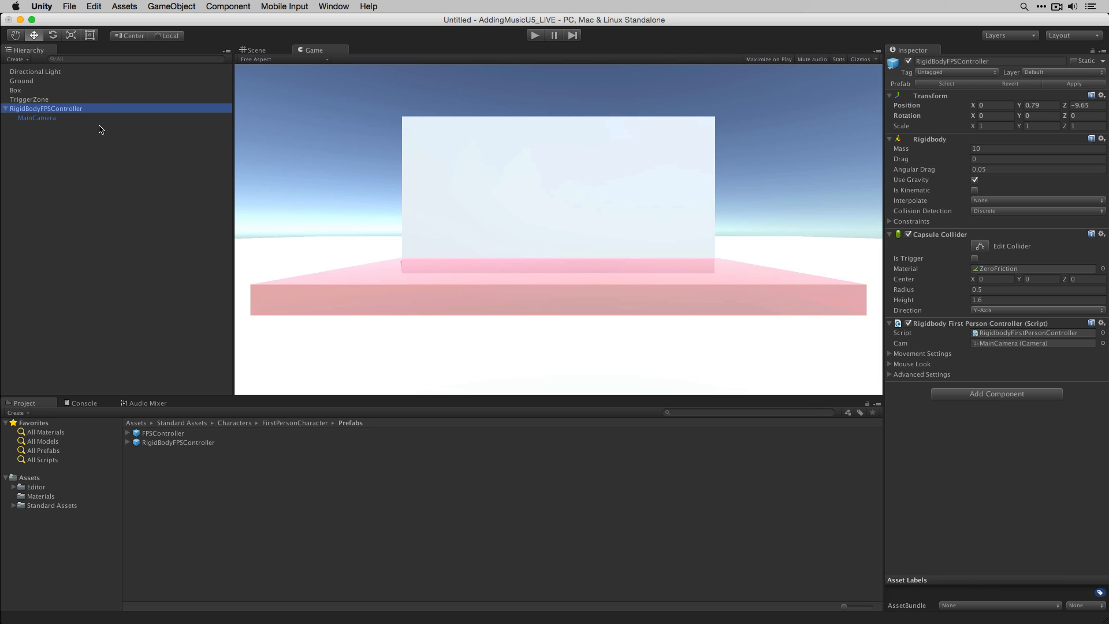
pyautogui.click(171, 7)
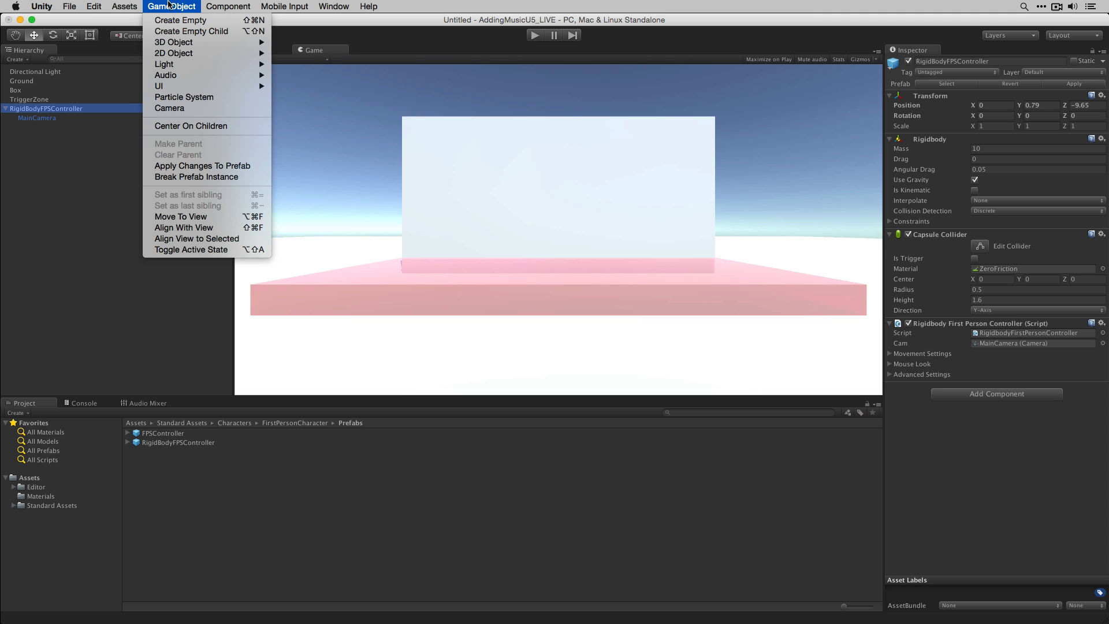
pyautogui.click(68, 111)
pyautogui.click(45, 119)
pyautogui.click(172, 6)
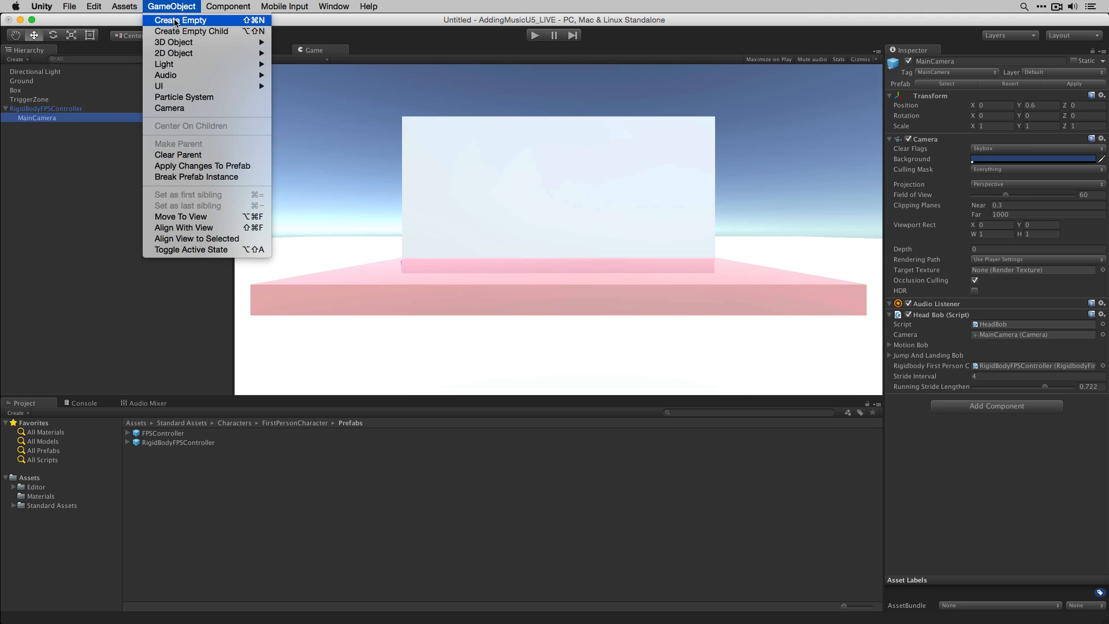
pyautogui.click(179, 32)
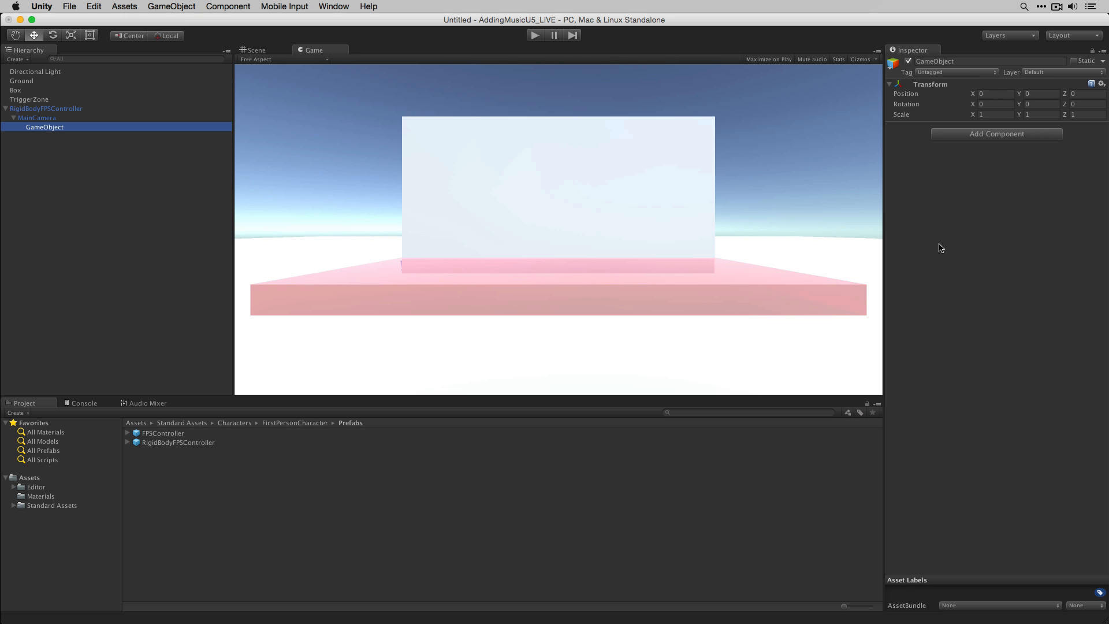
# - Rename the new empty child object to MusicPlayer
pyautogui.click(961, 61)
pyautogui.write('MusicPlayer')
pyautogui.press('Return')
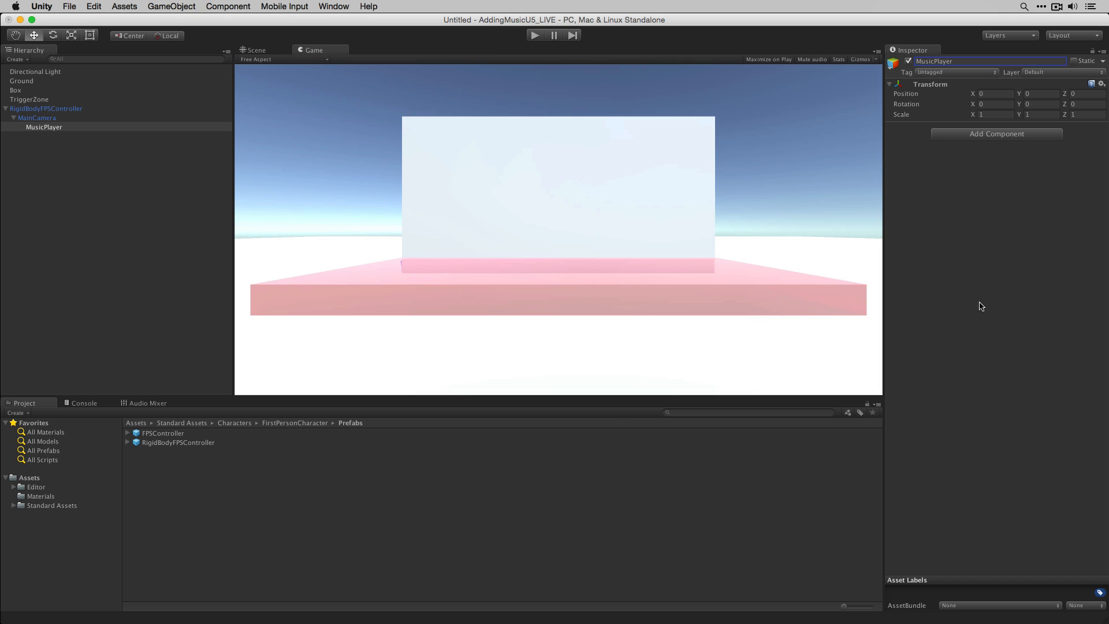
# - Add an Audio Source component to MusicPlayer and enable its Loop option
pyautogui.click(995, 133)
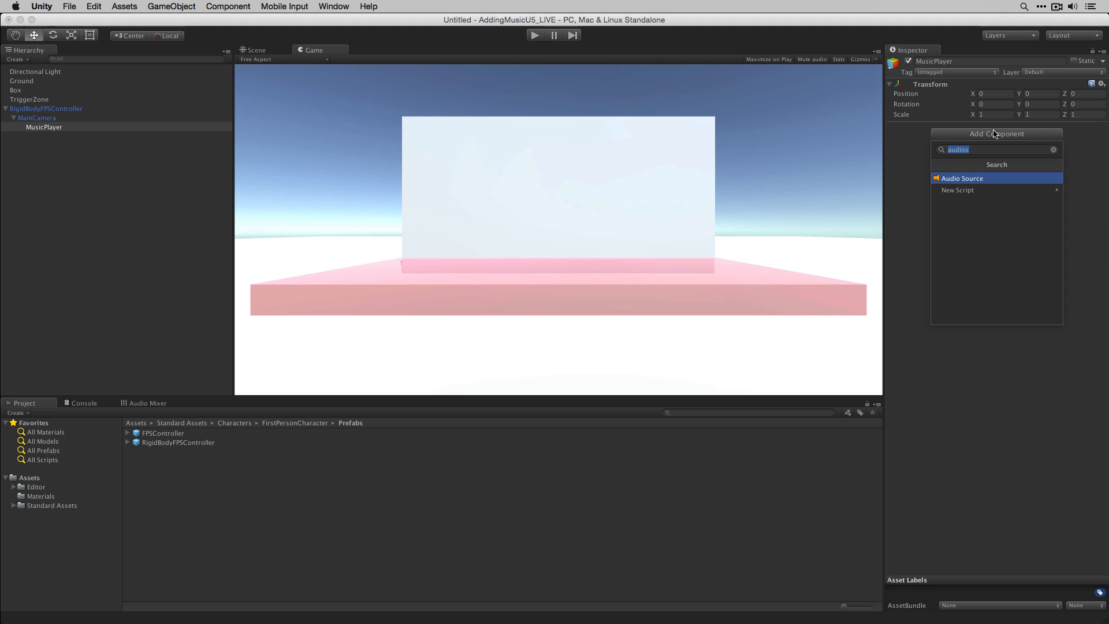
pyautogui.press('Return')
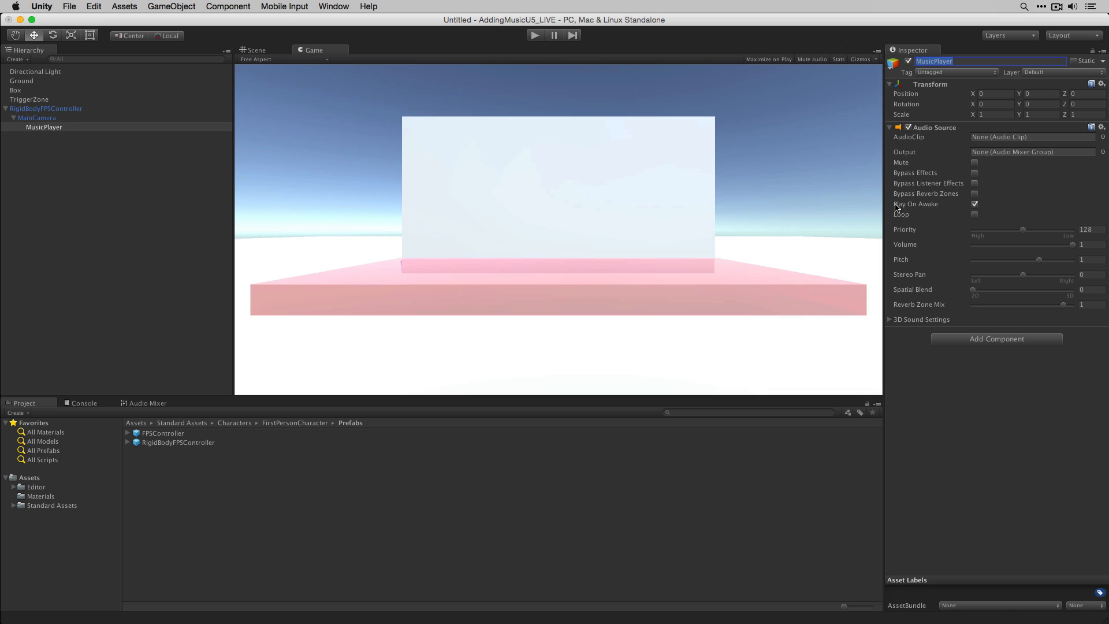
pyautogui.click(976, 216)
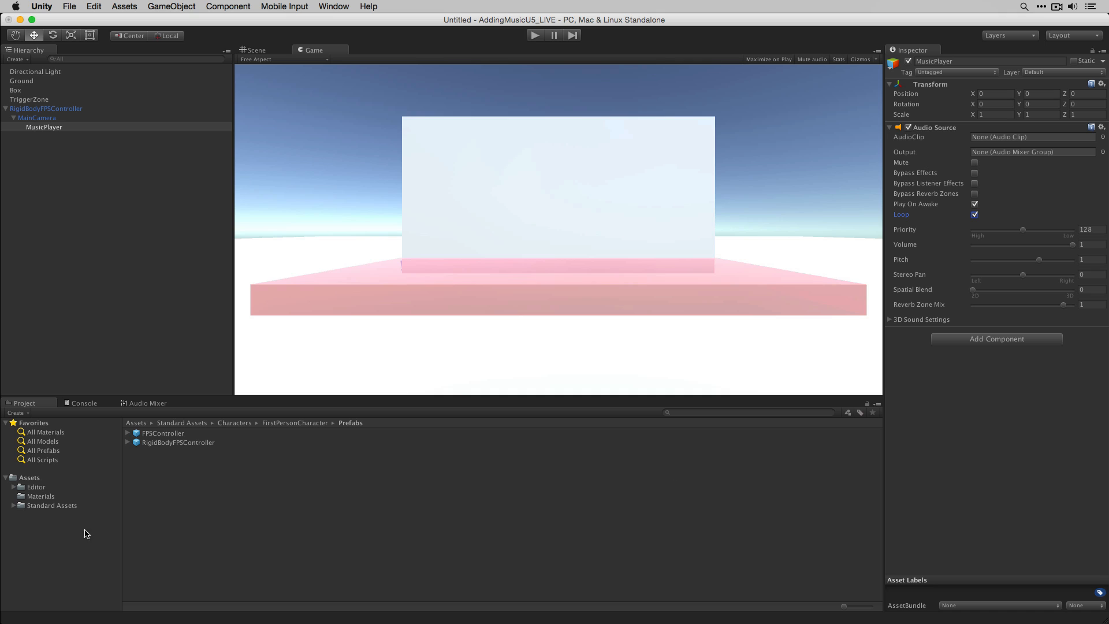
# - Create a new folder named Audio inside the Assets folder
pyautogui.click(40, 478)
pyautogui.click(25, 412)
pyautogui.click(30, 426)
pyautogui.write('Audio')
pyautogui.press('Return')
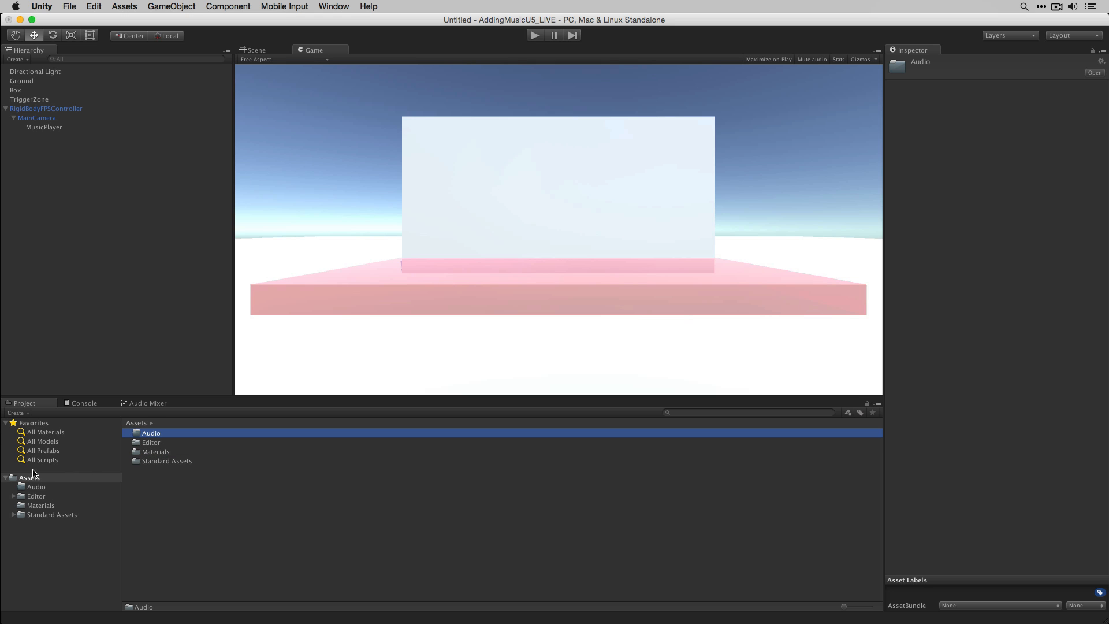
# - Open the Audio folder and import the music files into it from Finder
pyautogui.doubleClick(155, 434)
pyautogui.press('super+Tab')
pyautogui.click(553, 332)
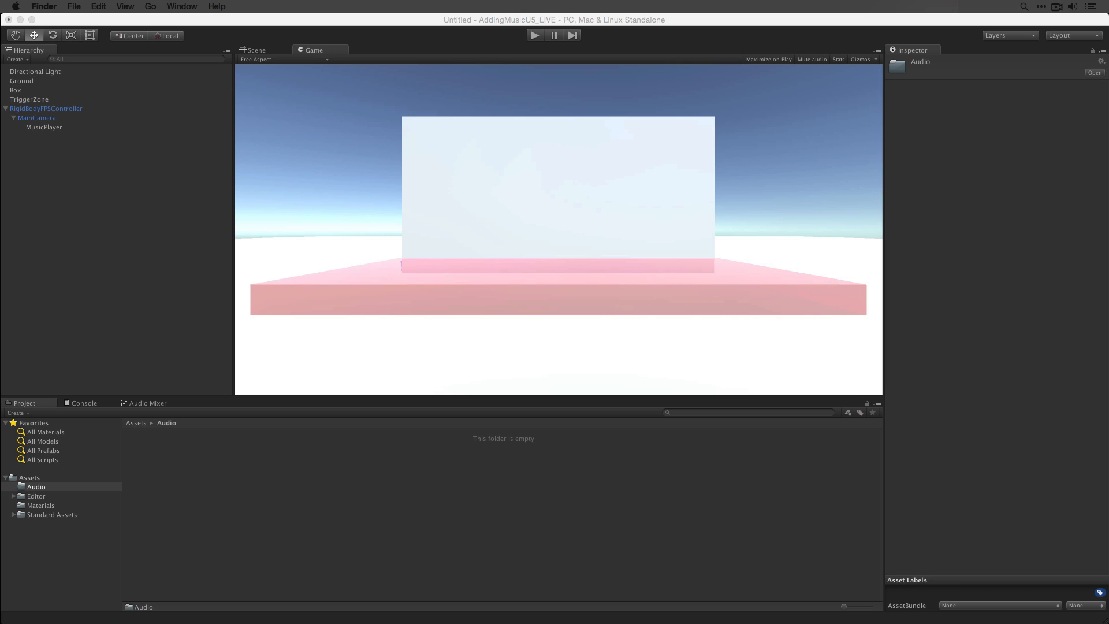
pyautogui.moveTo(849, 341); pyautogui.dragTo(458, 496)
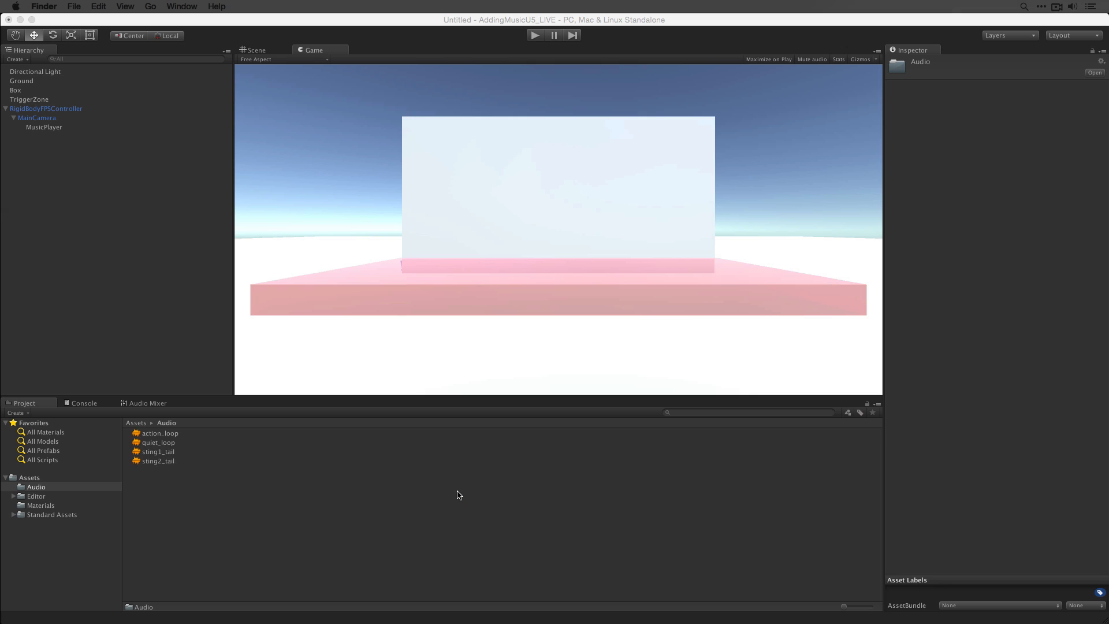
# - Select the imported action_loop, quiet_loop and sting1_tail clips to inspect their import settings
pyautogui.doubleClick(153, 432)
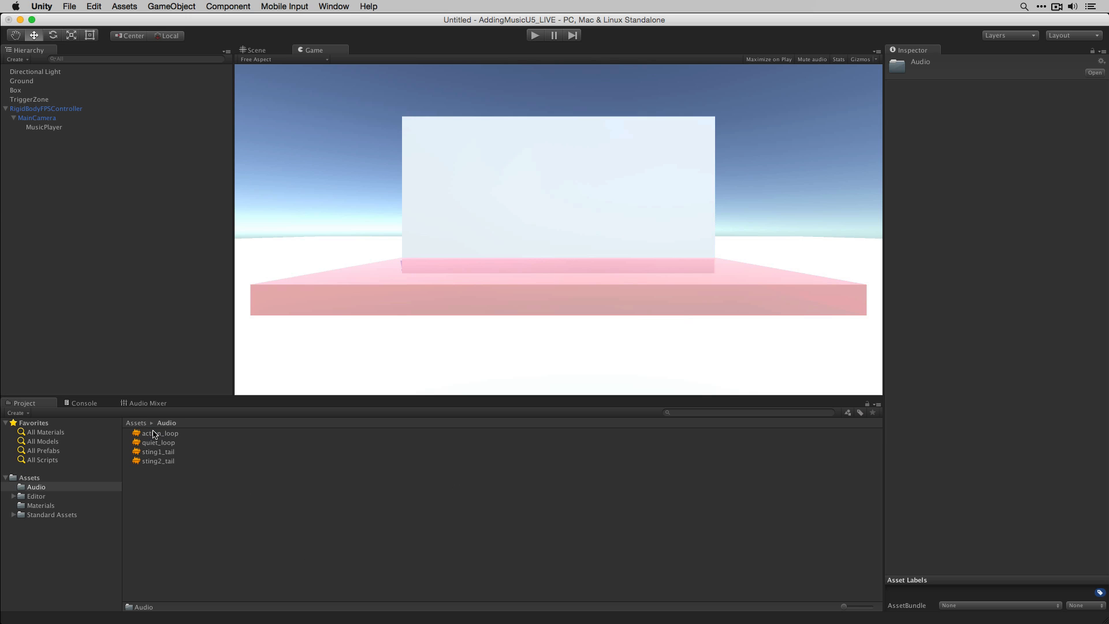
pyautogui.click(175, 434)
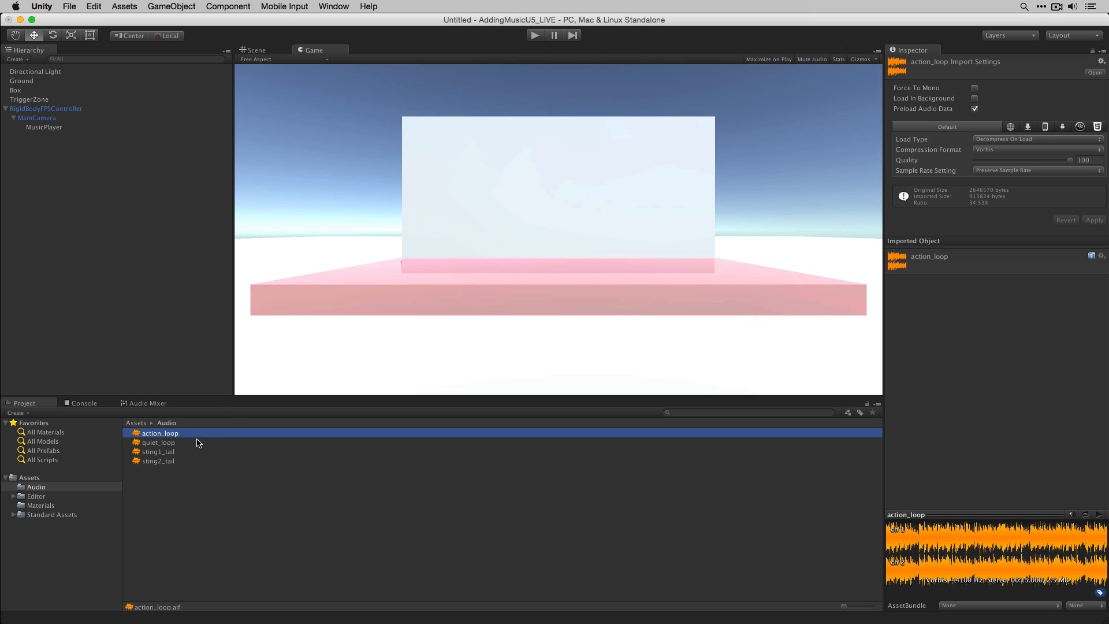
pyautogui.click(161, 443)
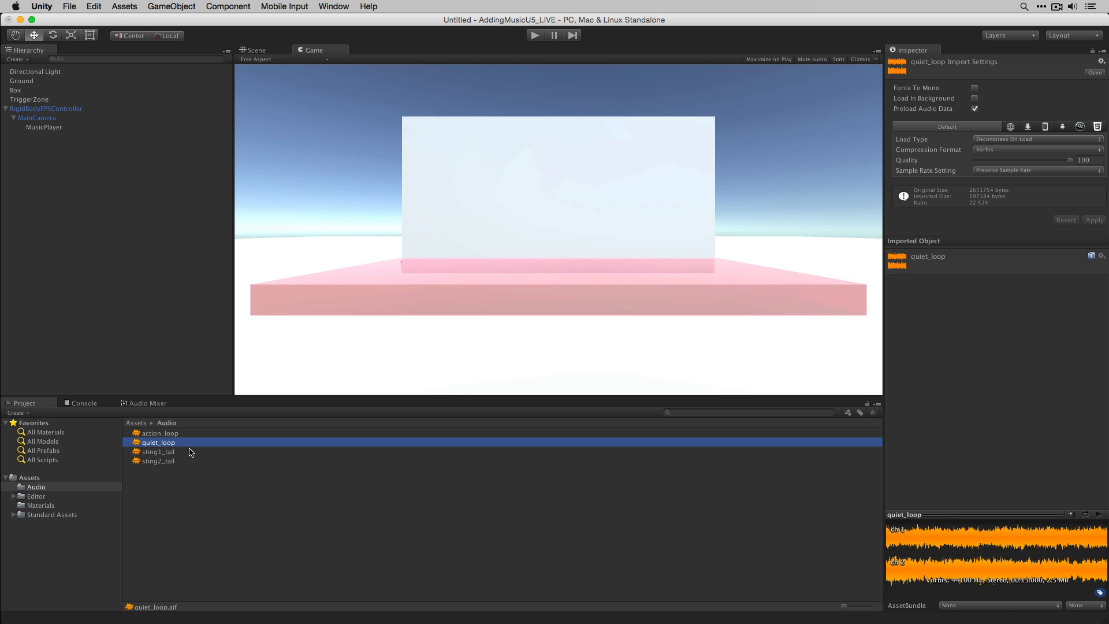
pyautogui.click(153, 453)
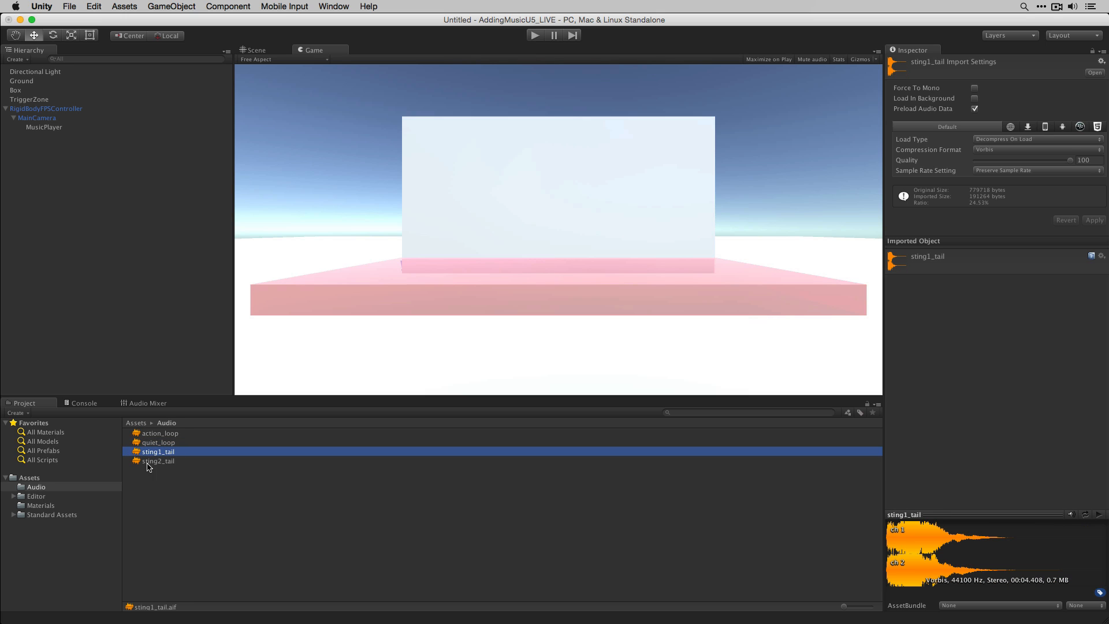
# - Select MusicPlayer and assign quiet_loop as its Audio Source clip
pyautogui.click(46, 127)
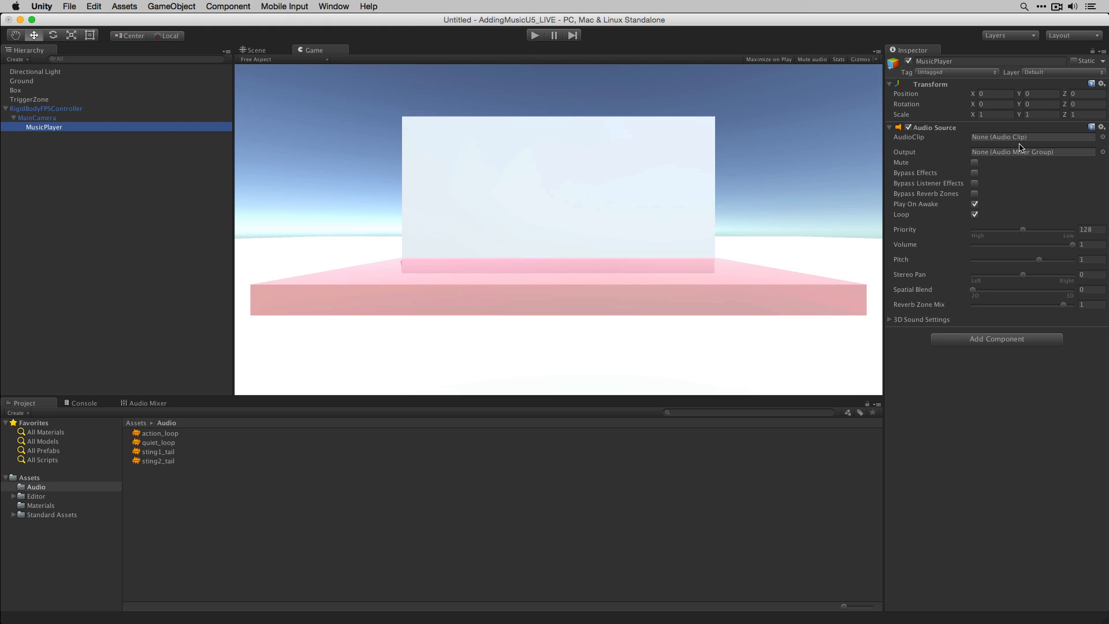
pyautogui.click(1103, 138)
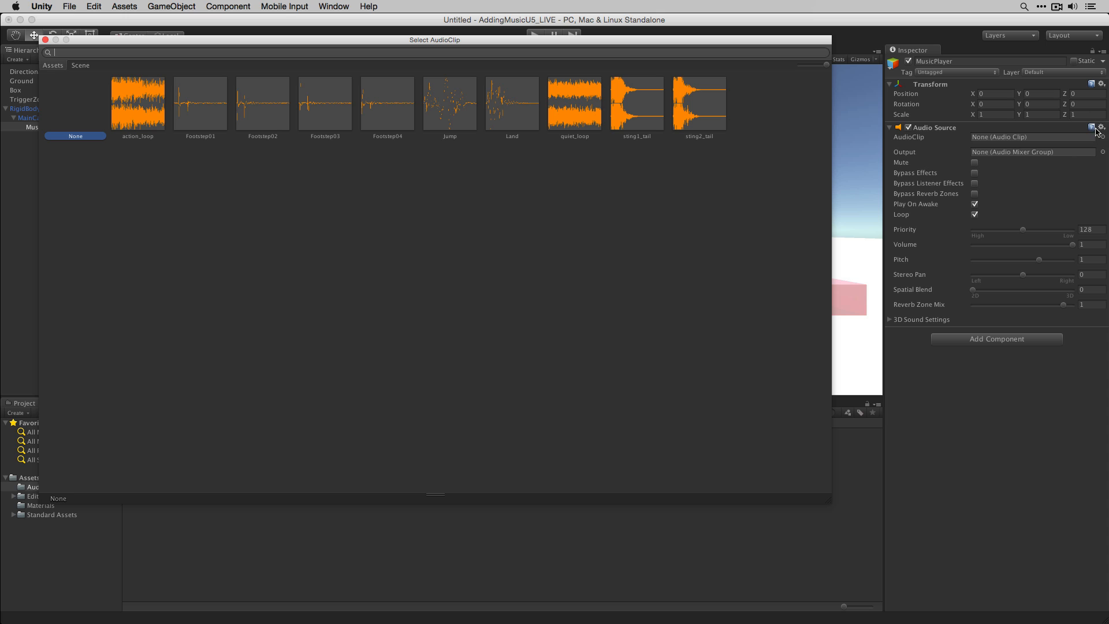
pyautogui.click(563, 109)
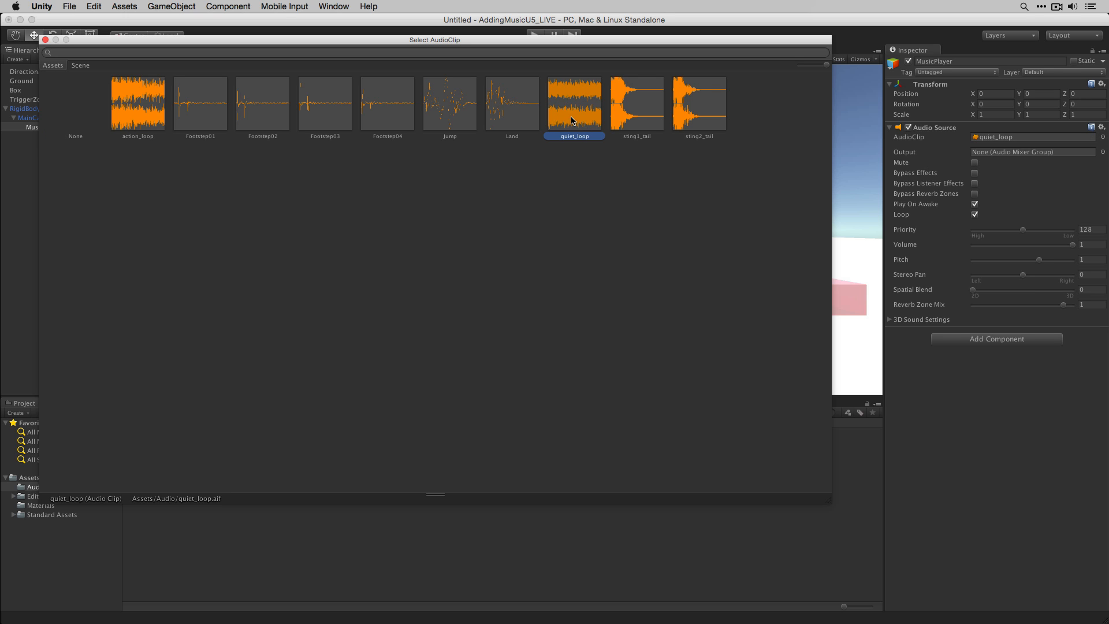
pyautogui.doubleClick(574, 118)
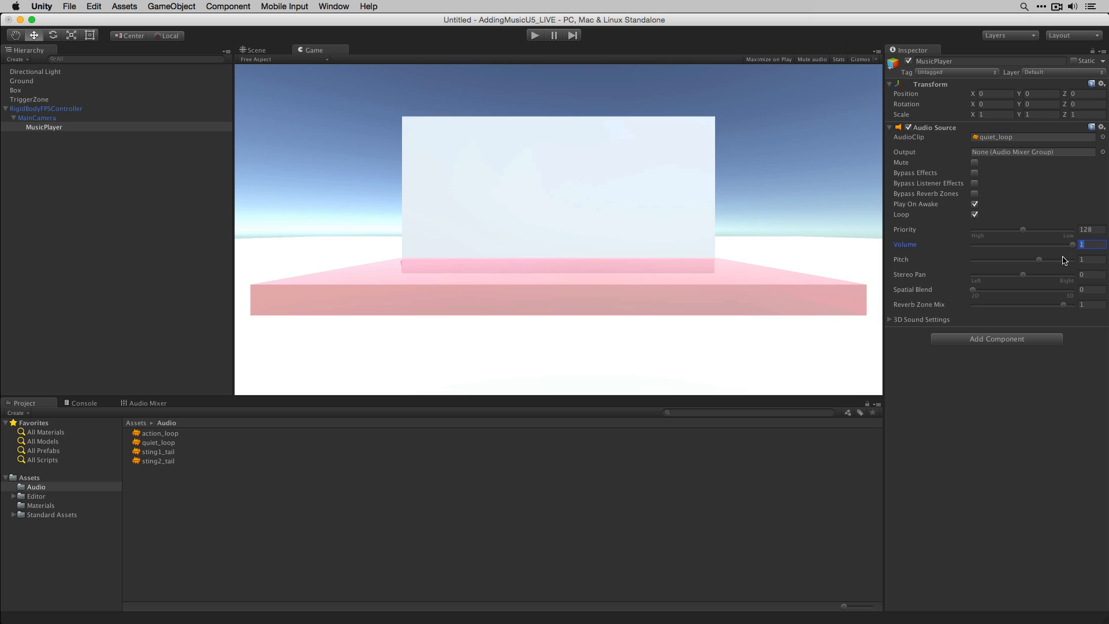
# - Set the Audio Source volume to about 0.5, then copy and paste the component as a second Audio Source
pyautogui.moveTo(1073, 244); pyautogui.dragTo(1022, 253)
pyautogui.click(1101, 127)
pyautogui.click(1065, 184)
pyautogui.click(1101, 127)
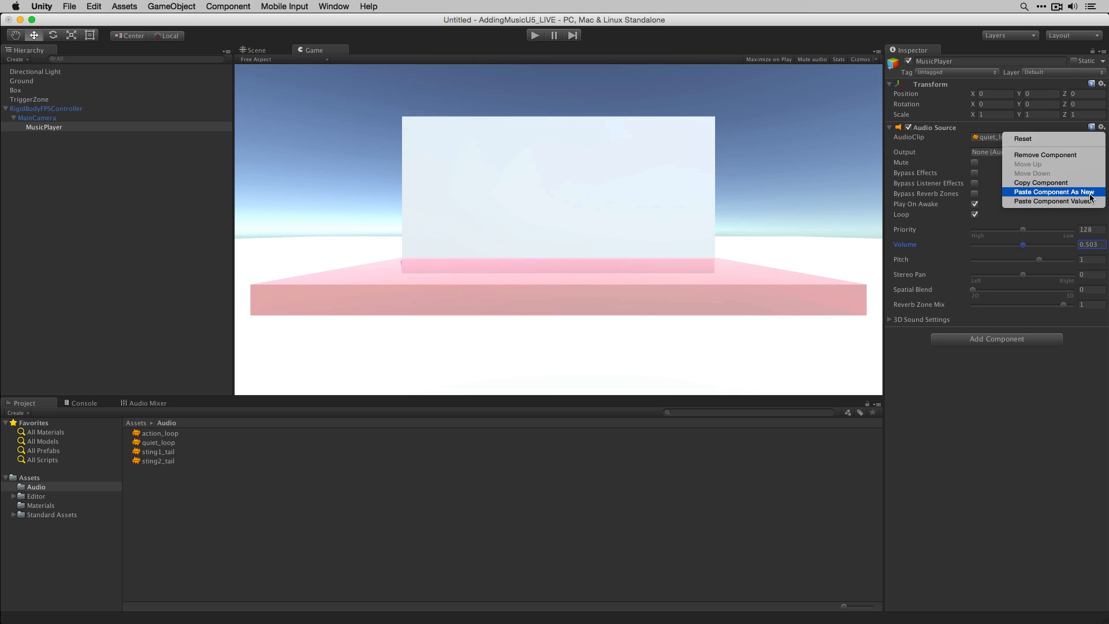
pyautogui.click(1054, 192)
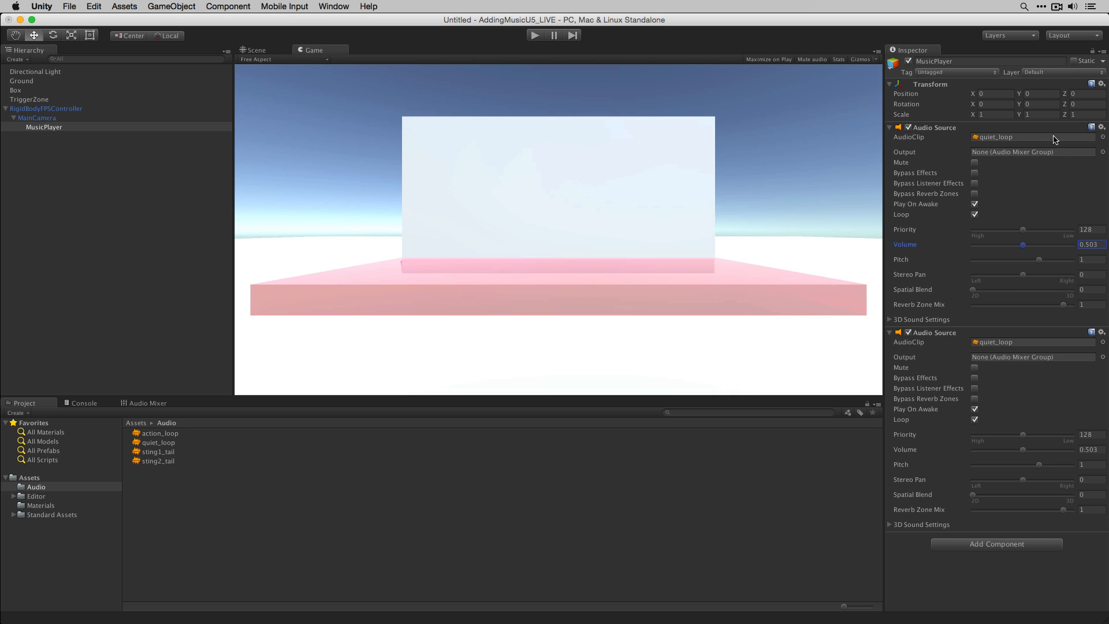
# - Assign action_loop as the second Audio Source's clip
pyautogui.click(1103, 343)
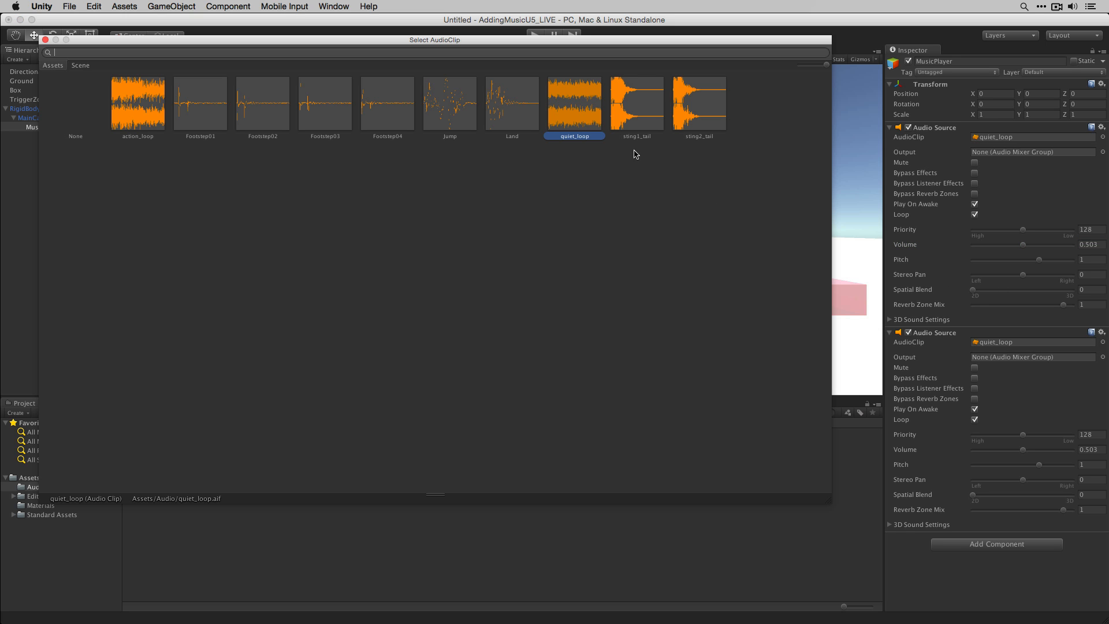
pyautogui.click(138, 109)
pyautogui.doubleClick(137, 108)
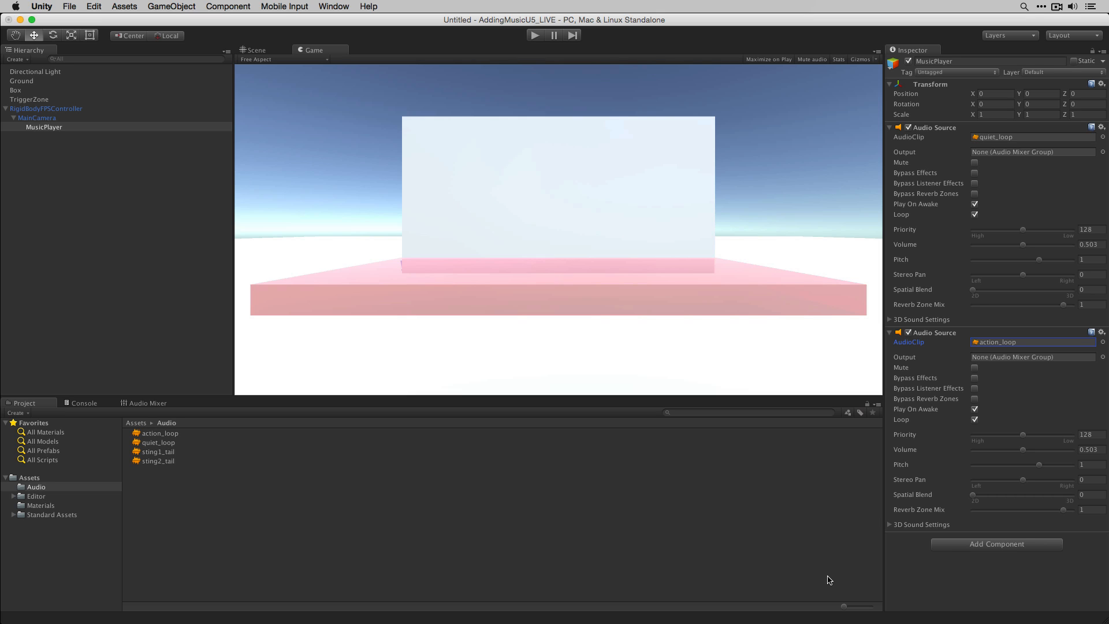
# - Play the scene to listen to both looping music sources, then stop playback
pyautogui.click(536, 35)
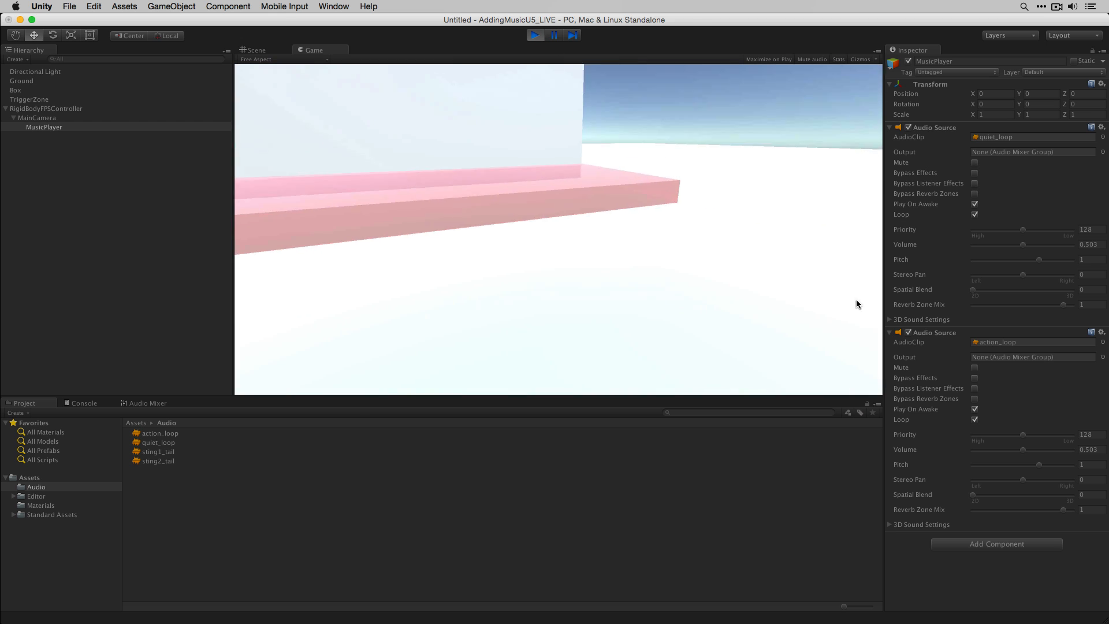
pyautogui.moveTo(1024, 450)
pyautogui.mouseDown()
pyautogui.moveTo(938, 461)
pyautogui.moveTo(1025, 462)
pyautogui.mouseUp()
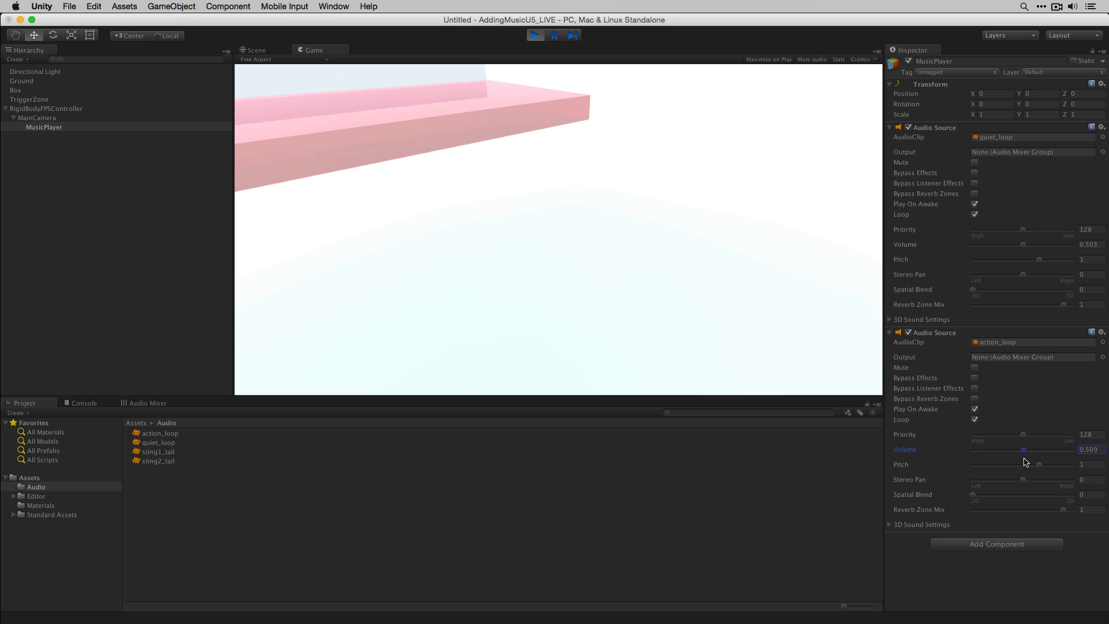
pyautogui.click(535, 35)
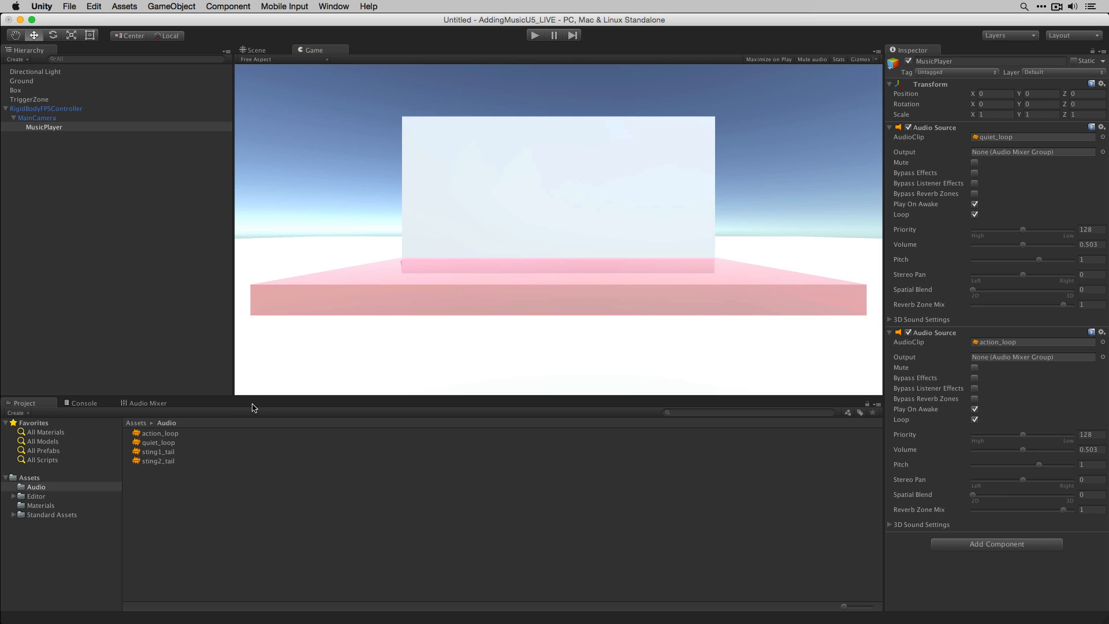
# - Create a new Audio Mixer asset in the Audio folder named MusicMixer
pyautogui.click(158, 403)
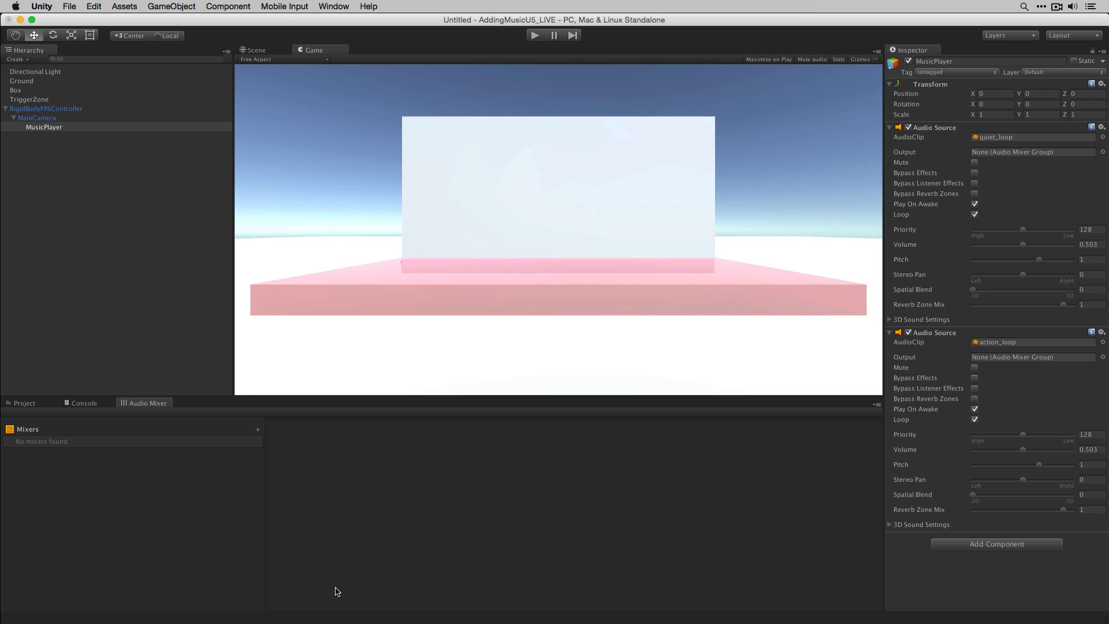
pyautogui.click(26, 404)
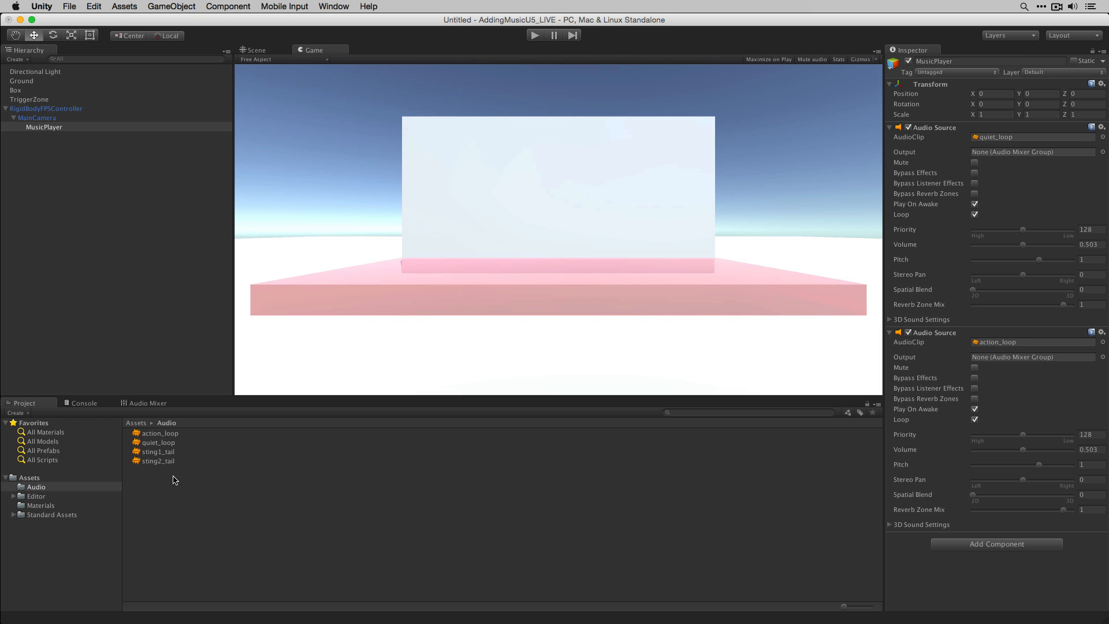
pyautogui.click(17, 413)
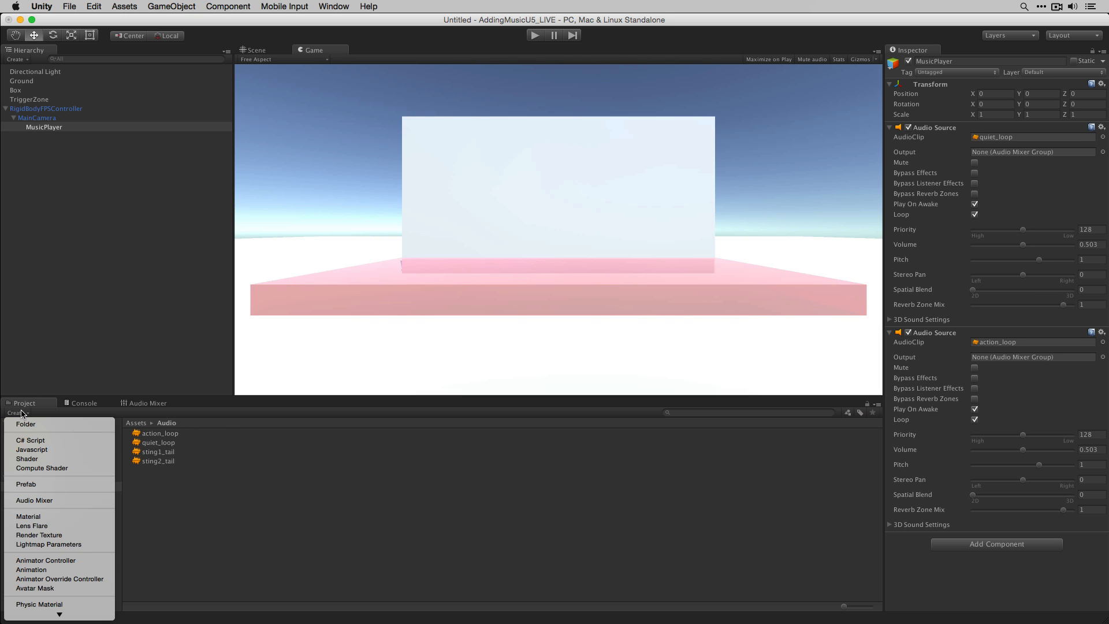
pyautogui.click(50, 501)
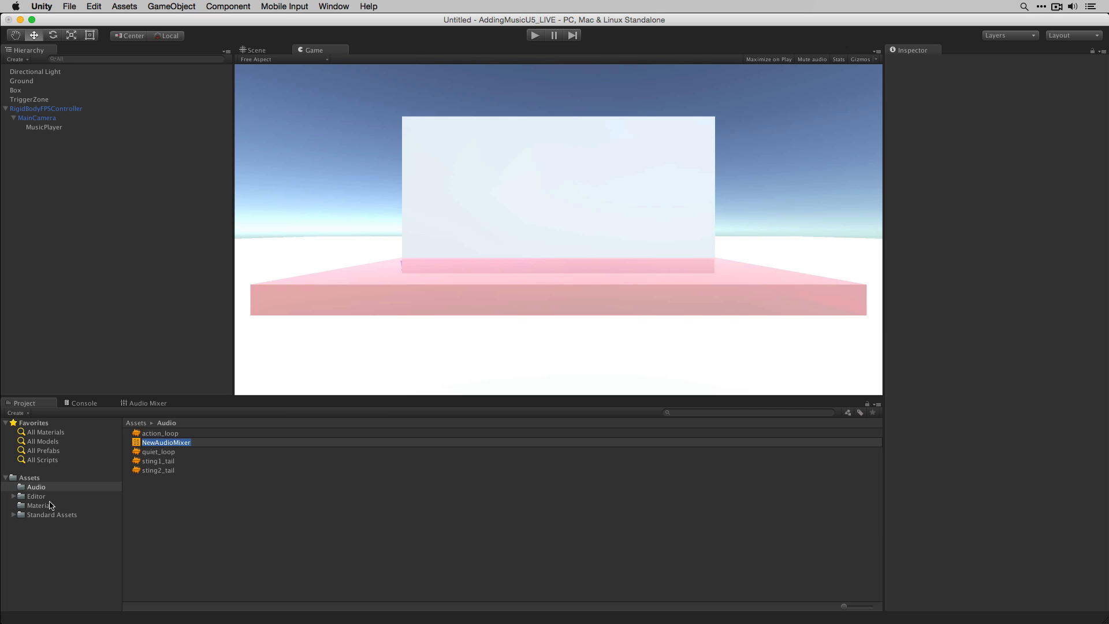
pyautogui.write('MusicMixer')
pyautogui.press('Return')
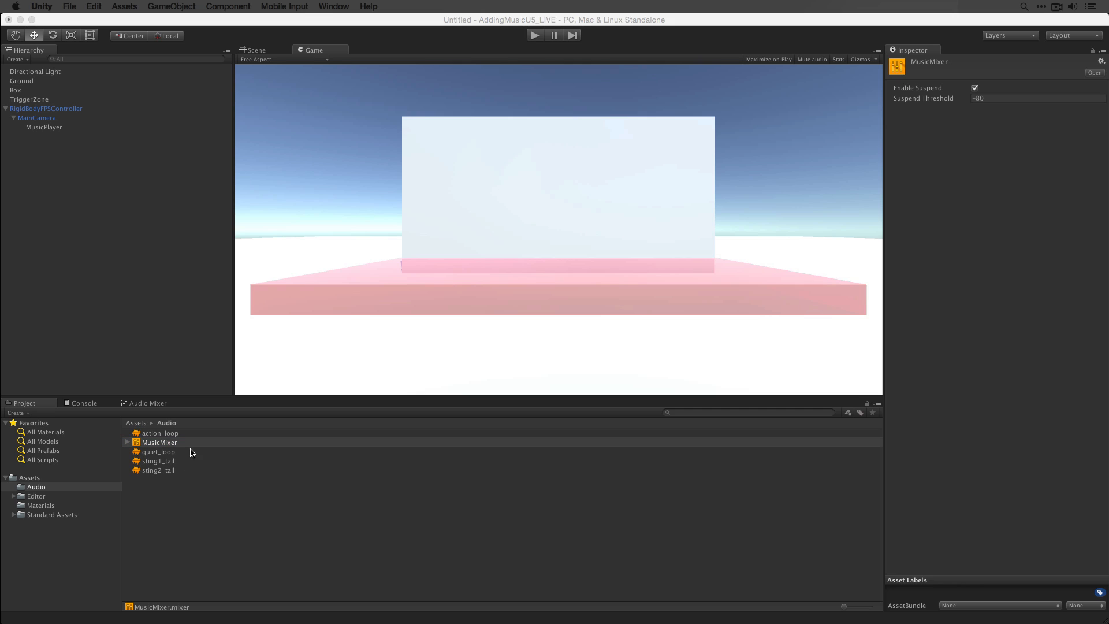
# - Select MusicPlayer and set the first Audio Source's volume to .25
pyautogui.click(68, 136)
pyautogui.click(68, 128)
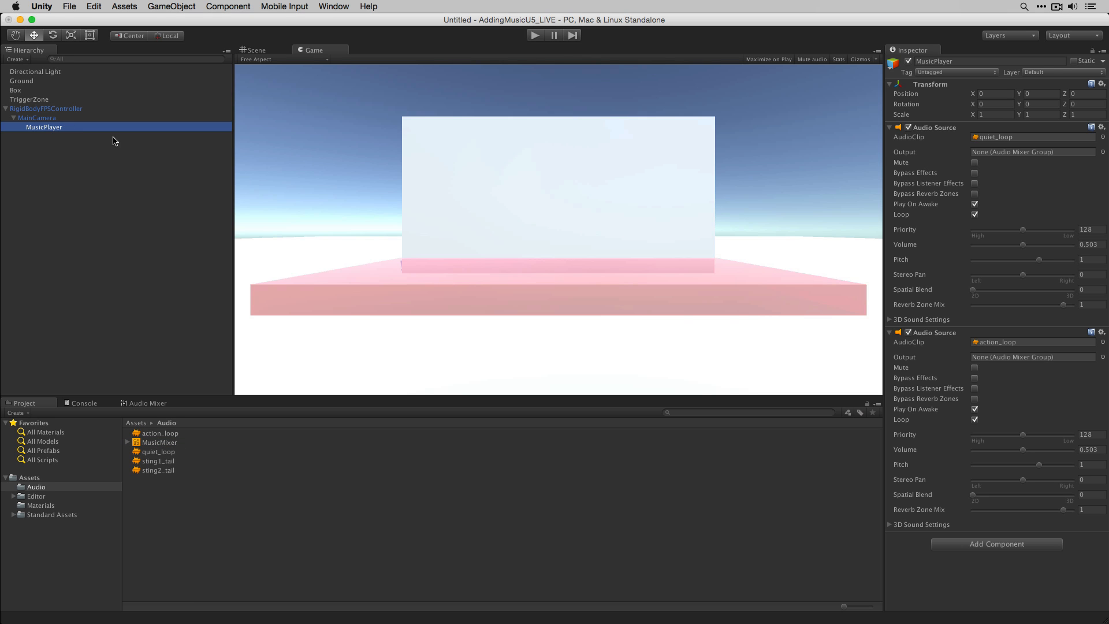
pyautogui.click(1092, 244)
pyautogui.write('.25')
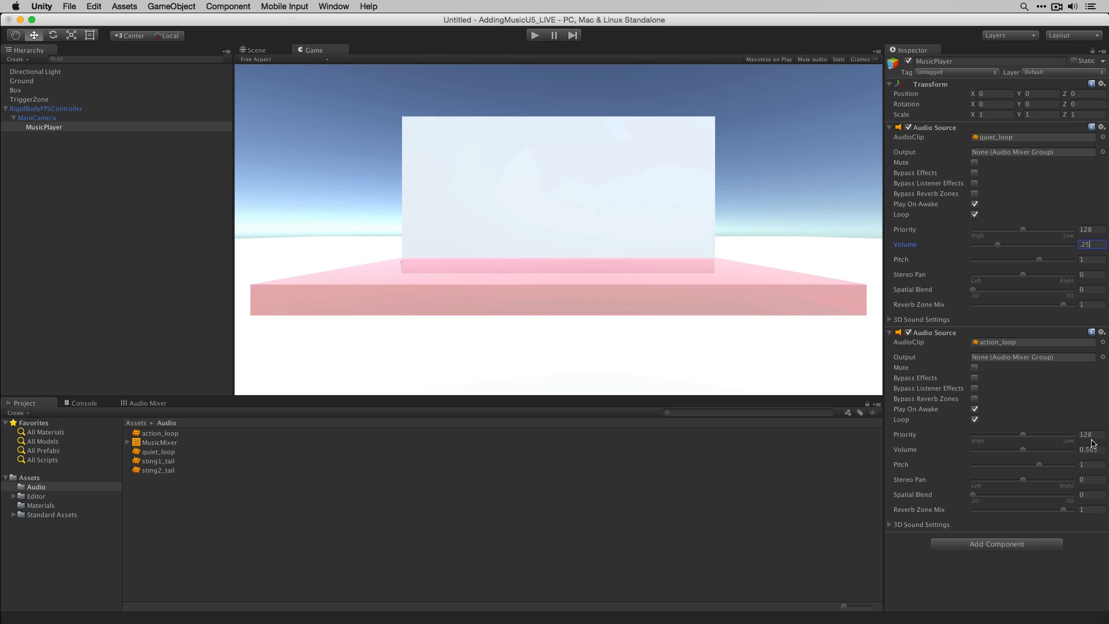
# - Set the second Audio Source's volume to 0.25
pyautogui.click(1102, 449)
pyautogui.press('BackSpace')
# - Open MusicMixer in the Audio Mixer window and set its Snapshot as the start snapshot
pyautogui.click(161, 442)
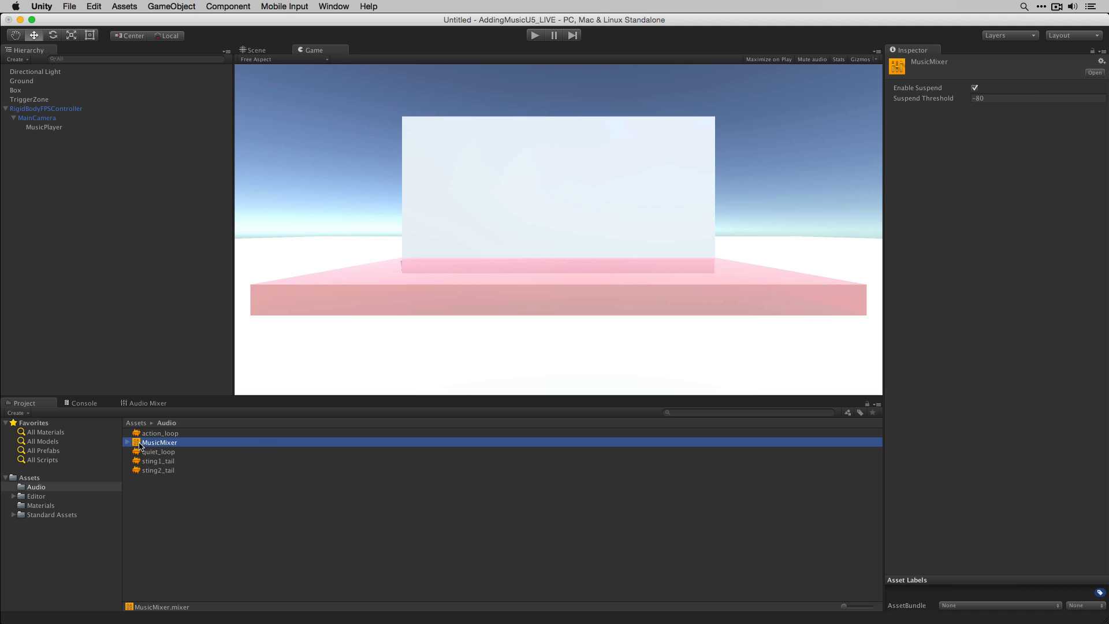
pyautogui.doubleClick(139, 446)
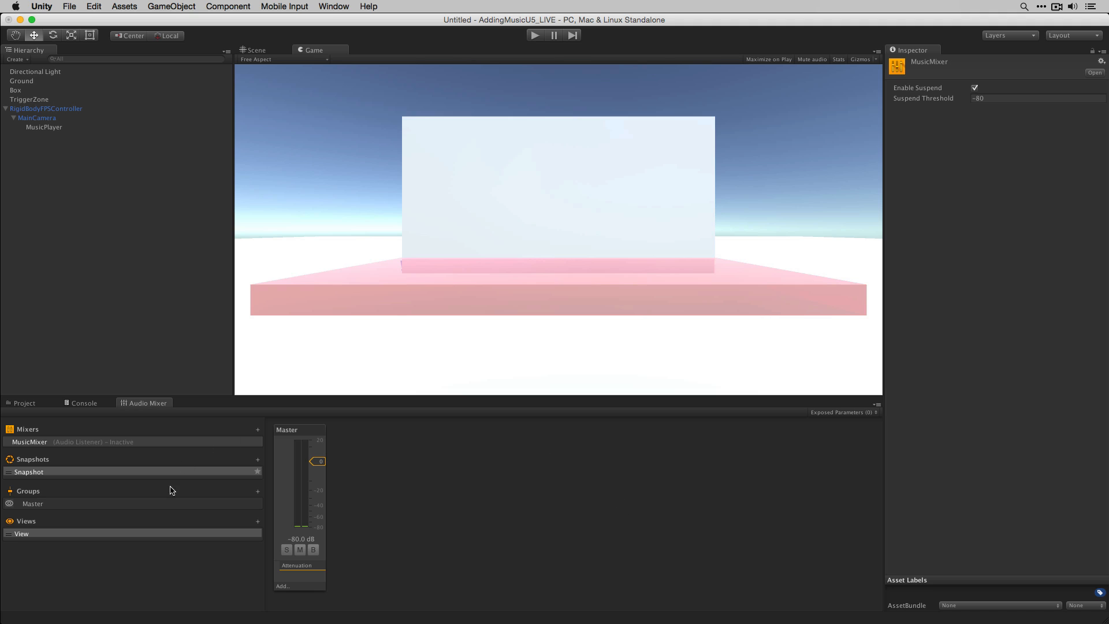
pyautogui.click(341, 6)
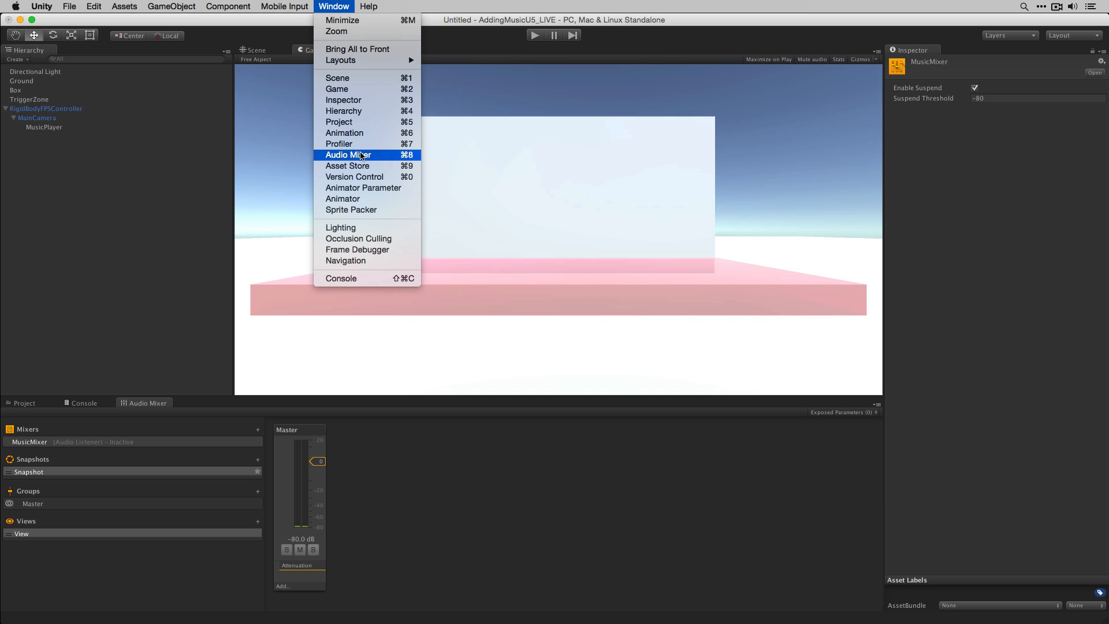
pyautogui.click(488, 486)
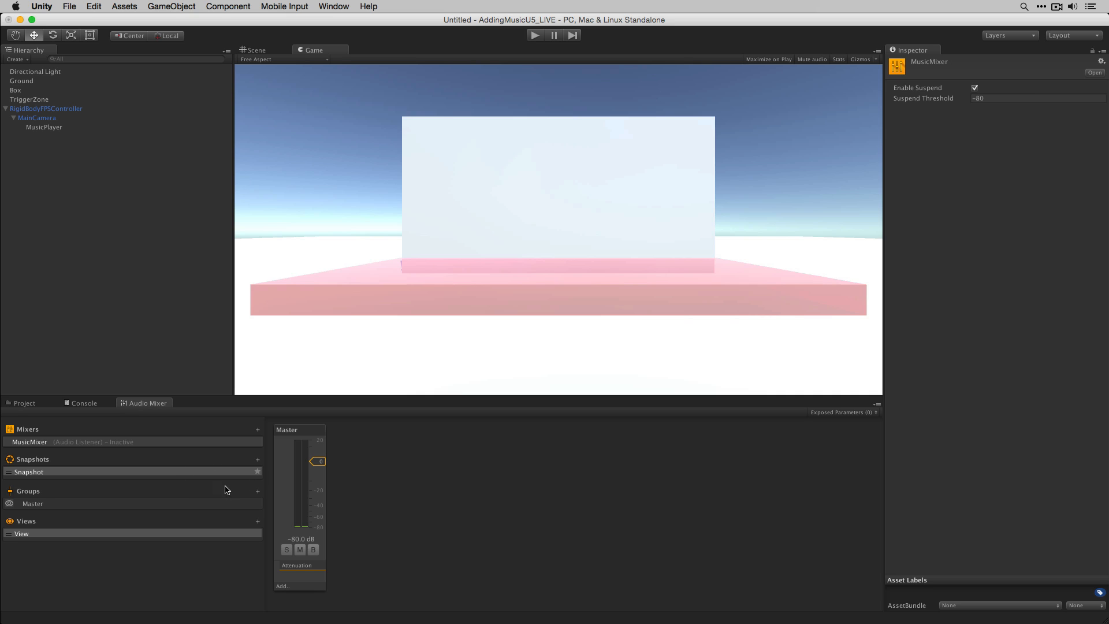
pyautogui.rightClick(138, 472)
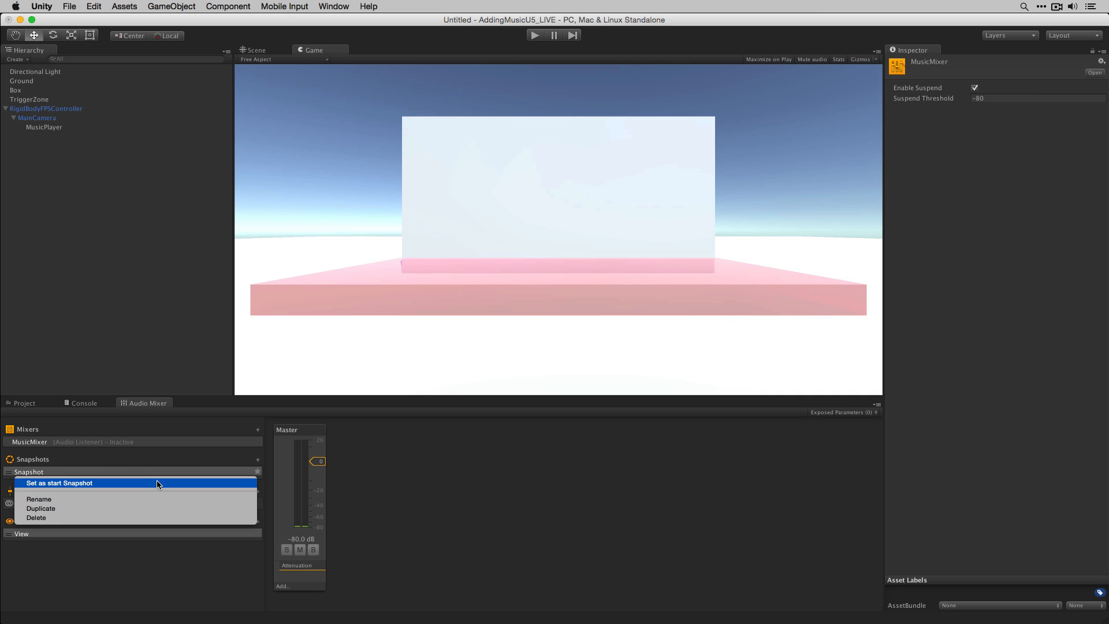
pyautogui.click(158, 483)
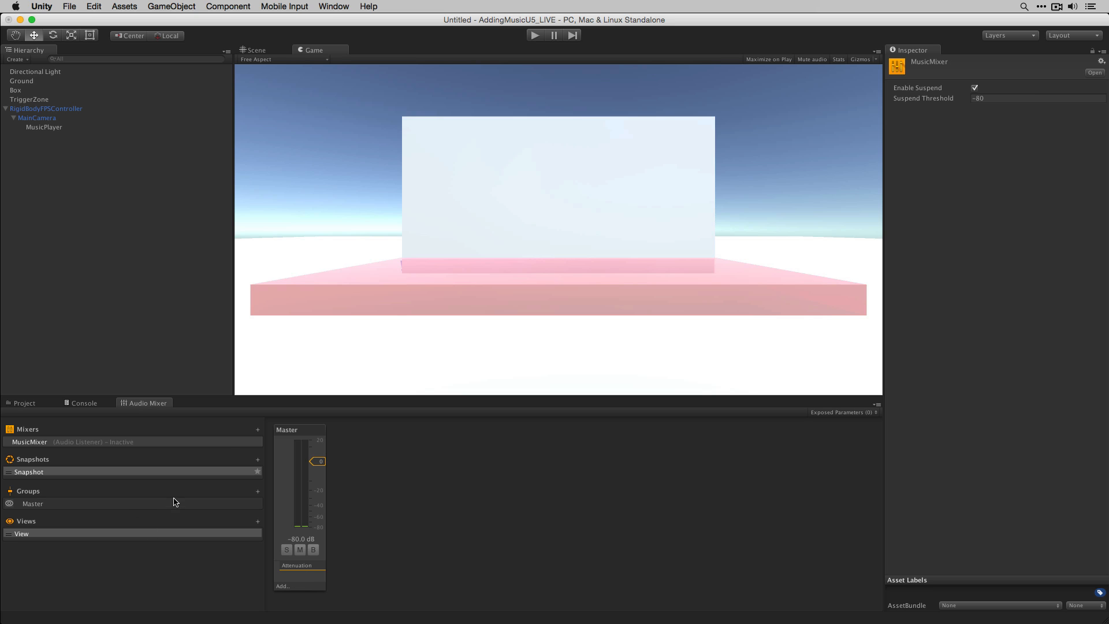
# - Add a new mixer group under Master named Quiet
pyautogui.click(257, 492)
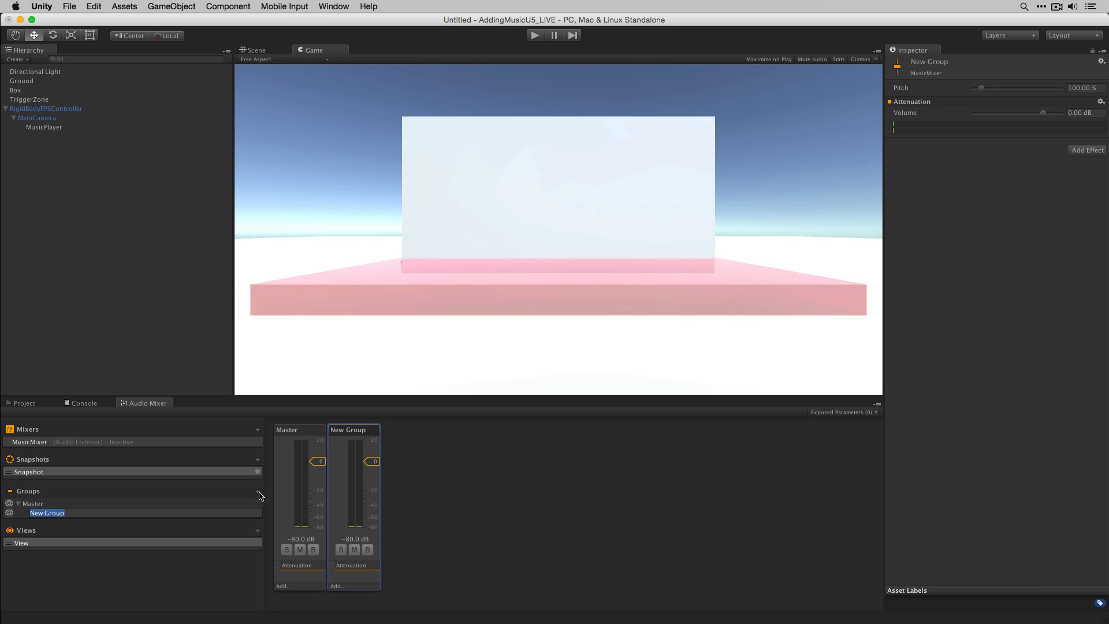
pyautogui.write('Quiet')
pyautogui.press('Return')
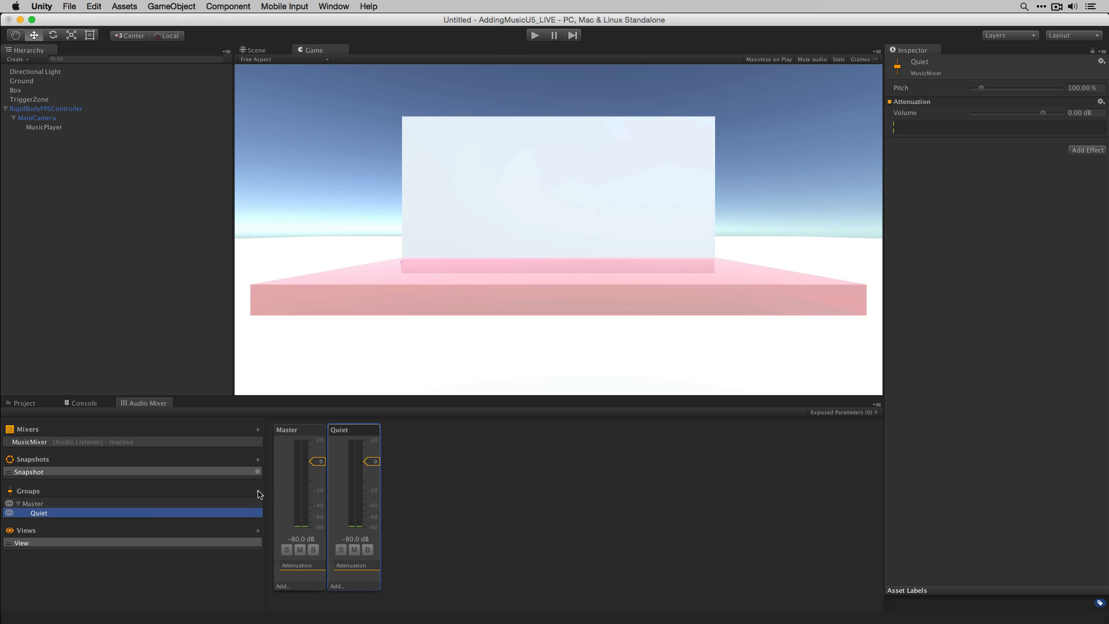
# - Add a second mixer group under Master named Action
pyautogui.click(50, 503)
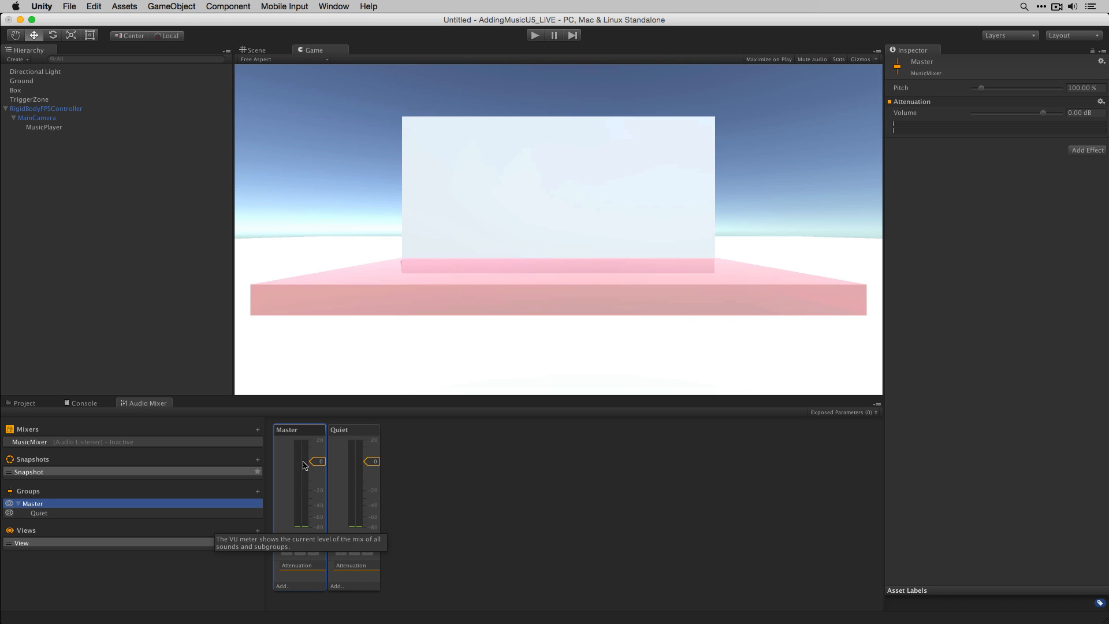
pyautogui.click(37, 118)
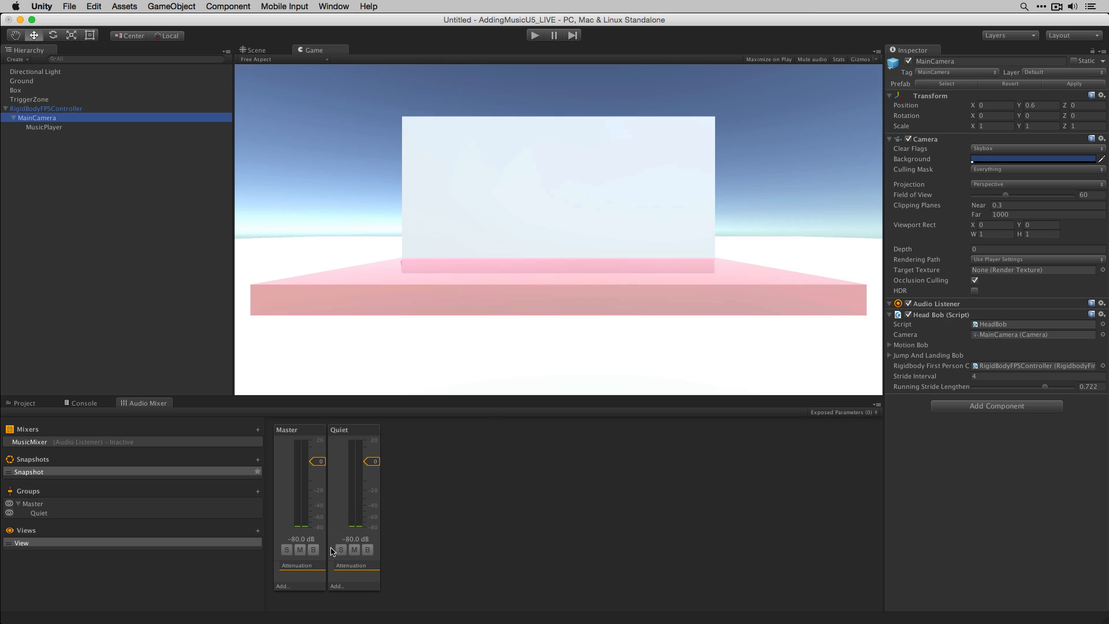
pyautogui.click(472, 516)
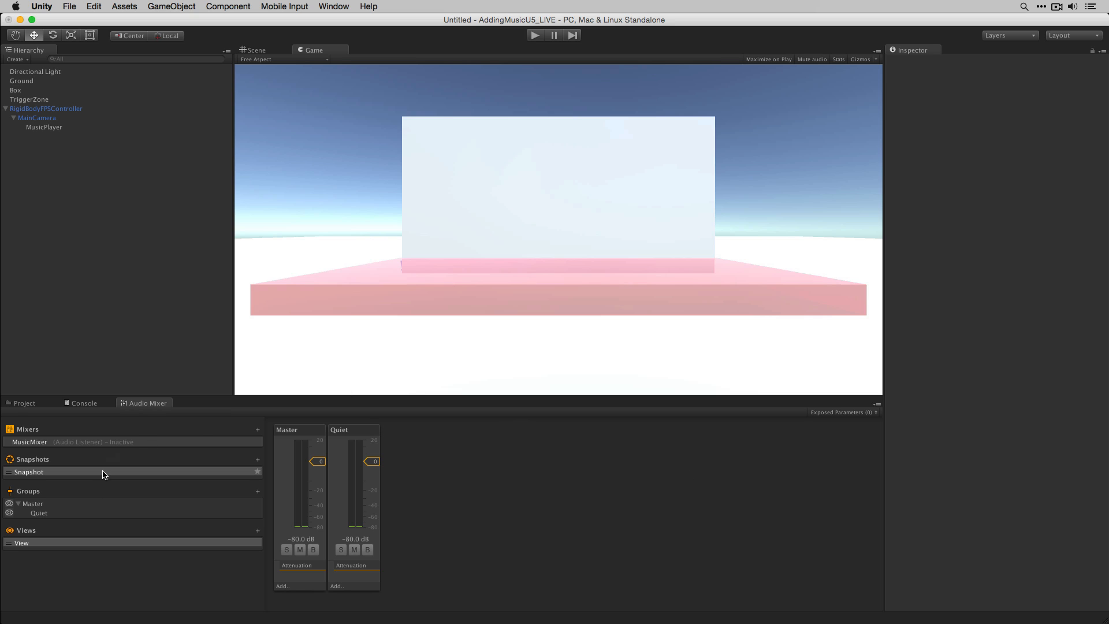
pyautogui.click(60, 505)
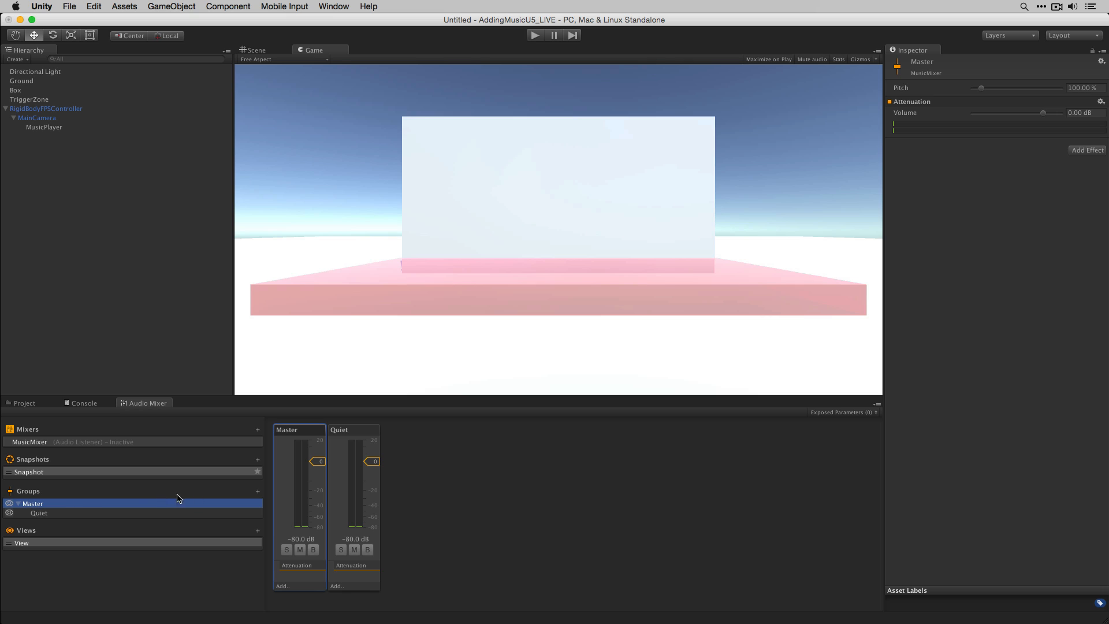
pyautogui.click(259, 495)
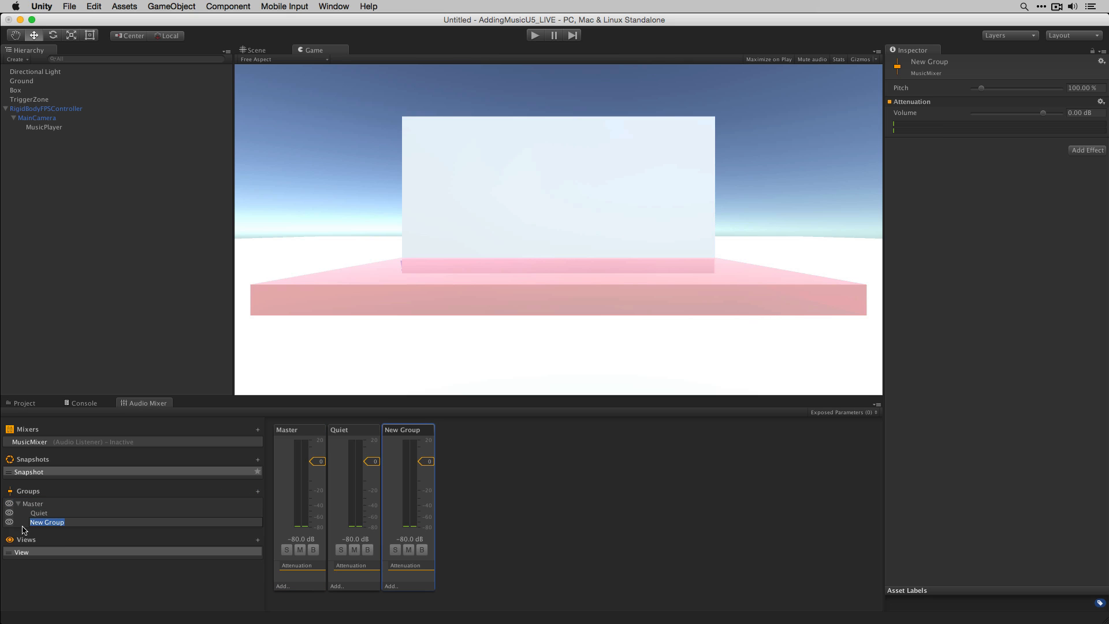
pyautogui.write('Action')
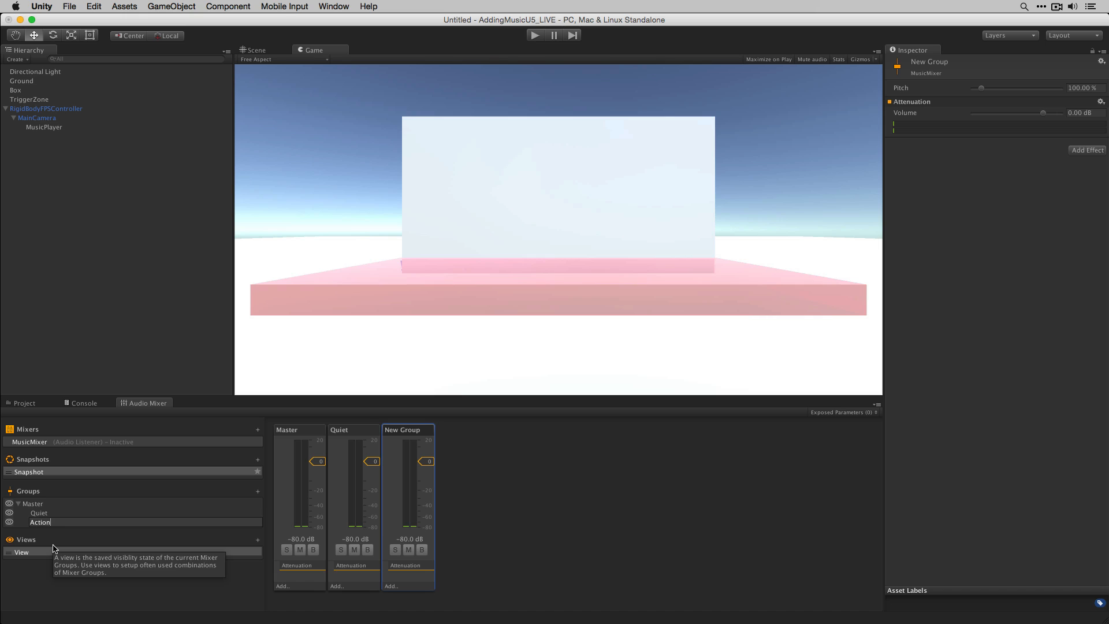
pyautogui.press('Return')
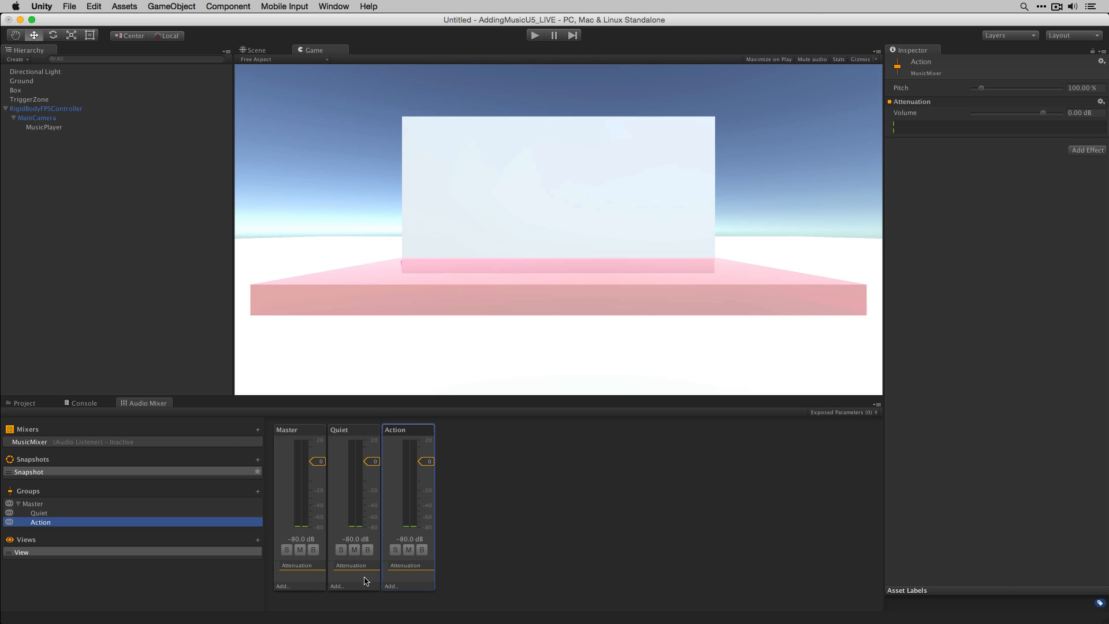
# - Route MusicPlayer's first Audio Source output to the Quiet group and the second to the Action group
pyautogui.moveTo(322, 462); pyautogui.dragTo(458, 465)
pyautogui.click(80, 127)
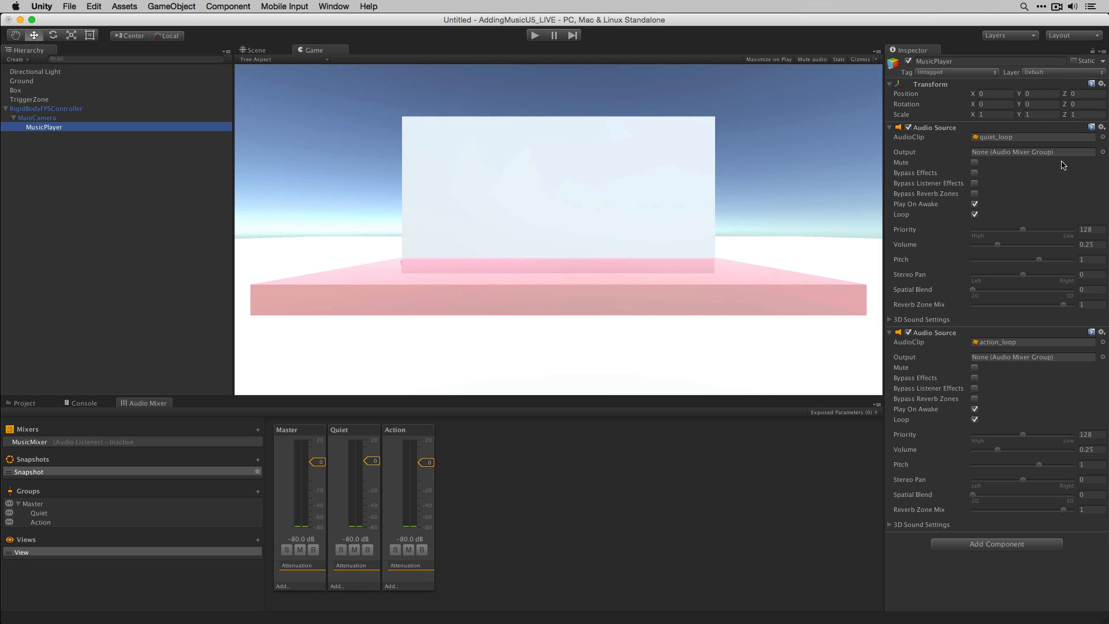
pyautogui.click(1103, 154)
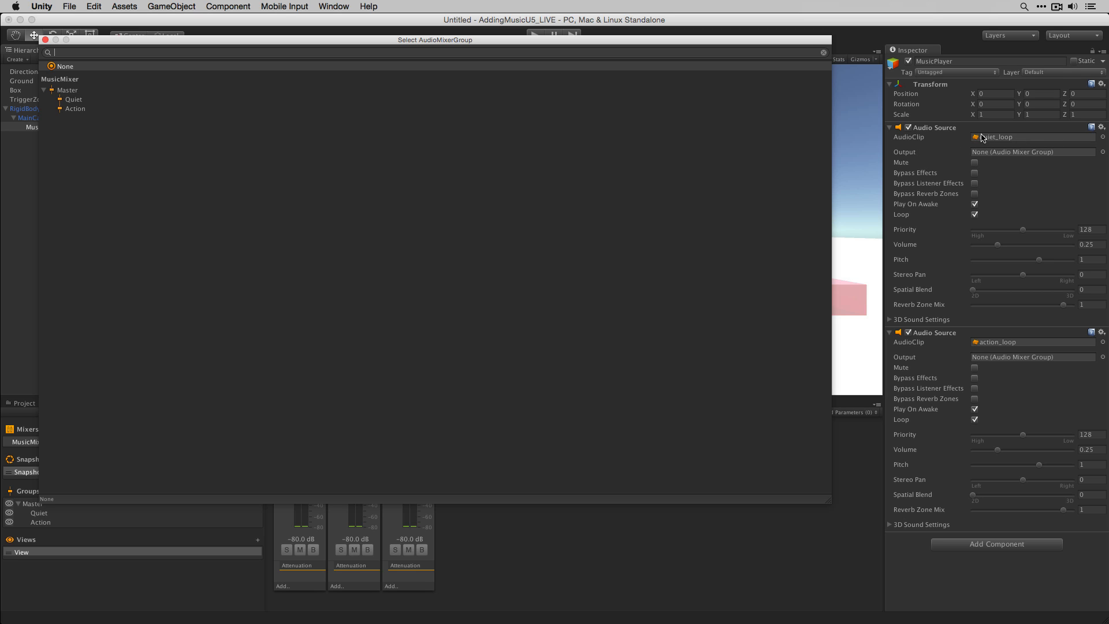
pyautogui.click(113, 99)
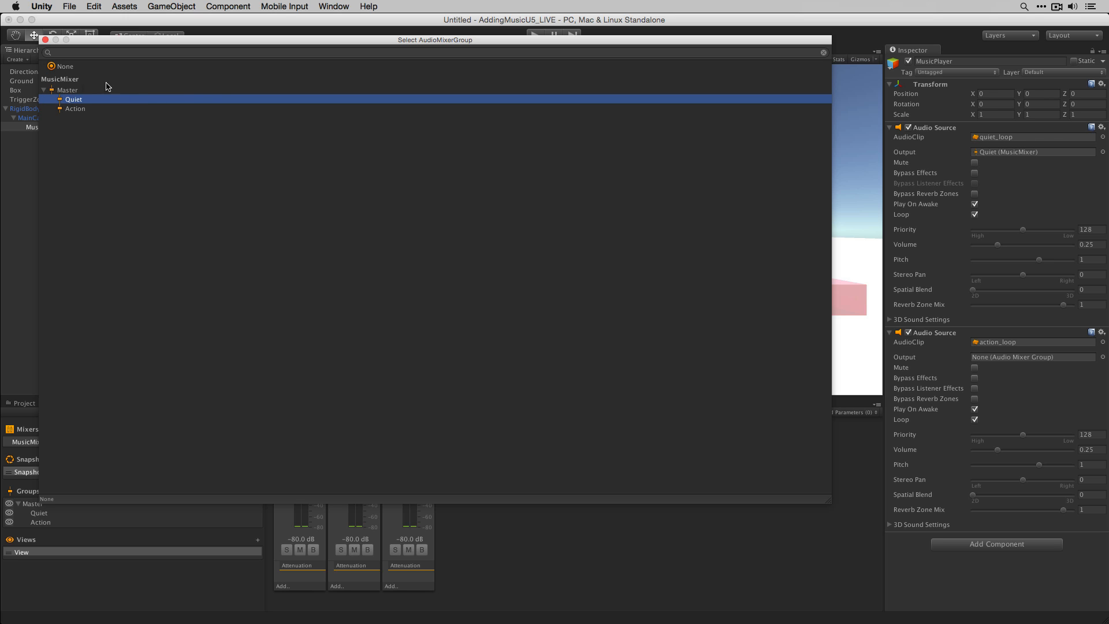
pyautogui.doubleClick(79, 101)
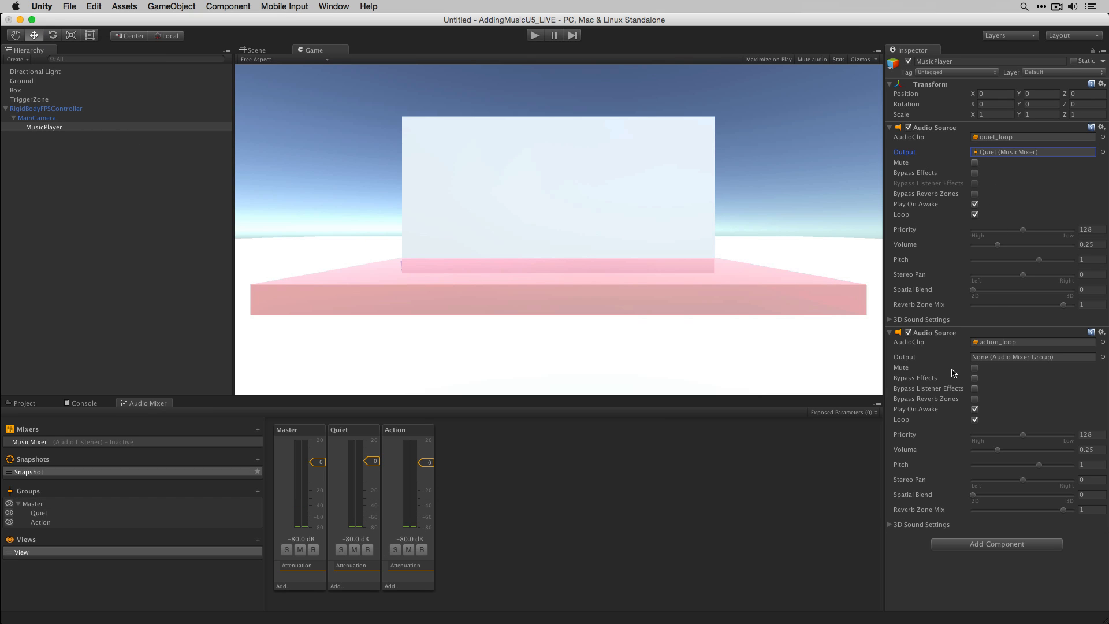
pyautogui.click(1102, 359)
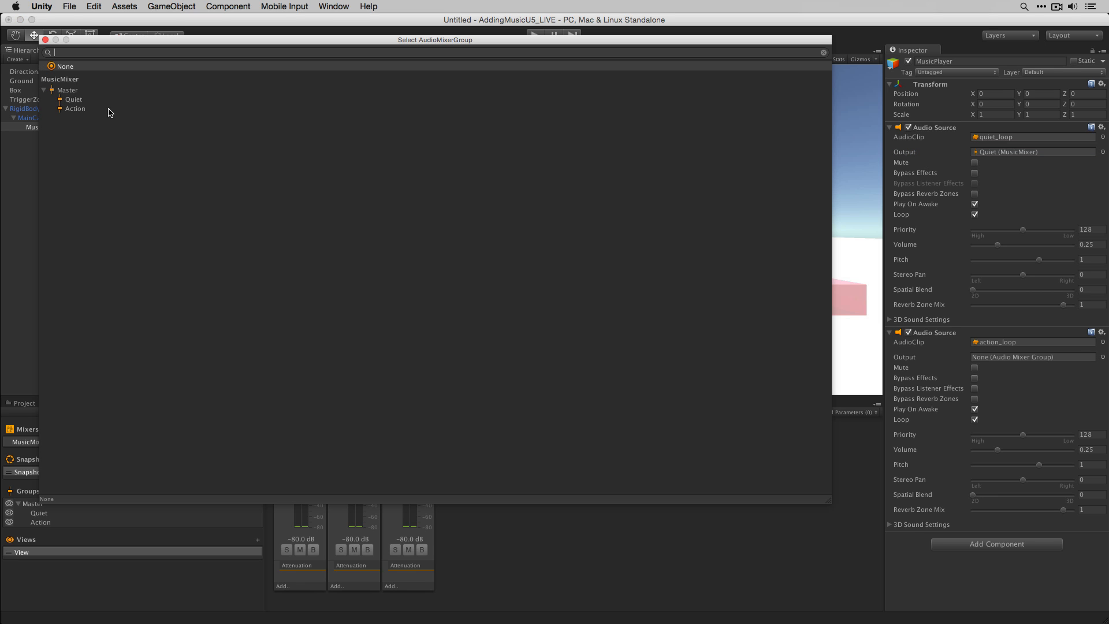
pyautogui.click(75, 109)
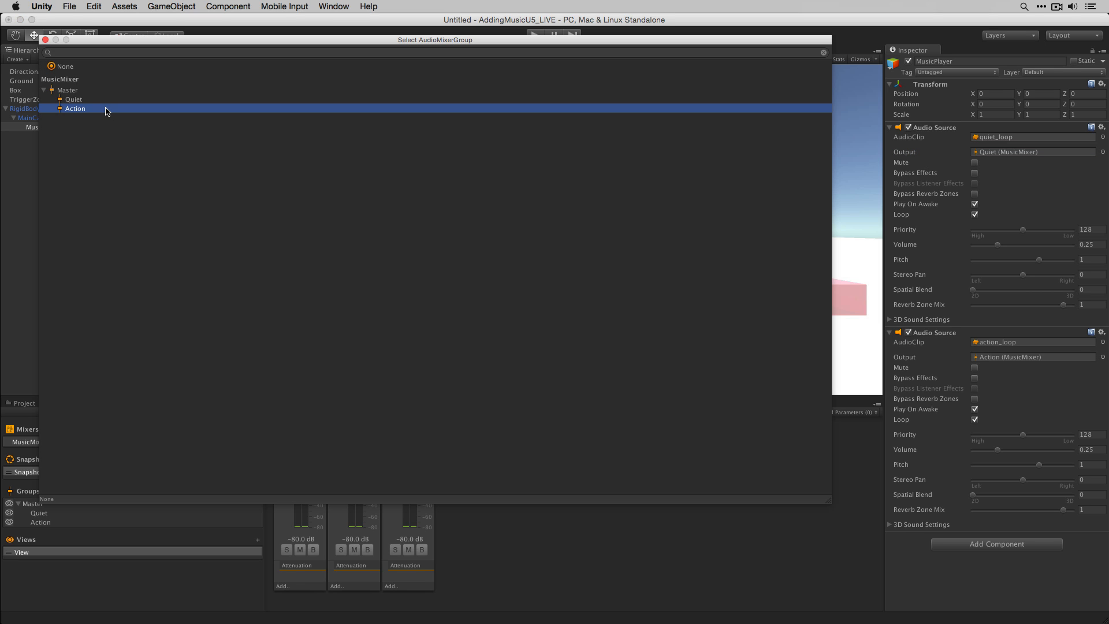
pyautogui.doubleClick(106, 111)
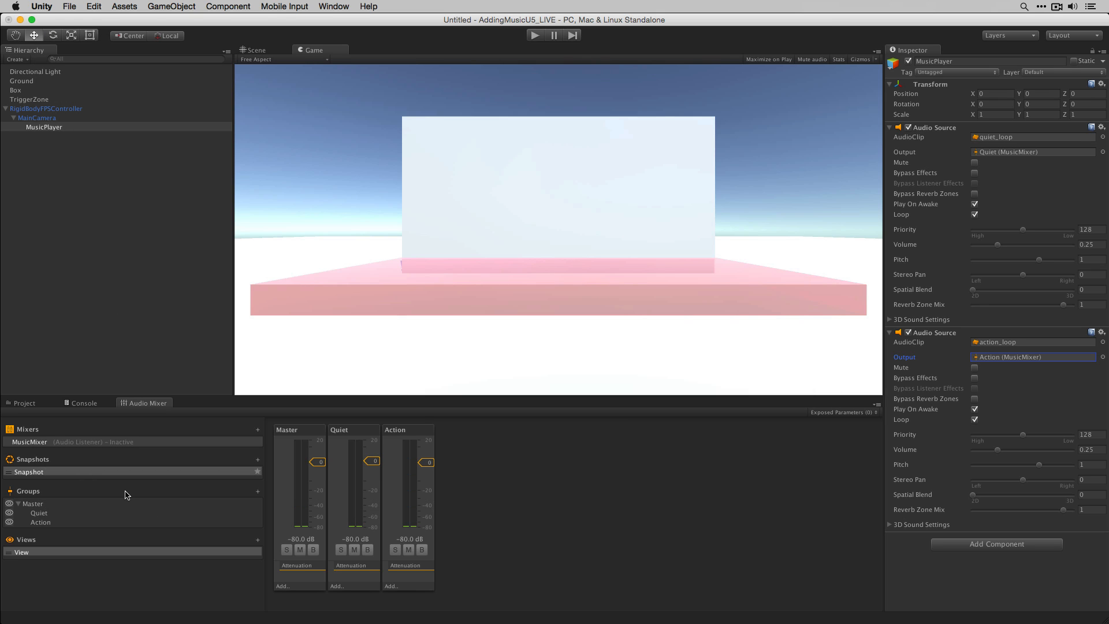
# - Lower Master's attenuation to about -10 dB, then in Play Mode with editing enabled set Action's attenuation to -80 dB
pyautogui.moveTo(127, 494)
pyautogui.moveTo(318, 462); pyautogui.dragTo(333, 484)
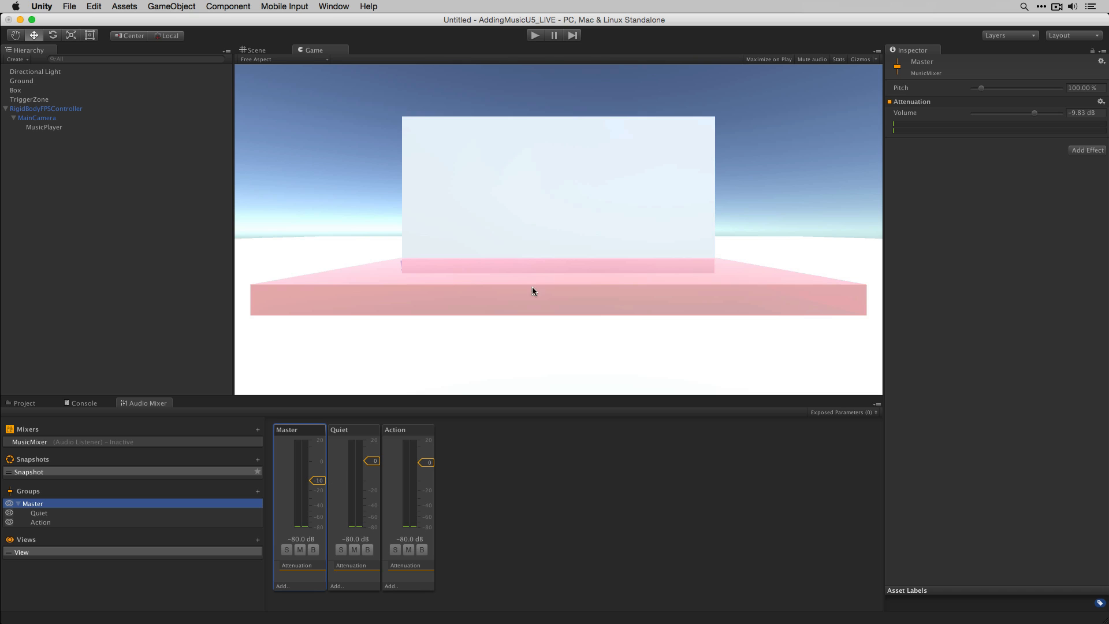
pyautogui.click(535, 35)
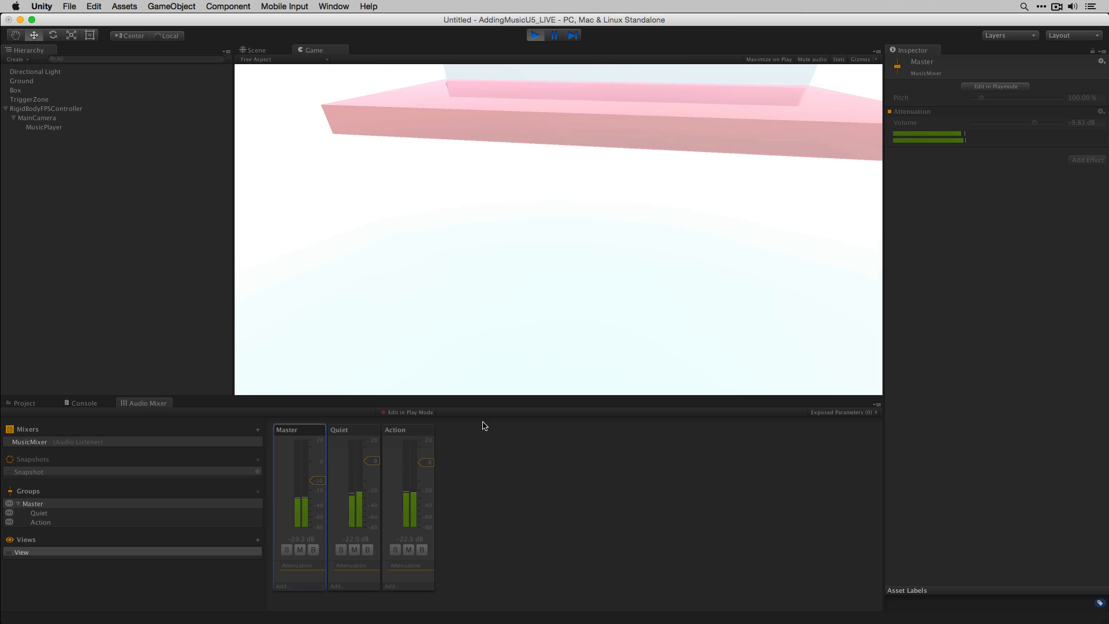
pyautogui.click(424, 413)
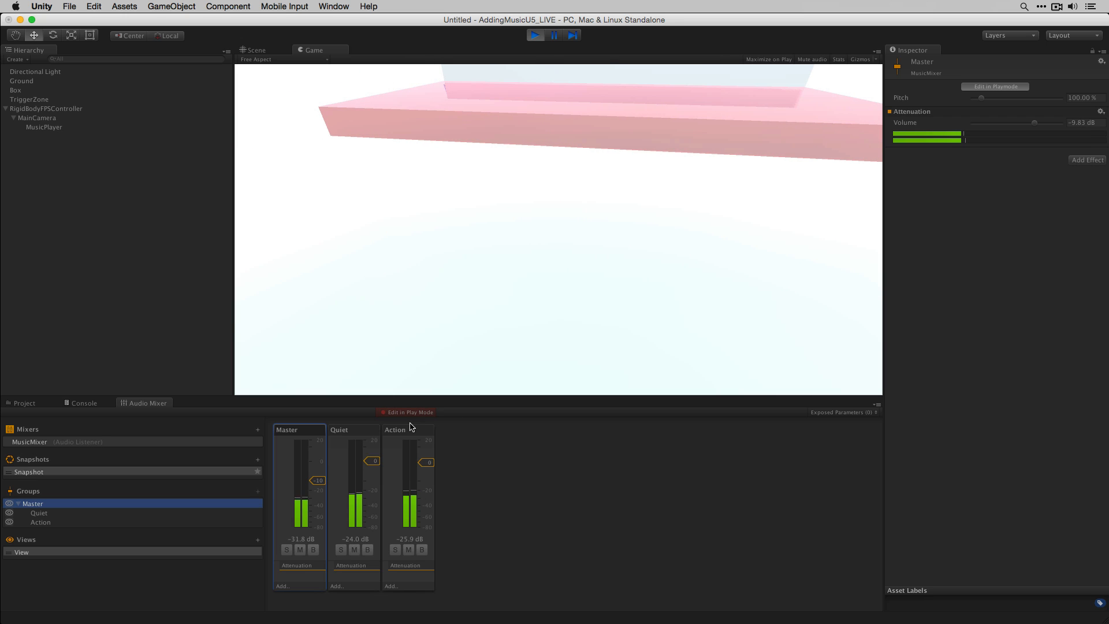
pyautogui.moveTo(318, 486); pyautogui.dragTo(390, 566)
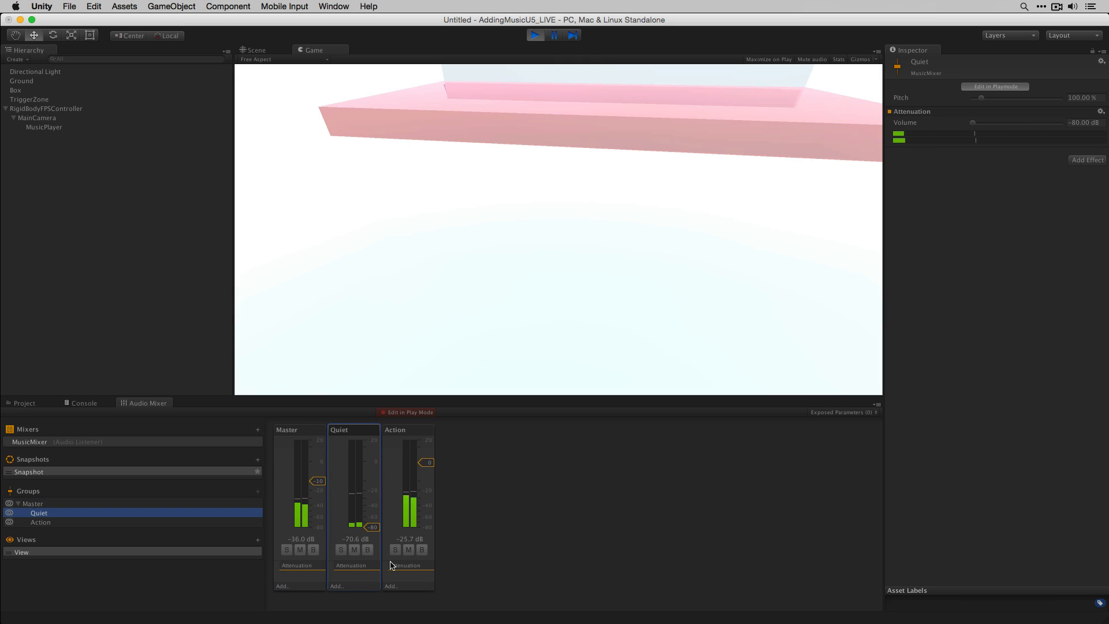
pyautogui.moveTo(388, 526); pyautogui.dragTo(439, 529)
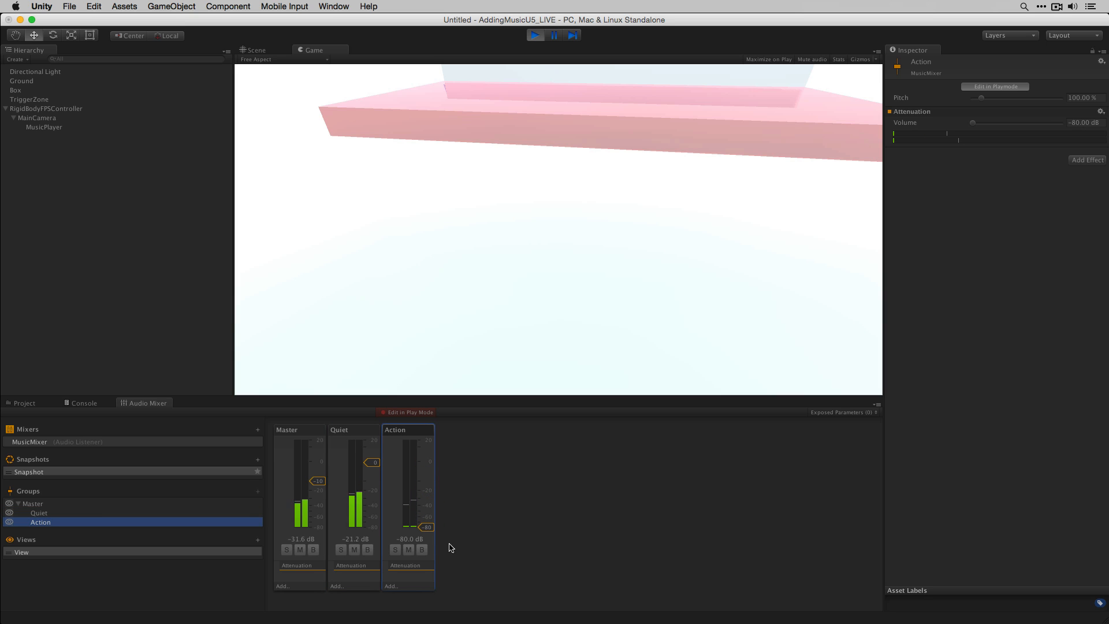
pyautogui.click(535, 36)
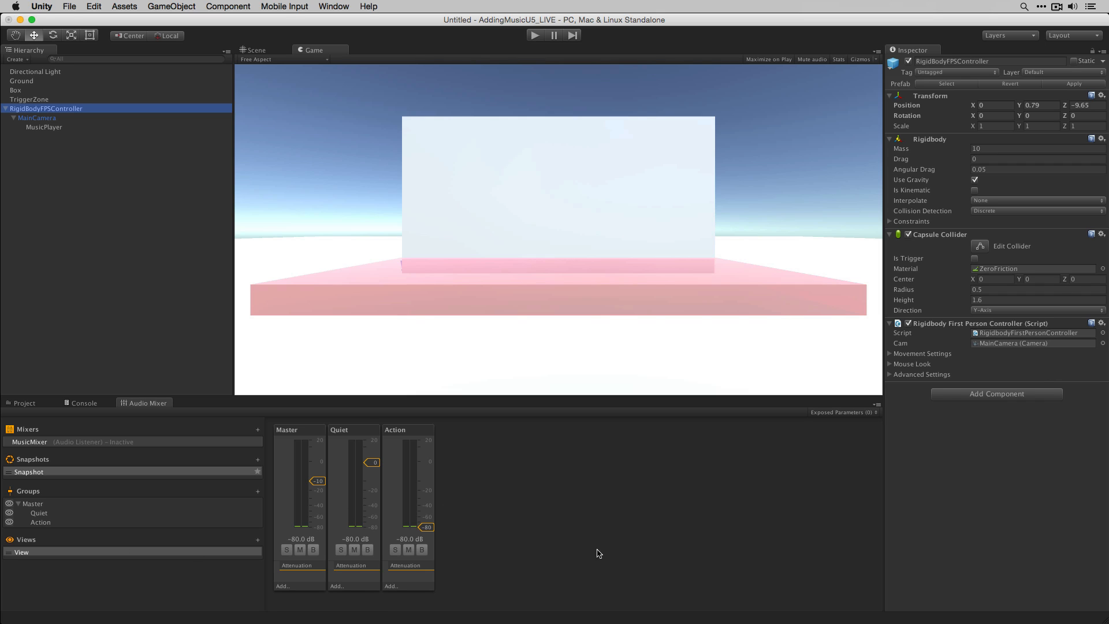
# - Play the scene again to listen to the mixer balance, then stop playback
pyautogui.click(561, 486)
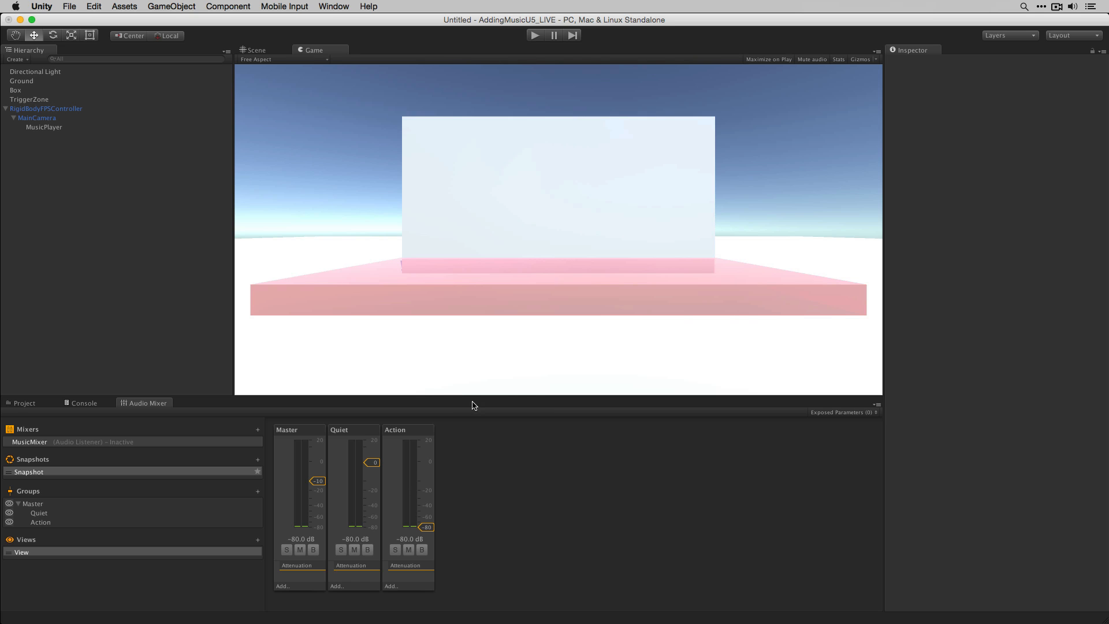
pyautogui.click(535, 37)
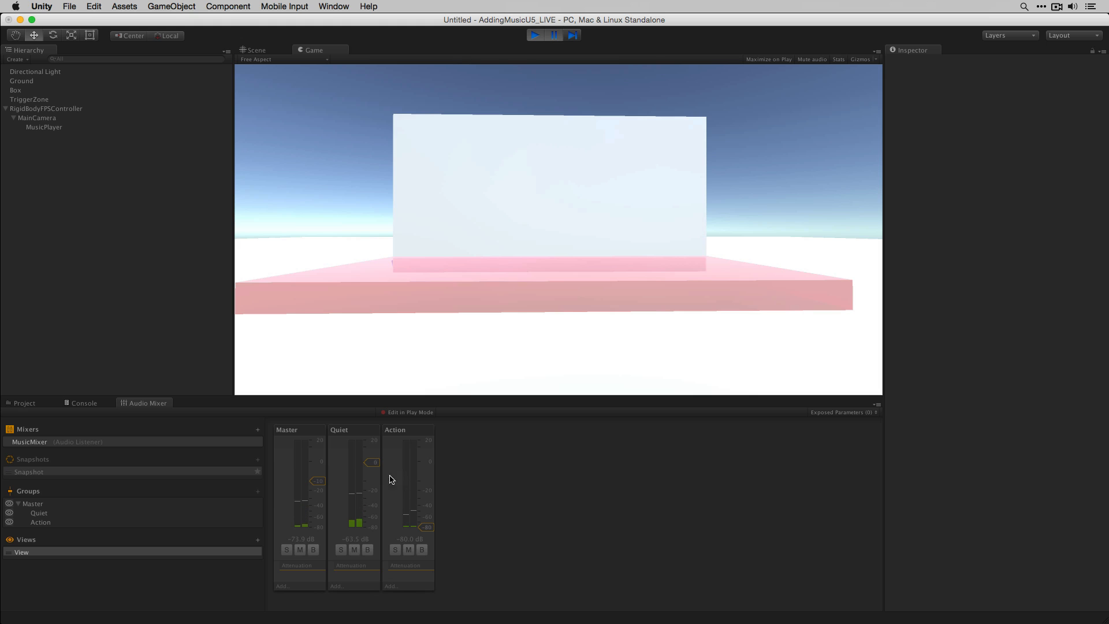
pyautogui.click(406, 414)
pyautogui.click(535, 35)
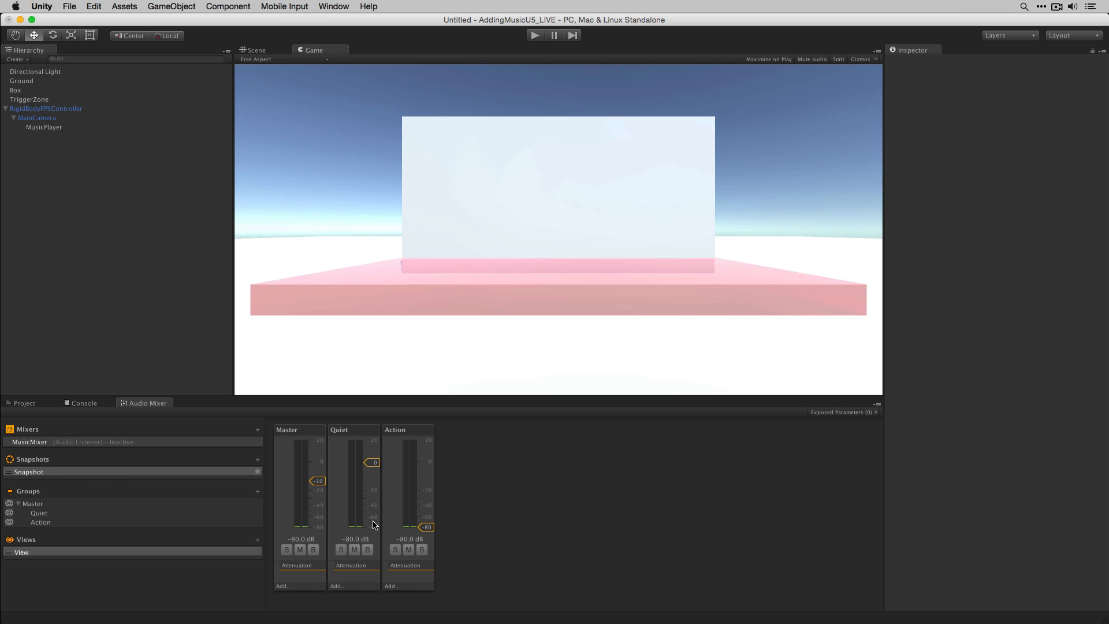
# - Rename the mixer's snapshot to Quiet
pyautogui.click(430, 534)
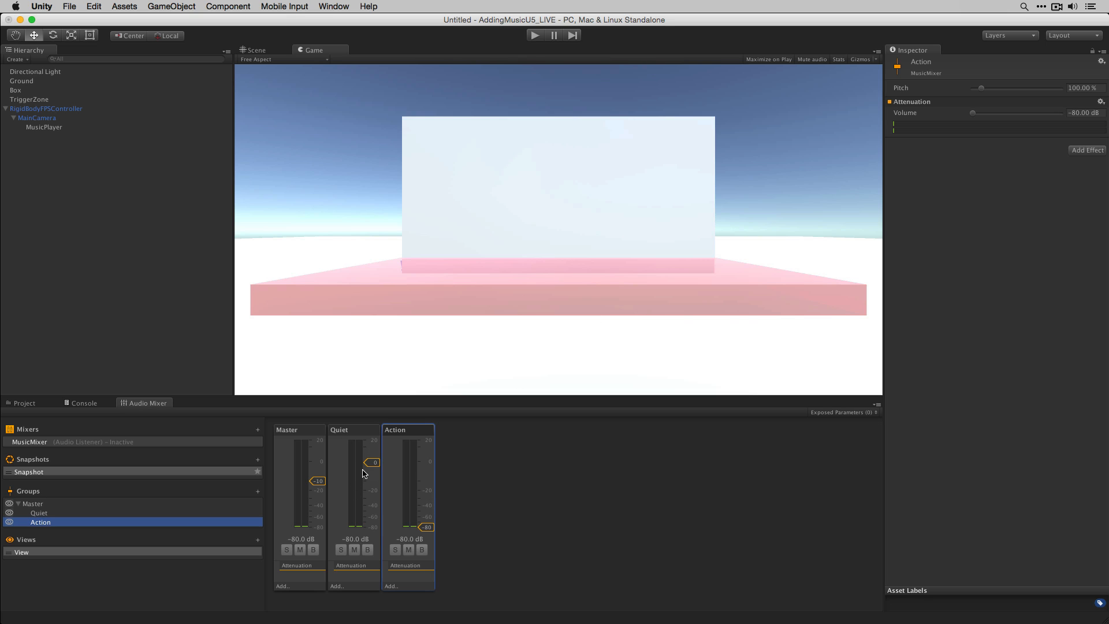
pyautogui.click(42, 472)
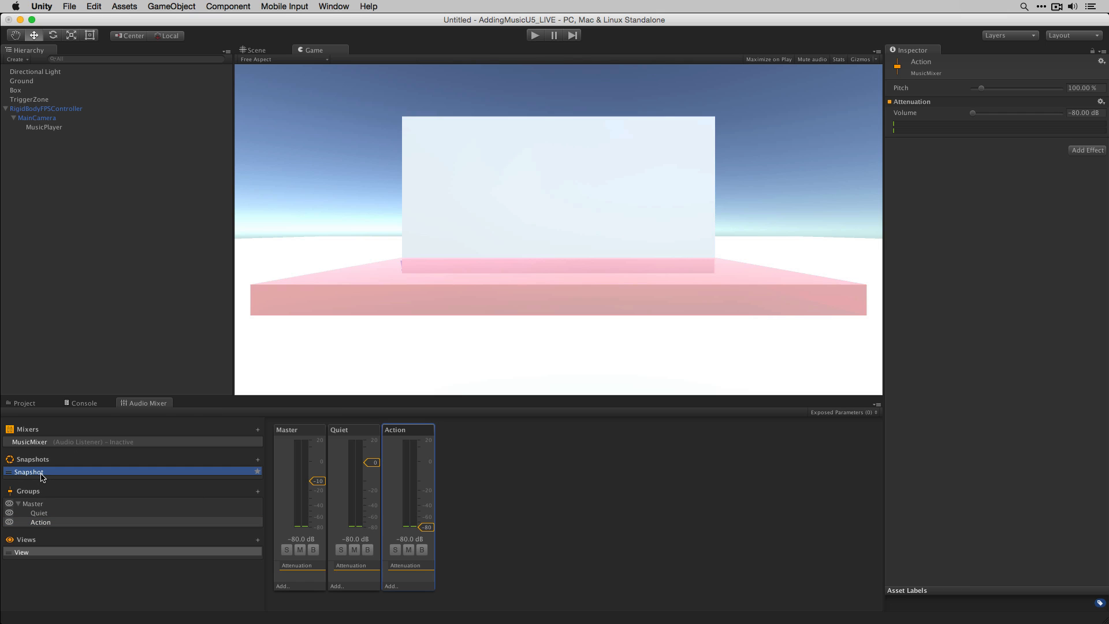
pyautogui.doubleClick(43, 474)
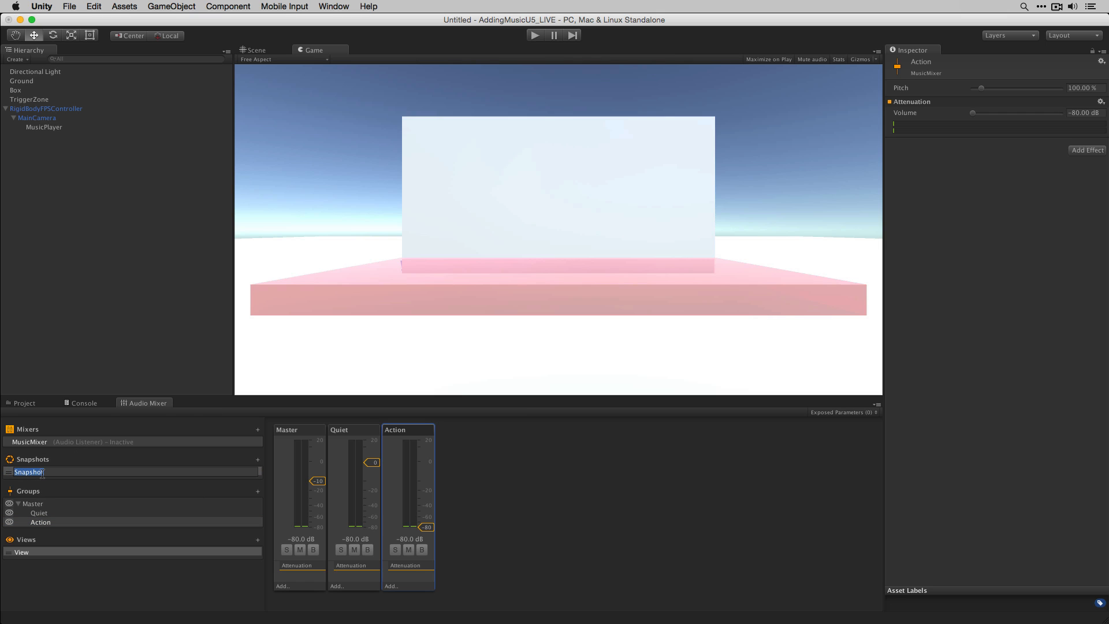
pyautogui.write('Quiet')
pyautogui.press('Return')
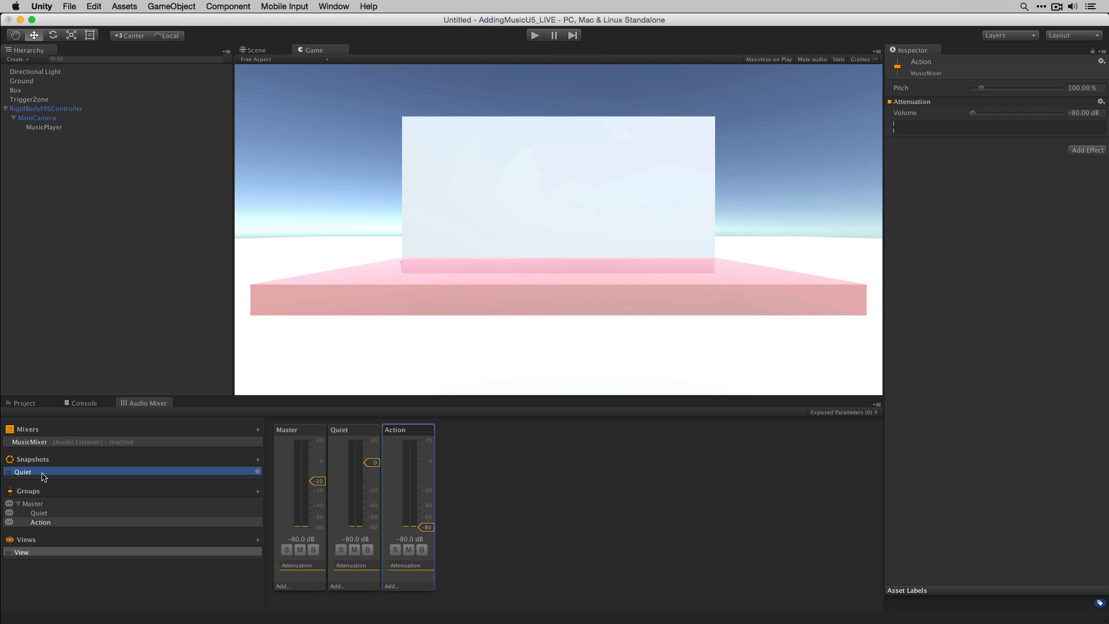
# - Duplicate the Quiet snapshot, rename the copy Action, and raise the Action group's attenuation to 0 dB in it
pyautogui.click(258, 460)
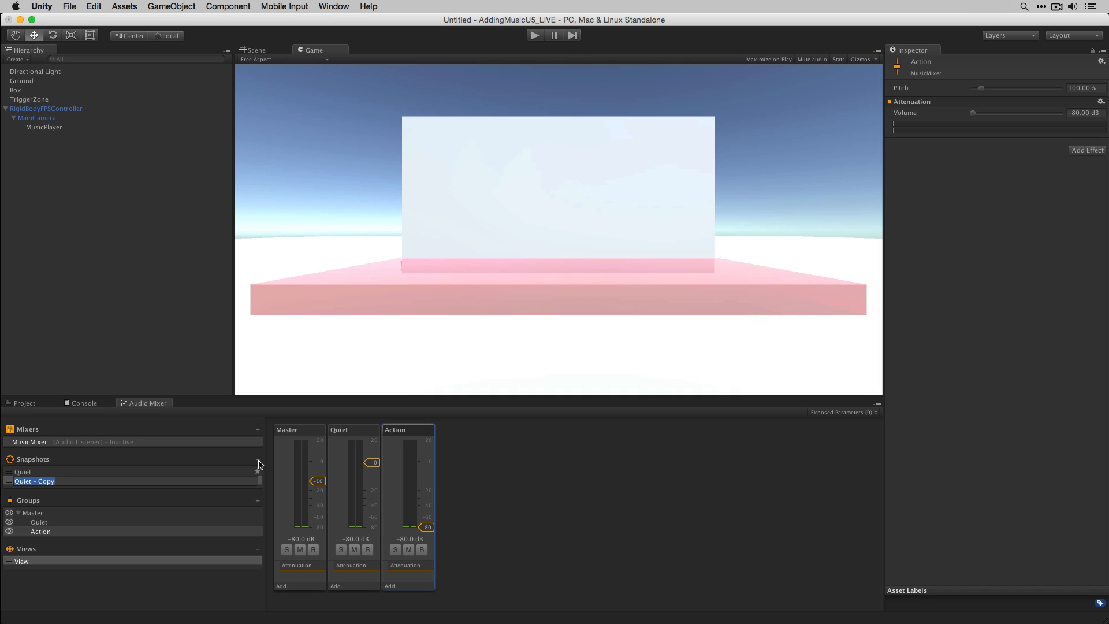
pyautogui.write('Action')
pyautogui.press('Return')
pyautogui.moveTo(427, 526); pyautogui.dragTo(451, 463)
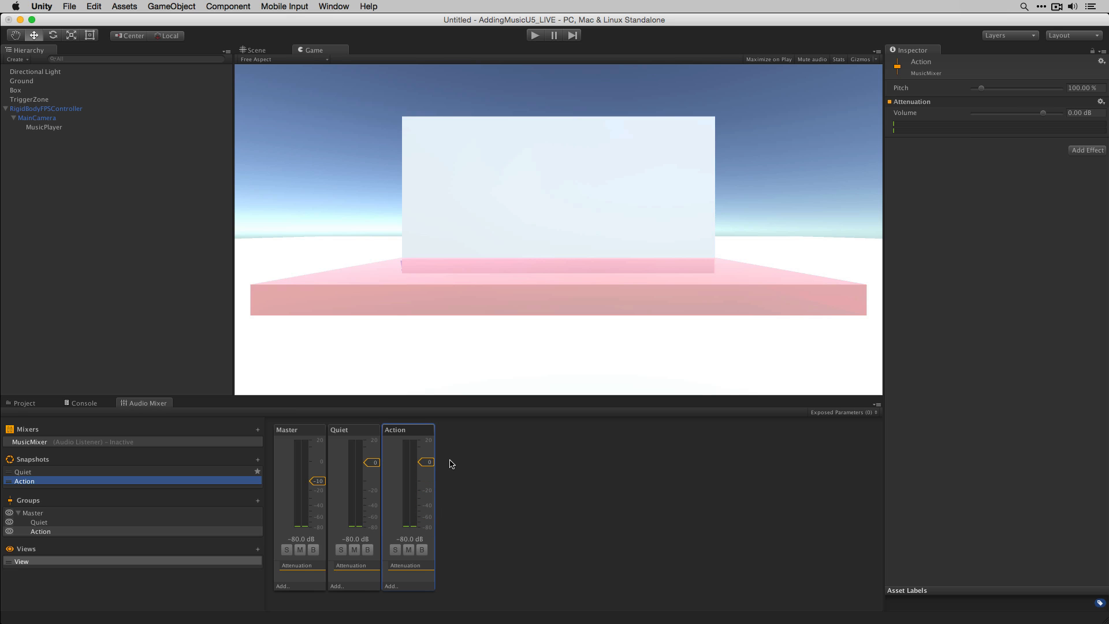
# - Play the scene and switch between the Quiet and Action snapshots with editing in Play Mode to compare them, then stop playback
pyautogui.click(535, 36)
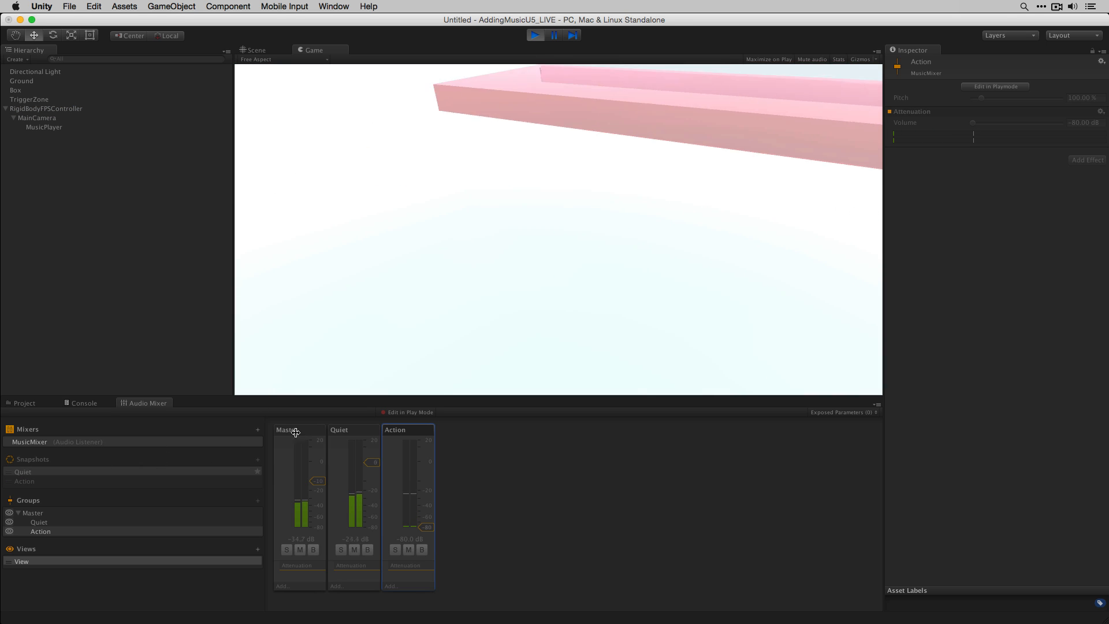
pyautogui.click(419, 413)
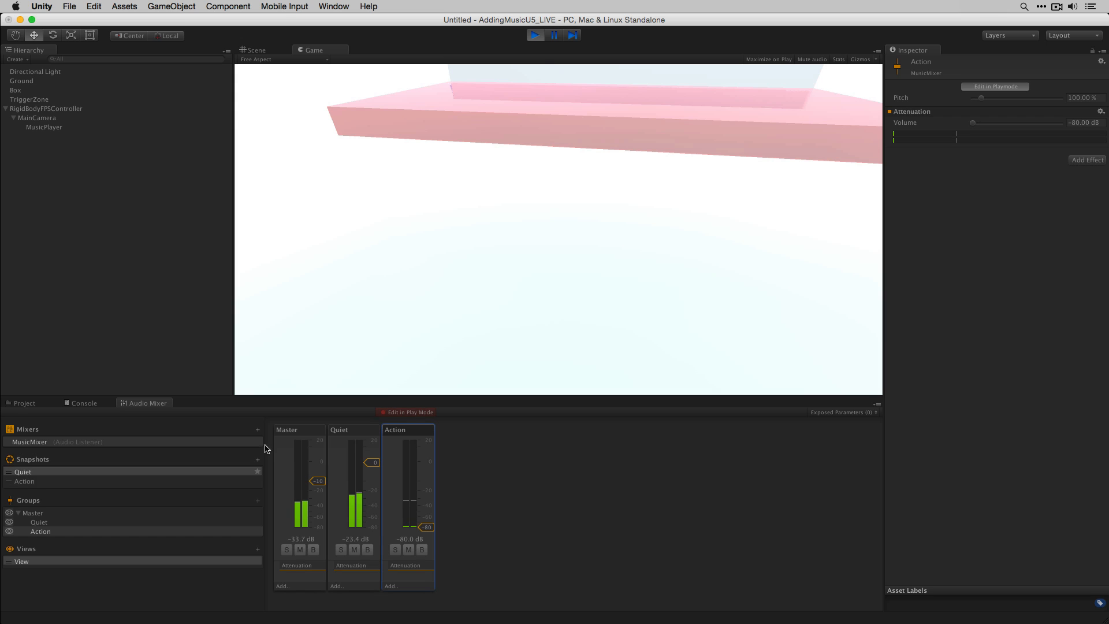
pyautogui.click(40, 481)
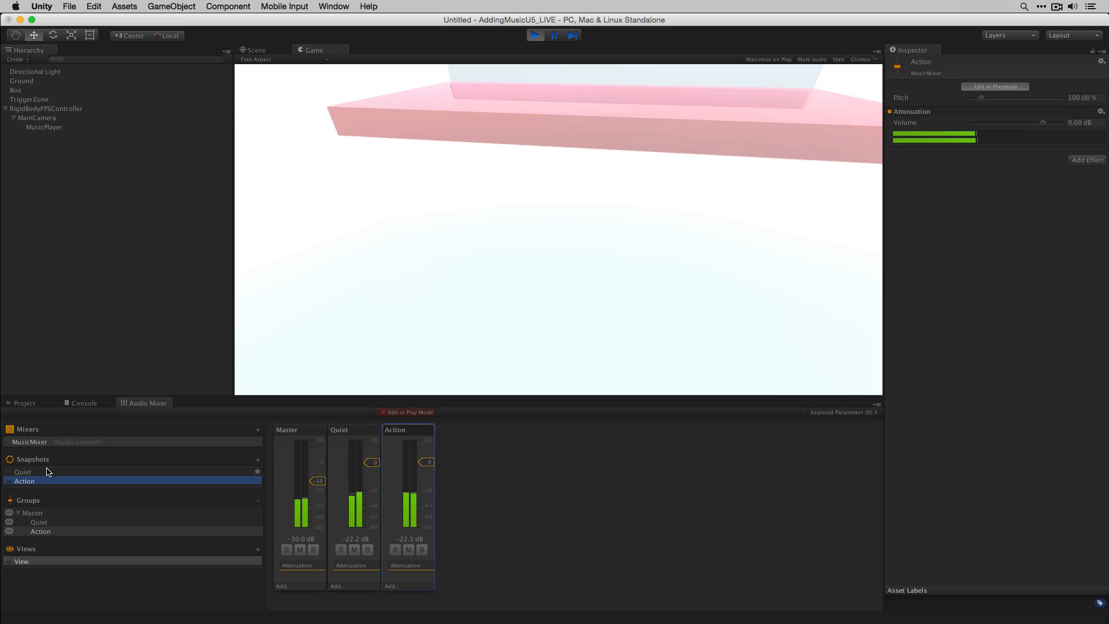
pyautogui.click(48, 472)
pyautogui.click(48, 480)
pyautogui.click(50, 471)
pyautogui.click(52, 482)
pyautogui.click(57, 472)
pyautogui.click(55, 482)
pyautogui.click(56, 472)
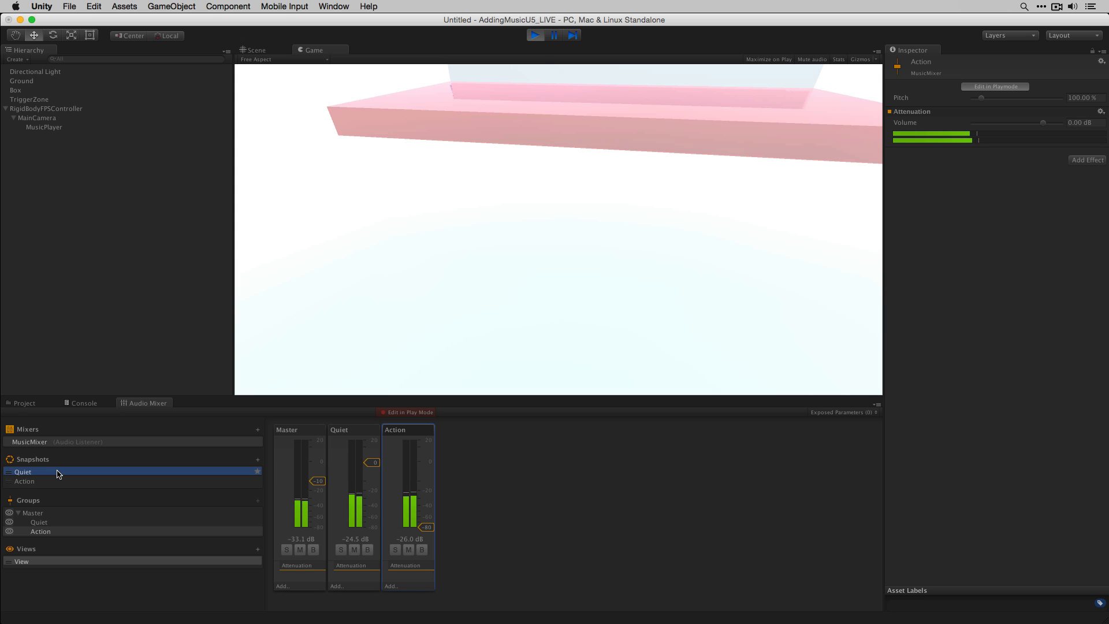
pyautogui.click(407, 413)
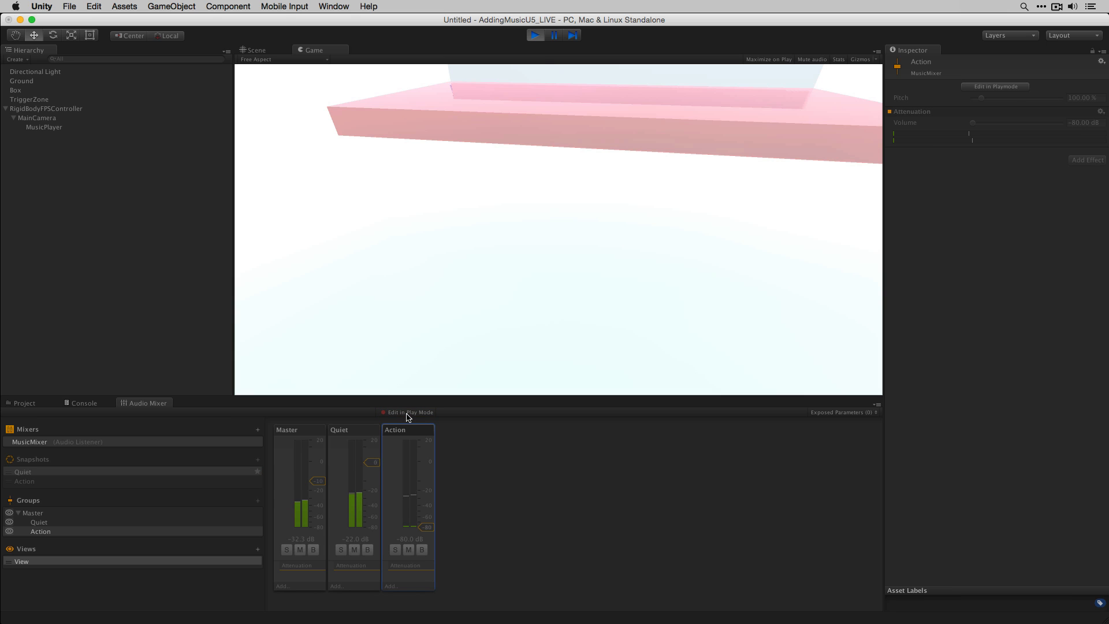
pyautogui.click(536, 35)
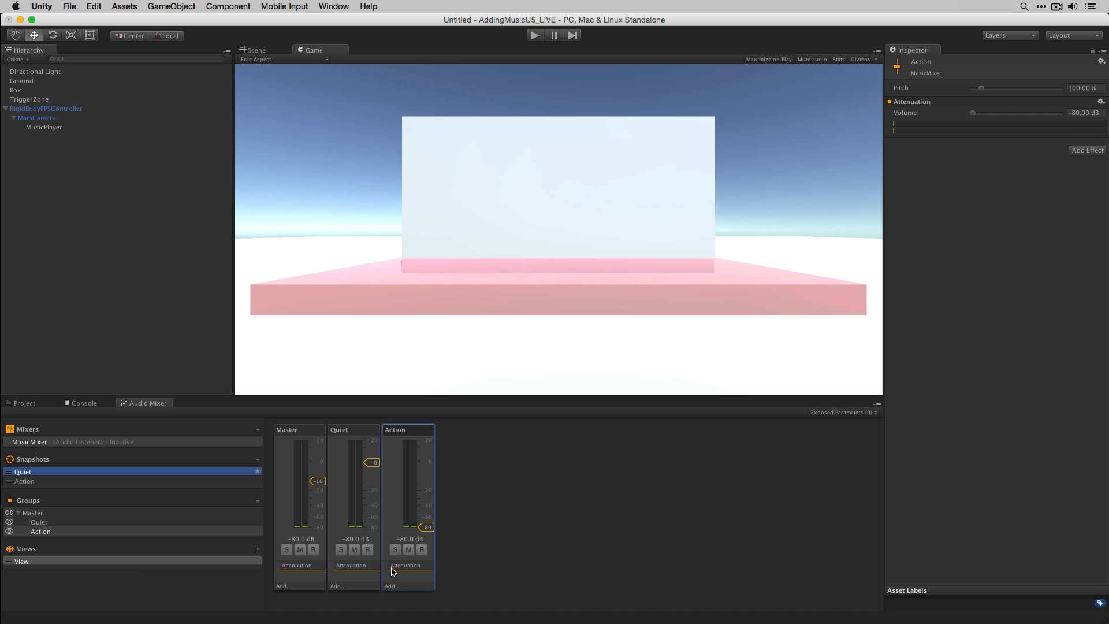
# - Add a mixer view named JustMaster and hide the Quiet and Action groups in it
pyautogui.click(257, 549)
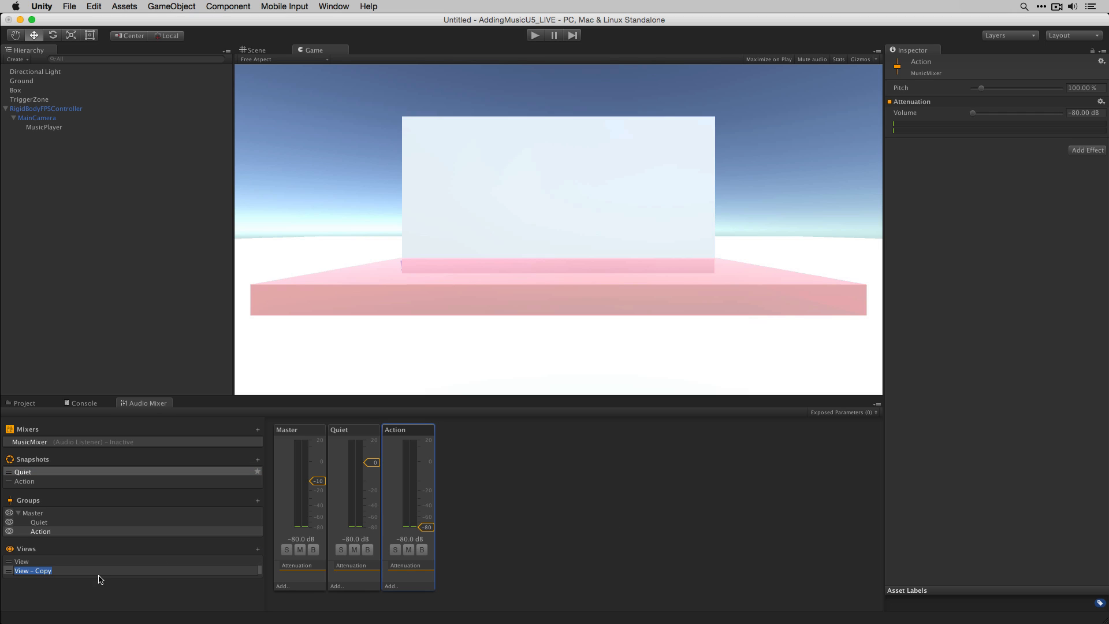
pyautogui.write('MAter')
pyautogui.press('super+a')
pyautogui.write('JustMaster')
pyautogui.press('Return')
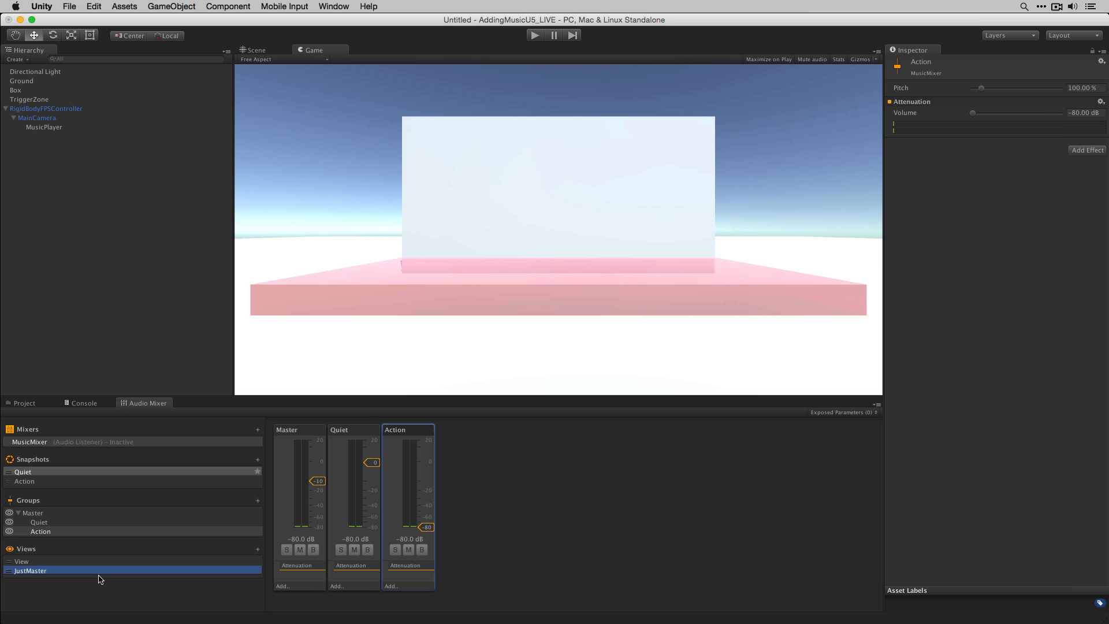
pyautogui.click(10, 495)
pyautogui.click(9, 493)
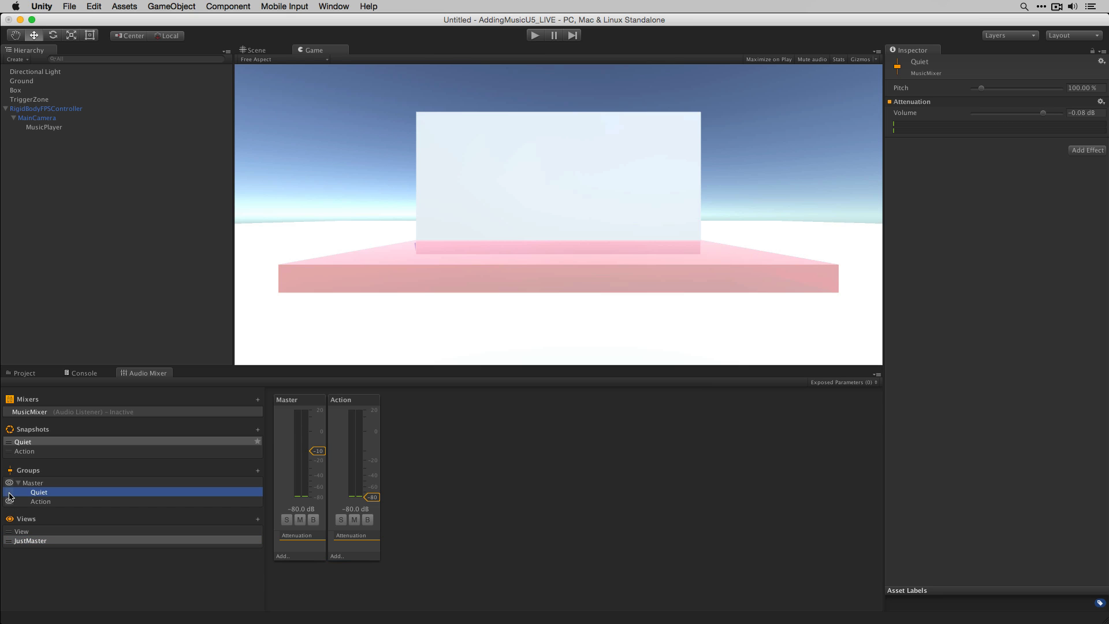
pyautogui.click(10, 502)
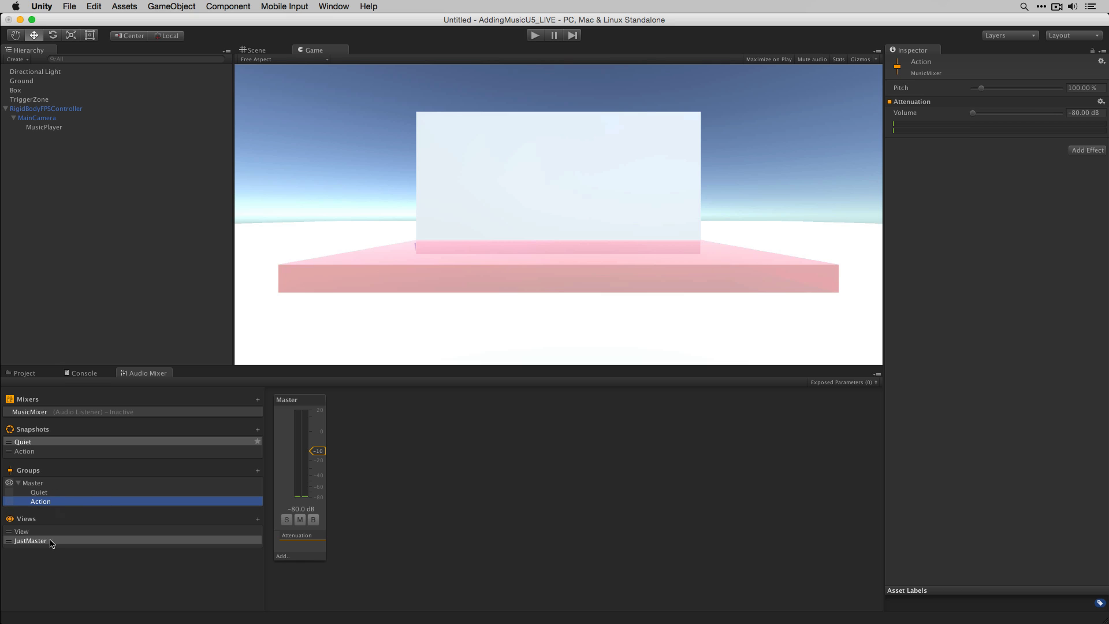
# - Switch between the View and JustMaster mixer views to compare them
pyautogui.click(26, 532)
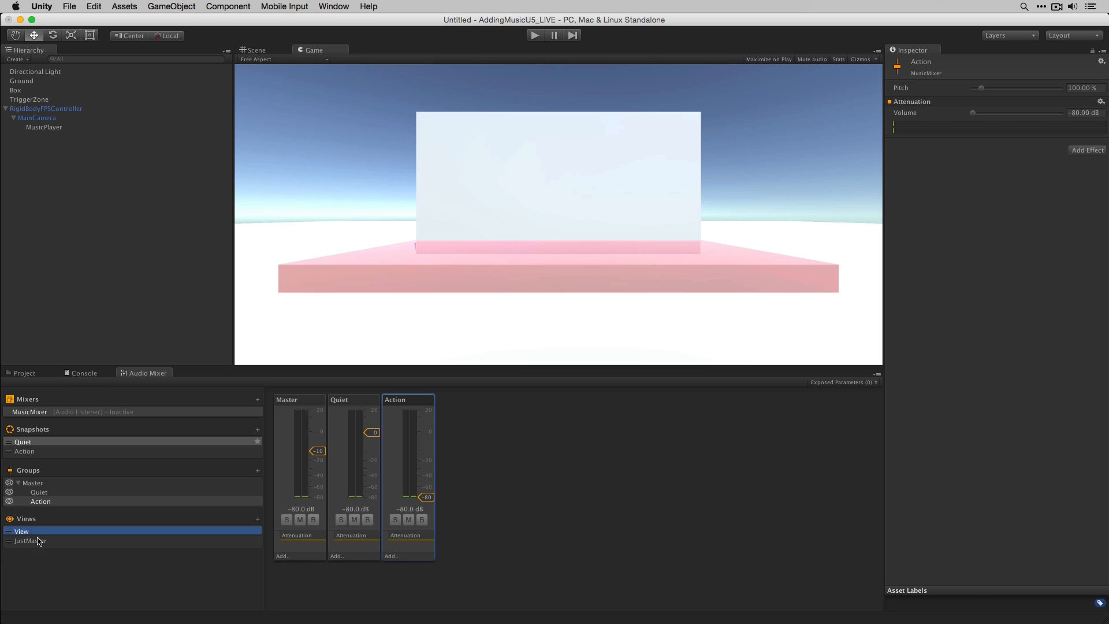
pyautogui.click(39, 541)
pyautogui.click(39, 531)
# - Create a new folder named Scripts in the project's Assets
pyautogui.click(34, 374)
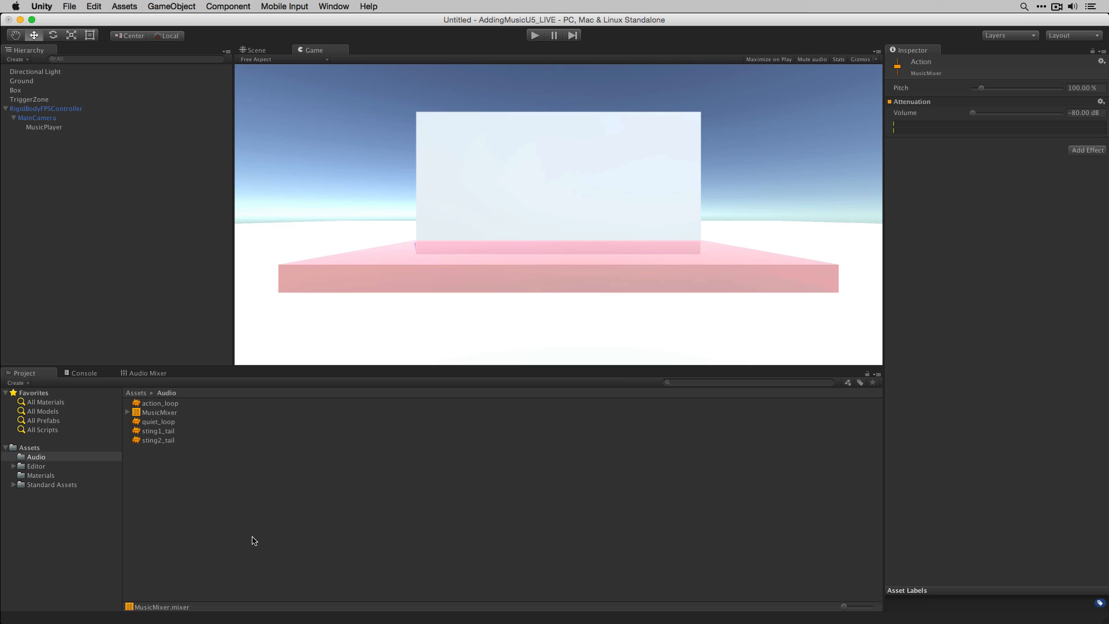
pyautogui.click(24, 448)
pyautogui.click(26, 383)
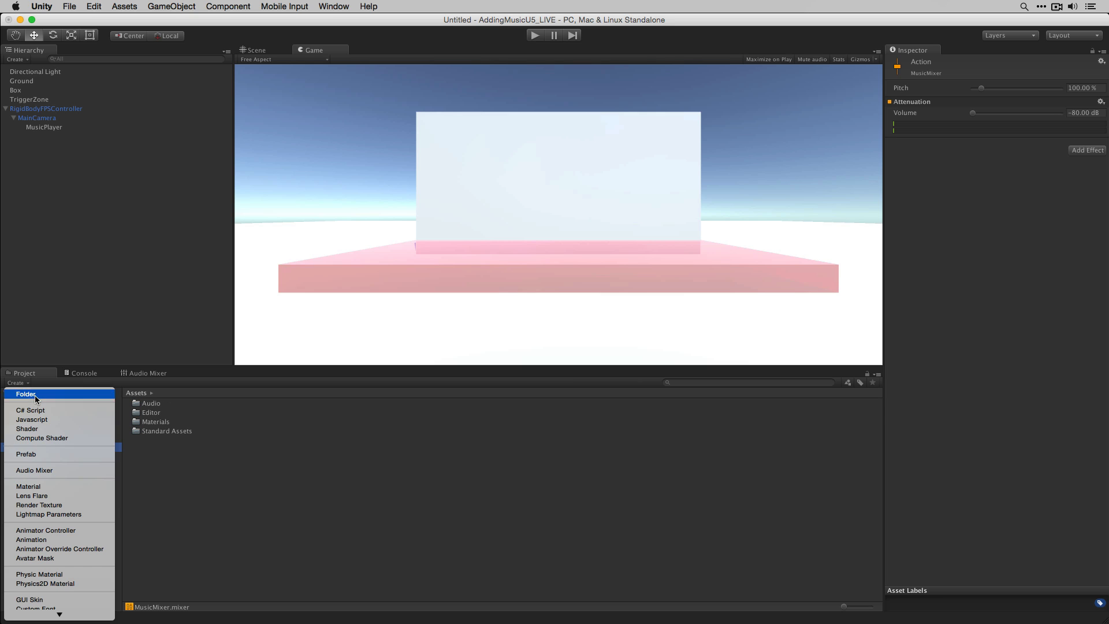
pyautogui.click(33, 397)
pyautogui.write('Scri')
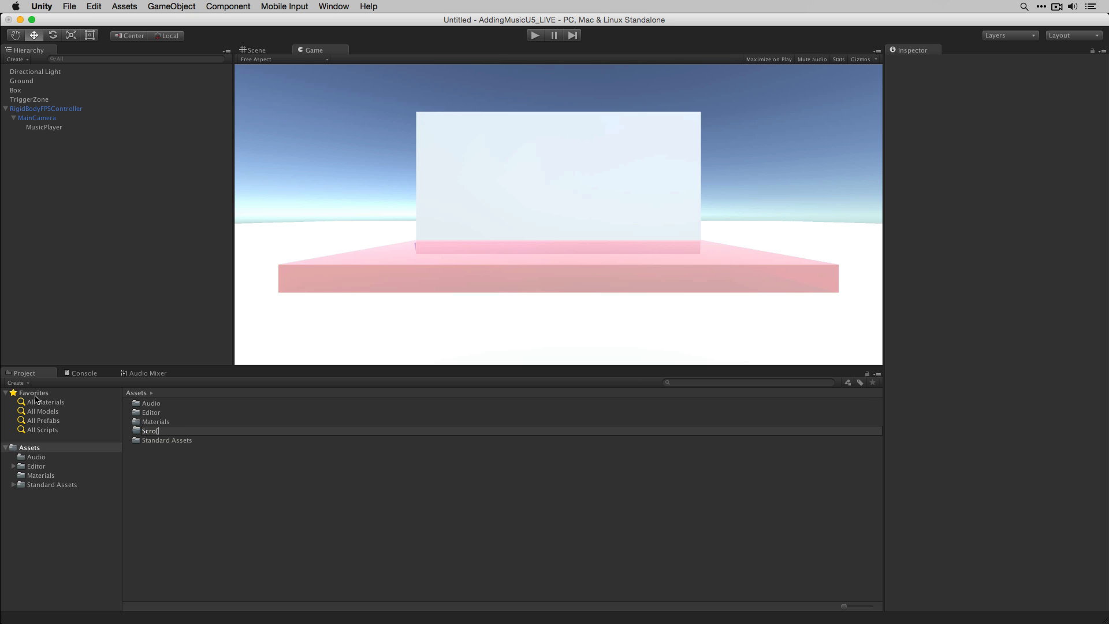
pyautogui.write('pts')
pyautogui.press('Return')
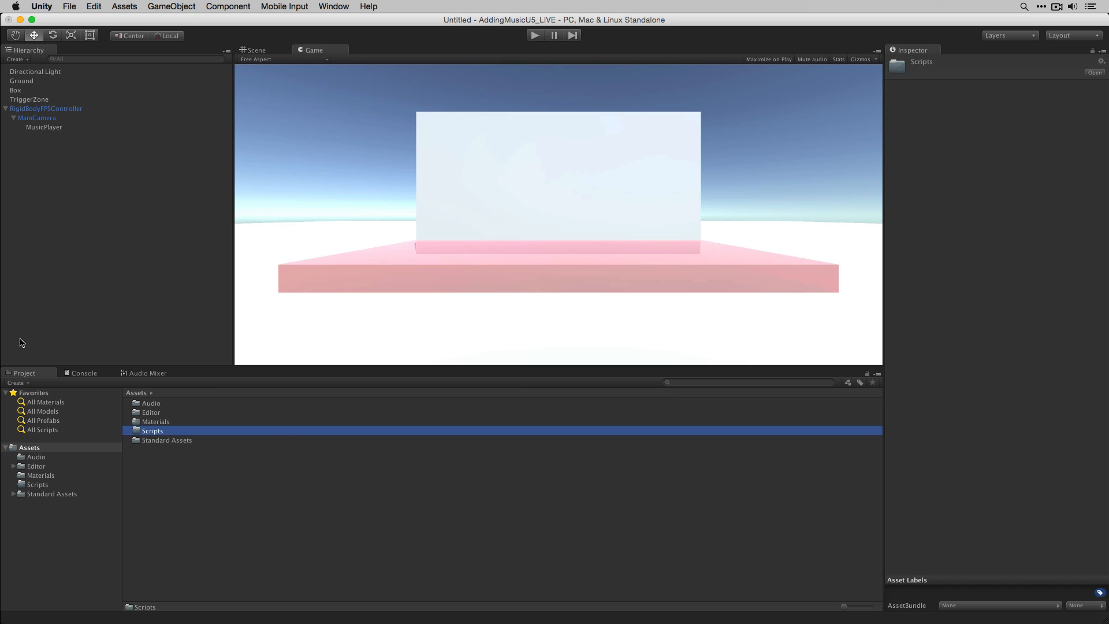
# - Inside the Scripts folder, create a C# script named CombatMusicControl and open it in the code editor
pyautogui.doubleClick(212, 431)
pyautogui.click(16, 382)
pyautogui.click(50, 411)
pyautogui.write('CombatMusicControl')
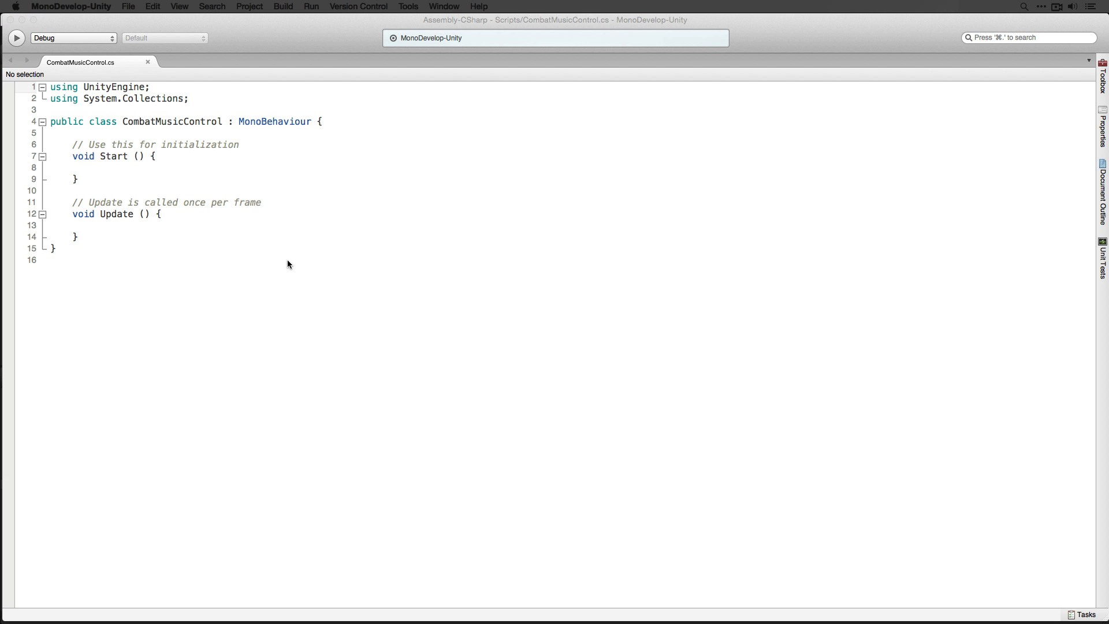
# - Add a using UnityEngine.Audio; directive below the existing using lines
pyautogui.click(236, 98)
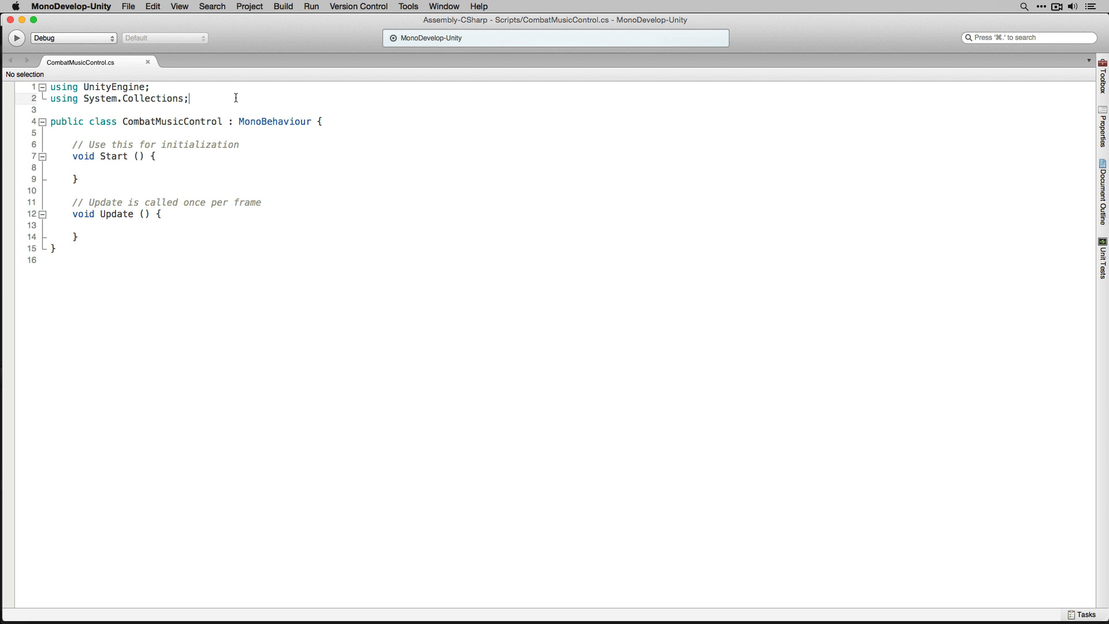
pyautogui.press('Return')
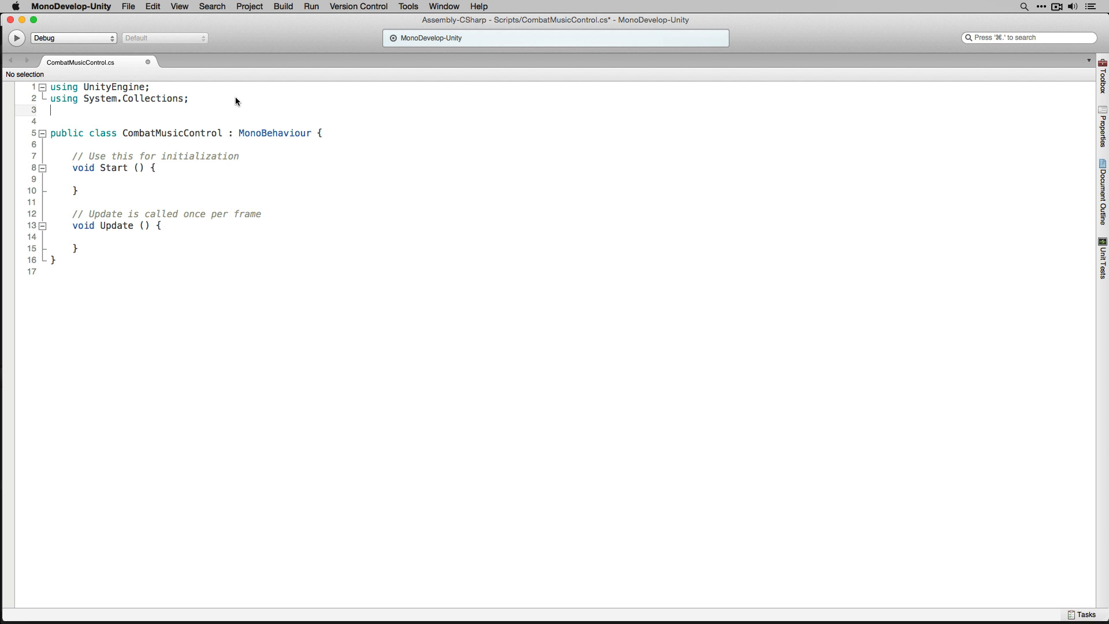
pyautogui.write('using ')
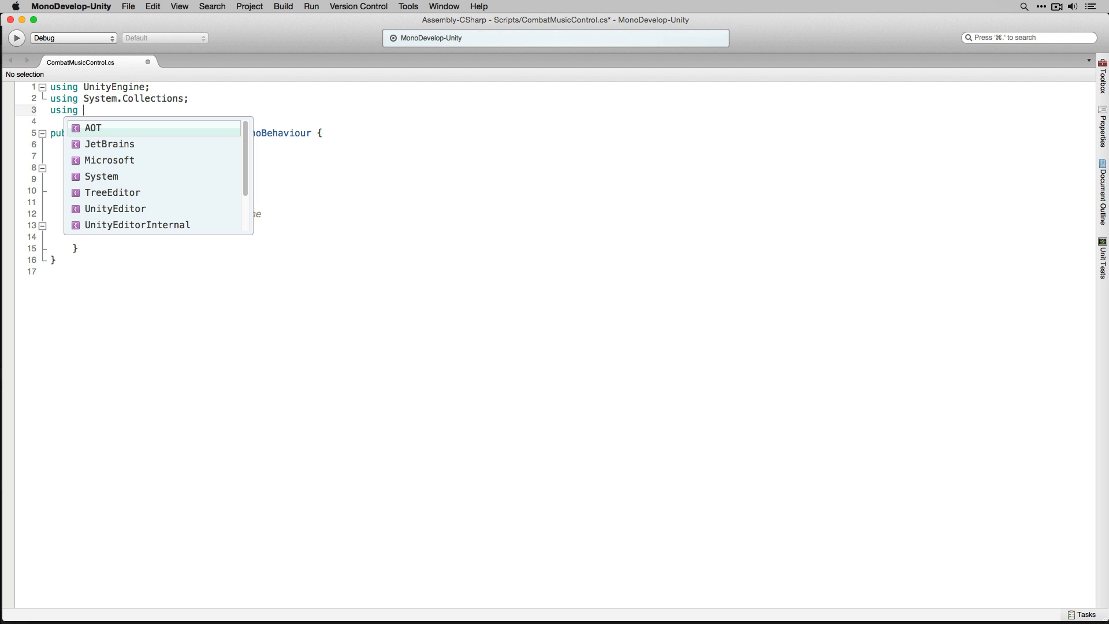
pyautogui.write('Uni')
pyautogui.press('Down')
pyautogui.press('Down')
pyautogui.press('Return')
pyautogui.write('.A')
pyautogui.press('Return')
pyautogui.write(';')
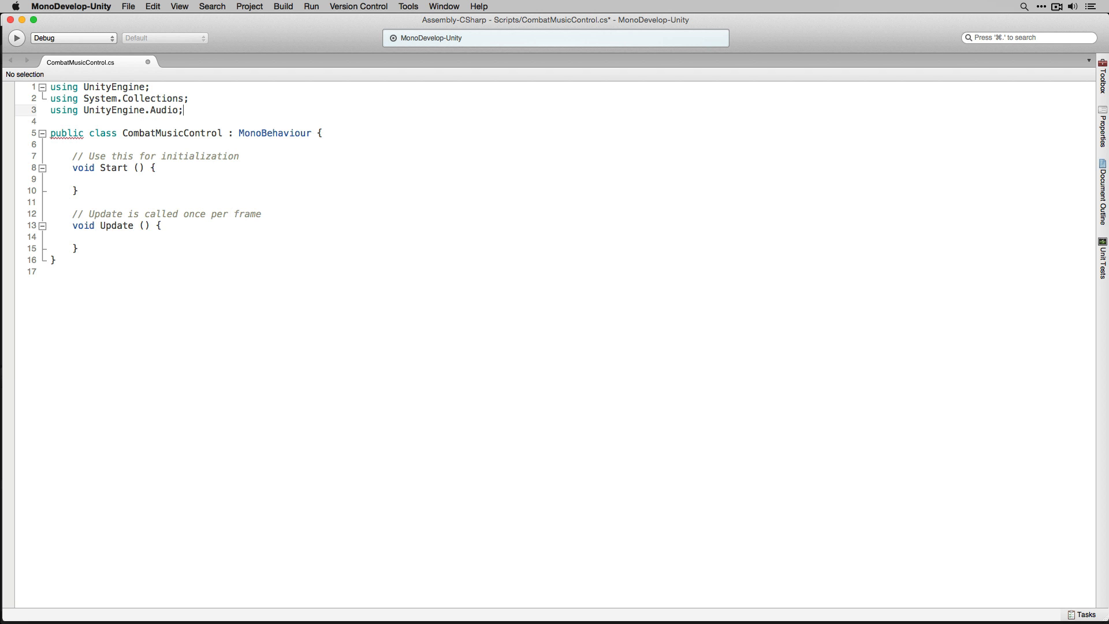
# - Declare public AudioMixerSnapshot fields outOfCombat and inCombat at the top of the class body
pyautogui.click(233, 166)
pyautogui.click(223, 144)
pyautogui.press('Return')
pyautogui.press('Return')
pyautogui.press('Up')
pyautogui.press('Return')
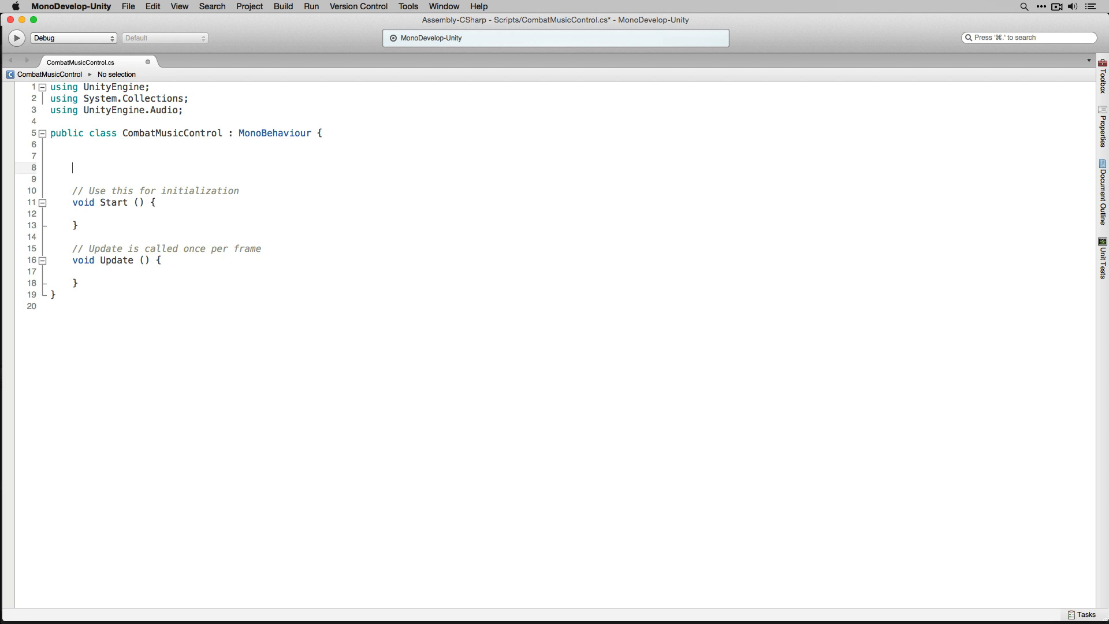
pyautogui.write('pub')
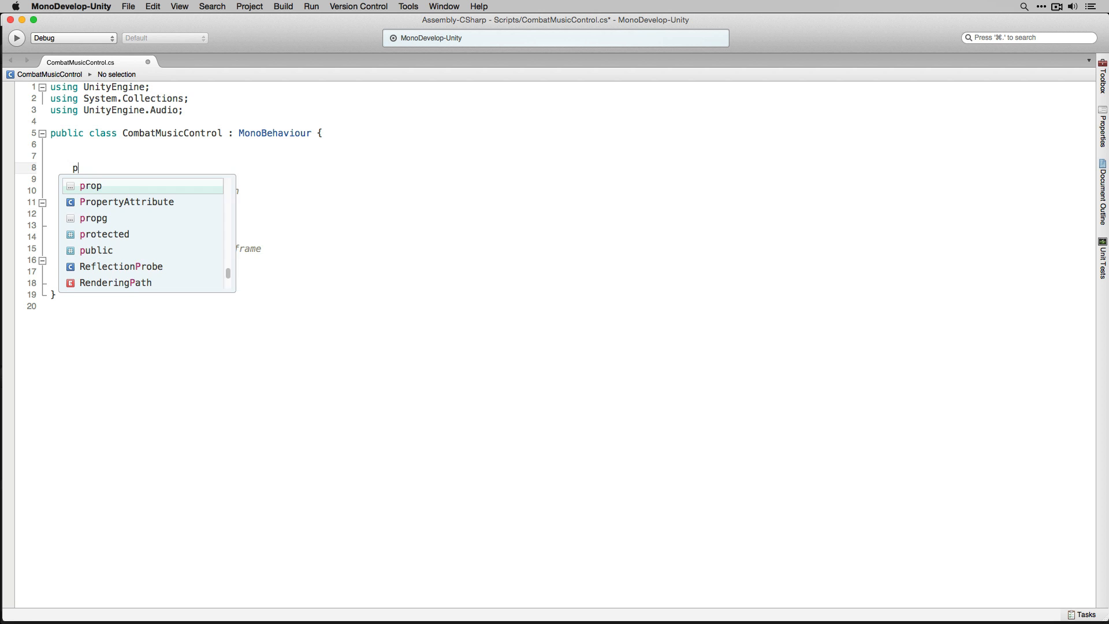
pyautogui.write('AudioMi')
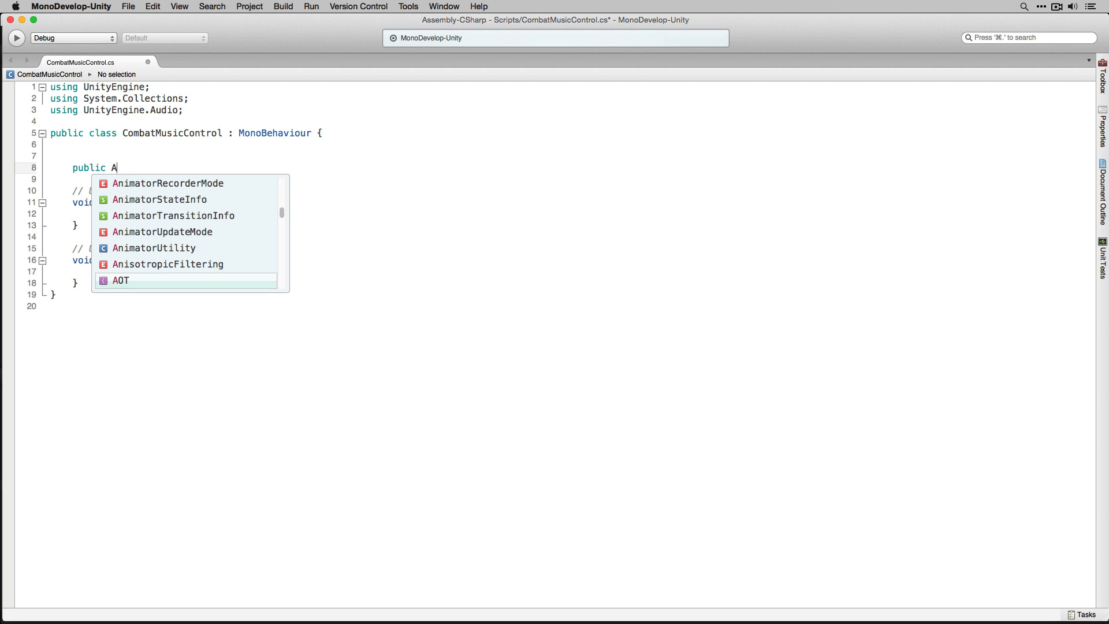
pyautogui.press('Down')
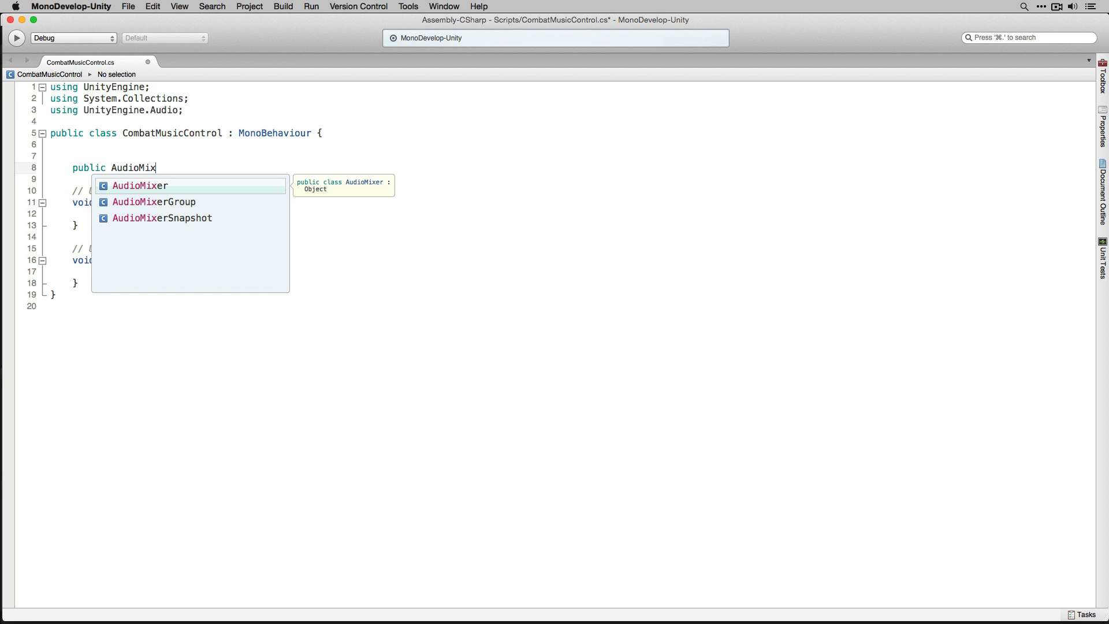
pyautogui.press('Down')
pyautogui.press('Return')
pyautogui.write('outOfCombat;')
pyautogui.press('Return')
pyautogui.write('public AudioM')
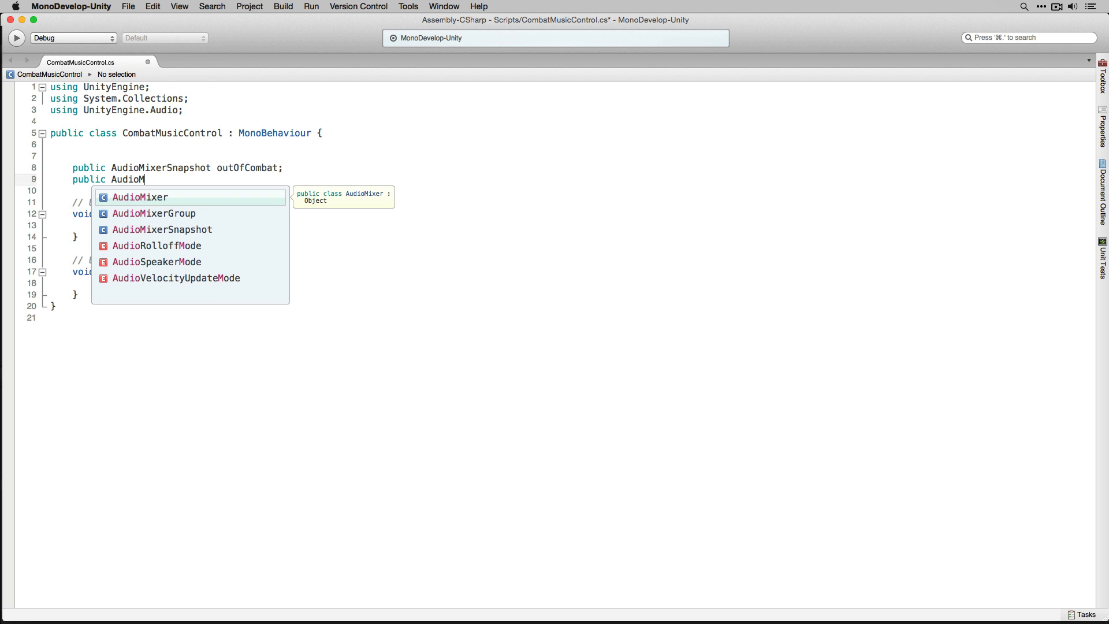
pyautogui.write('ixer')
pyautogui.press('Down')
pyautogui.press('Down')
pyautogui.press('Return')
pyautogui.write('inCombat;')
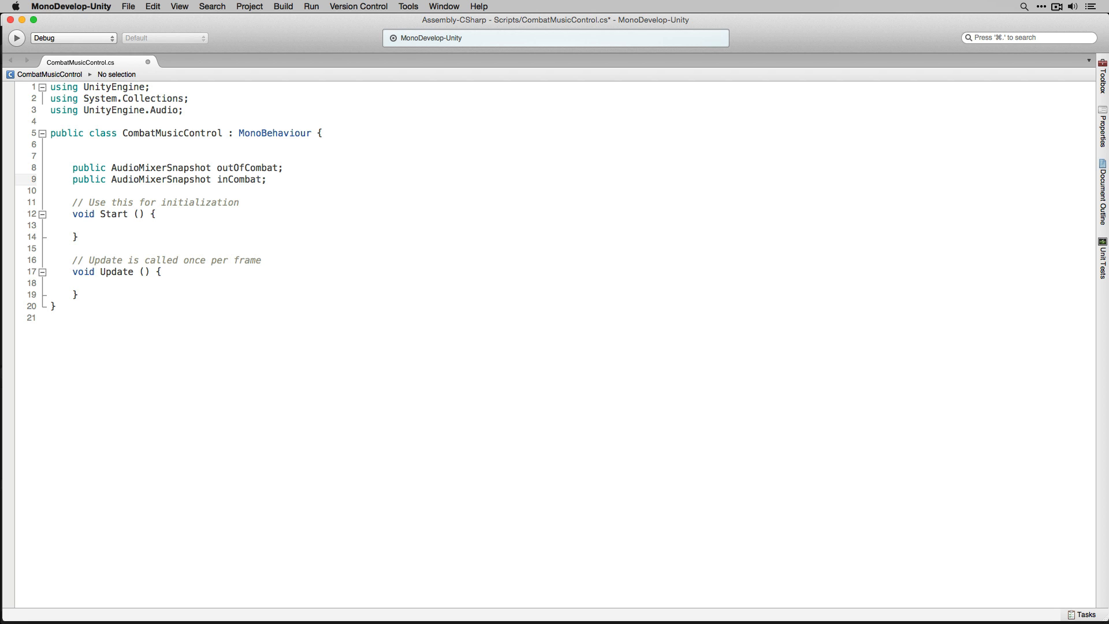
pyautogui.press('Return')
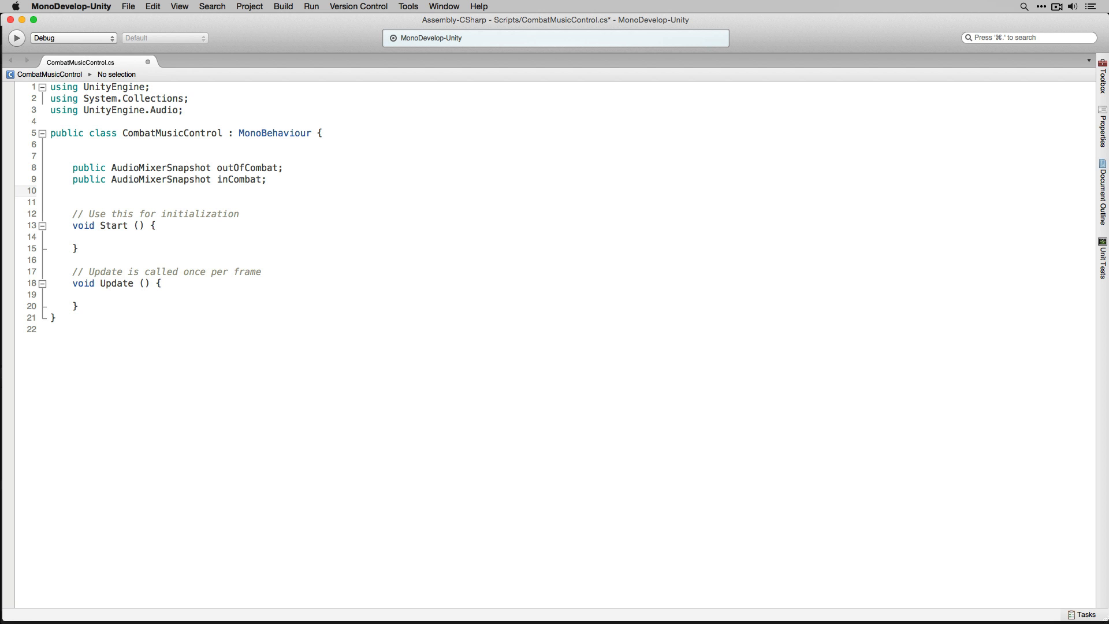
# - Declare a public AudioClip[] field stings and a public AudioSource field stingSource below the snapshot fields
pyautogui.write('public ')
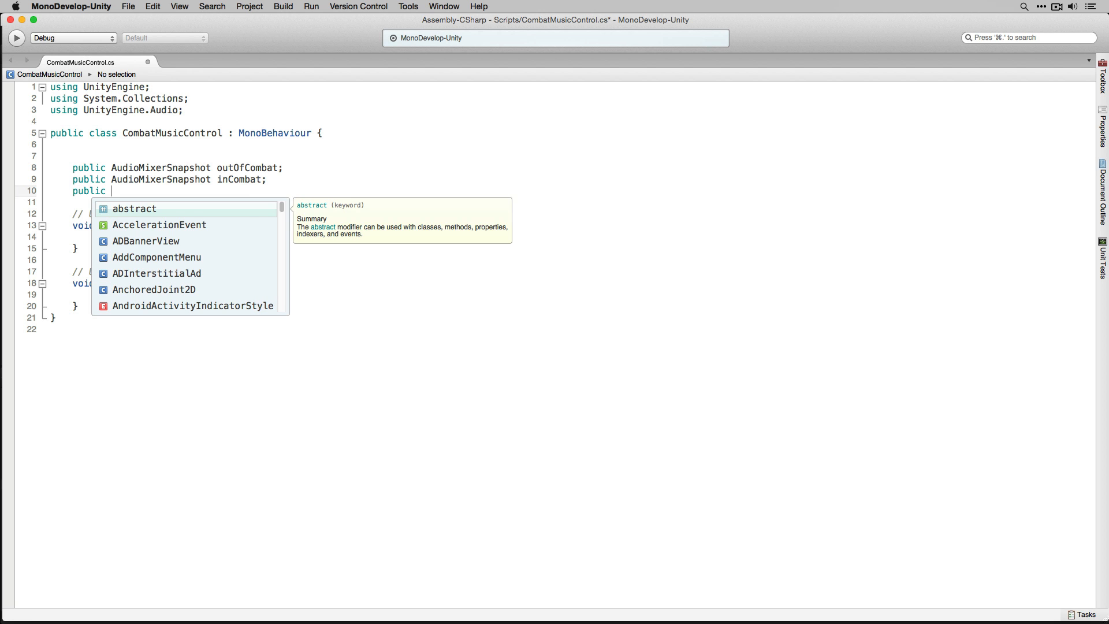
pyautogui.write('AudioC')
pyautogui.press('Return')
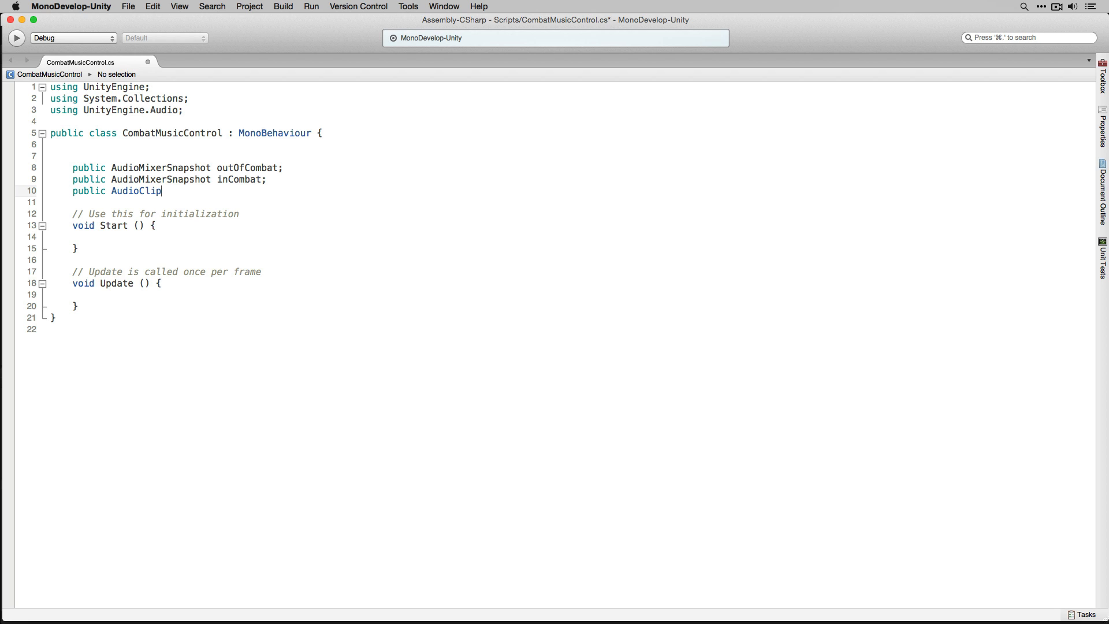
pyautogui.write('[] stings;')
pyautogui.press('Return')
pyautogui.write('p')
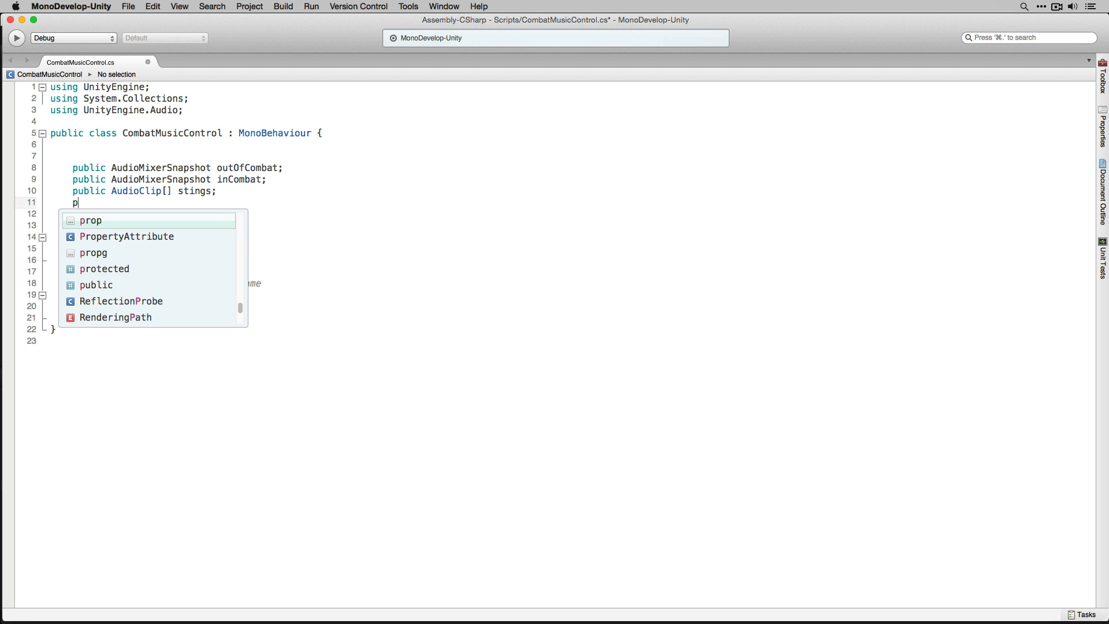
pyautogui.write('ublic Audios')
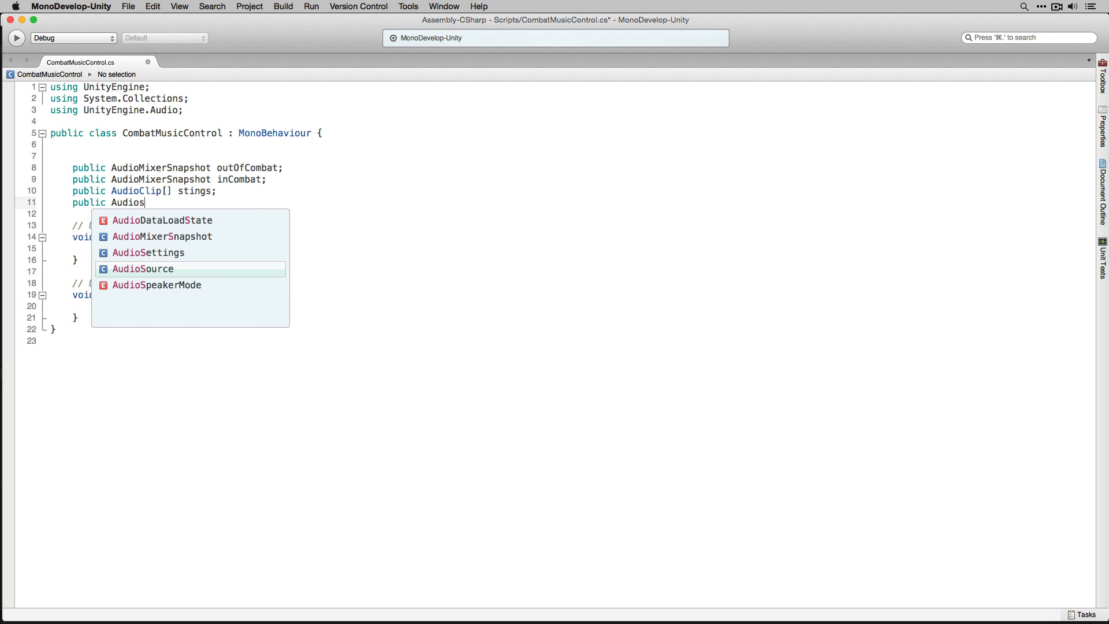
pyautogui.write(' sti')
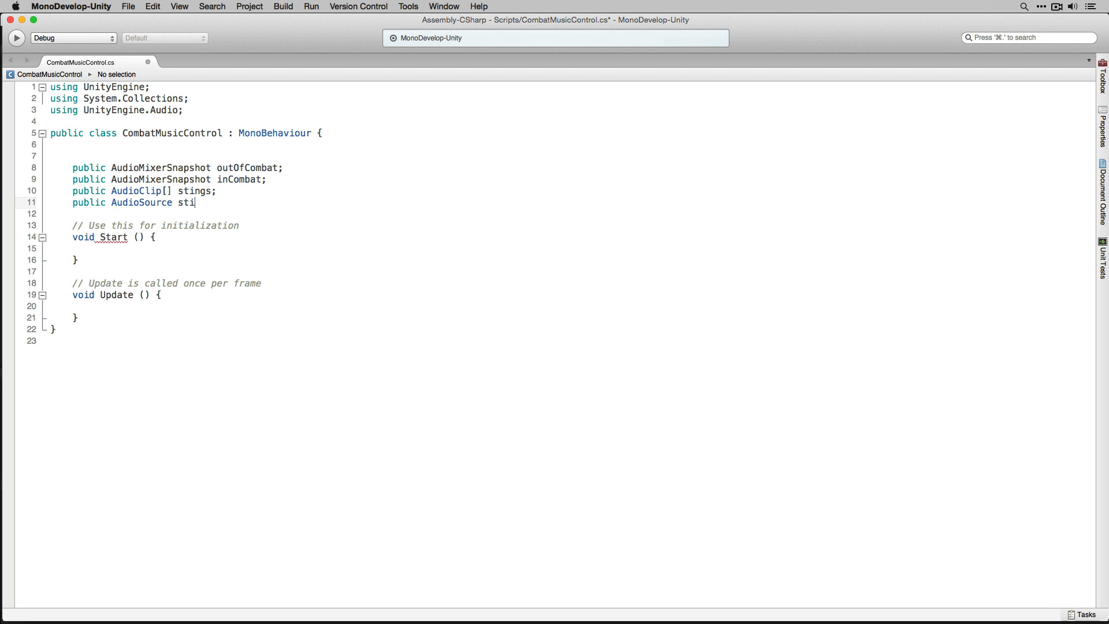
pyautogui.write('ngSource;')
pyautogui.press('Return')
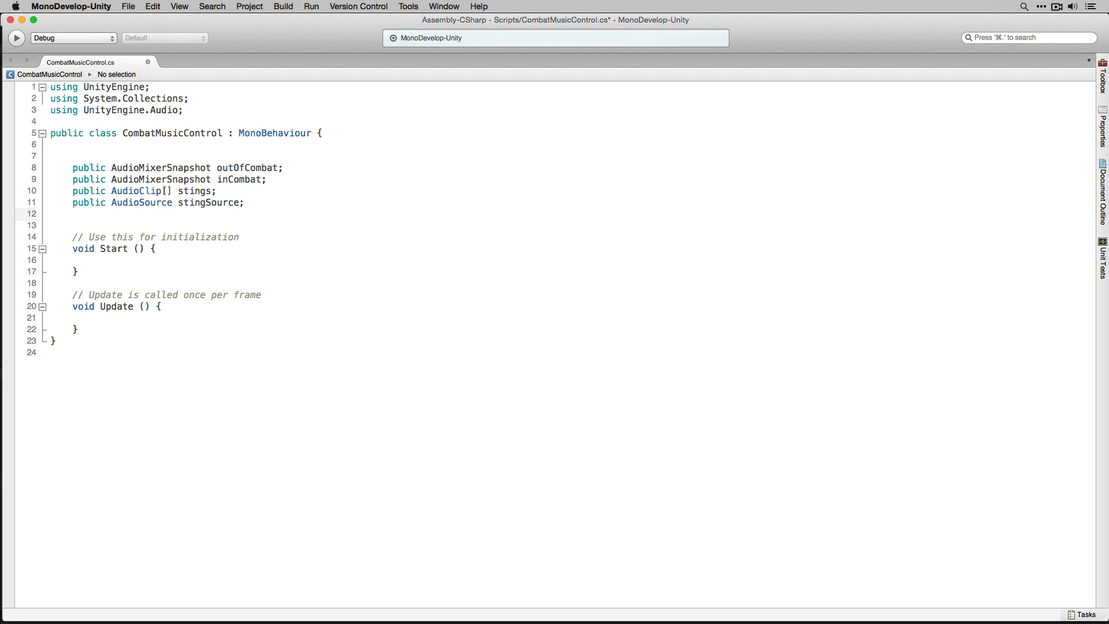
# - Declare a public float field bpm set to 128 below the stingSource field, followed by blank lines
pyautogui.write('public ')
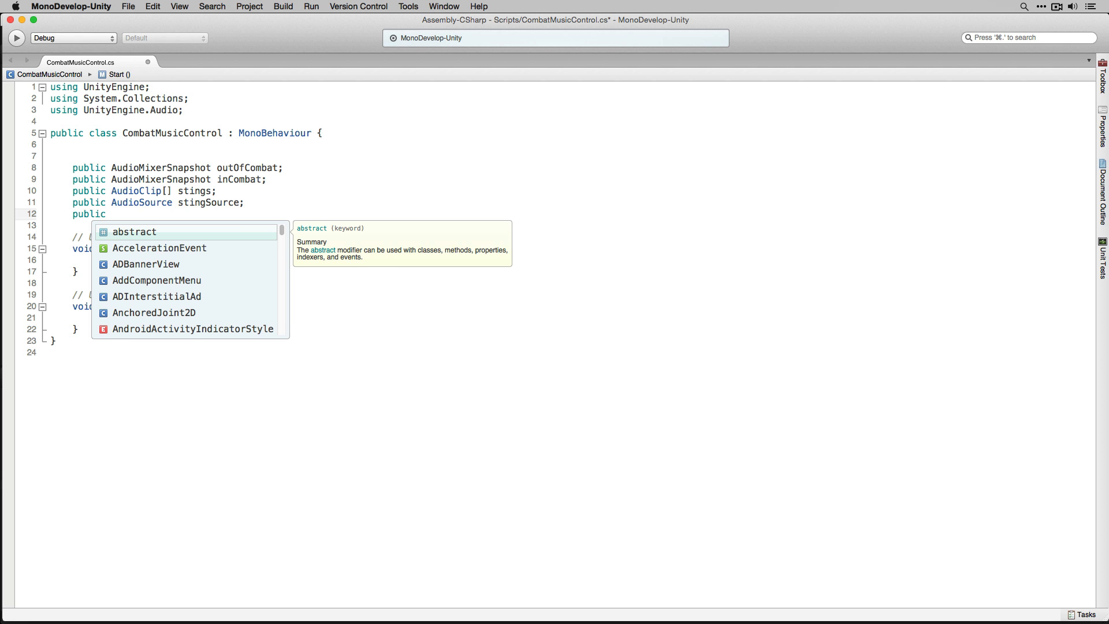
pyautogui.write('float bpm = 128;')
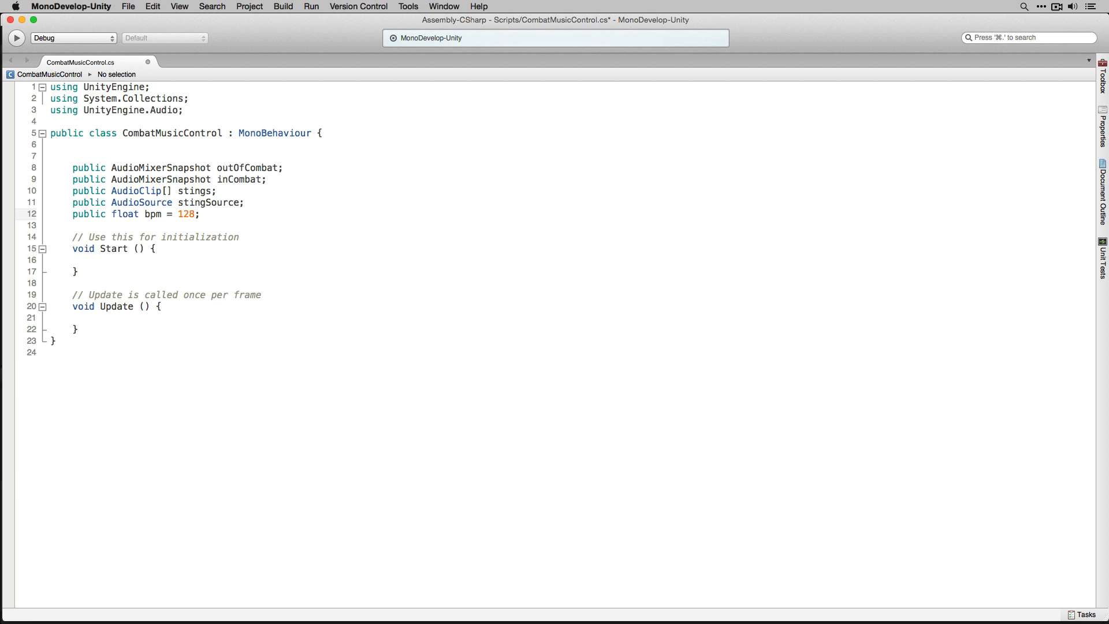
pyautogui.press('Return')
pyautogui.press('Return')
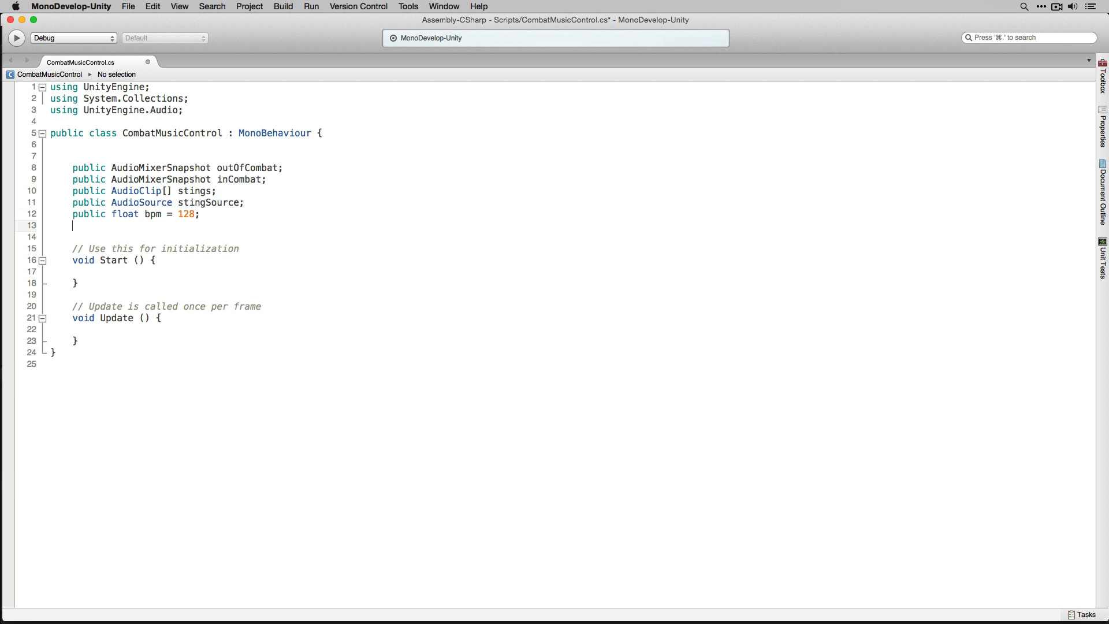
pyautogui.press('Return')
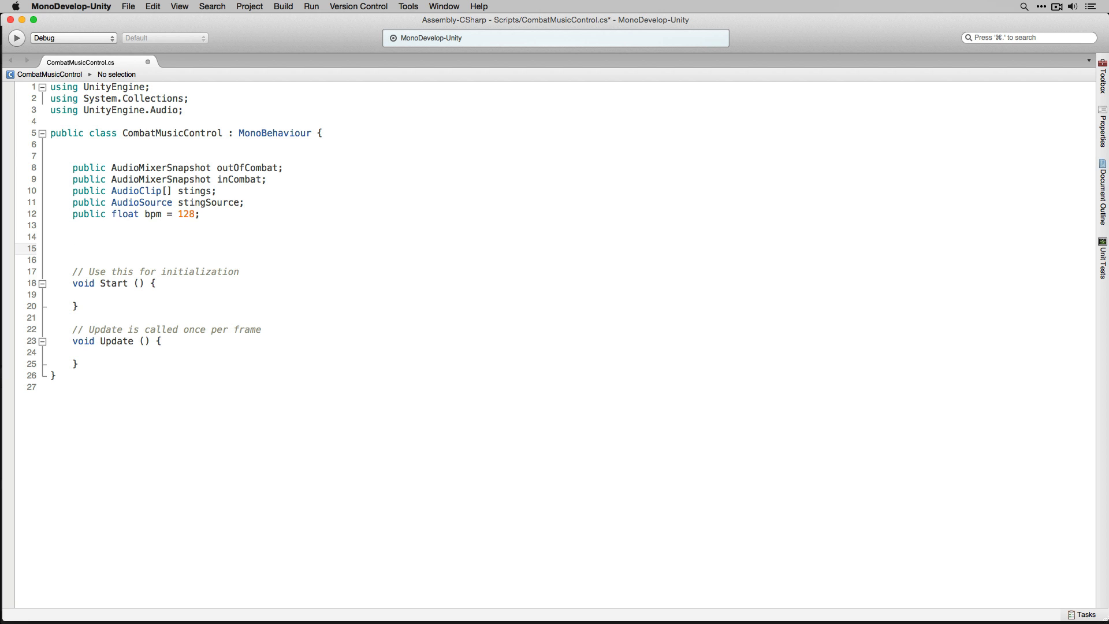
# - Declare a private float field named m_TransitionIn after the public fields
pyautogui.write('private ')
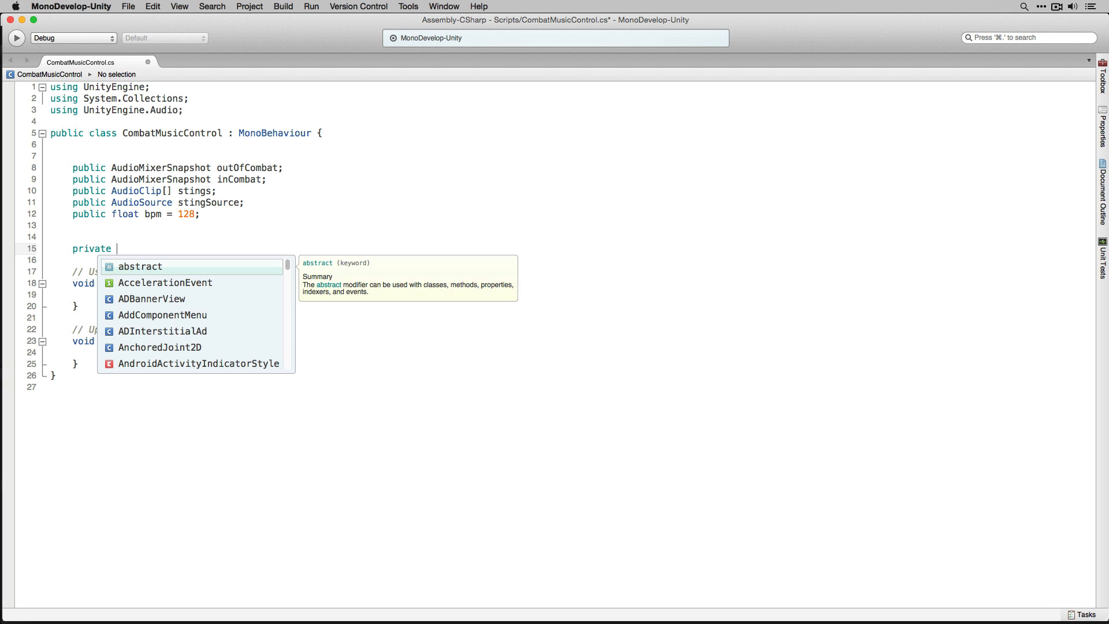
pyautogui.write('float m_T')
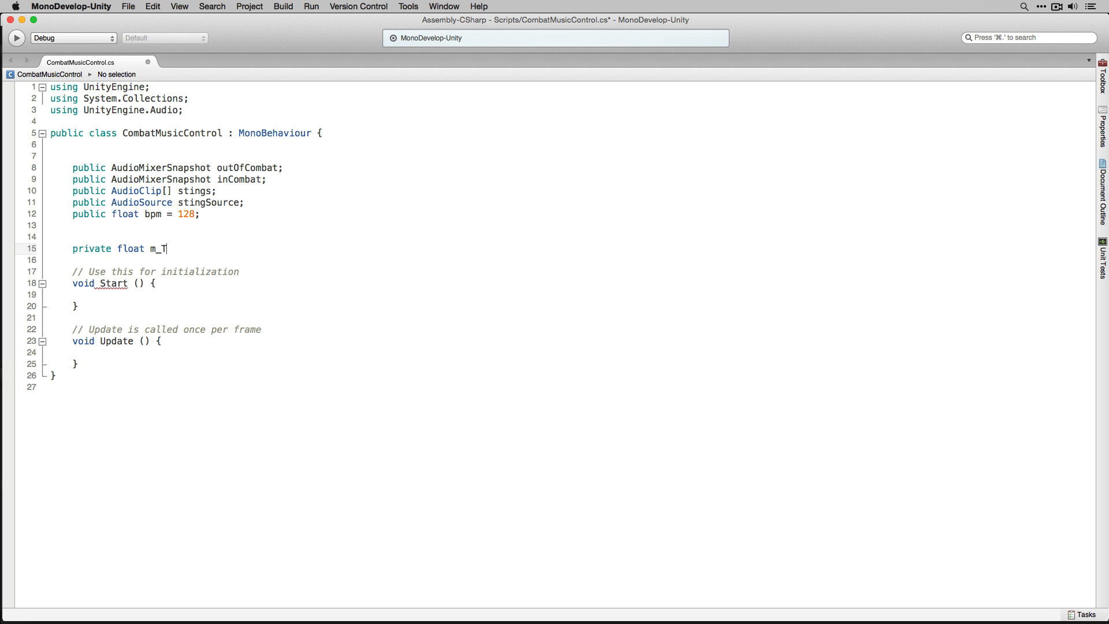
pyautogui.write('ransitionIn;')
pyautogui.press('Return')
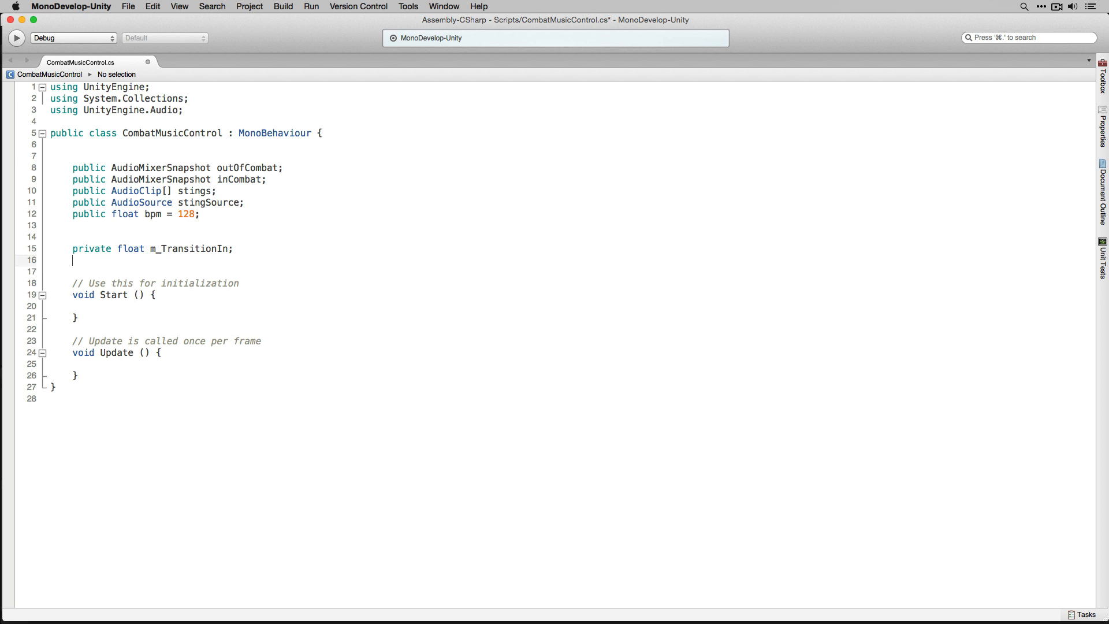
# - Declare a private float field named m_TransitionOut below m_TransitionIn
pyautogui.write('private floa')
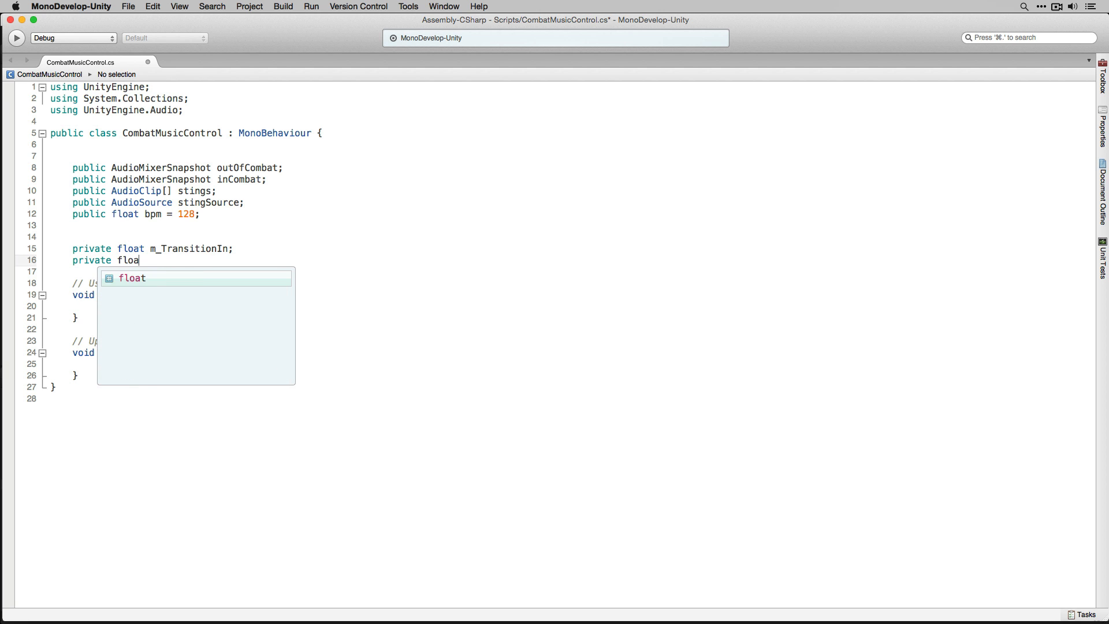
pyautogui.write('t m_')
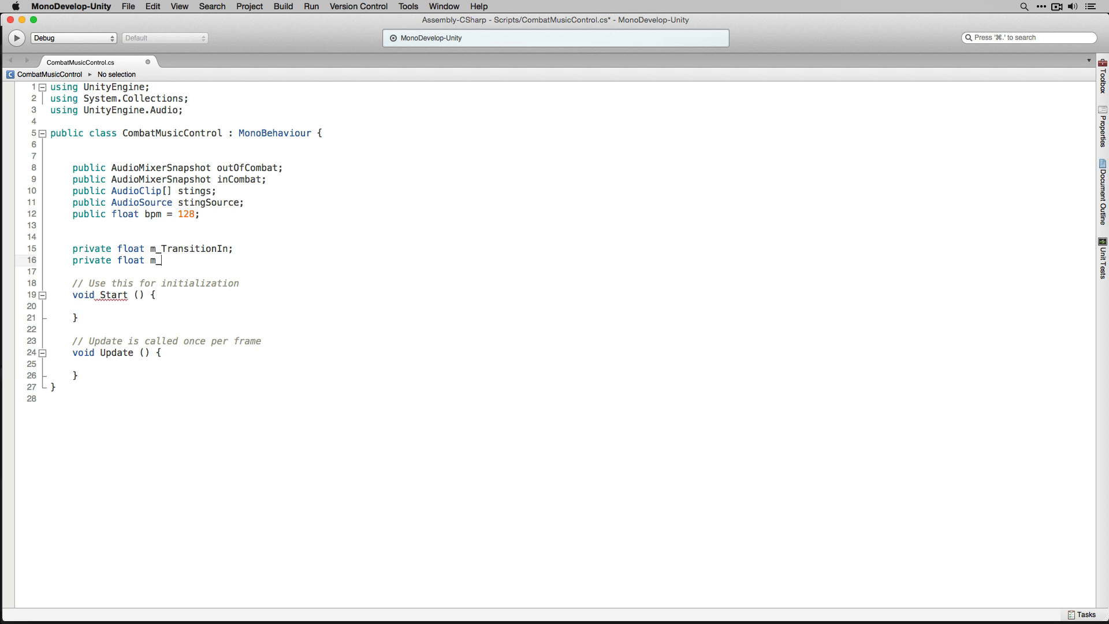
pyautogui.write('TransitionOut;')
pyautogui.press('Return')
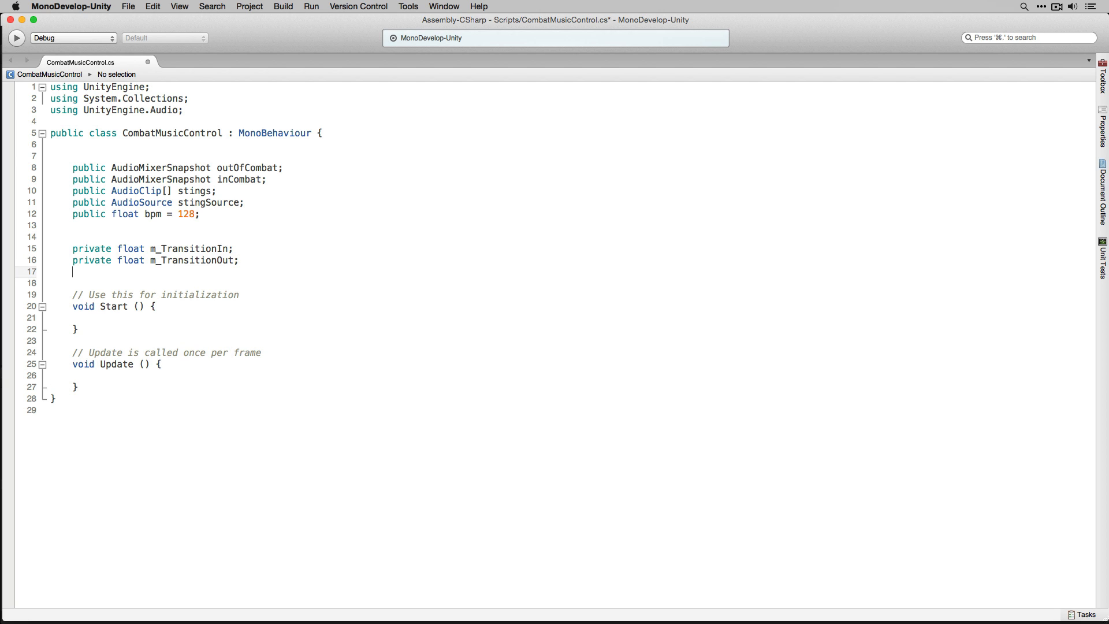
# - Declare a private float field named m_QuarterNote below m_TransitionOut
pyautogui.write('private ')
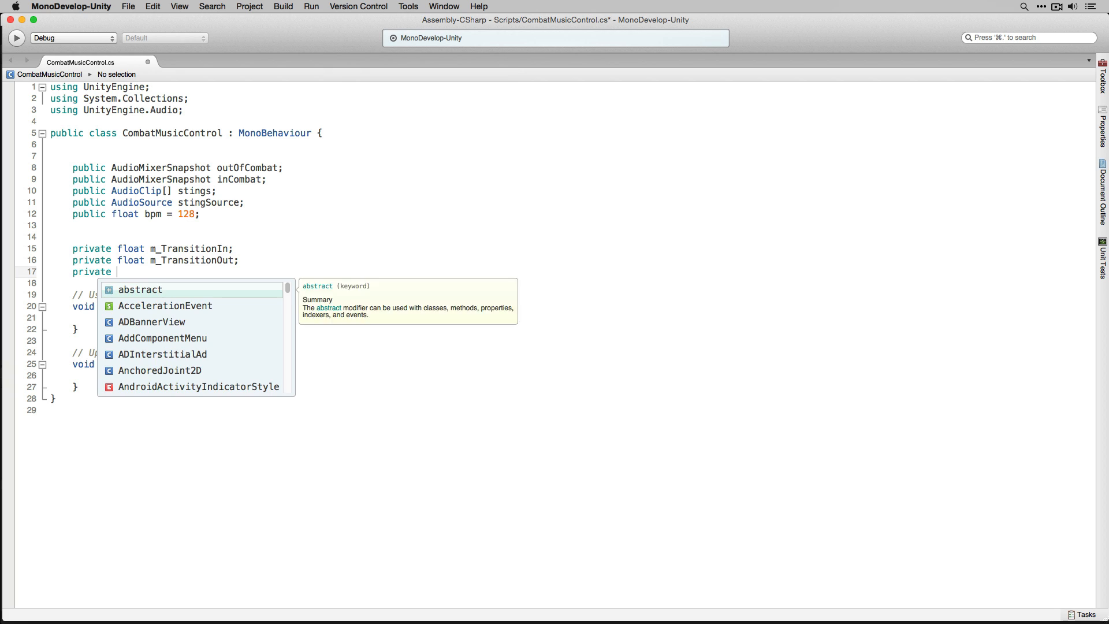
pyautogui.write('float m_QuarterNote;')
# - Move the Start method's opening brace onto its own line and open an empty line inside its body
pyautogui.click(208, 312)
pyautogui.press('Return')
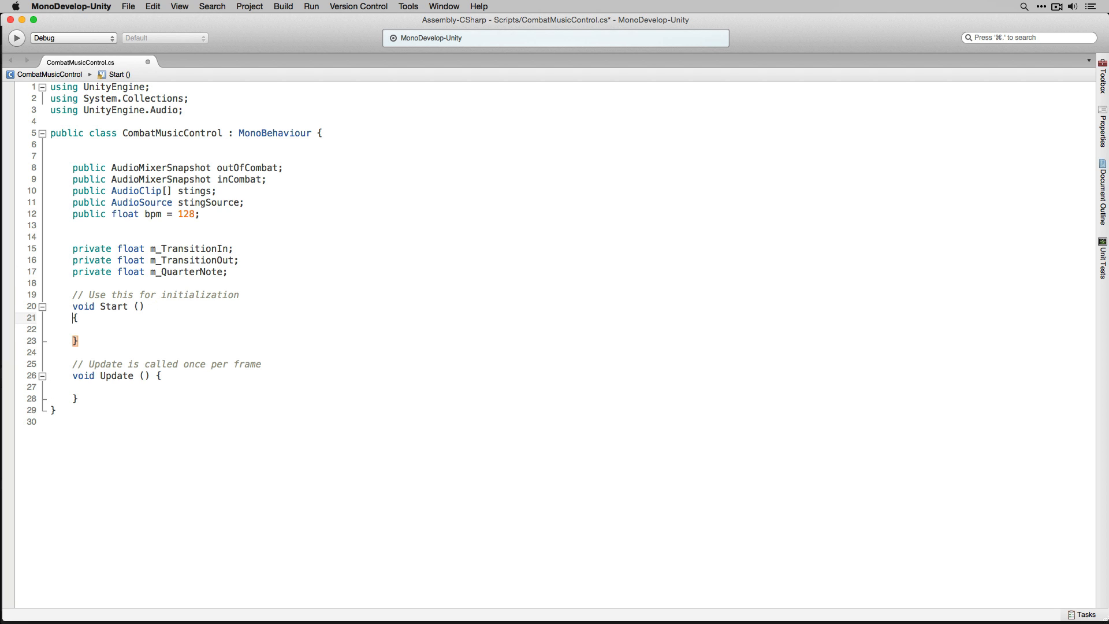
pyautogui.press('Down')
pyautogui.press('Return')
pyautogui.press('Up')
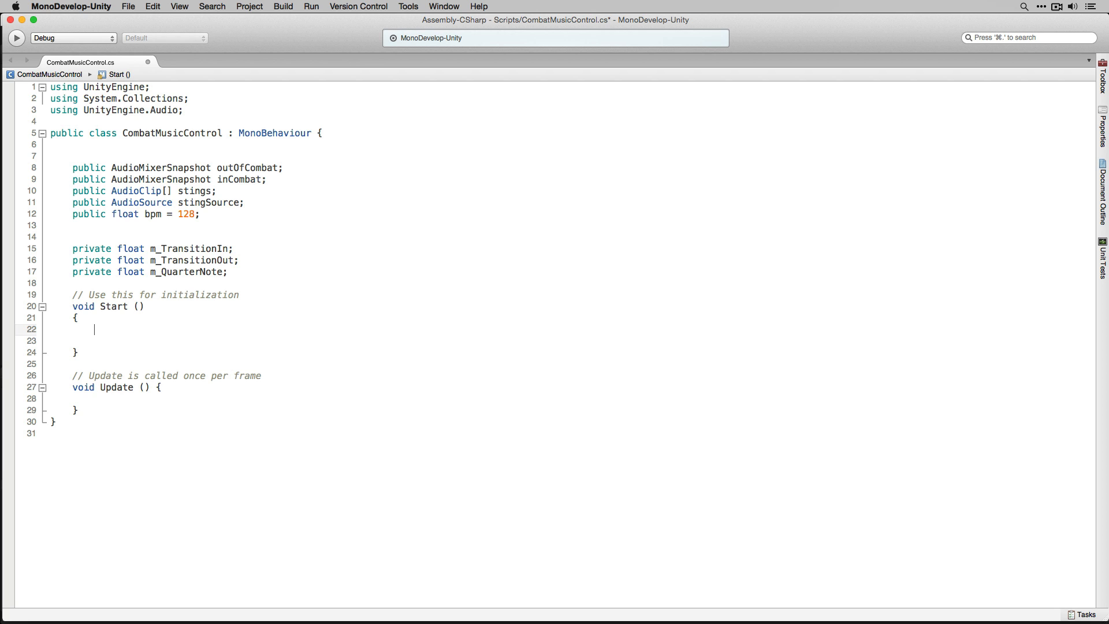
# - In Start, assign m_QuarterNote = 60 / bpm; as the first statement
pyautogui.write('b')
pyautogui.press('BackSpace')
pyautogui.write('m_')
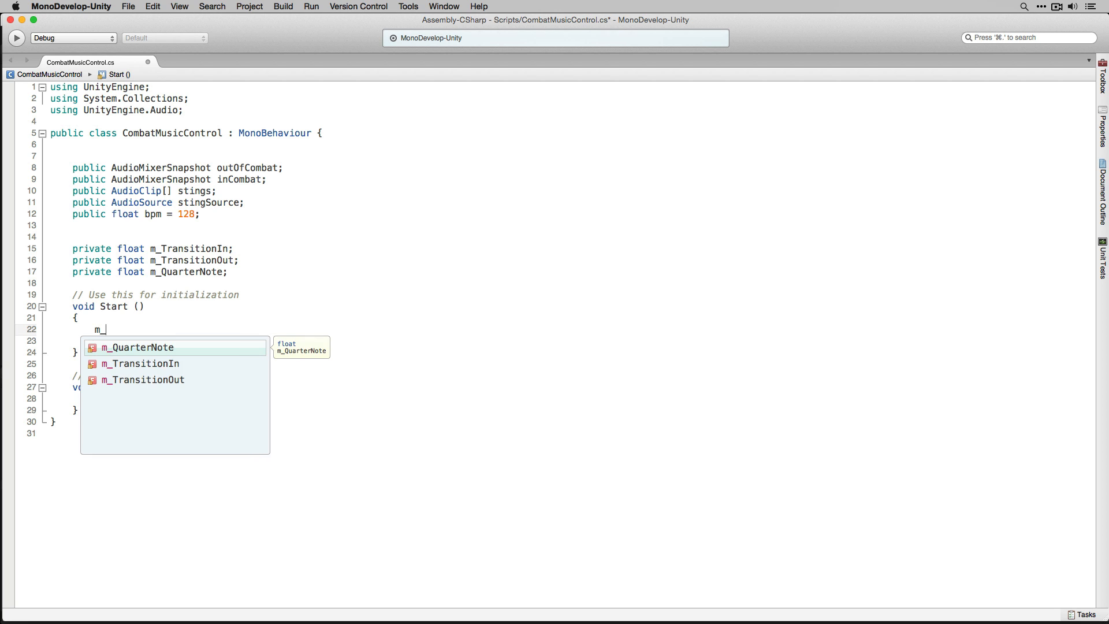
pyautogui.press('Return')
pyautogui.write('= ')
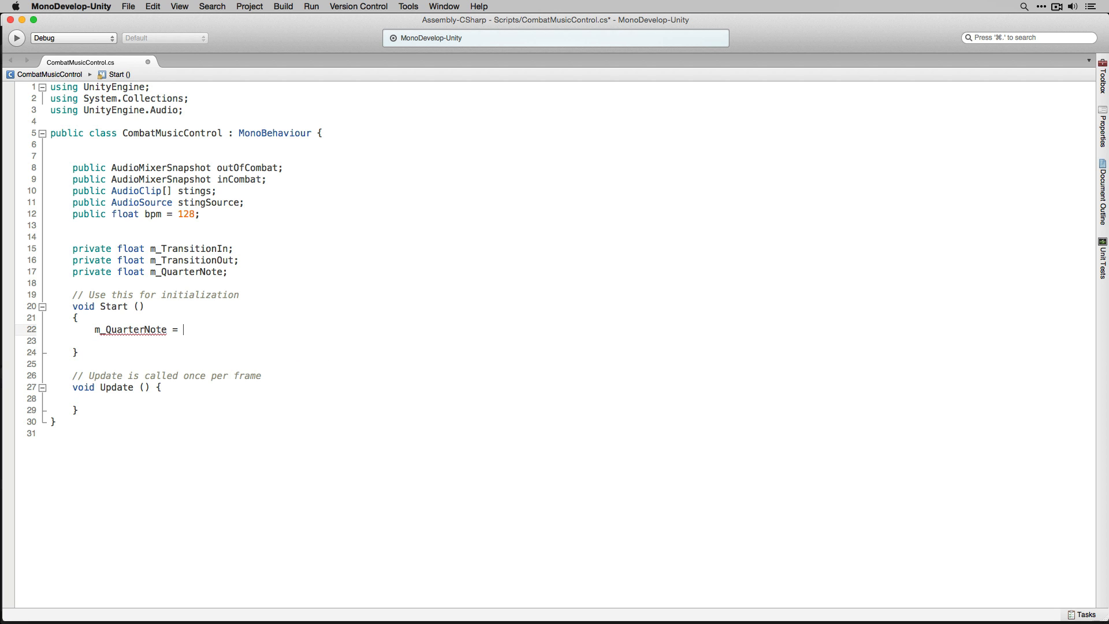
pyautogui.write('60 / bpm;')
pyautogui.press('Return')
# - Add the statement m_TransitionIn = m_QuarterNote; on the next line of Start
pyautogui.write('m_Tra')
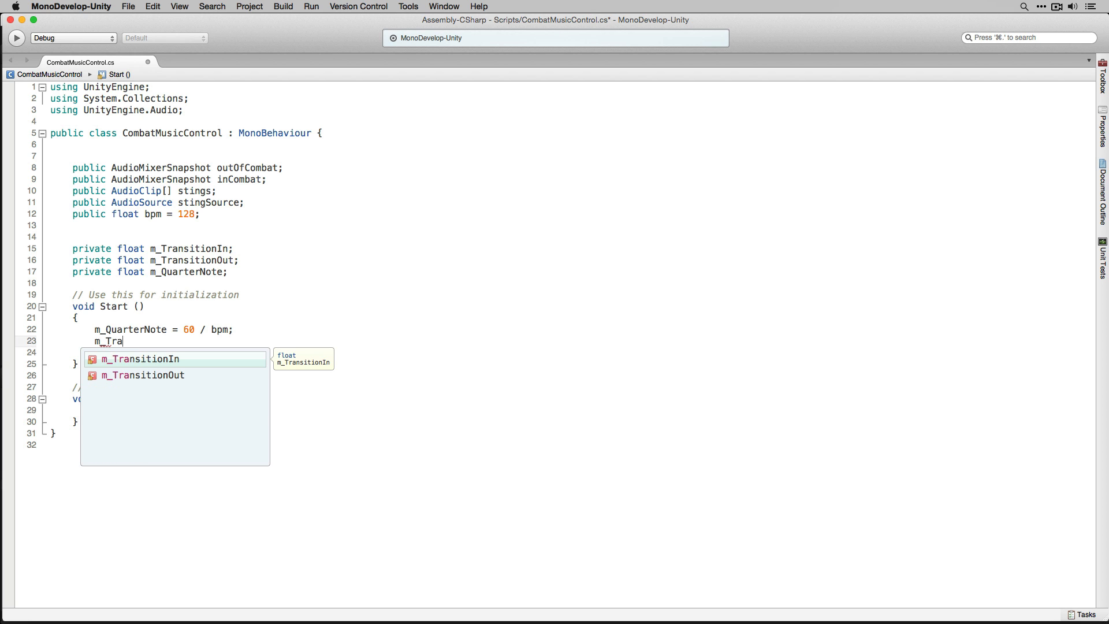
pyautogui.write('n')
pyautogui.press('Return')
pyautogui.write('= m_q')
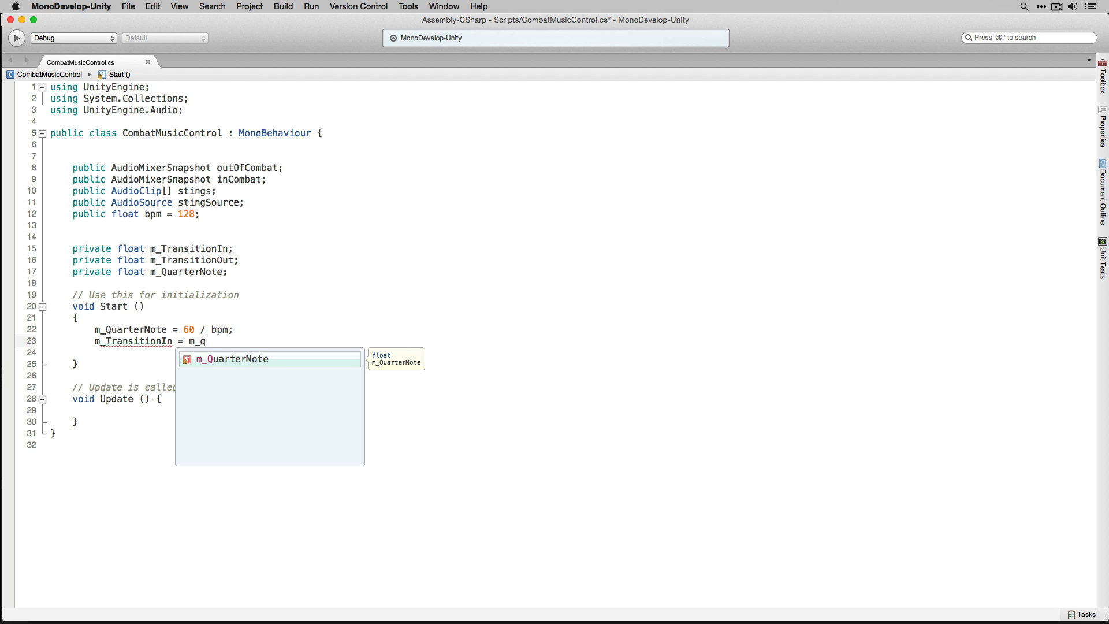
pyautogui.press('Return')
pyautogui.write(';')
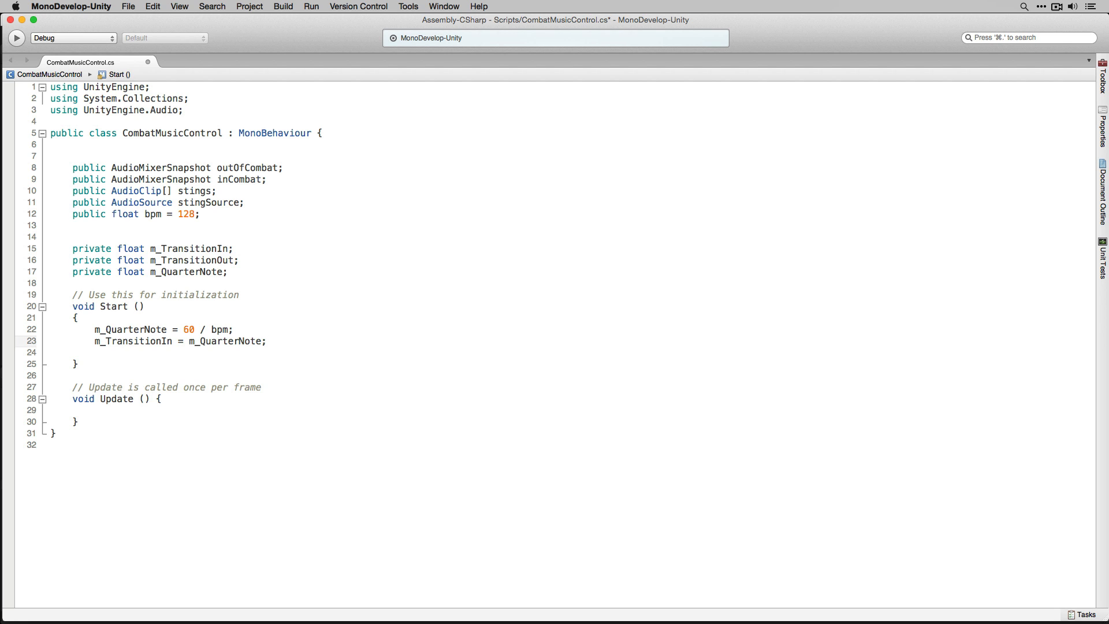
pyautogui.press('Return')
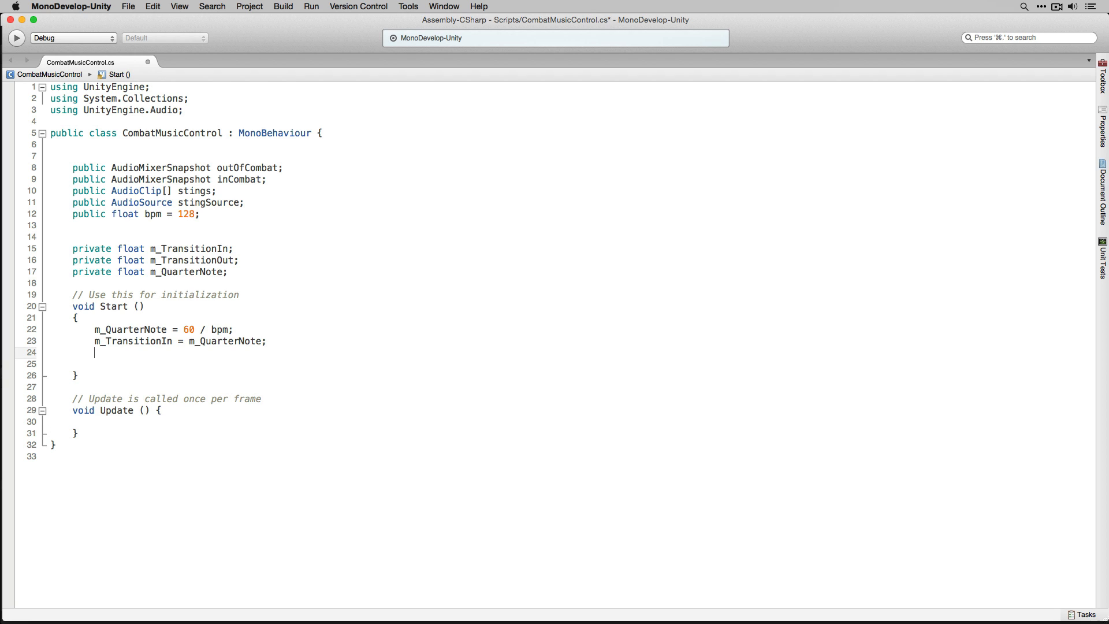
# - Add the statement m_TransitionOut = m_QuarterNote * 32; below it in Start
pyautogui.write('m_')
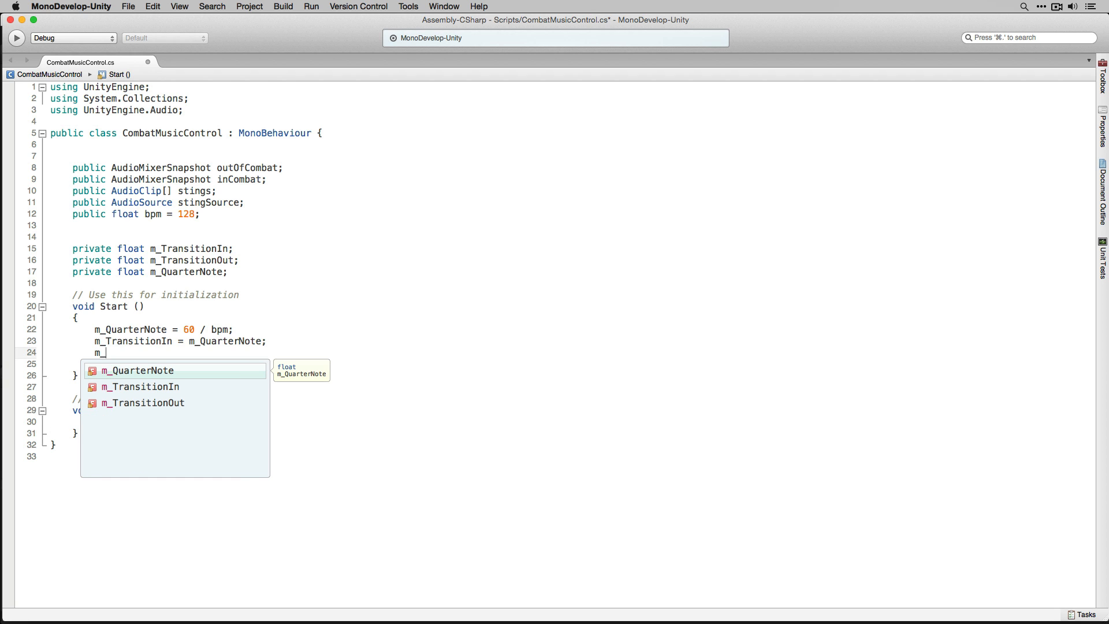
pyautogui.press('Down')
pyautogui.press('Return')
pyautogui.press('BackSpace')
pyautogui.press('BackSpace')
pyautogui.write('Out = ')
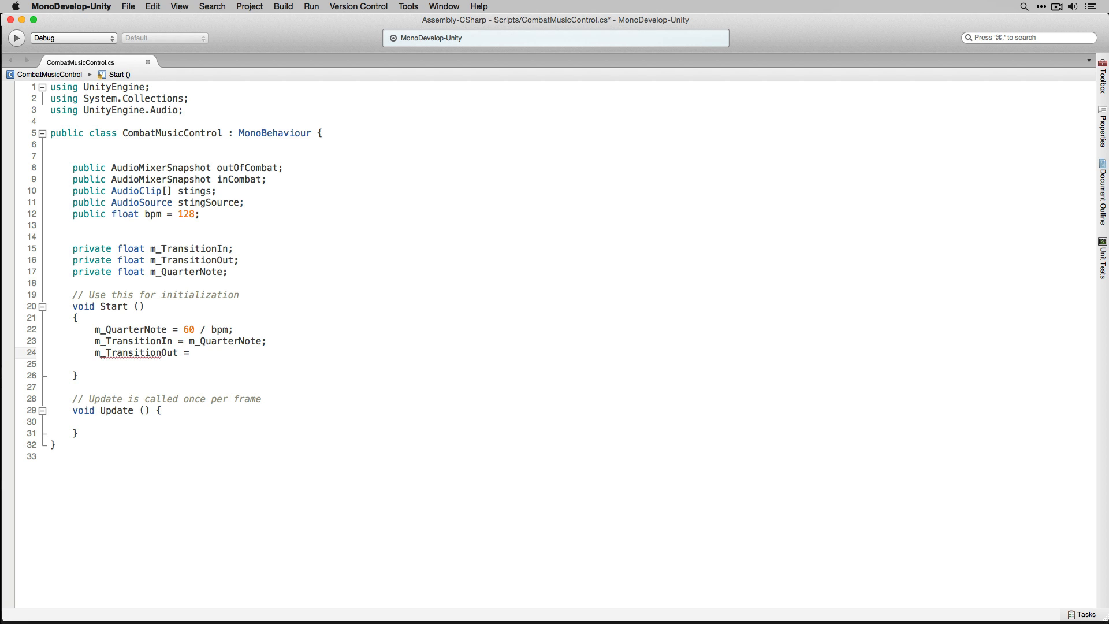
pyautogui.write('m_Q')
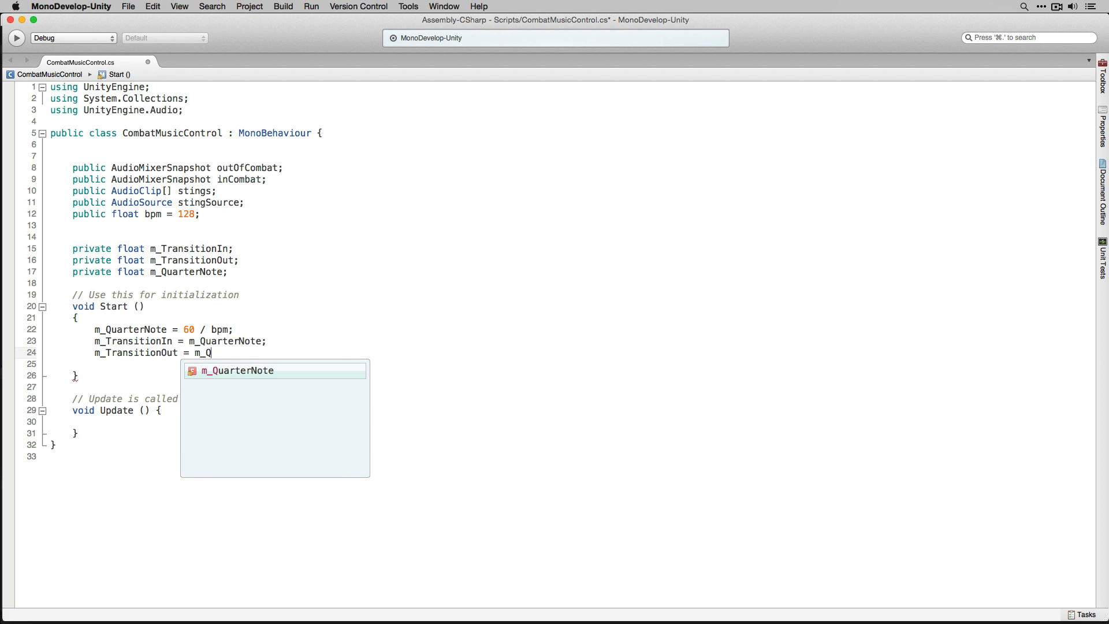
pyautogui.press('Return')
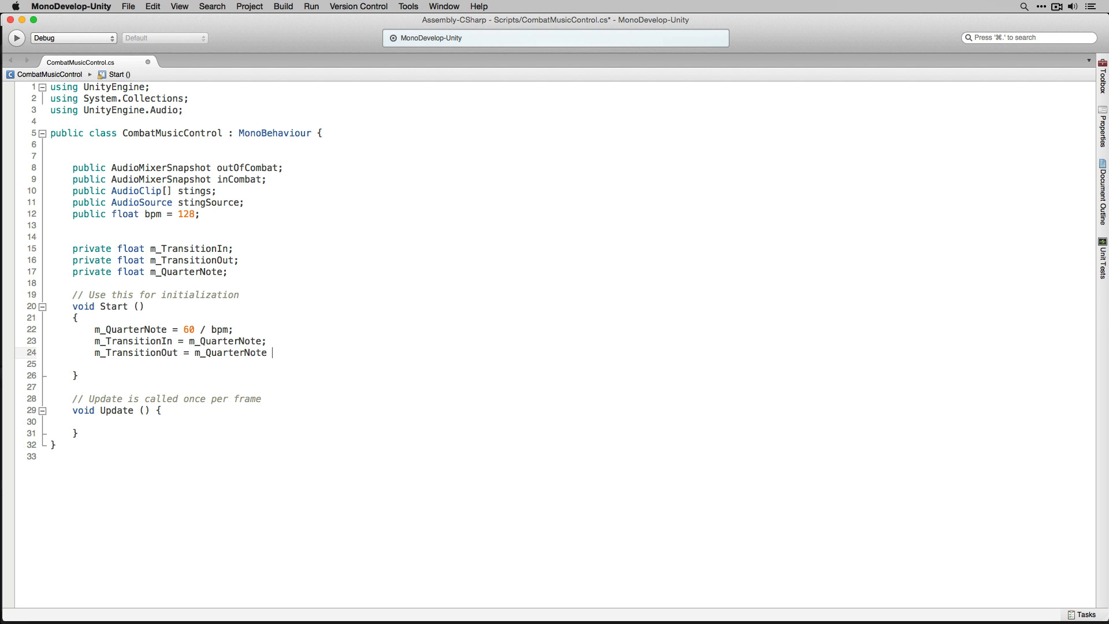
pyautogui.write('* 32;')
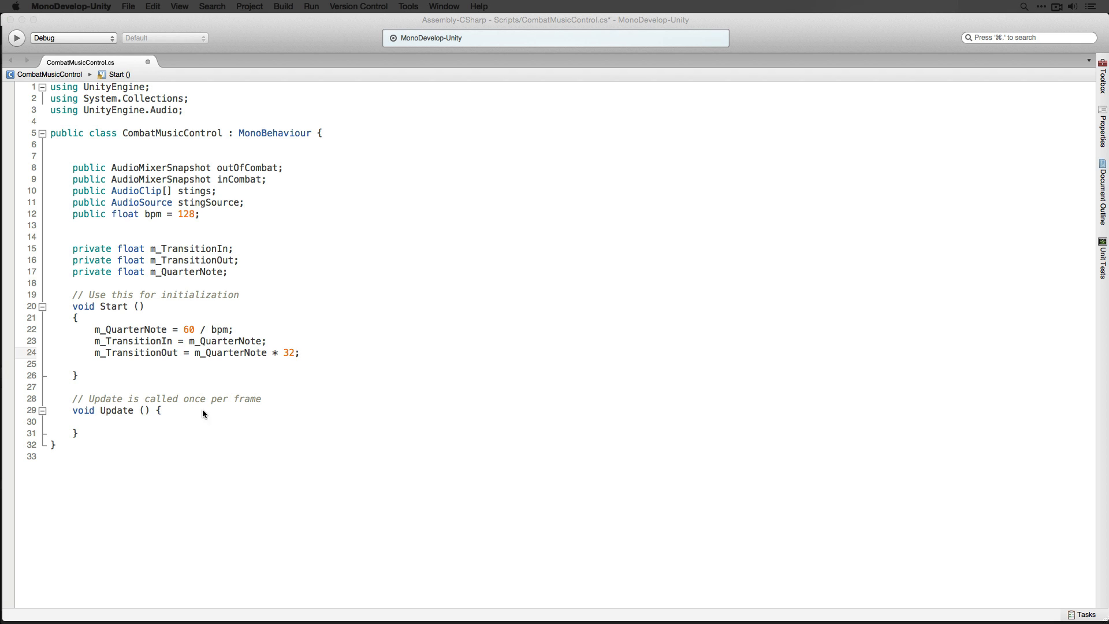
# - Delete the Update method together with its comment
pyautogui.click(174, 445)
pyautogui.moveTo(110, 435); pyautogui.dragTo(1, 400)
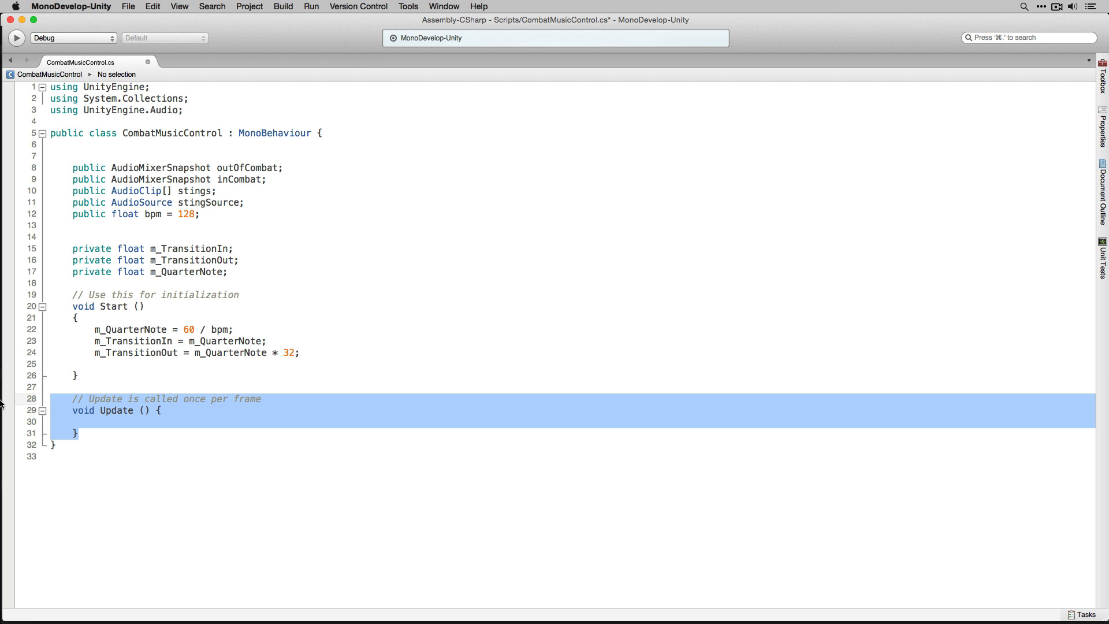
pyautogui.press('BackSpace')
pyautogui.press('Return')
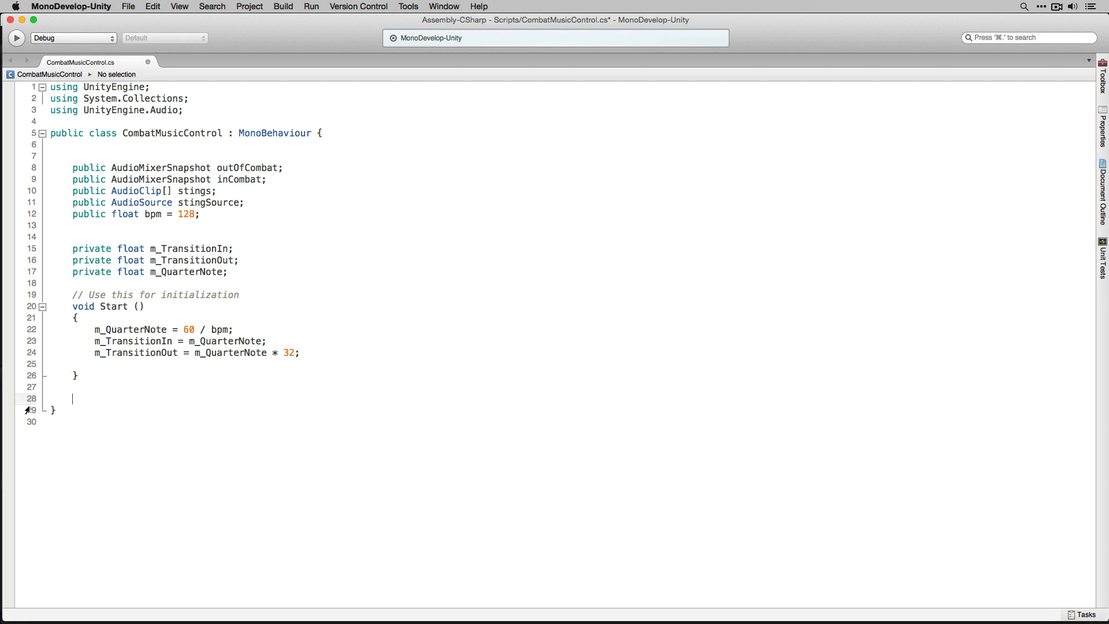
# - Switch to Unity, select the TriggerZone object and open the tag manager to add a new tag
pyautogui.press('super+Tab')
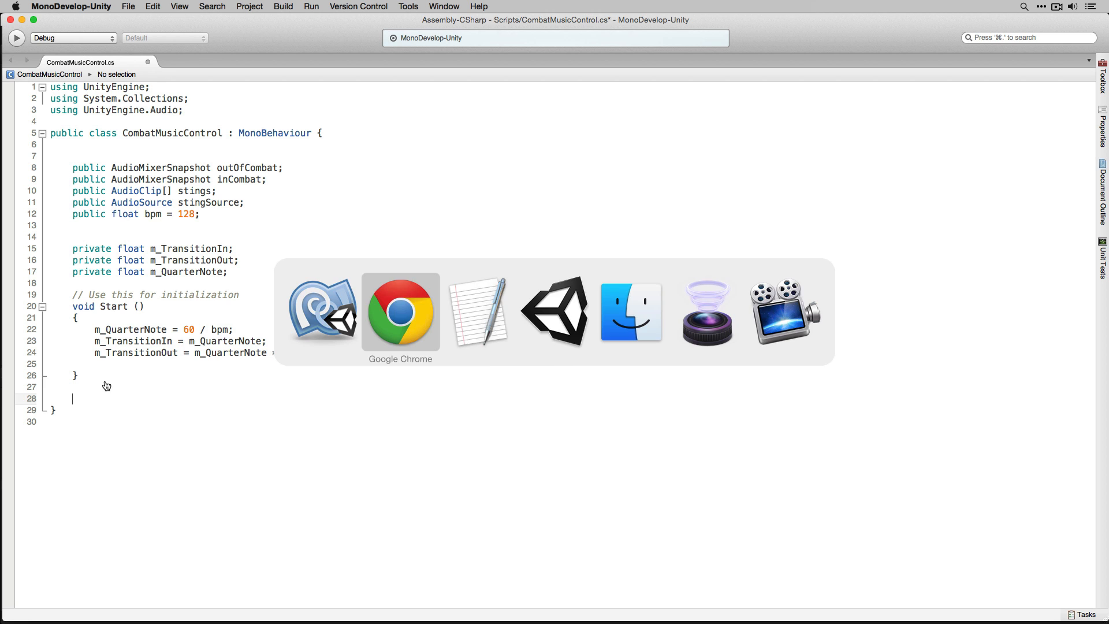
pyautogui.click(563, 324)
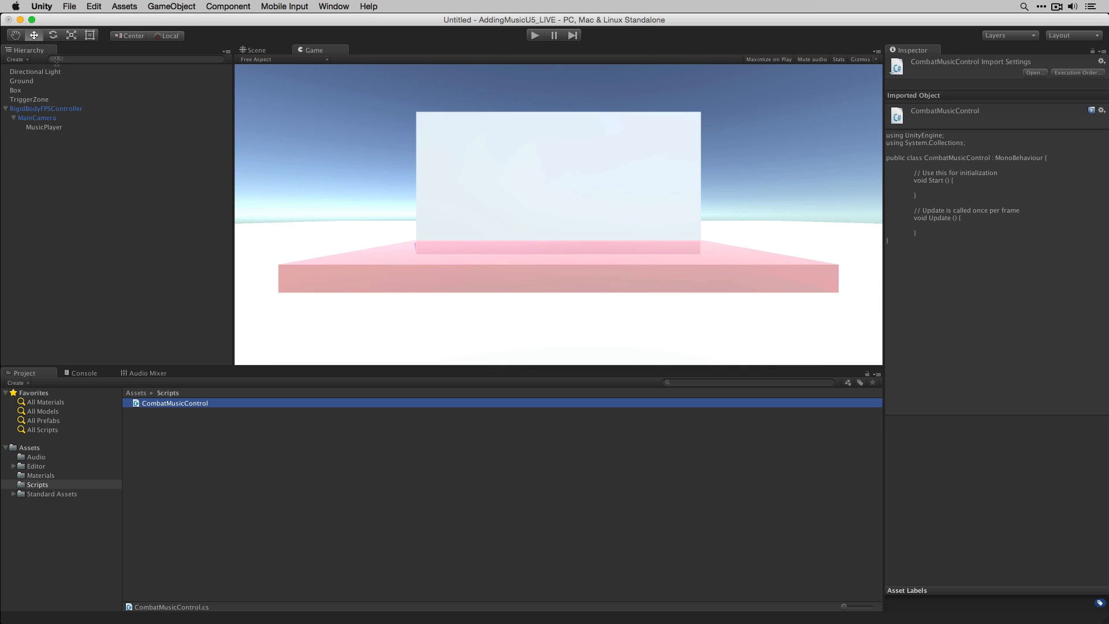
pyautogui.click(65, 102)
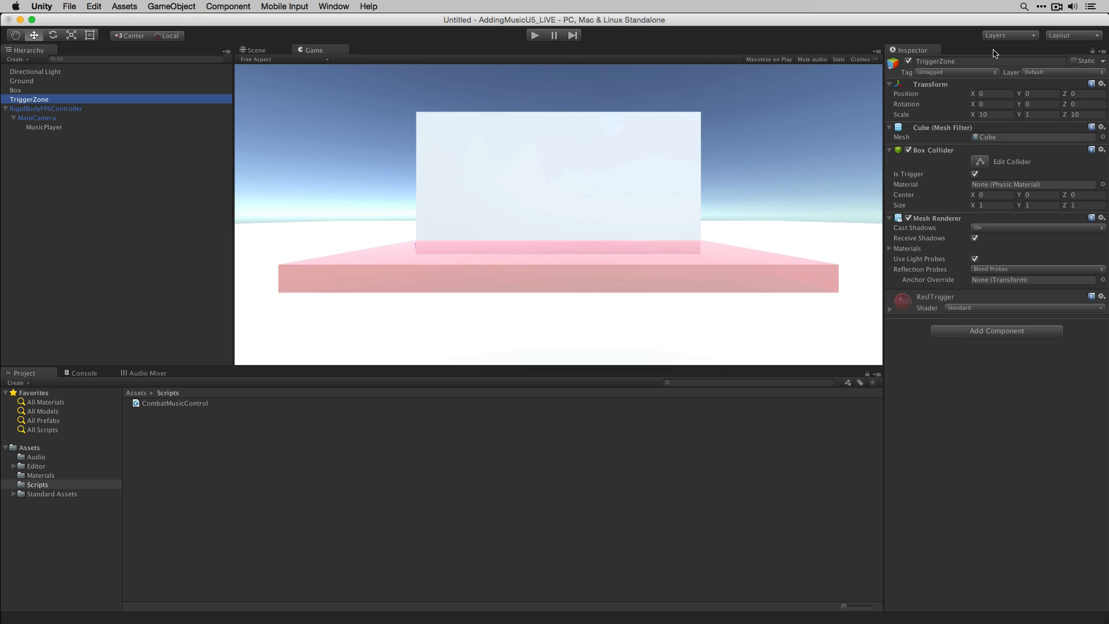
pyautogui.click(956, 73)
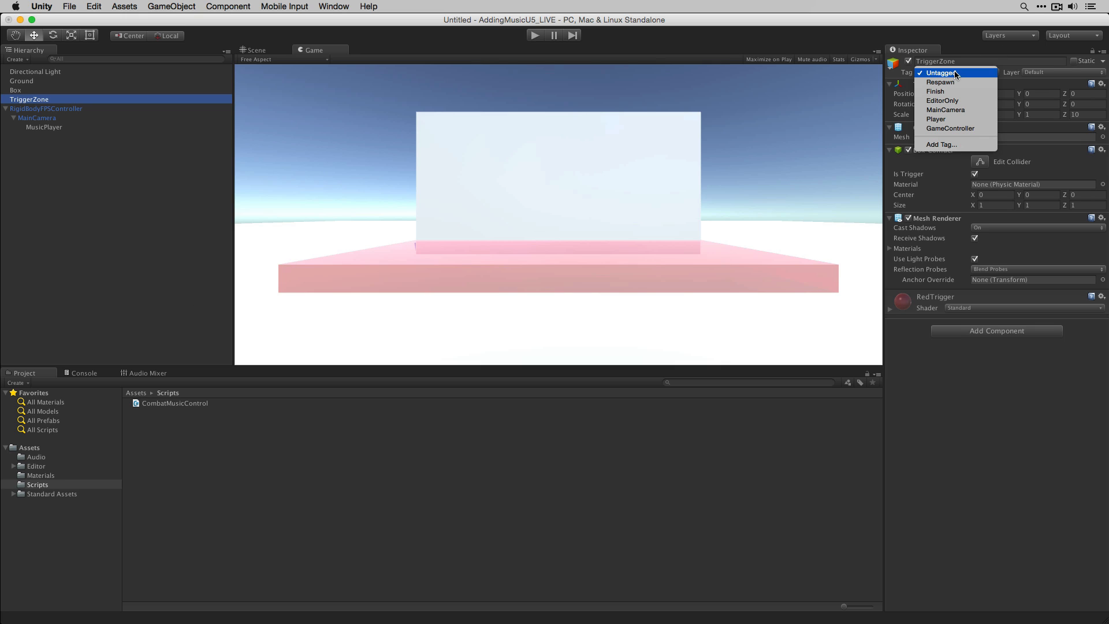
pyautogui.click(957, 73)
pyautogui.click(957, 73)
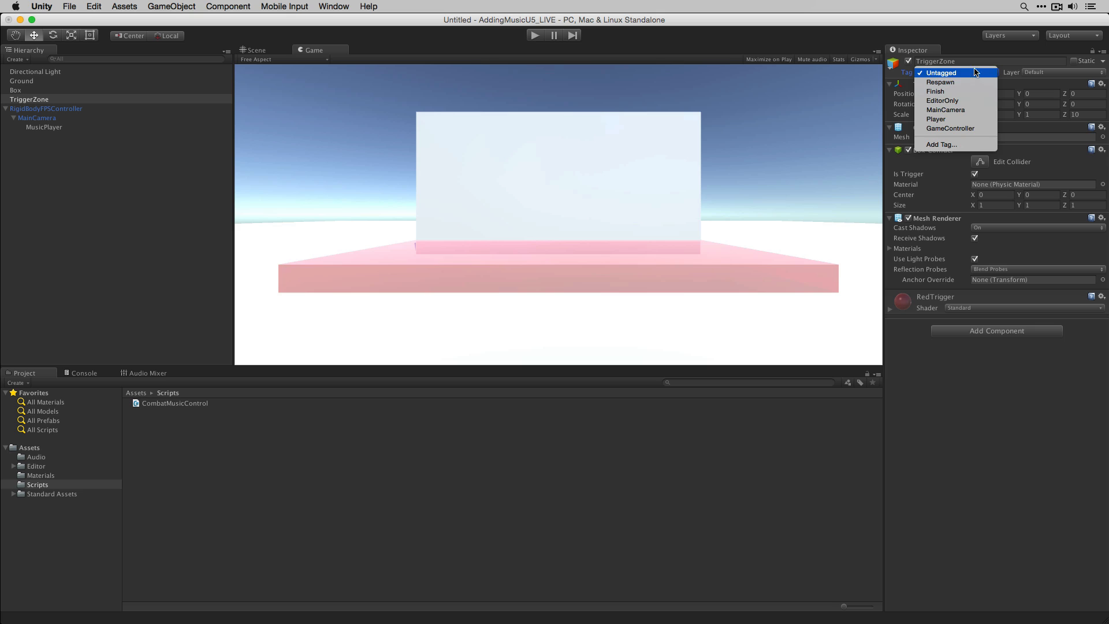
pyautogui.click(941, 144)
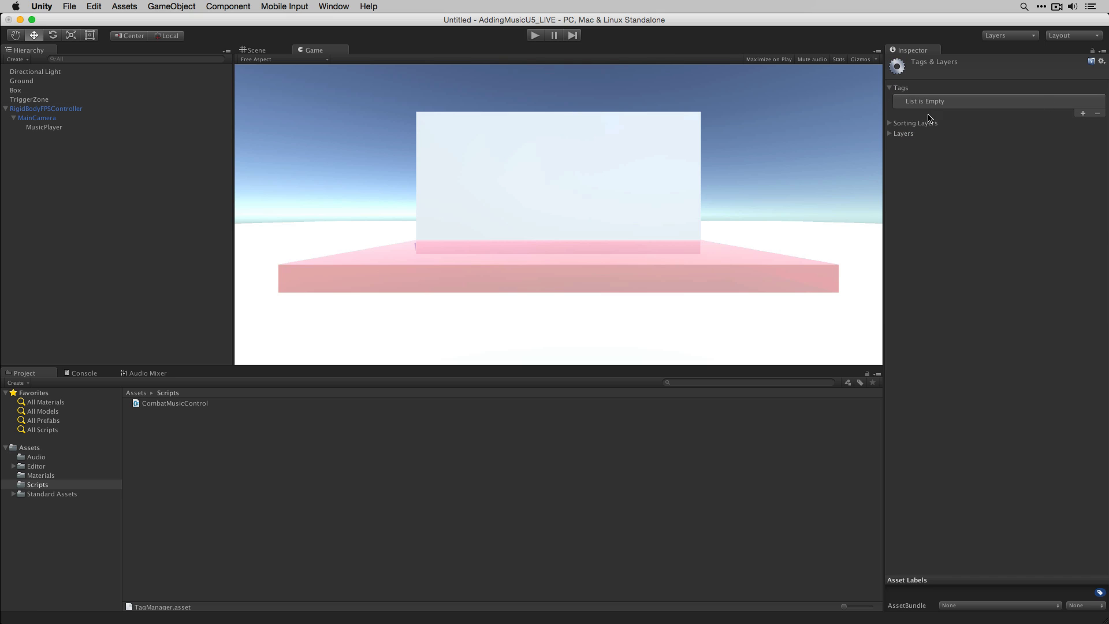
# - Add a new tag named CombatZone in the Tags list
pyautogui.click(1084, 114)
pyautogui.click(1050, 101)
pyautogui.write('TriggerZone')
pyautogui.click(1050, 101)
pyautogui.write('CombatZone')
# - Select the TriggerZone object and set its tag to CombatZone
pyautogui.click(60, 100)
pyautogui.click(967, 73)
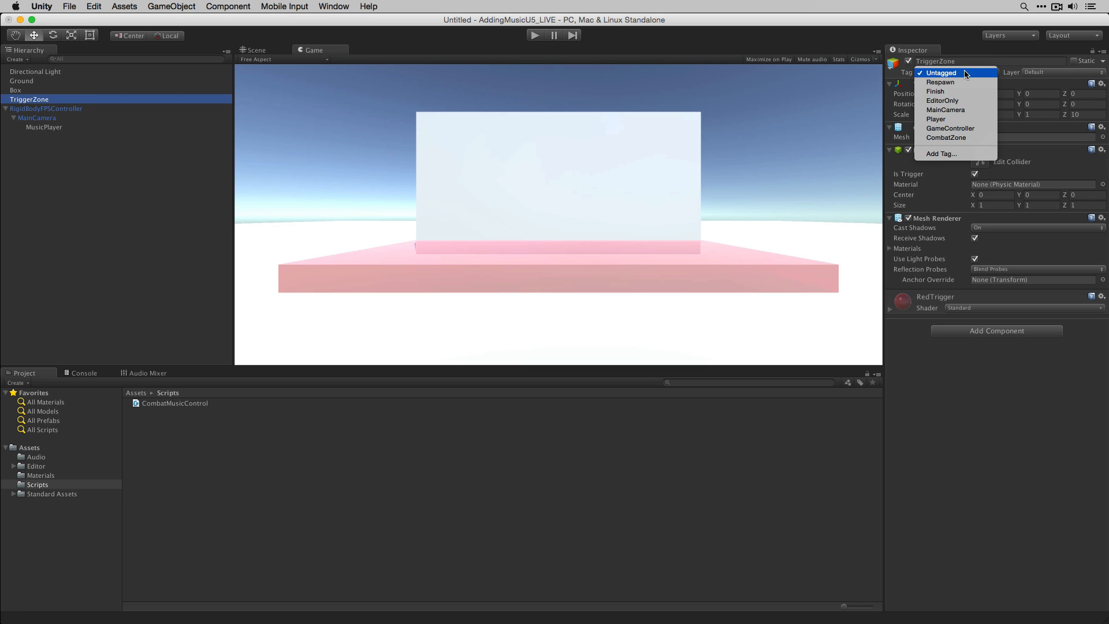
pyautogui.click(933, 137)
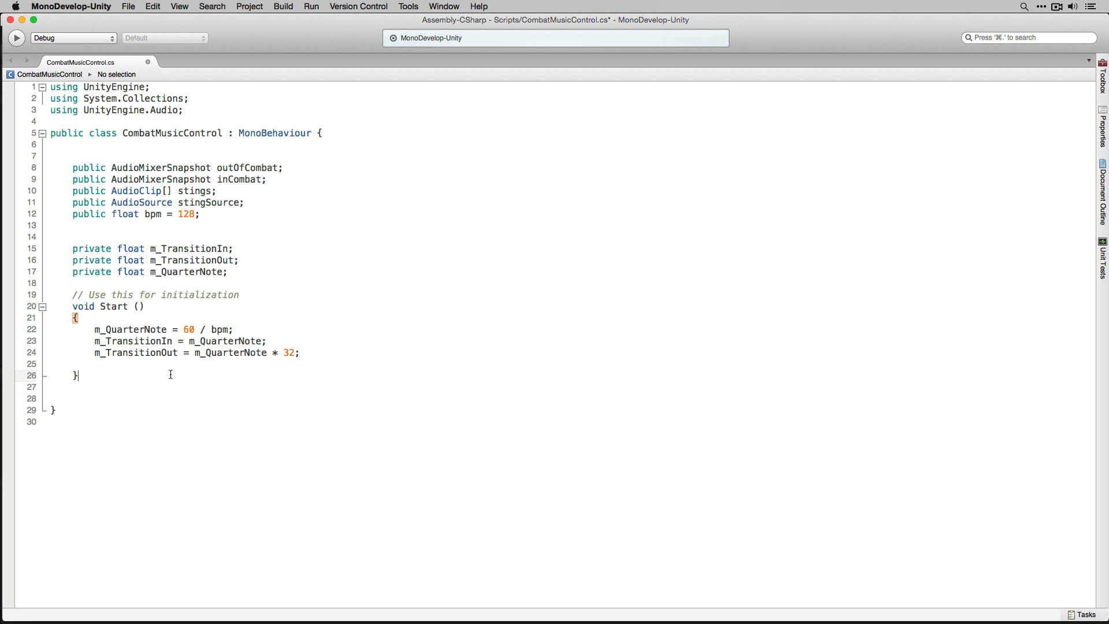
# - Add an OnTriggerEnter(Collider other) method below Start with an opening brace
pyautogui.press('Return')
pyautogui.press('Return')
pyautogui.write('void OnTr')
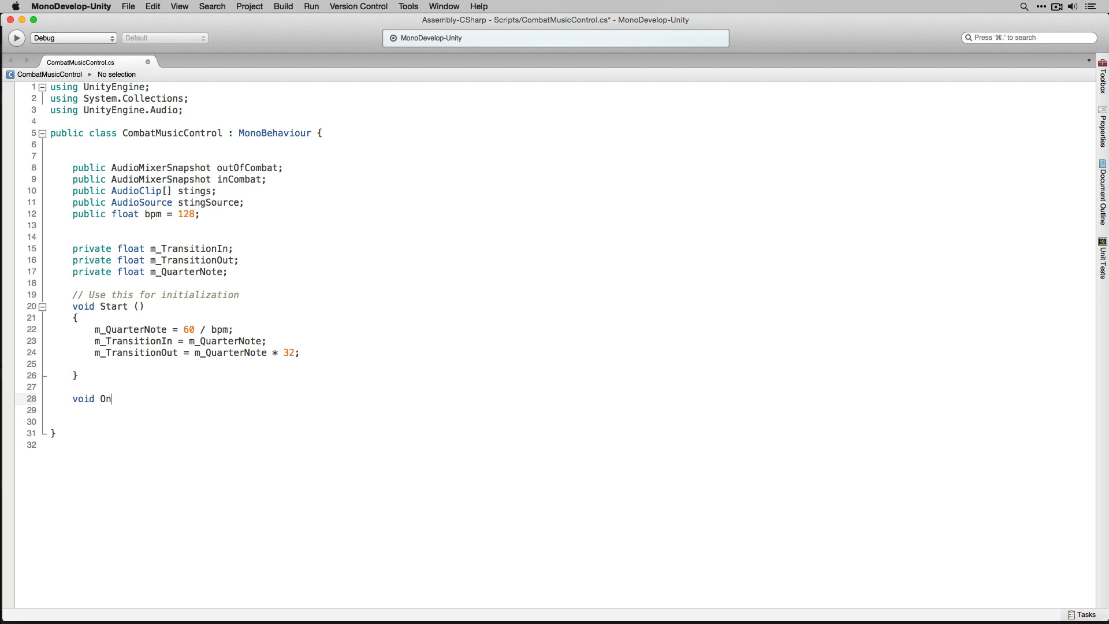
pyautogui.write('iggerEnter(Collid')
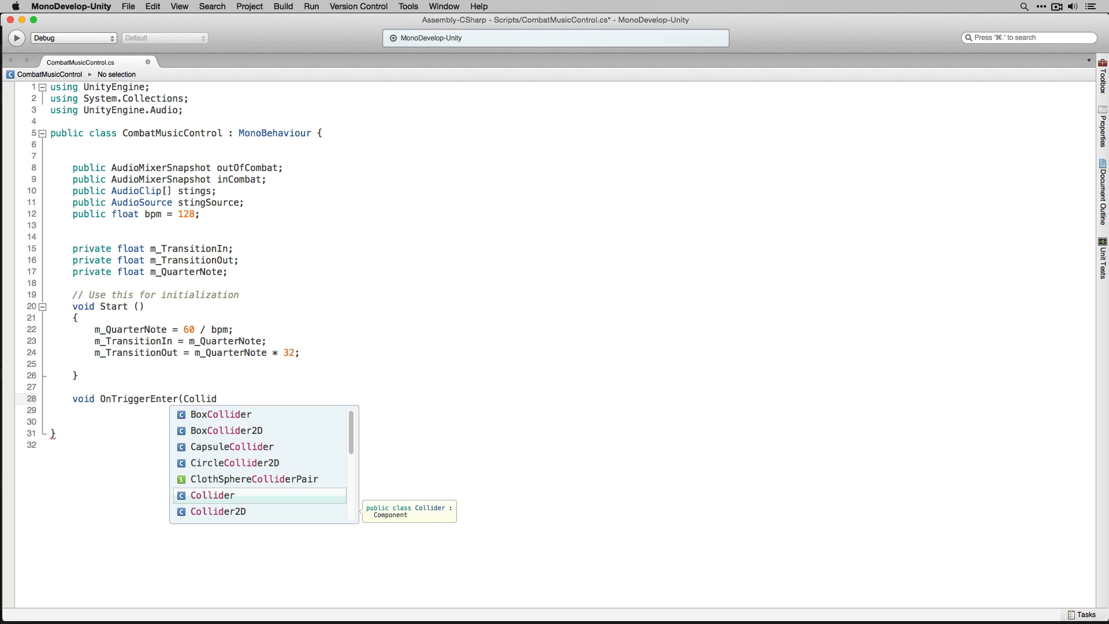
pyautogui.write('er other)')
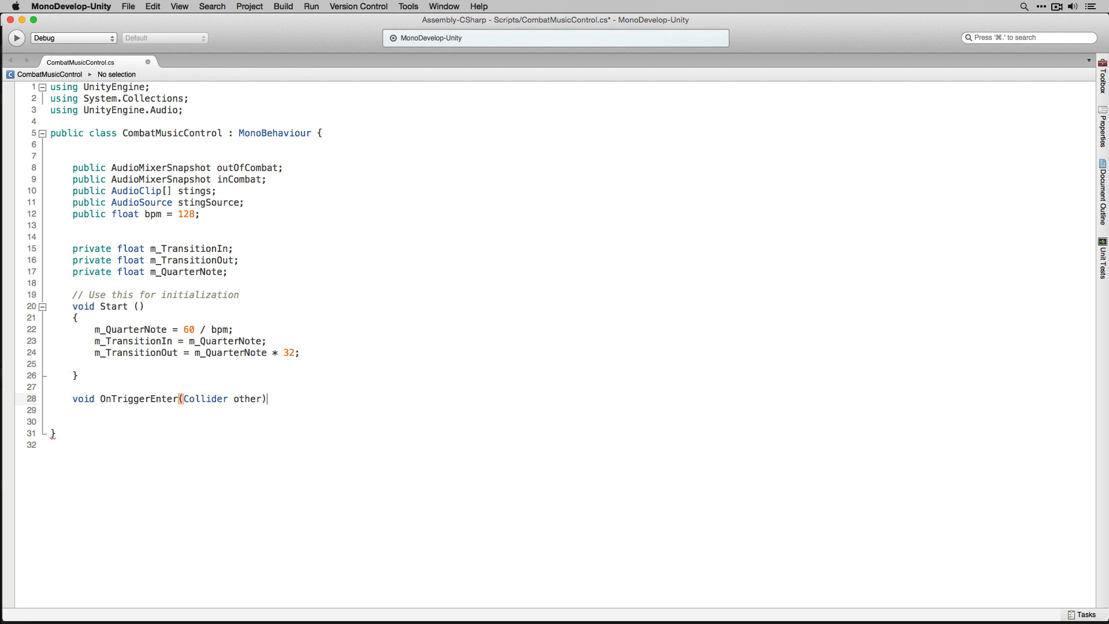
pyautogui.press('Return')
pyautogui.write('{')
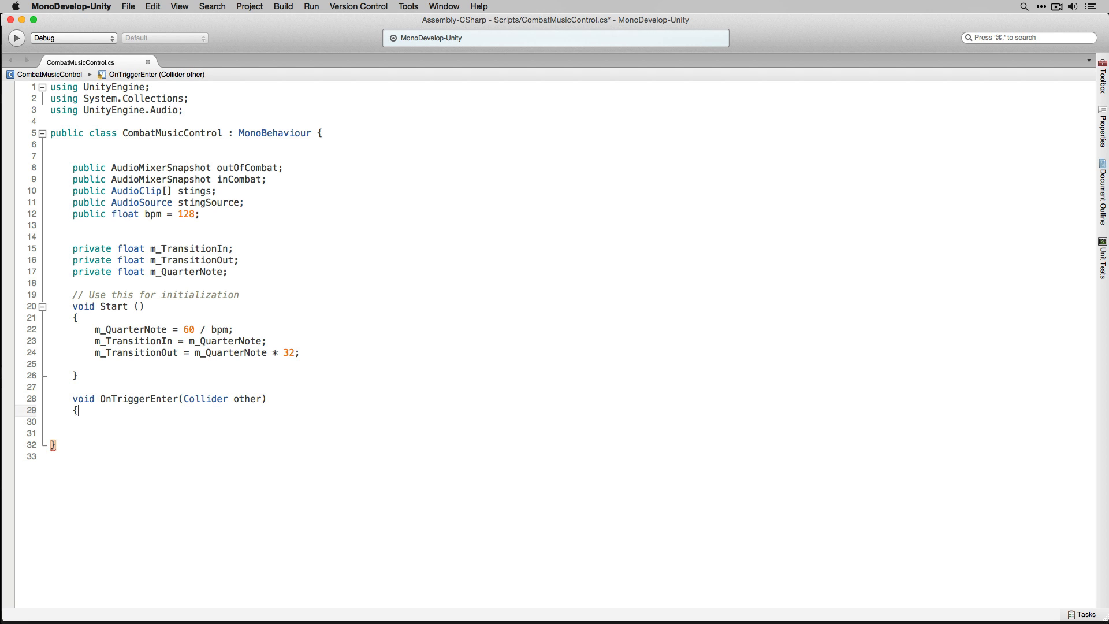
# - Inside OnTriggerEnter, add an if statement checking other.CompareTag("CombatZone") with its own braces
pyautogui.press('Return')
pyautogui.write('if (oth')
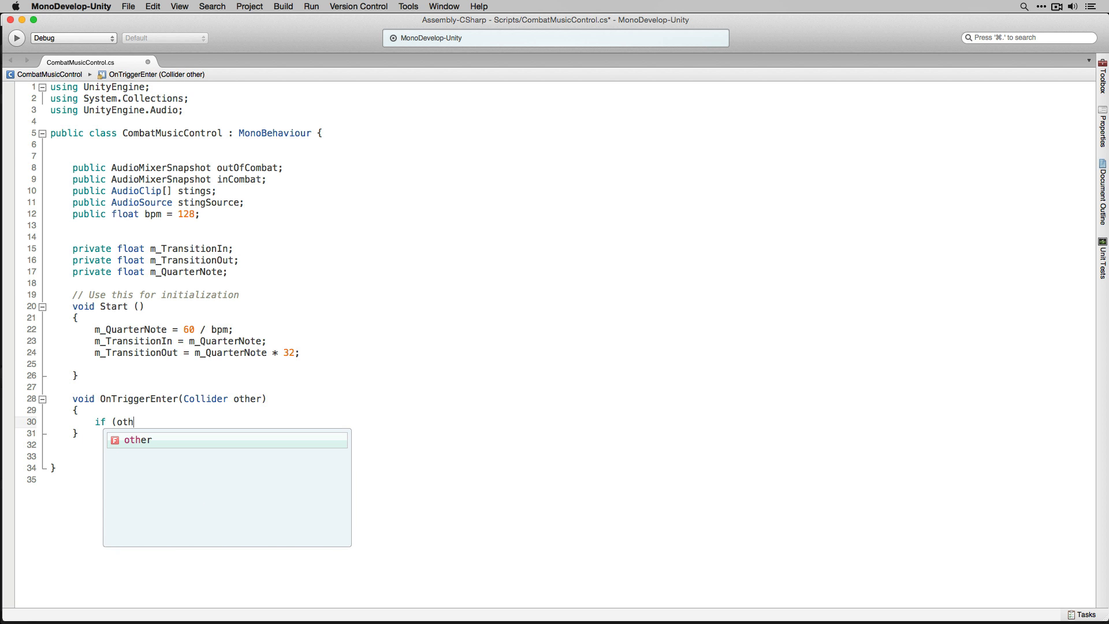
pyautogui.write('er.Com')
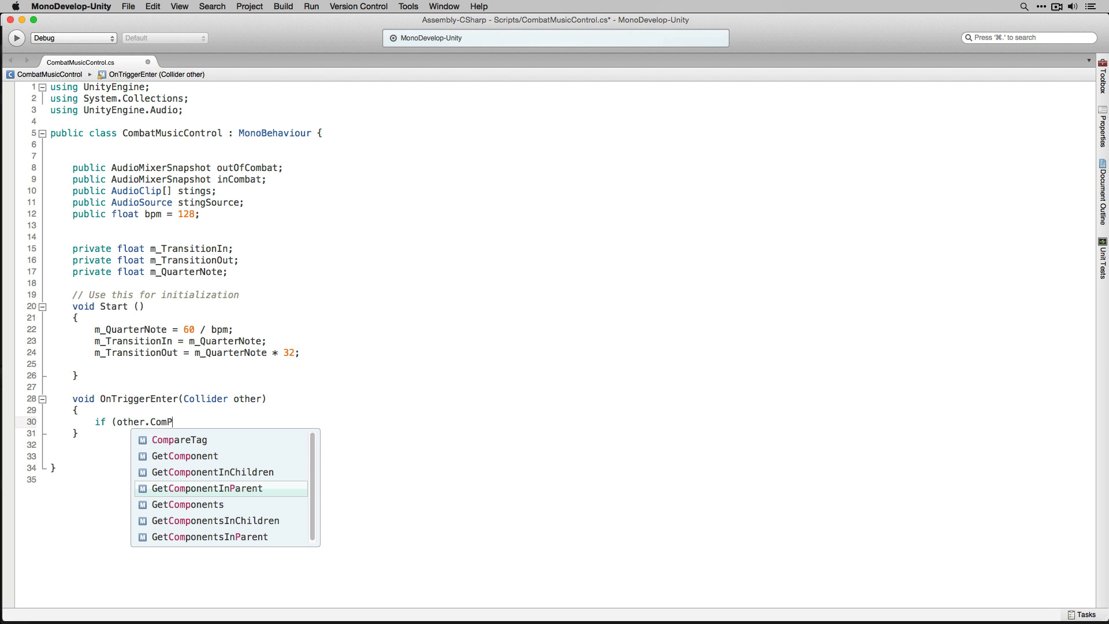
pyautogui.write('P')
pyautogui.press('Up')
pyautogui.press('Up')
pyautogui.press('Up')
pyautogui.press('Return')
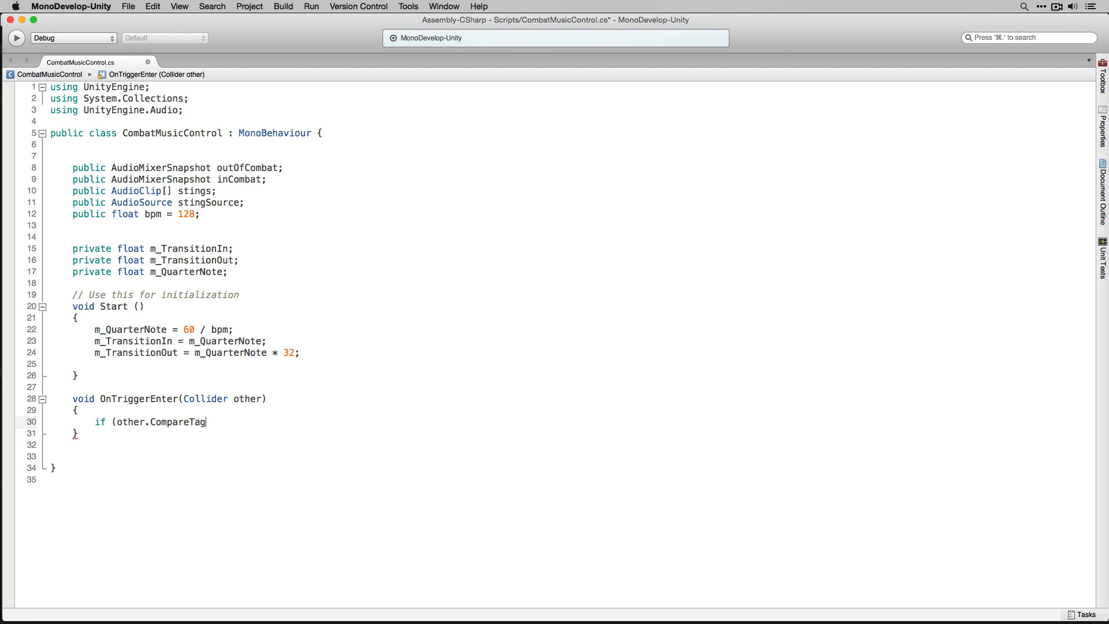
pyautogui.write('("')
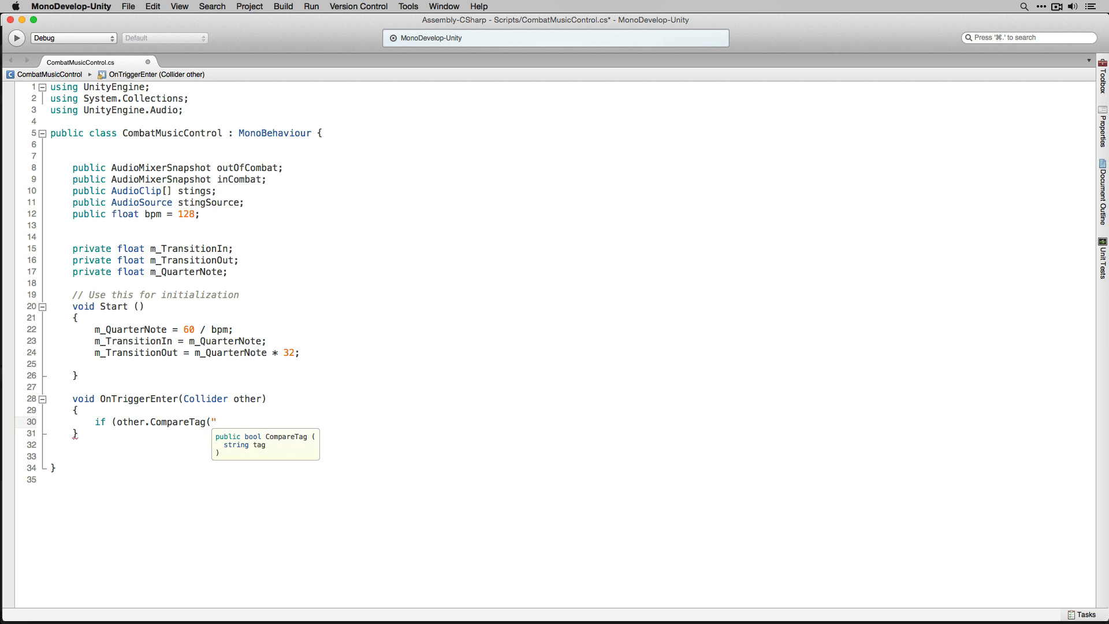
pyautogui.write('CombatZone"))')
pyautogui.press('Return')
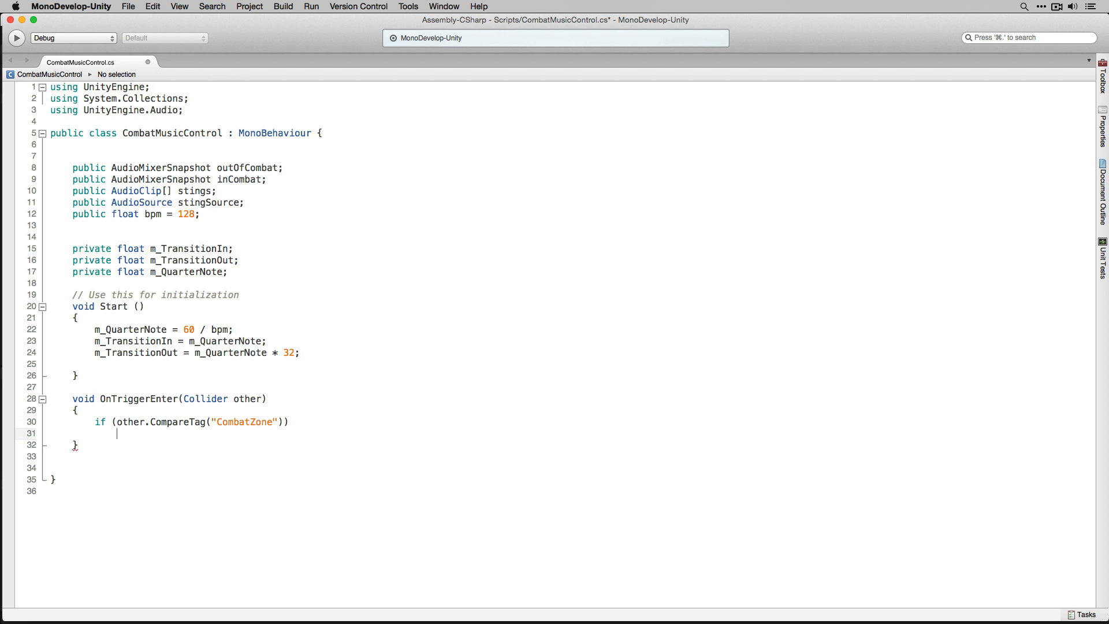
pyautogui.write('{')
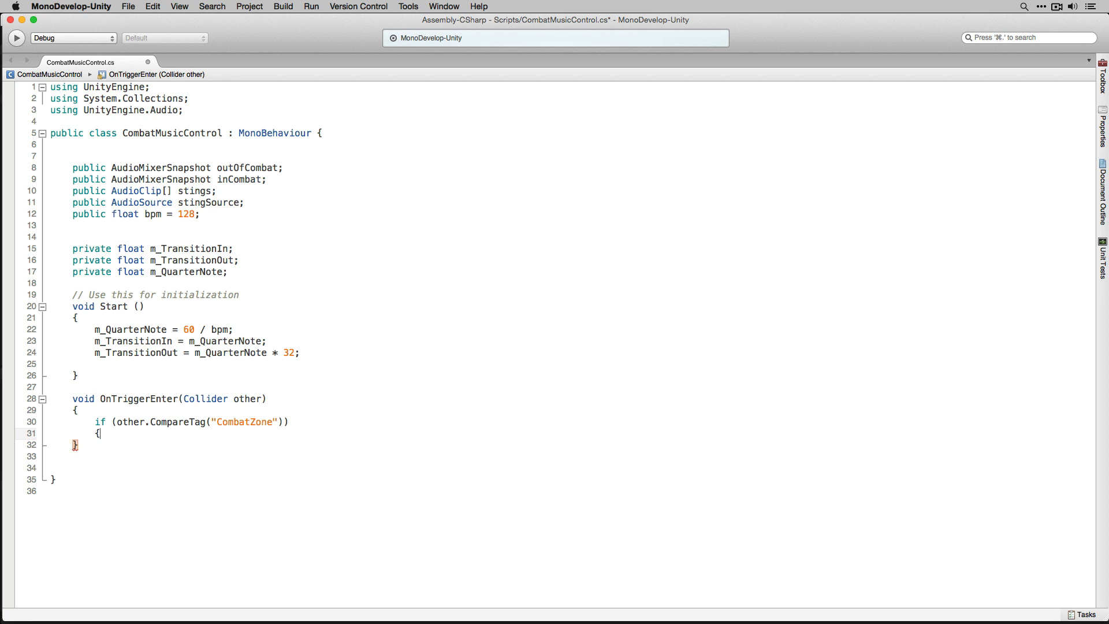
# - Inside the if block, call inCombat.TransitionTo(m_TransitionIn);
pyautogui.press('Return')
pyautogui.write('inCombat.T')
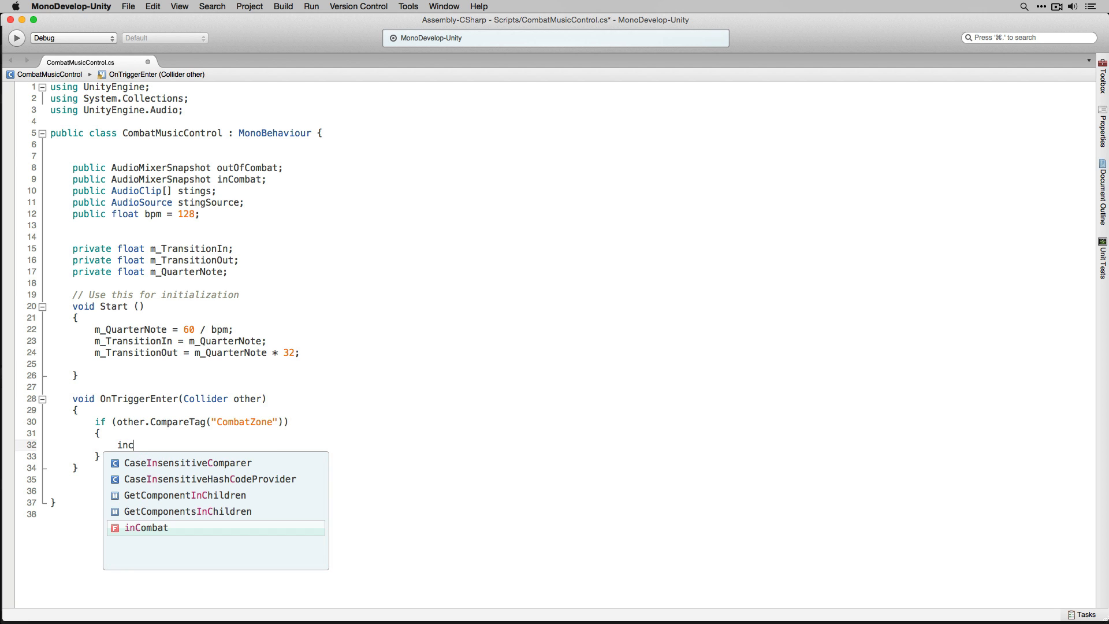
pyautogui.write('ra')
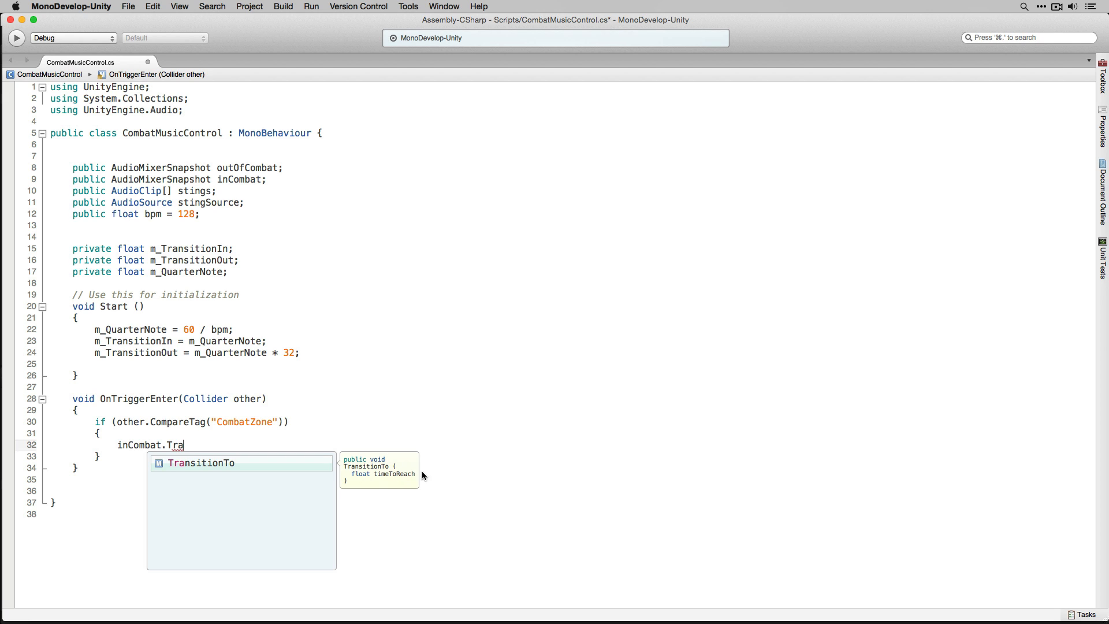
pyautogui.doubleClick(218, 463)
pyautogui.write('()')
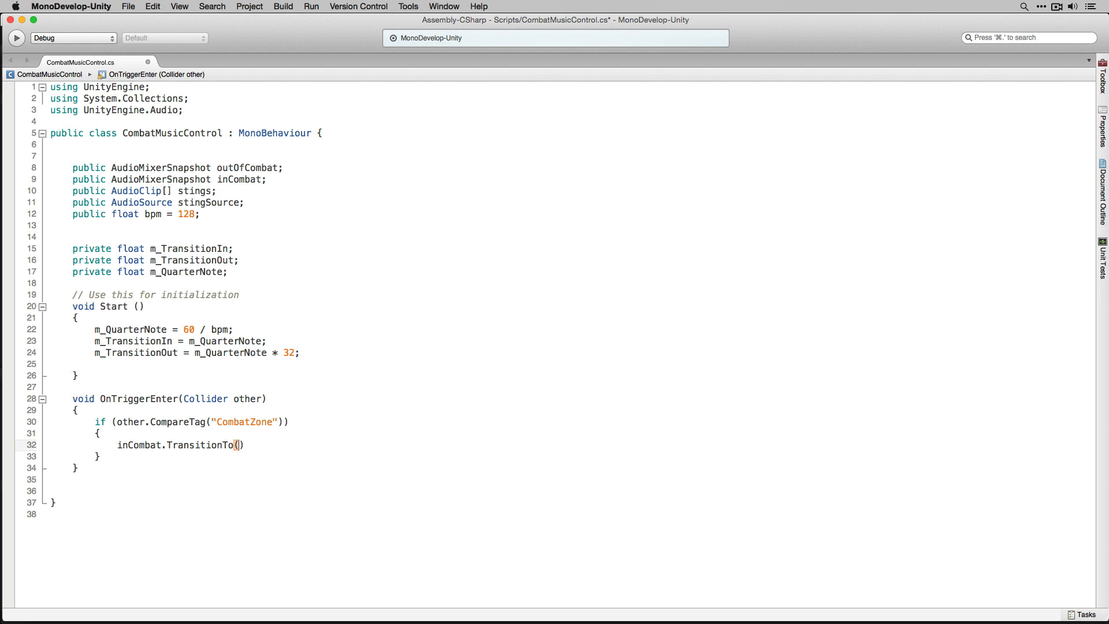
pyautogui.write('m_')
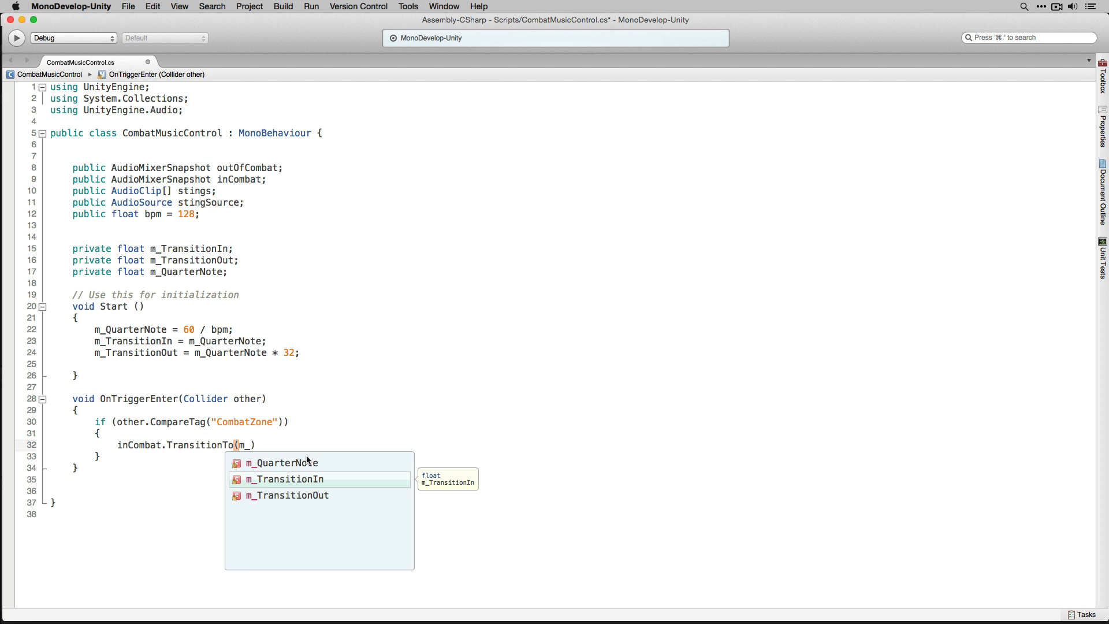
pyautogui.press('Return')
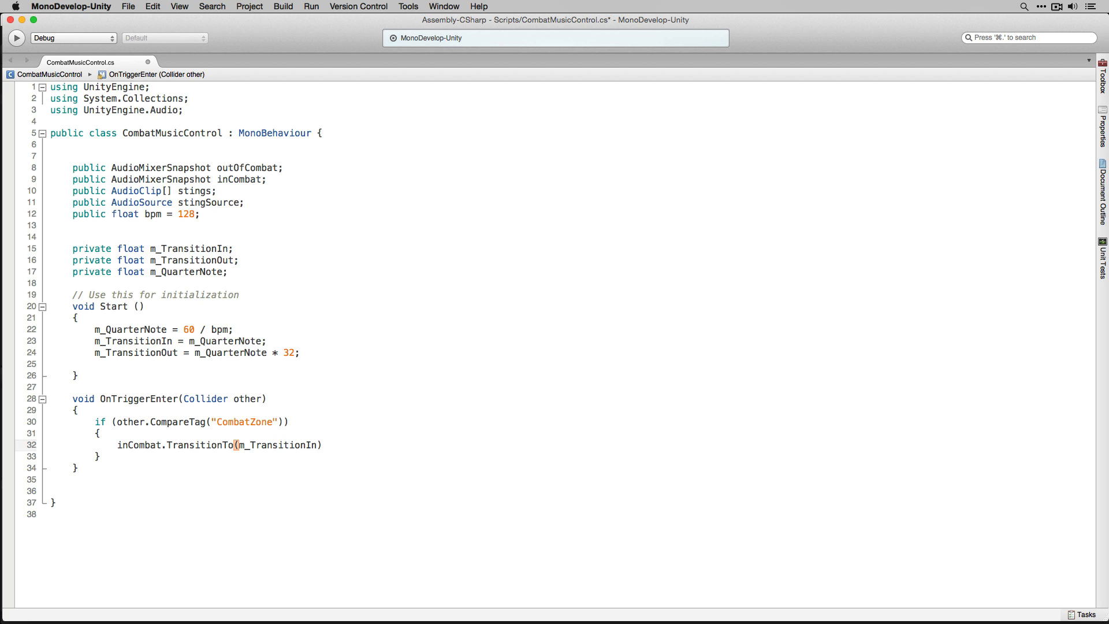
pyautogui.write(';')
# - Add an OnTriggerExit(Collider other) method with braces below OnTriggerEnter
pyautogui.press('Down')
pyautogui.press('Down')
pyautogui.press('Return')
pyautogui.press('Return')
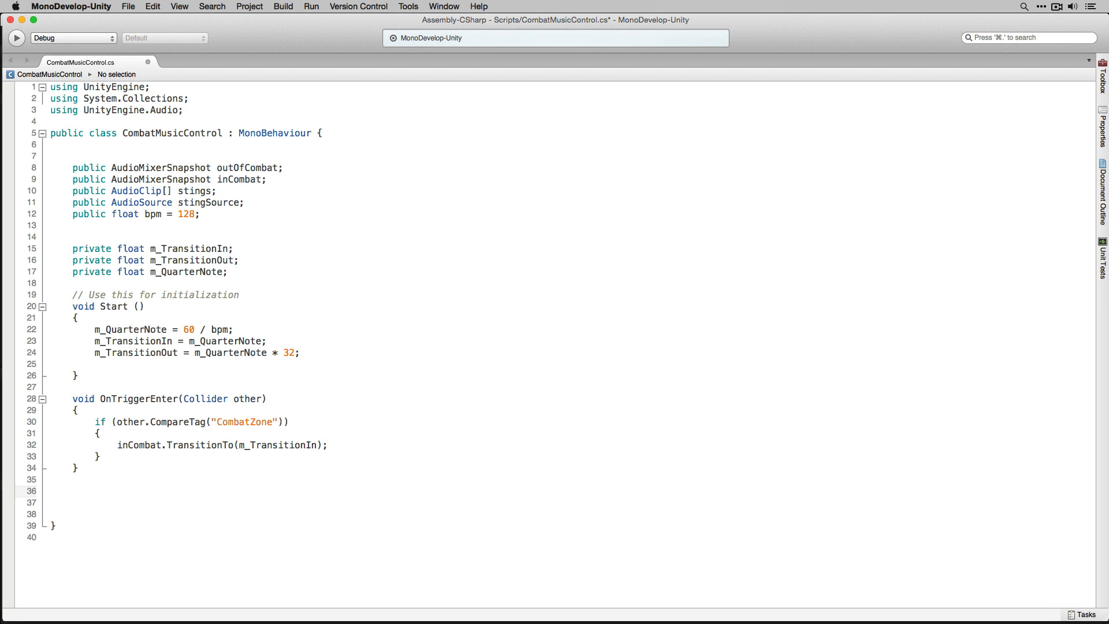
pyautogui.write('void OnTriggerExit(Collider other)')
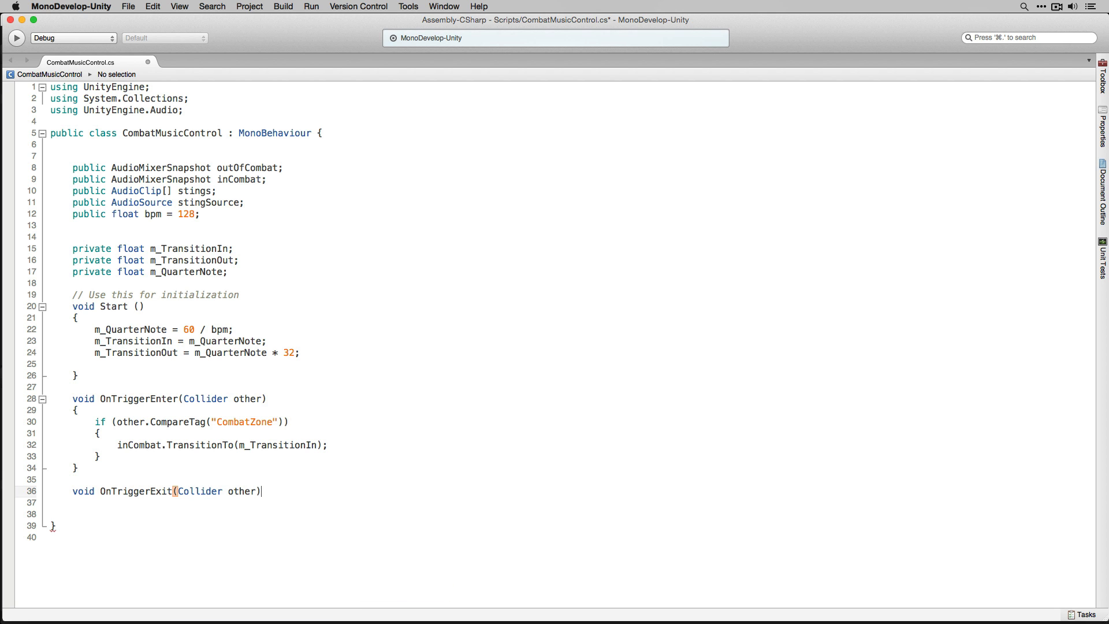
pyautogui.press('Return')
pyautogui.write('{')
pyautogui.press('Return')
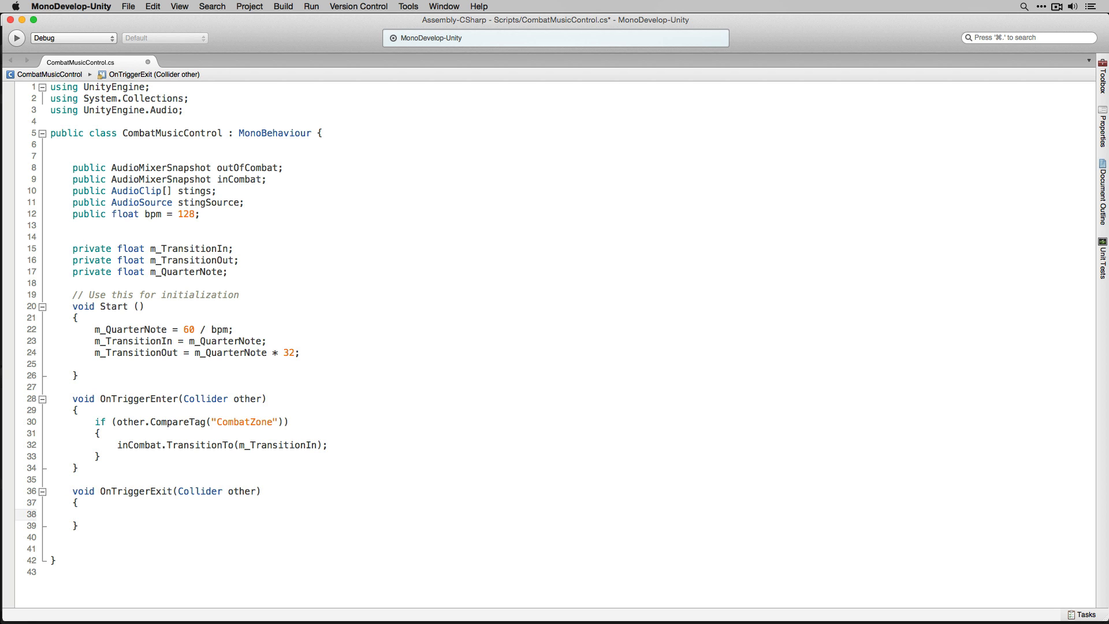
# - Inside OnTriggerExit, add an if statement checking other.CompareTag("CombatZone") with braces
pyautogui.write('if (other.Com')
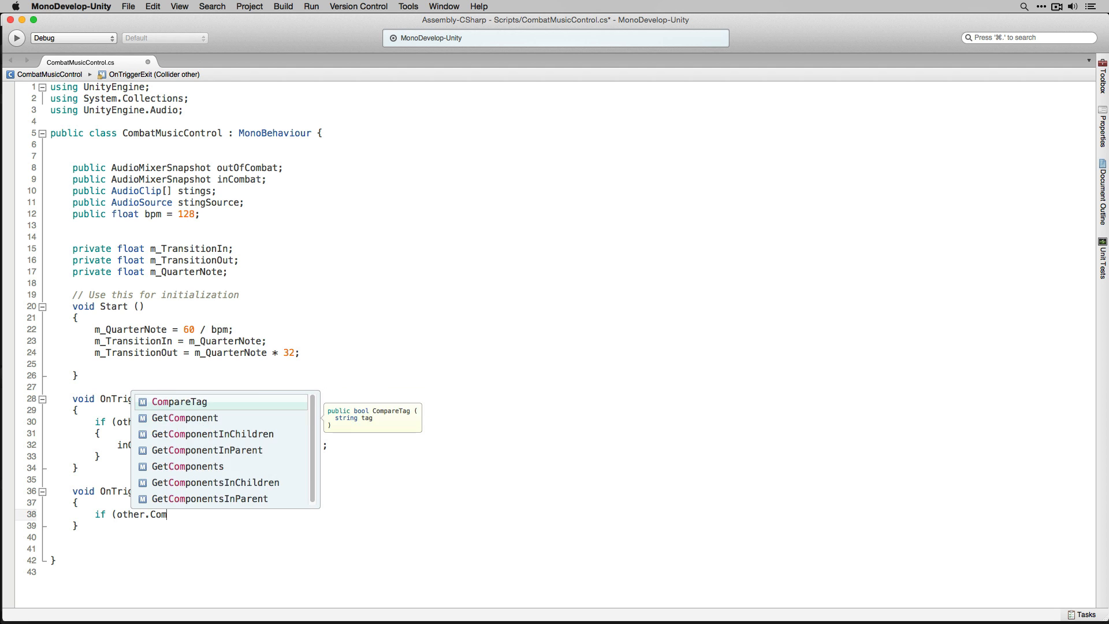
pyautogui.press('Return')
pyautogui.write('(')
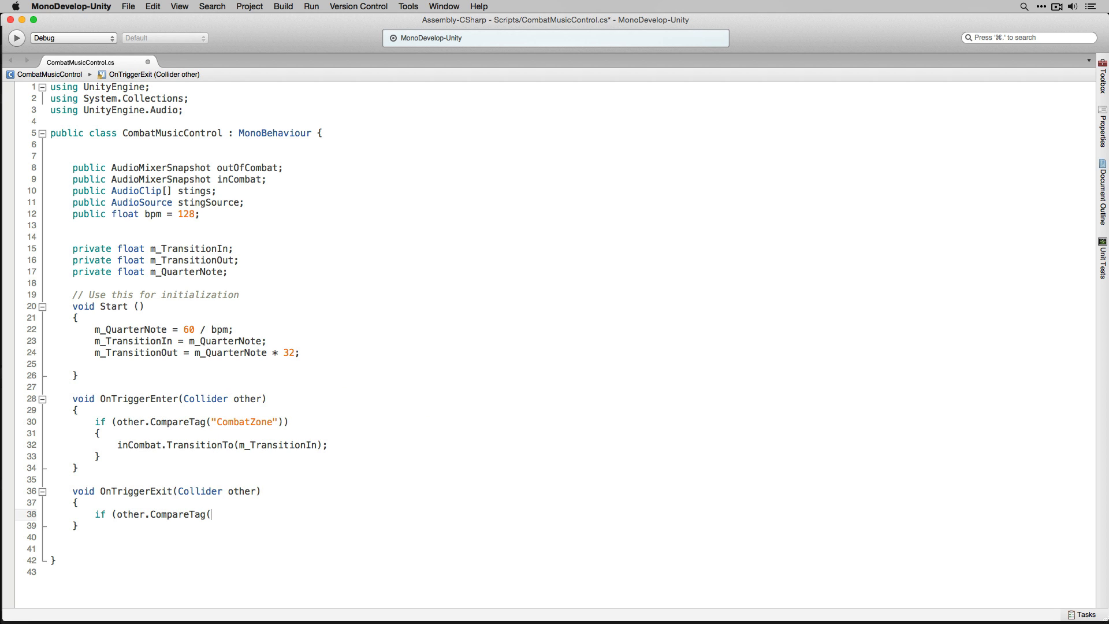
pyautogui.write('"CombatZo')
pyautogui.write('ne:')
pyautogui.write('))')
pyautogui.press('Return')
pyautogui.write('{}')
pyautogui.press('Return')
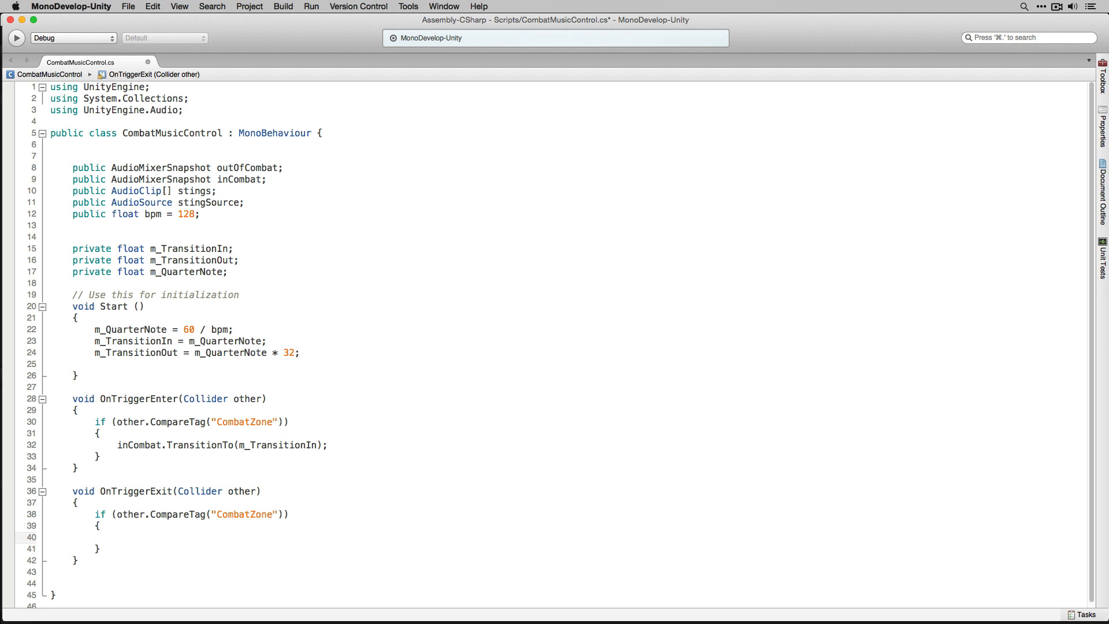
# - Inside that if block, call outOfCombat.TransitionTo(m_TransitionOut); and save the script
pyautogui.write('outOfCombat.Tr')
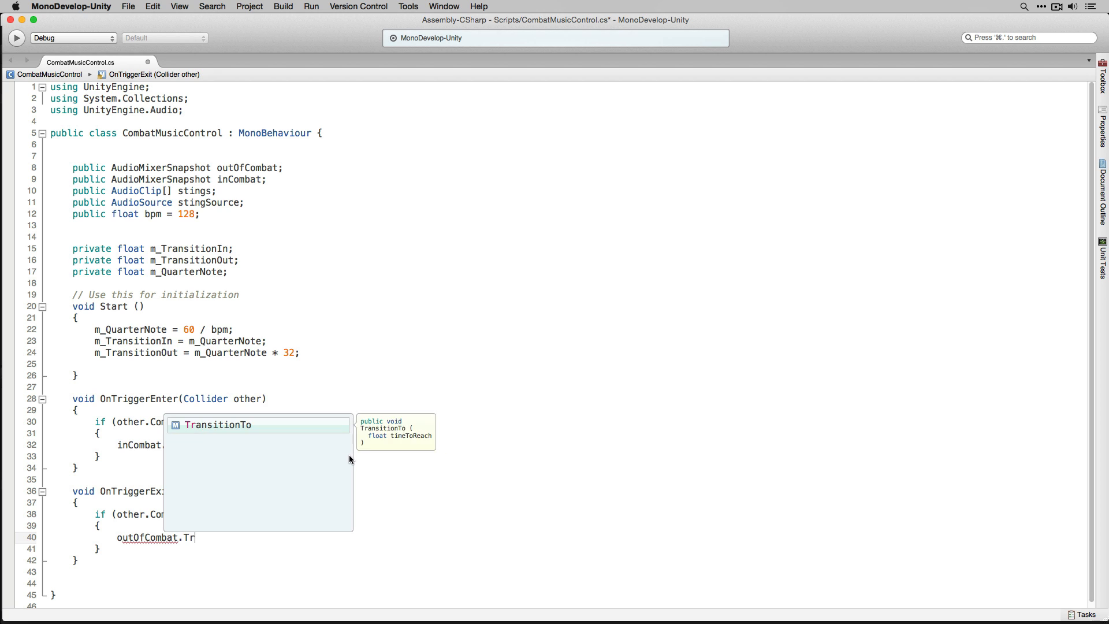
pyautogui.write('ansitionTo(')
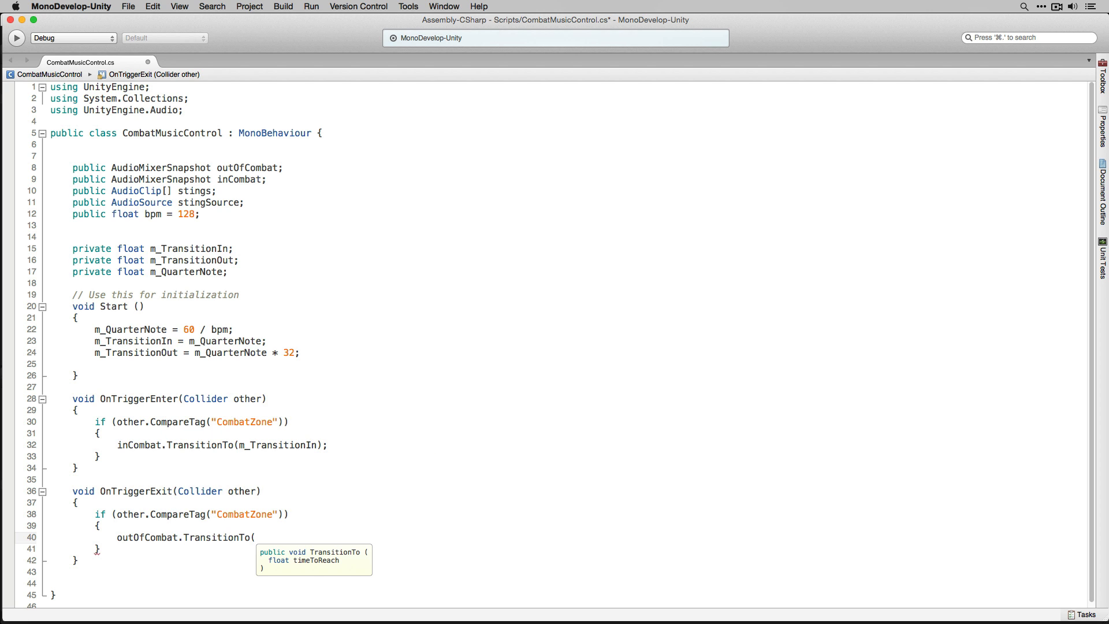
pyautogui.write('m_')
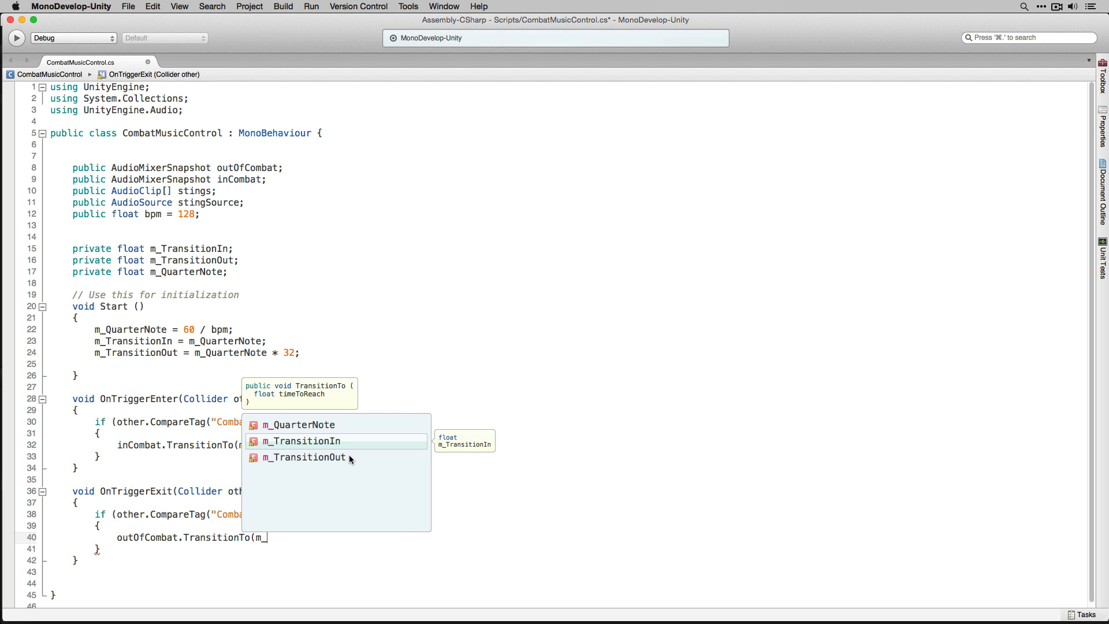
pyautogui.doubleClick(349, 455)
pyautogui.write(');')
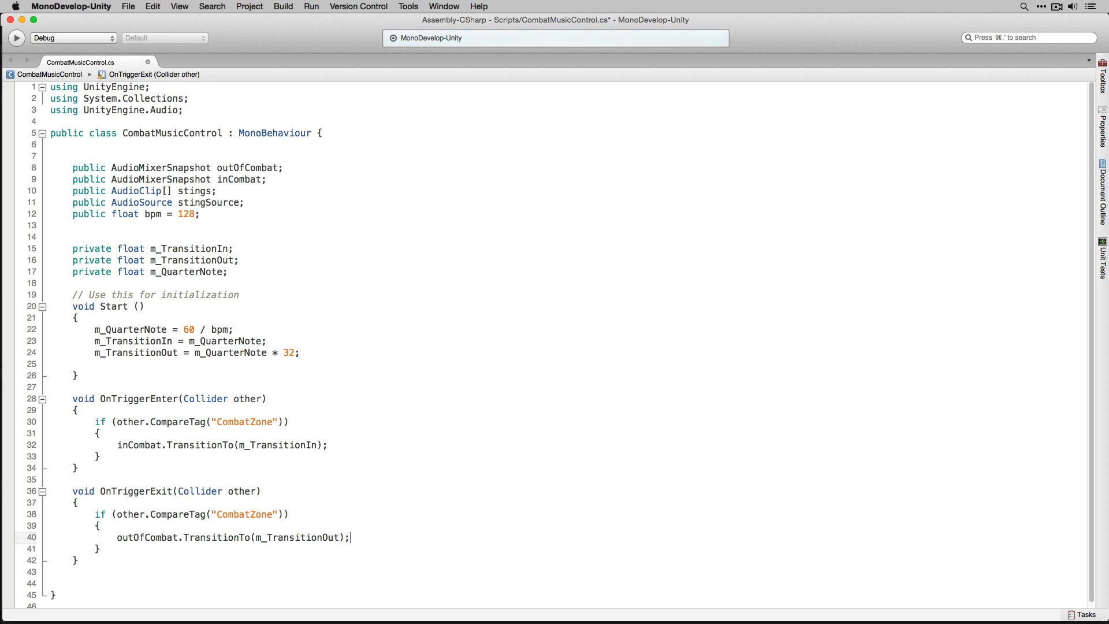
pyautogui.press('super+s')
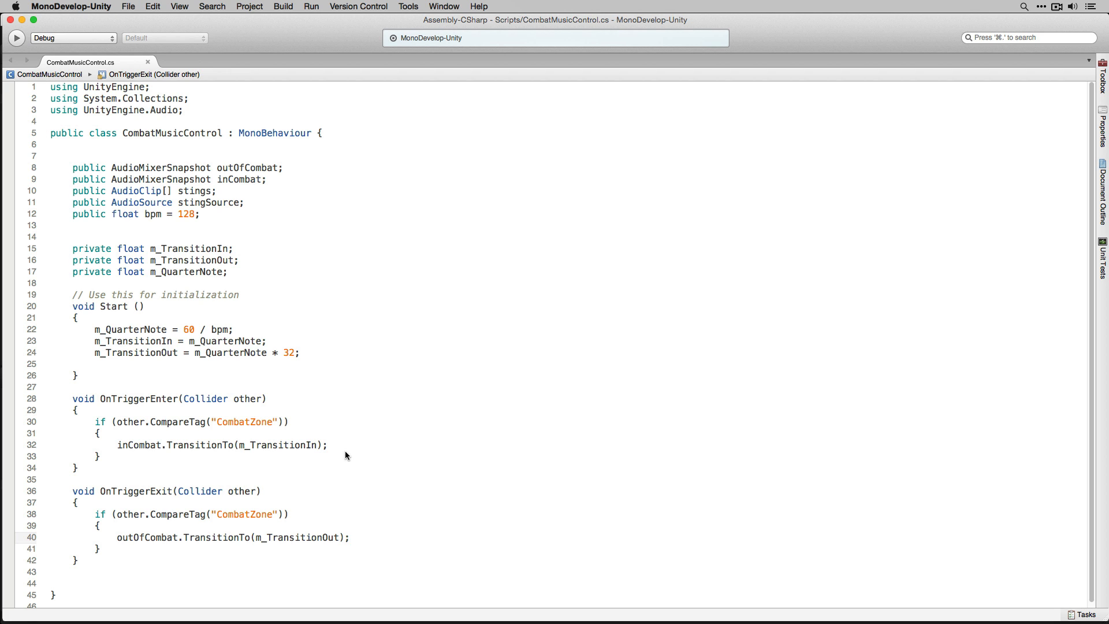
# - Switch to Unity and attach the CombatMusicControl script to the RigidBodyFPSController object
pyautogui.press('super+Tab')
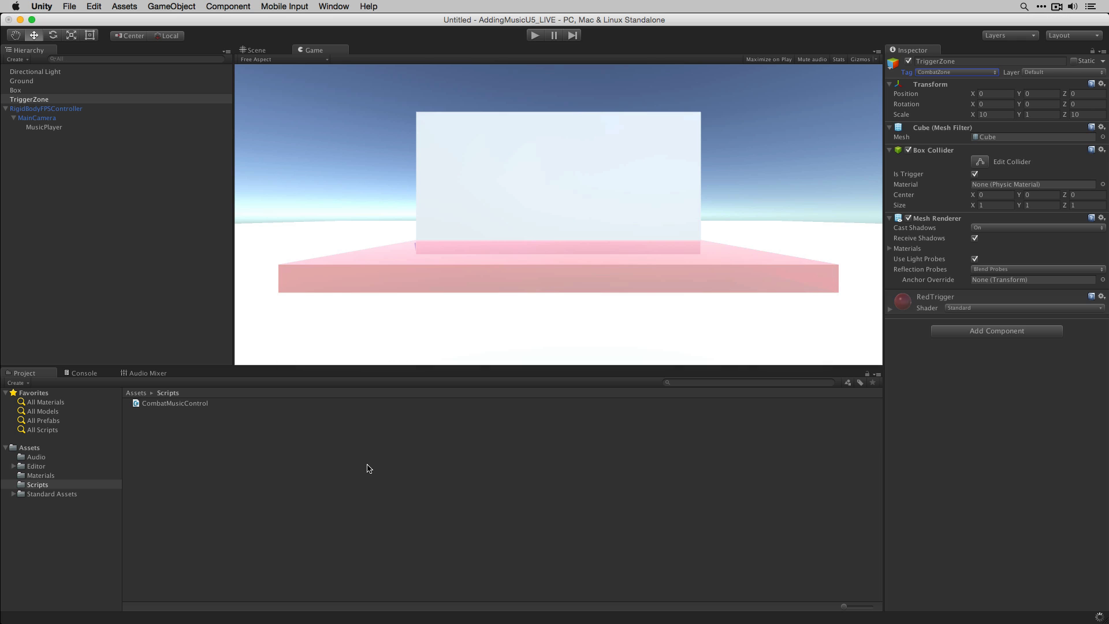
pyautogui.click(68, 110)
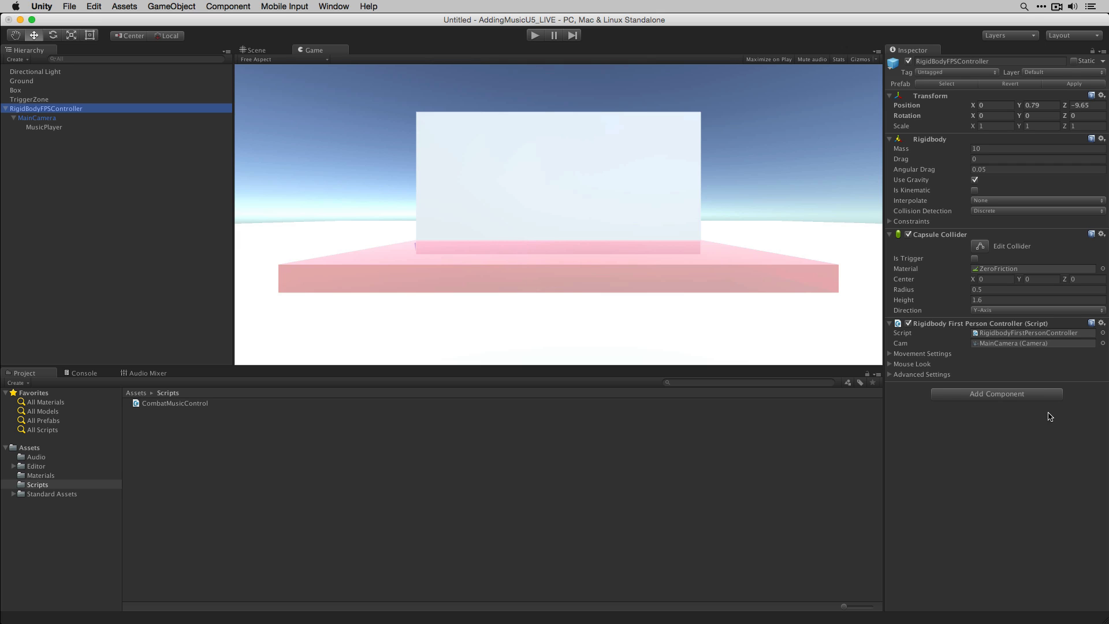
pyautogui.click(1031, 397)
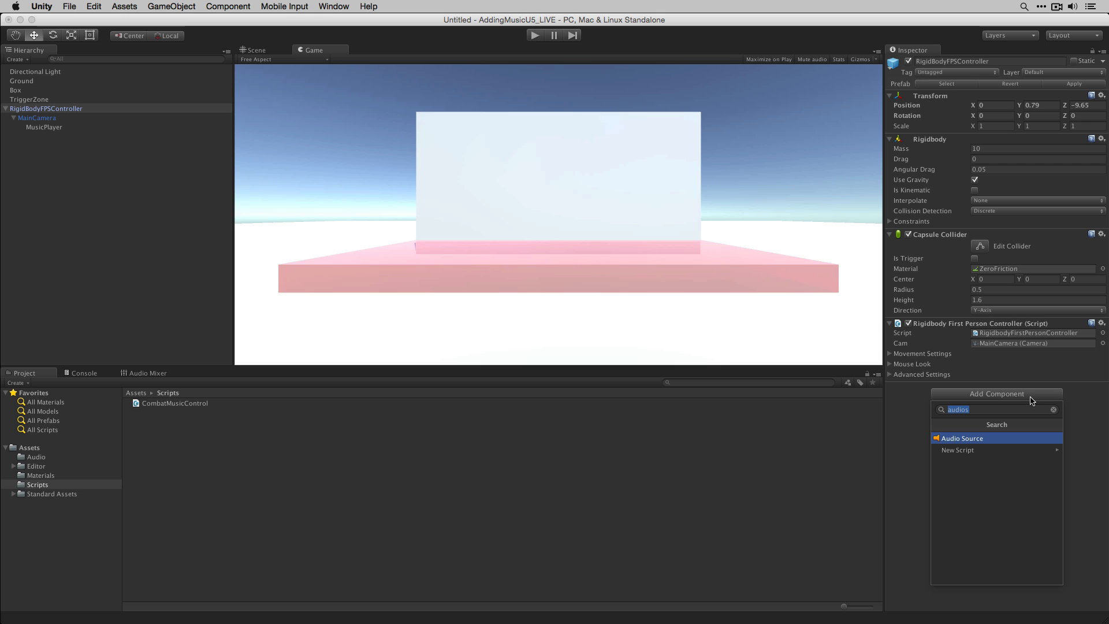
pyautogui.click(189, 409)
pyautogui.moveTo(189, 403); pyautogui.dragTo(984, 472)
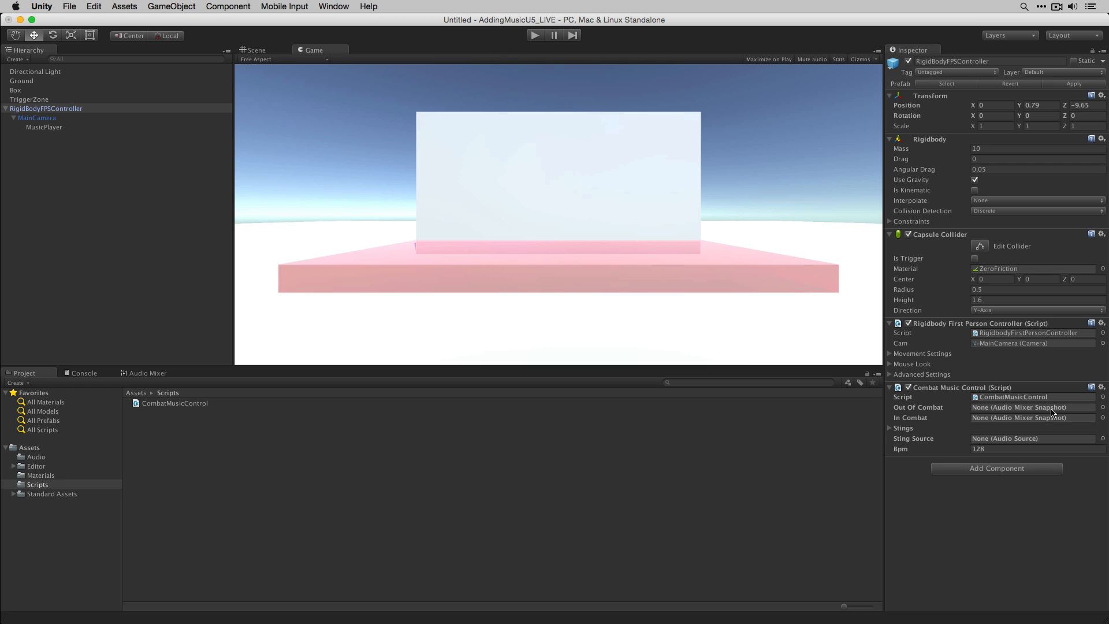
# - Set the Combat Music Control's Out Of Combat snapshot to Quiet
pyautogui.click(1103, 407)
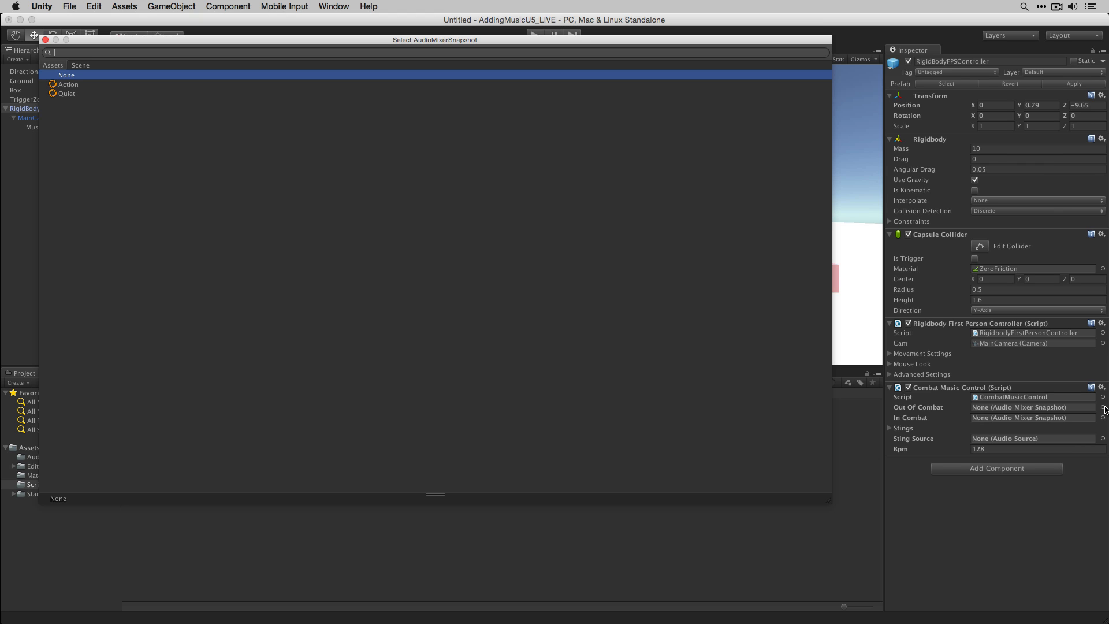
pyautogui.click(67, 94)
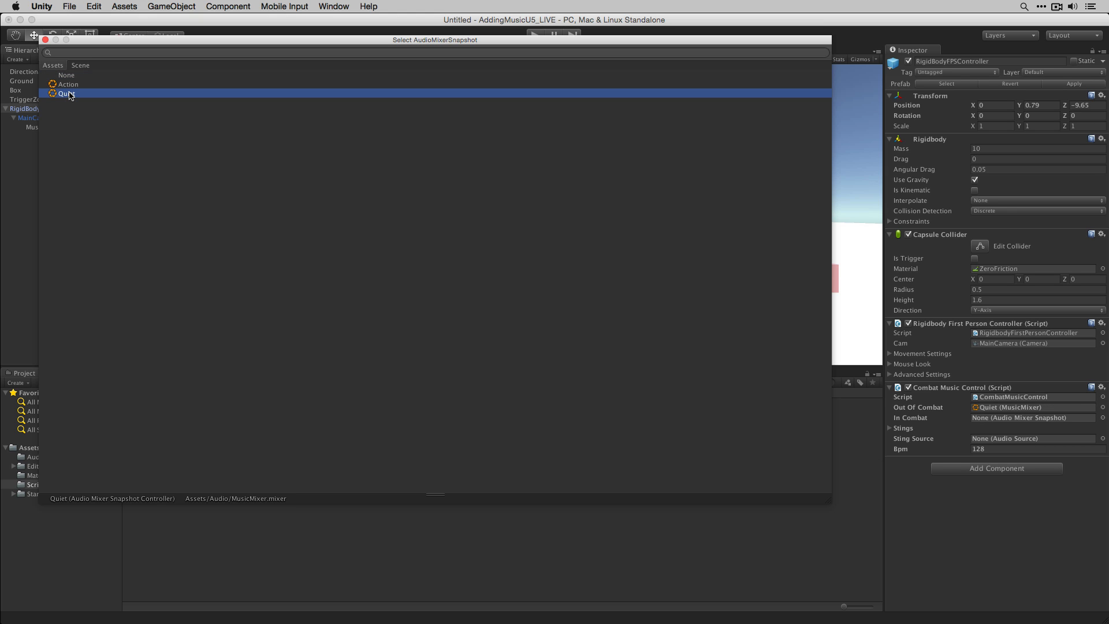
pyautogui.doubleClick(67, 94)
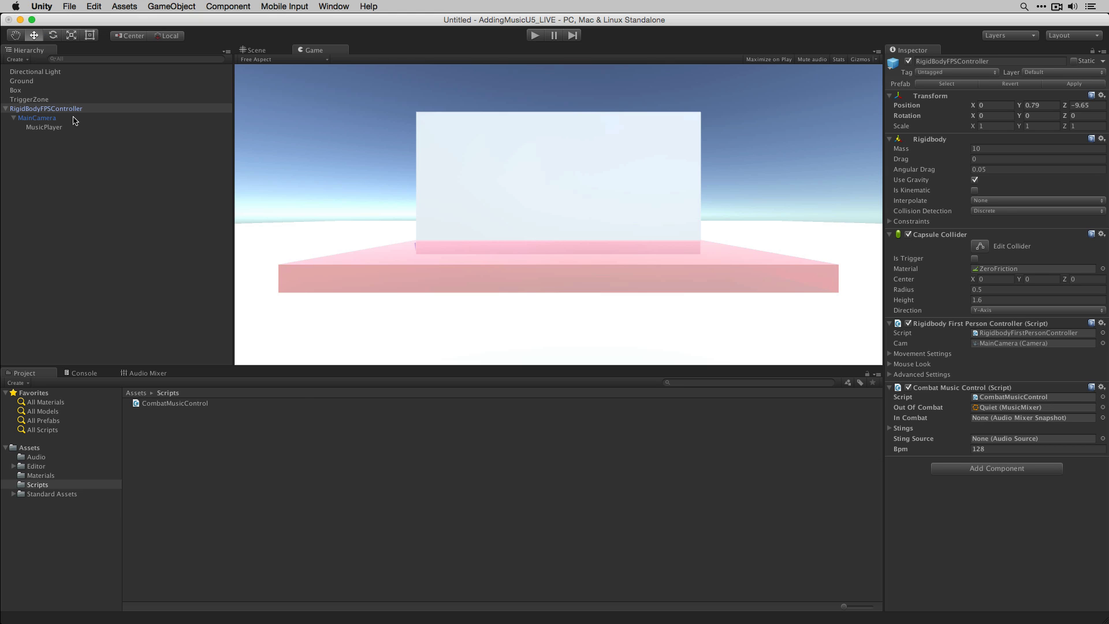
# - Open the Audio folder's MusicMixer and assign its Action snapshot to the In Combat field
pyautogui.click(45, 458)
pyautogui.click(128, 412)
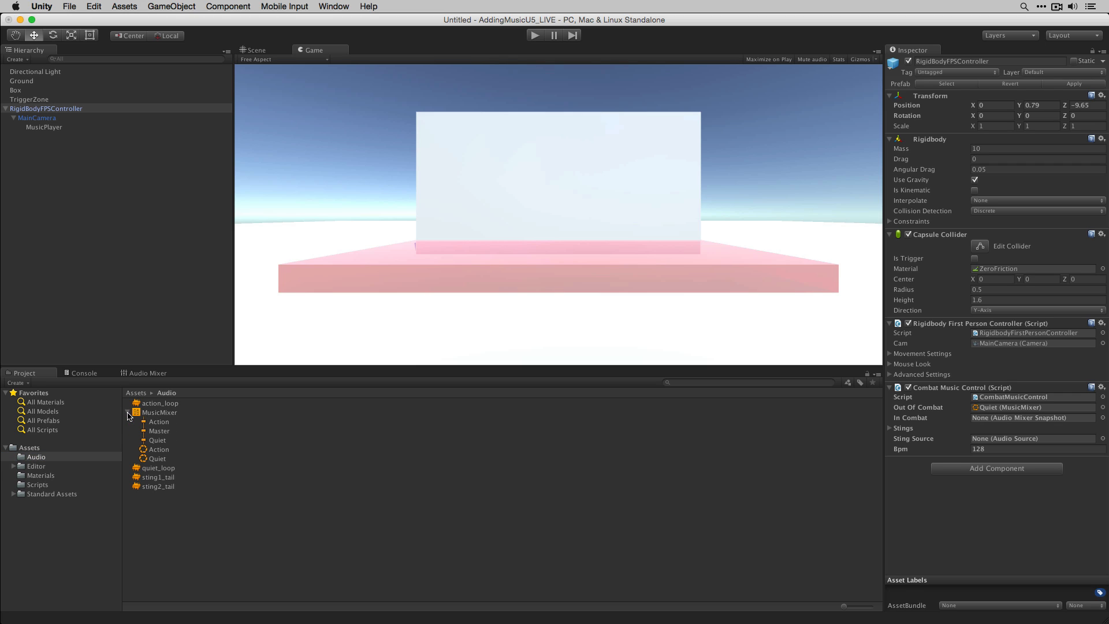
pyautogui.click(157, 451)
pyautogui.moveTo(158, 452); pyautogui.dragTo(1005, 420)
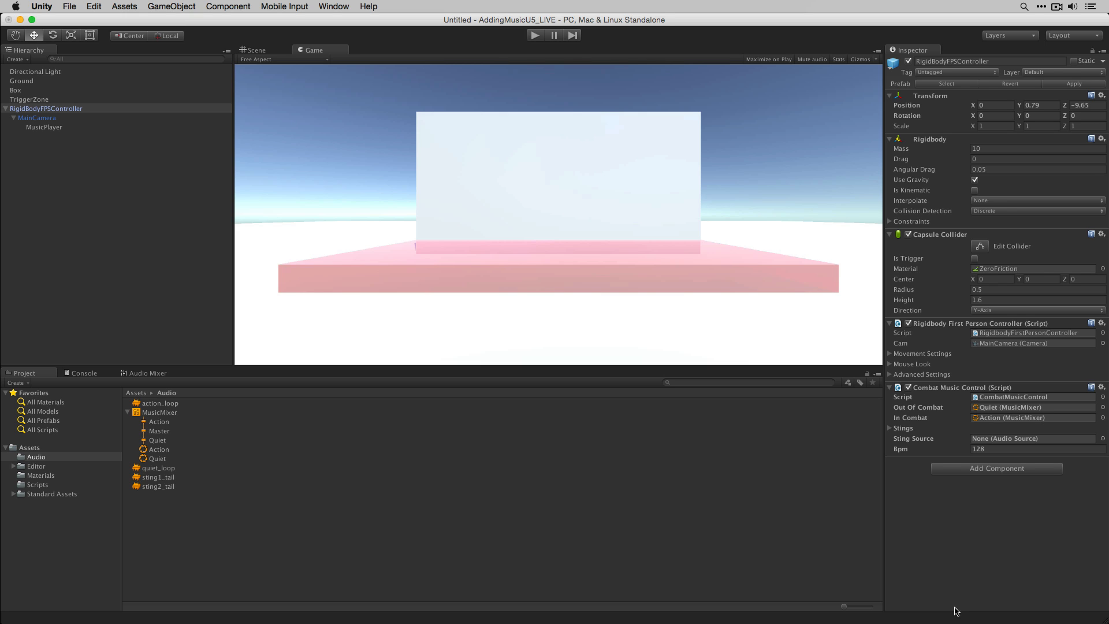
# - Enter Play mode and walk the first-person controller forward into the trigger zone to test the music switching
pyautogui.click(532, 37)
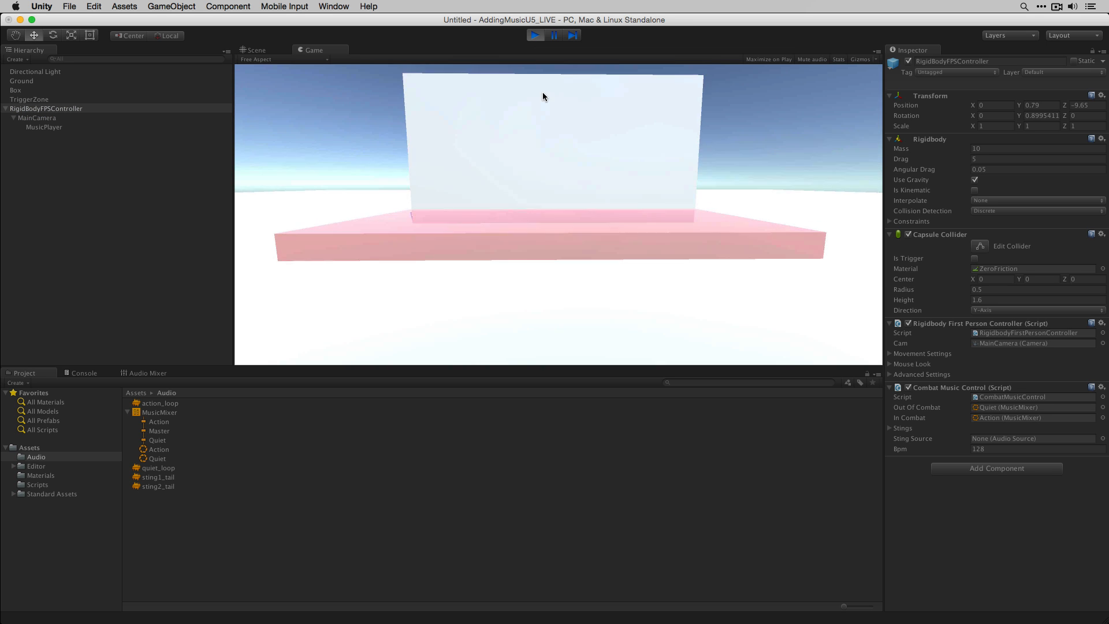
pyautogui.press('w')
pyautogui.press('w')
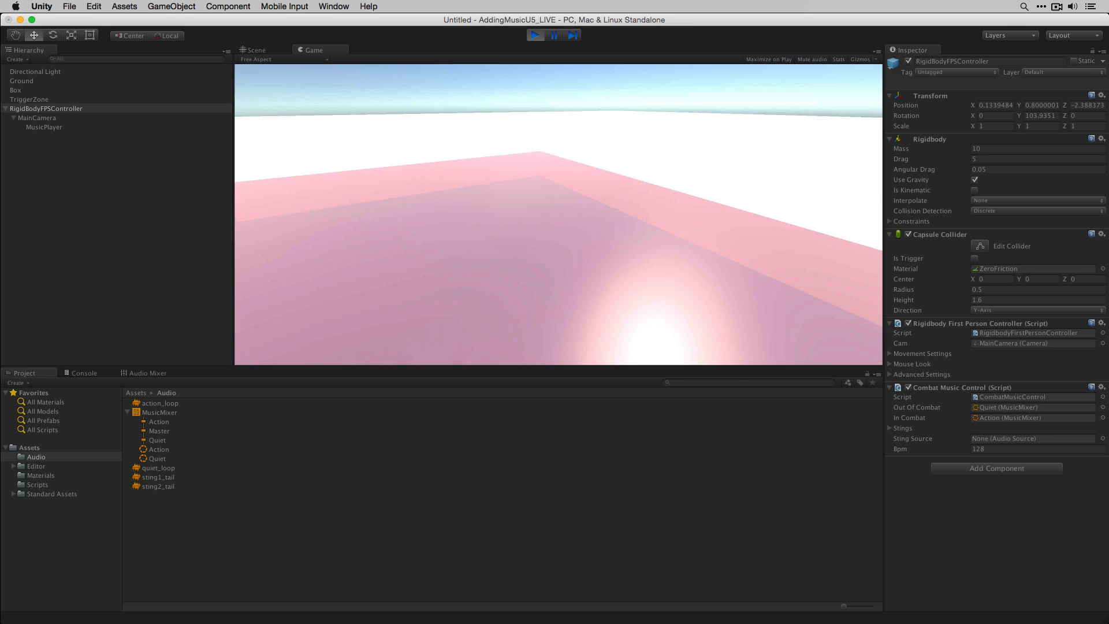
pyautogui.press('w')
pyautogui.press('w')
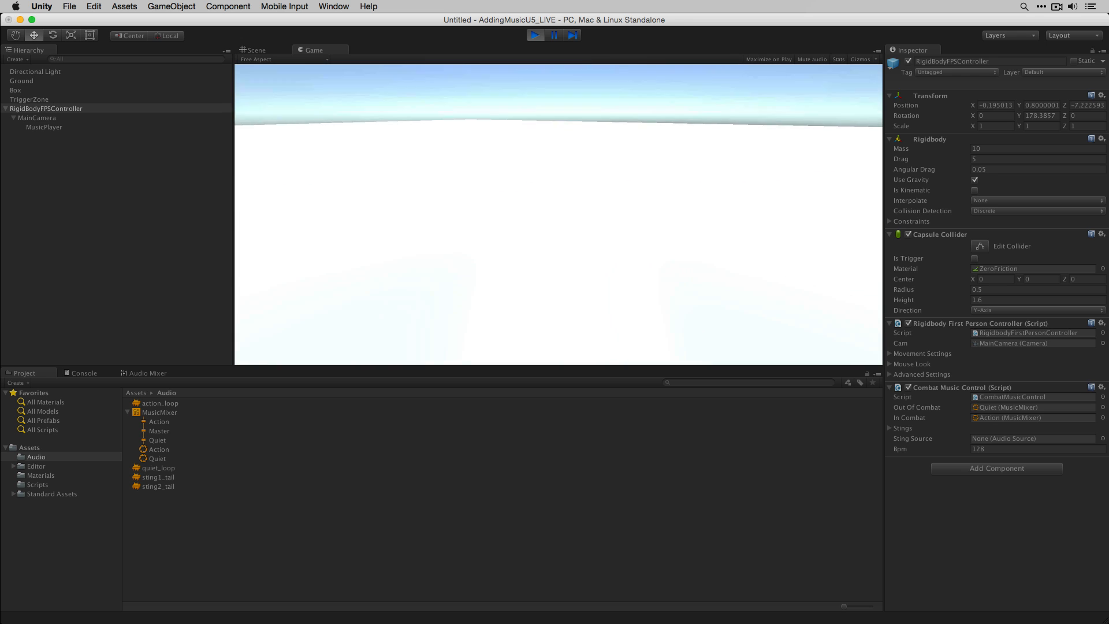
# - Watch the Audio Mixer snapshots while walking in and out of the trigger zone again, and exit Play mode
pyautogui.click(144, 373)
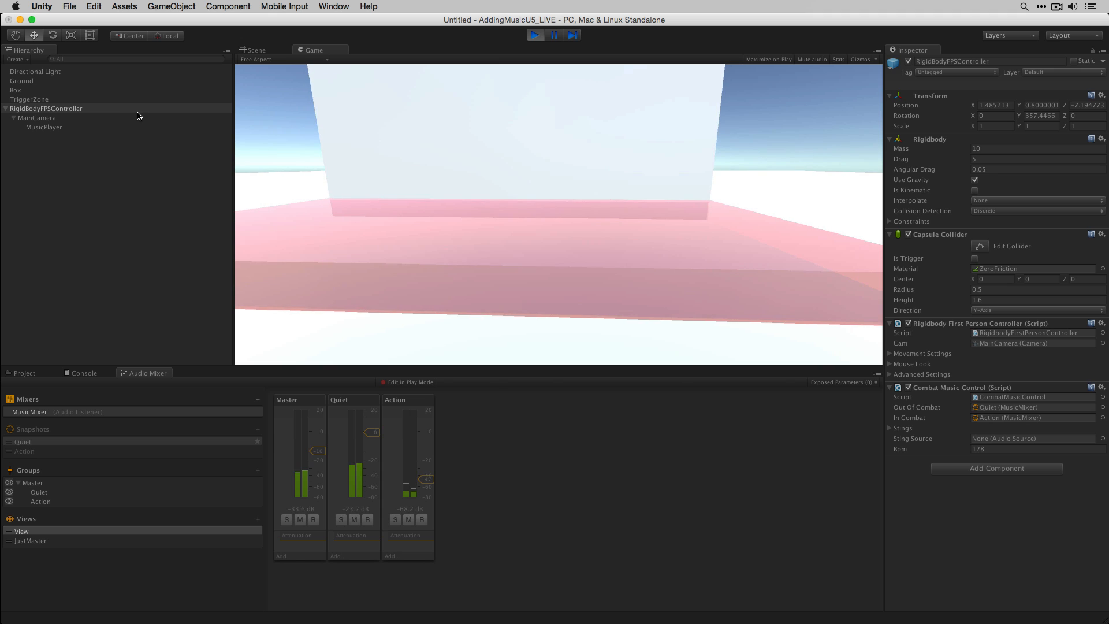
pyautogui.press('w')
pyautogui.press('w')
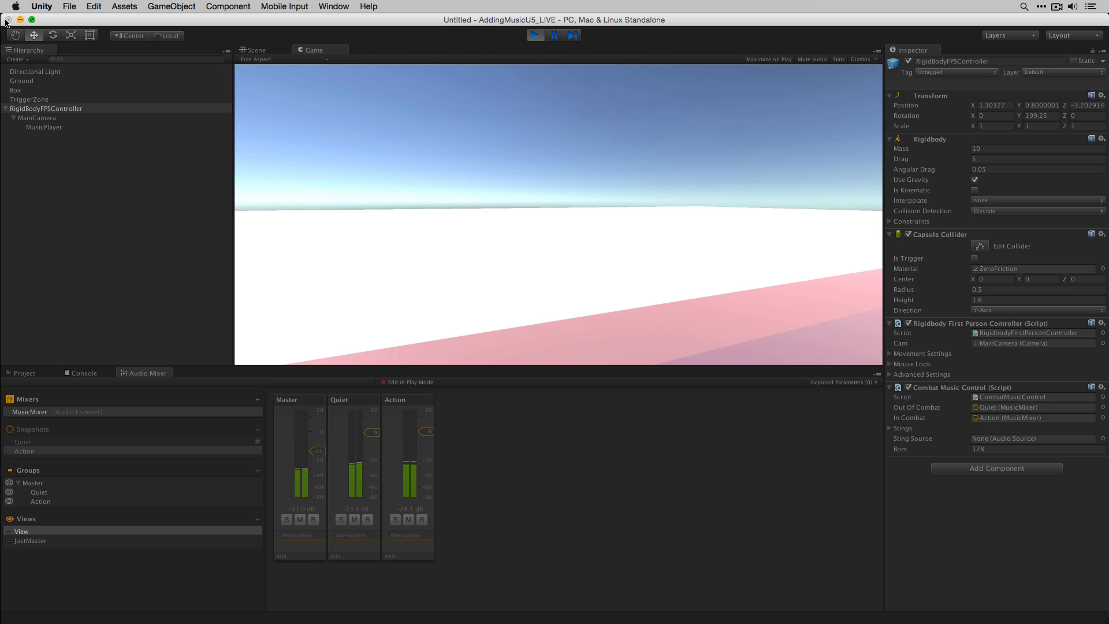
pyautogui.press('w')
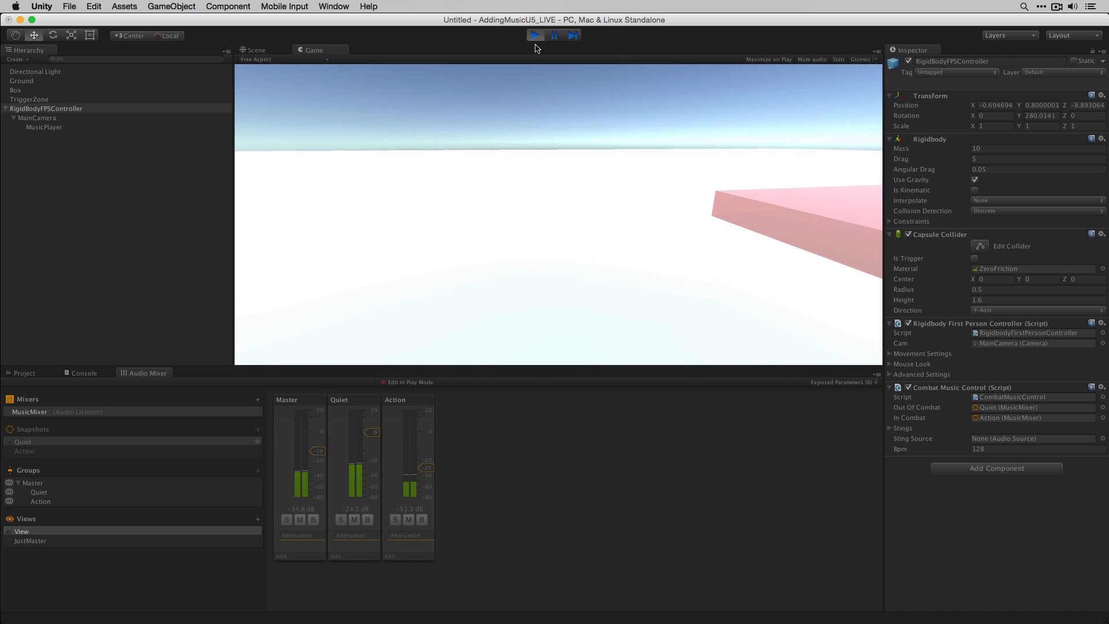
pyautogui.click(535, 35)
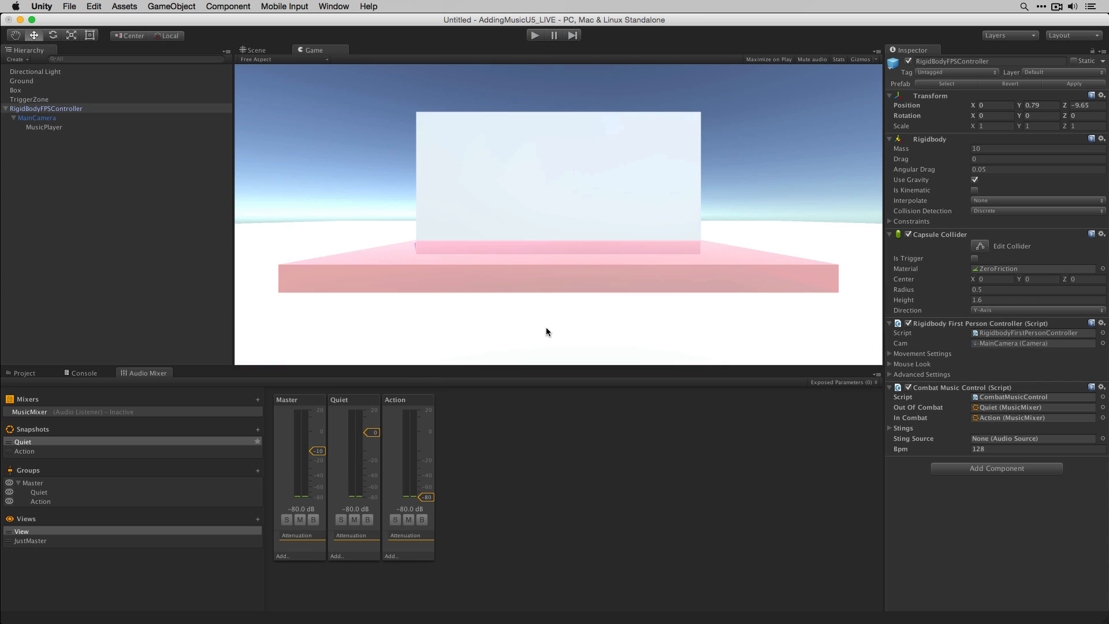
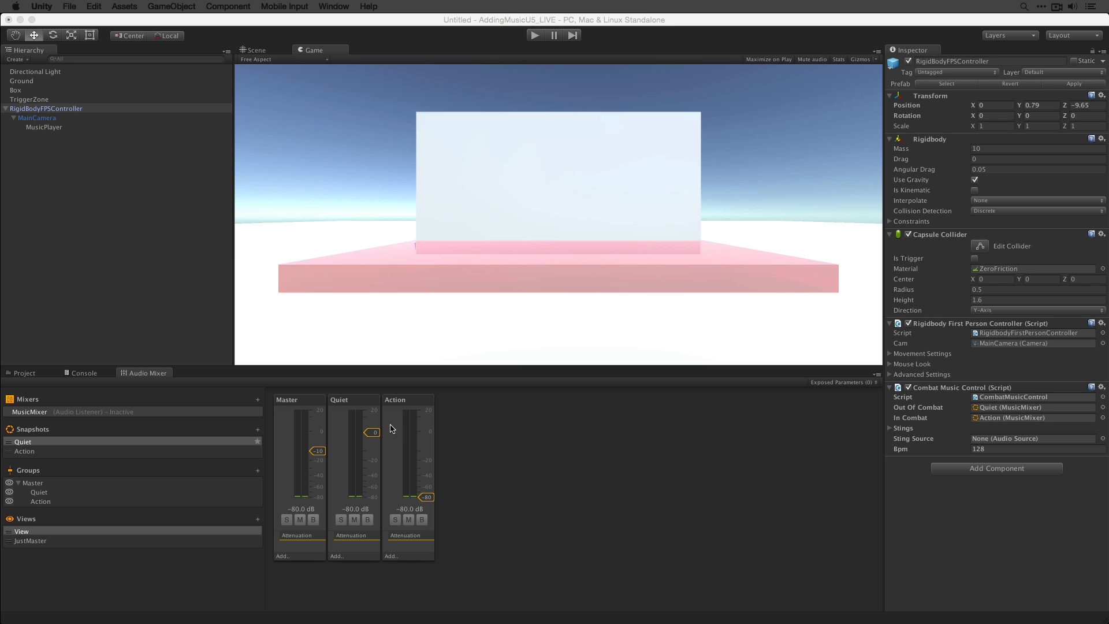
# - Create an empty child object under MusicPlayer and name it StingPlayer
pyautogui.click(84, 126)
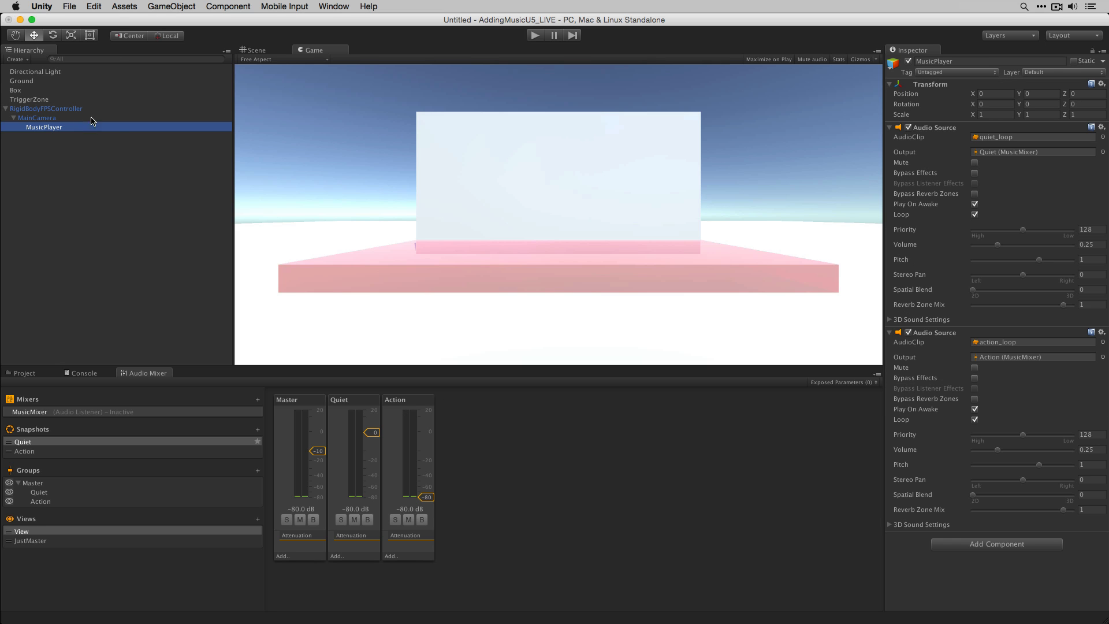
pyautogui.click(169, 6)
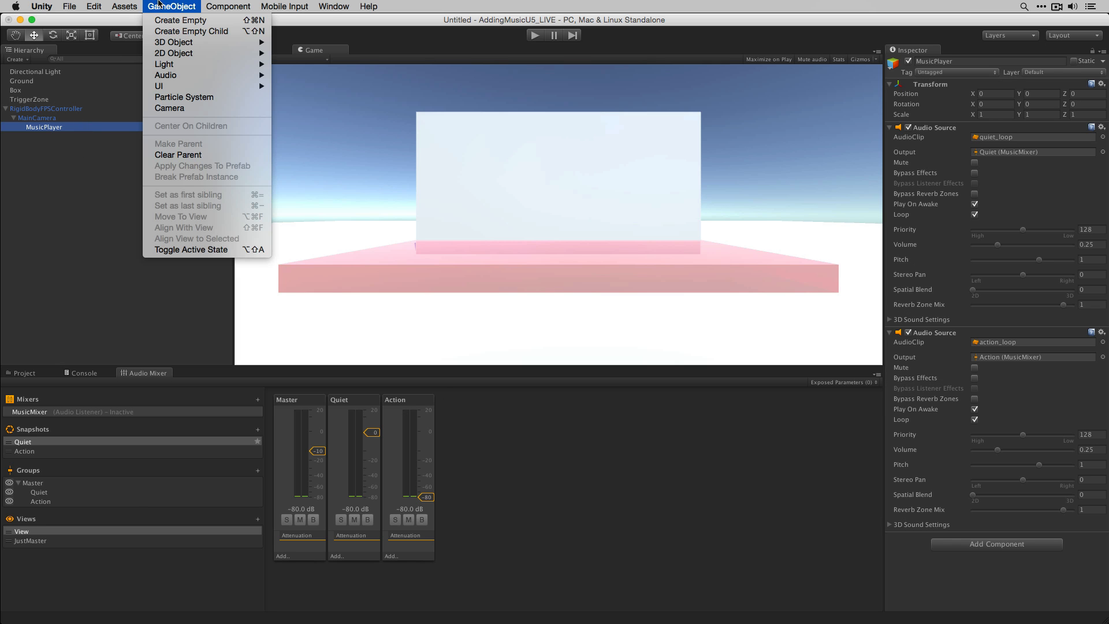
pyautogui.click(172, 35)
pyautogui.click(948, 60)
pyautogui.write('S')
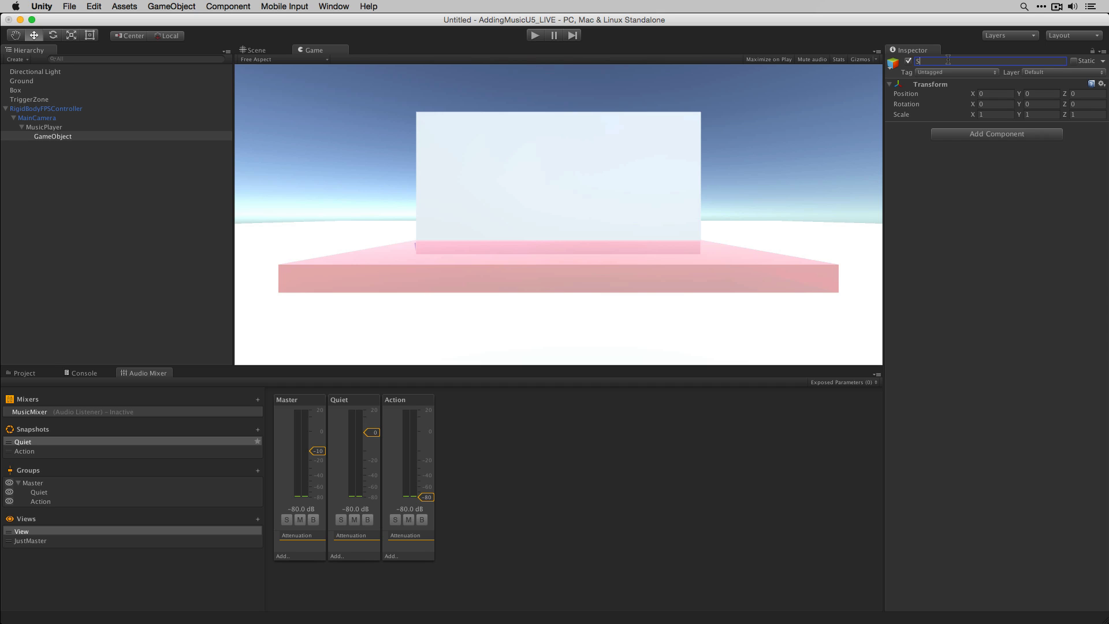
pyautogui.write('tingPlayer')
pyautogui.press('Return')
# - Add an Audio Source to StingPlayer and turn off its Bypass Listener Effects and Play On Awake options
pyautogui.click(974, 134)
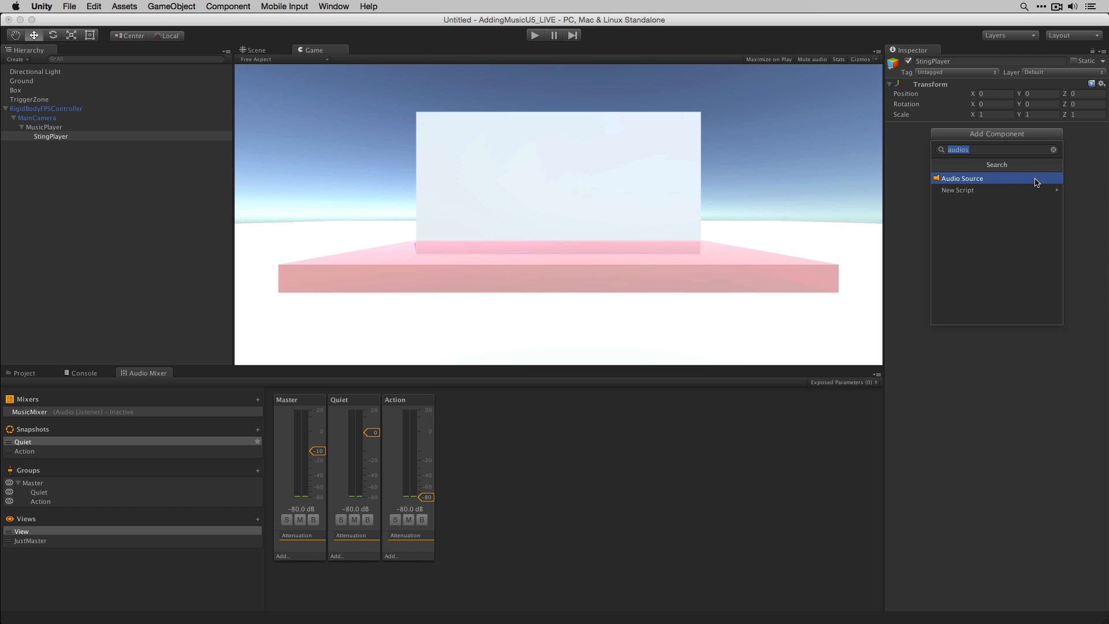
pyautogui.click(1037, 183)
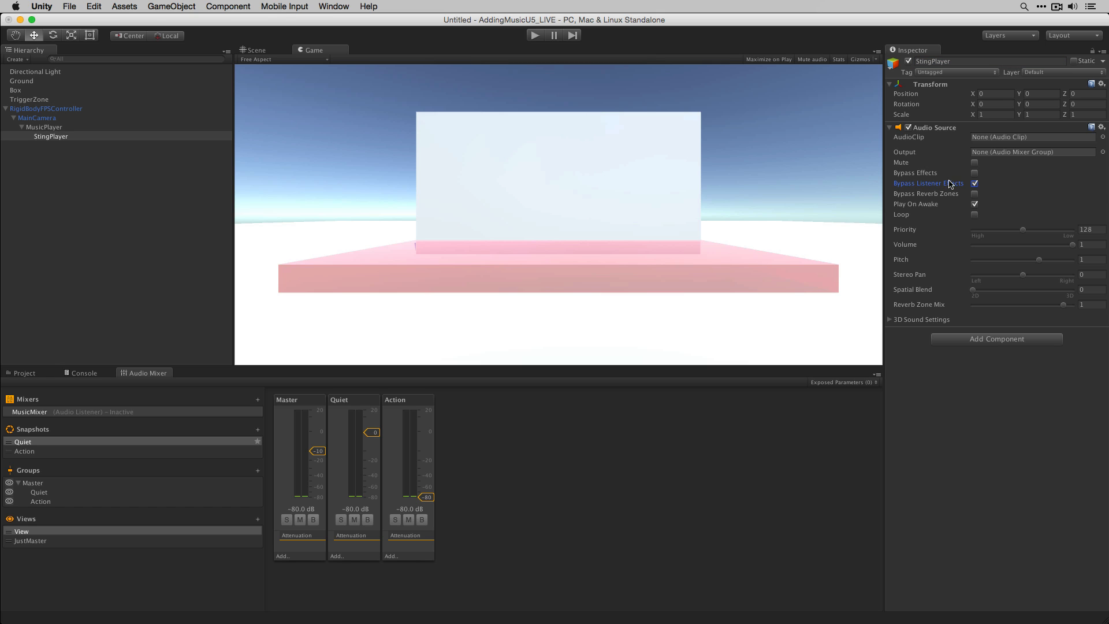
pyautogui.click(976, 184)
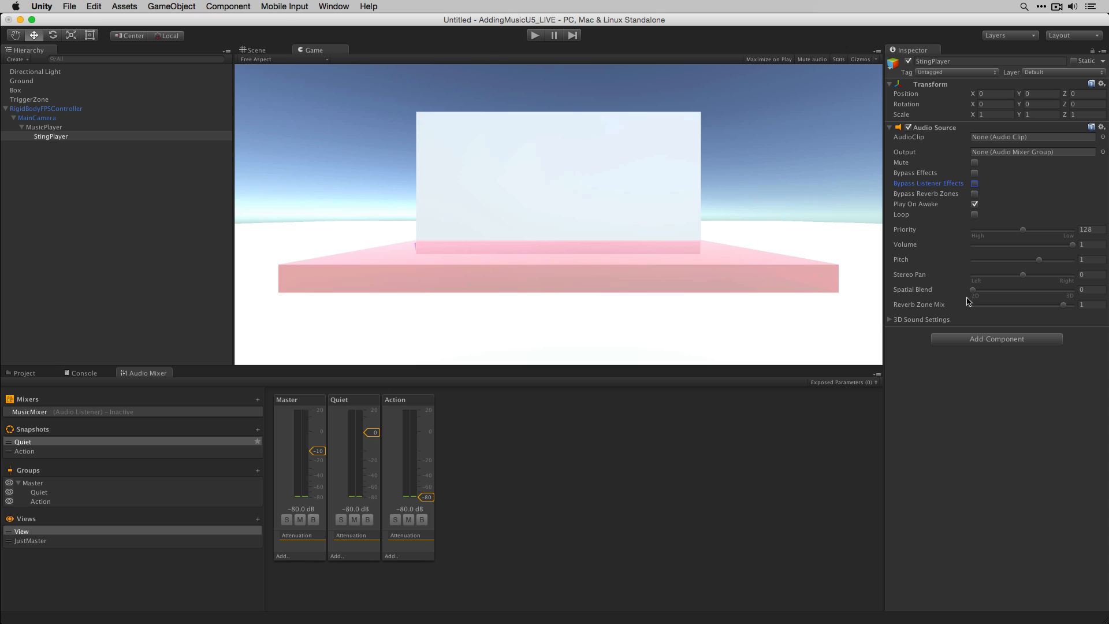
pyautogui.click(975, 205)
# - Add a new group named Stings under the Master group of the MusicMixer
pyautogui.click(53, 469)
pyautogui.click(78, 483)
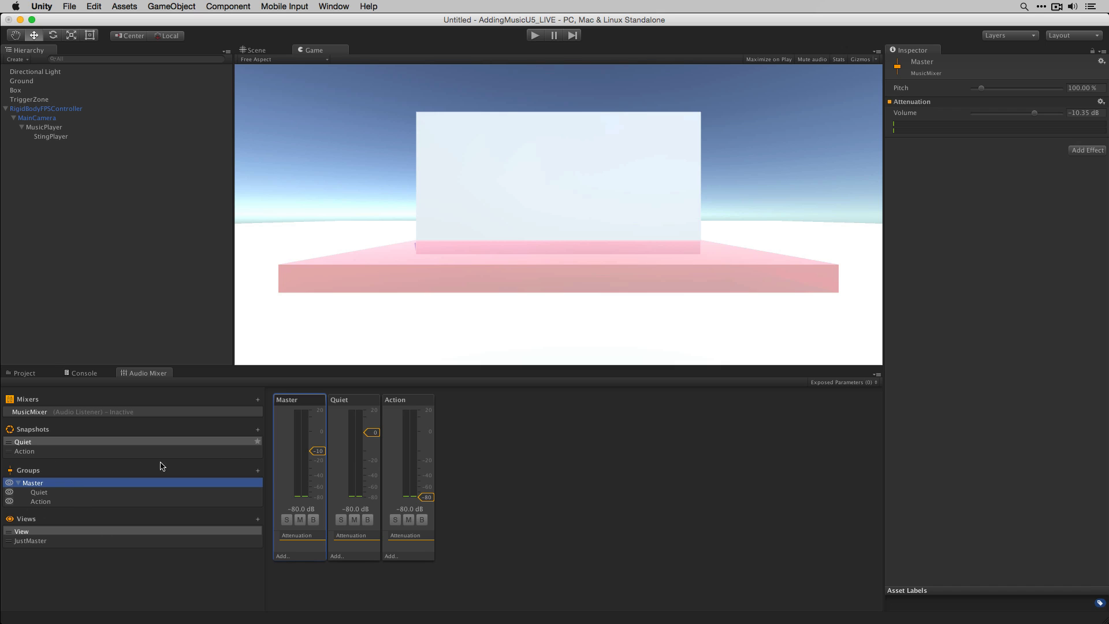
pyautogui.click(257, 471)
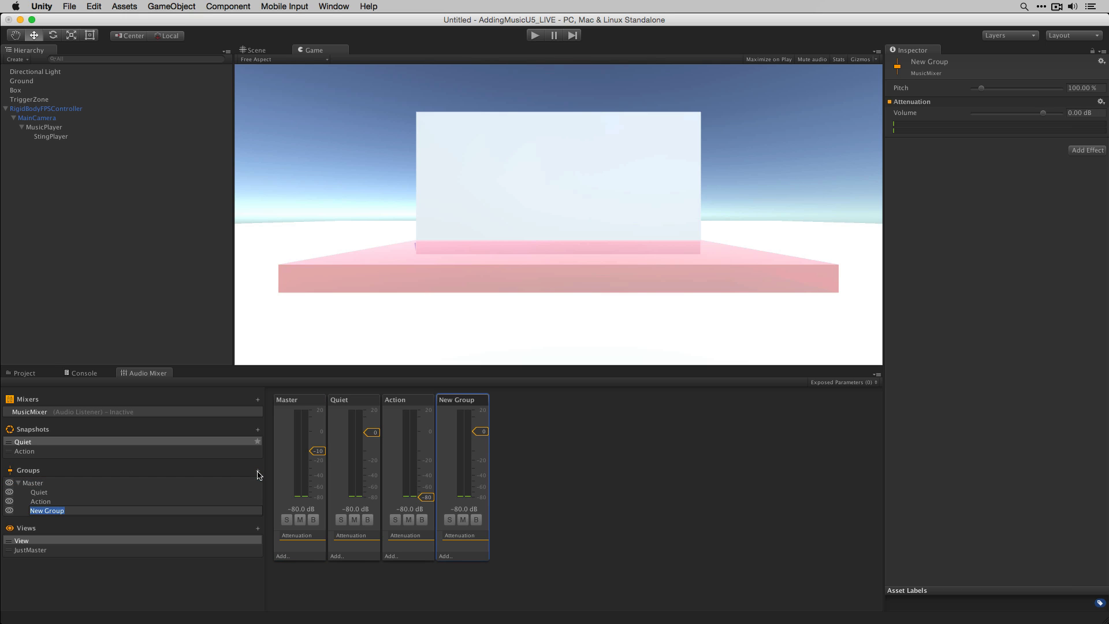
pyautogui.write('Stings')
pyautogui.press('Return')
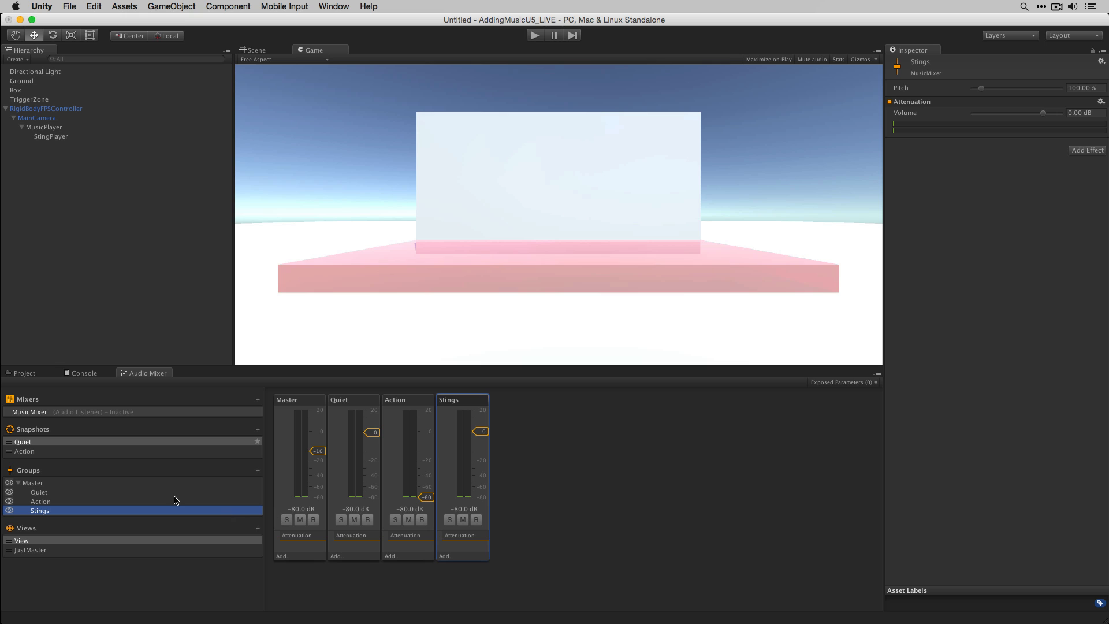
# - Check the Stings group's fader in the Action and Quiet snapshots
pyautogui.click(46, 451)
pyautogui.click(56, 442)
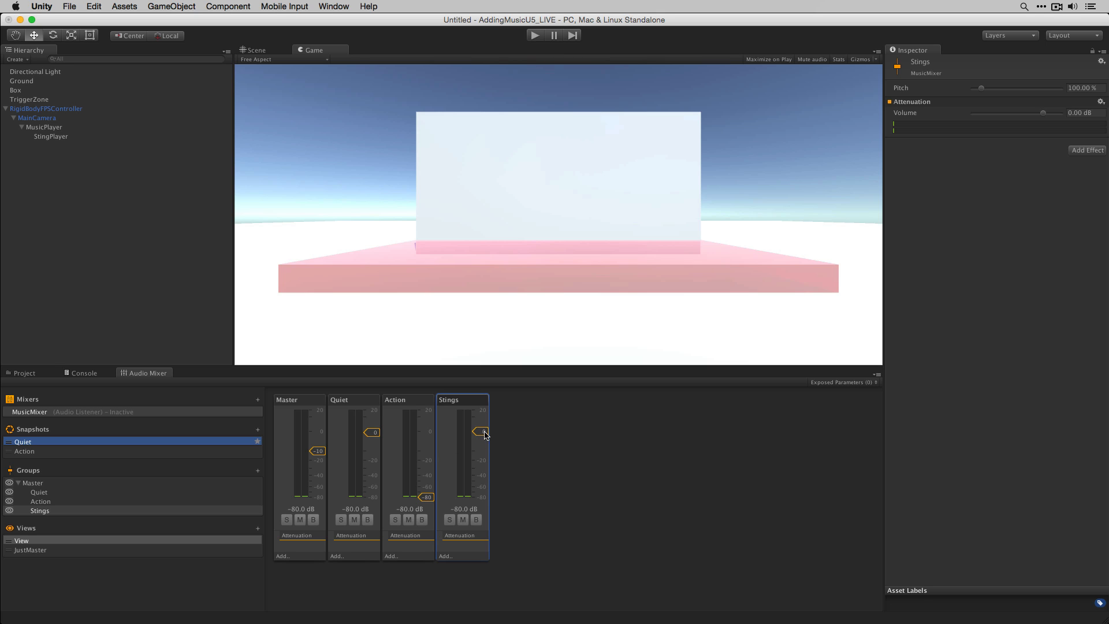
pyautogui.moveTo(485, 432); pyautogui.dragTo(490, 434)
# - Assign StingPlayer to the Combat Music Control's Sting Source field and expand its Stings list
pyautogui.click(130, 136)
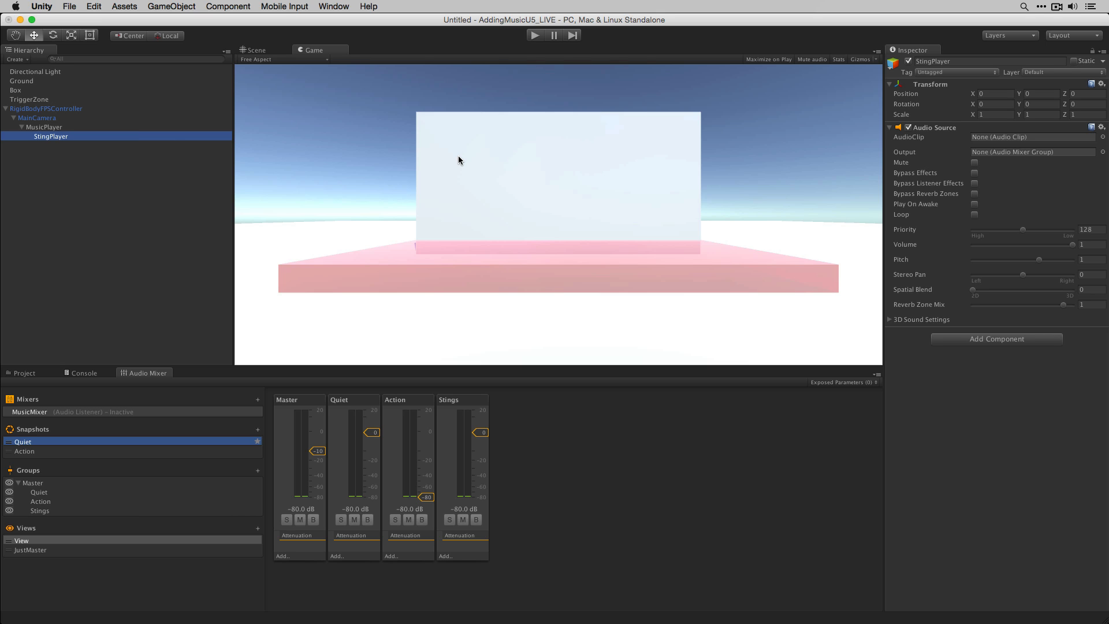
pyautogui.click(55, 109)
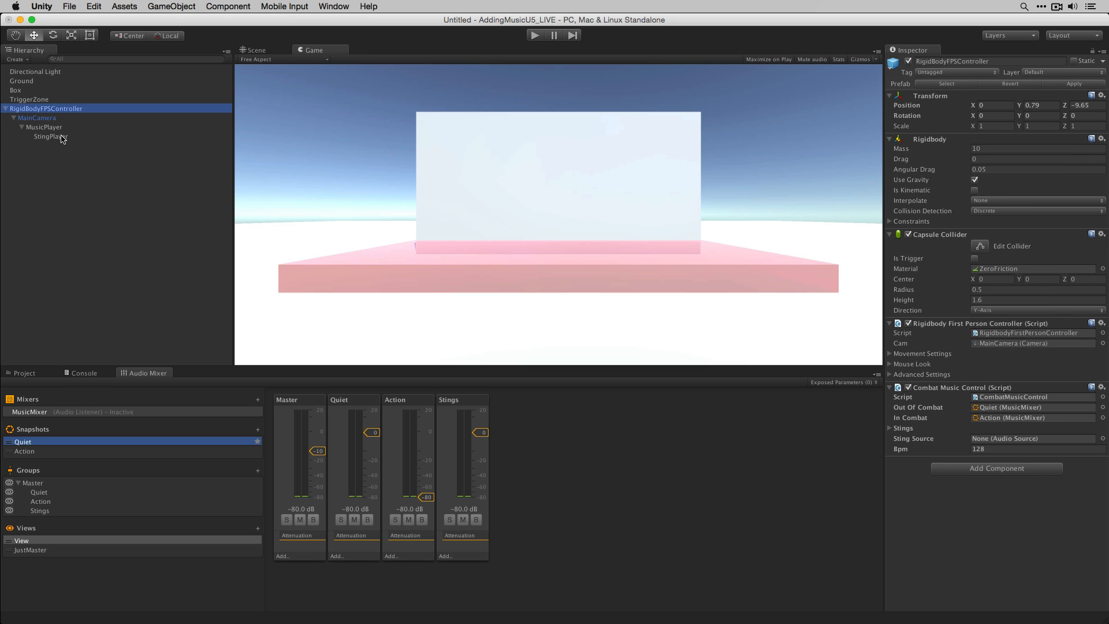
pyautogui.moveTo(51, 139); pyautogui.dragTo(1026, 442)
pyautogui.click(891, 429)
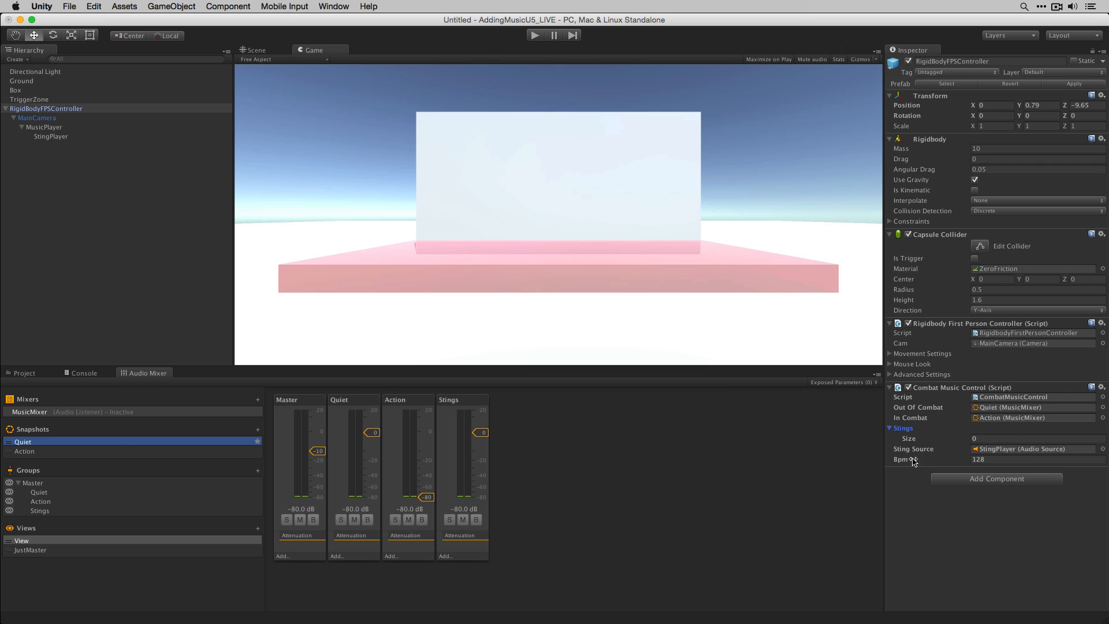
# - Add the sting1_tail and sting2_tail clips from the Audio folder to the Stings list
pyautogui.click(25, 374)
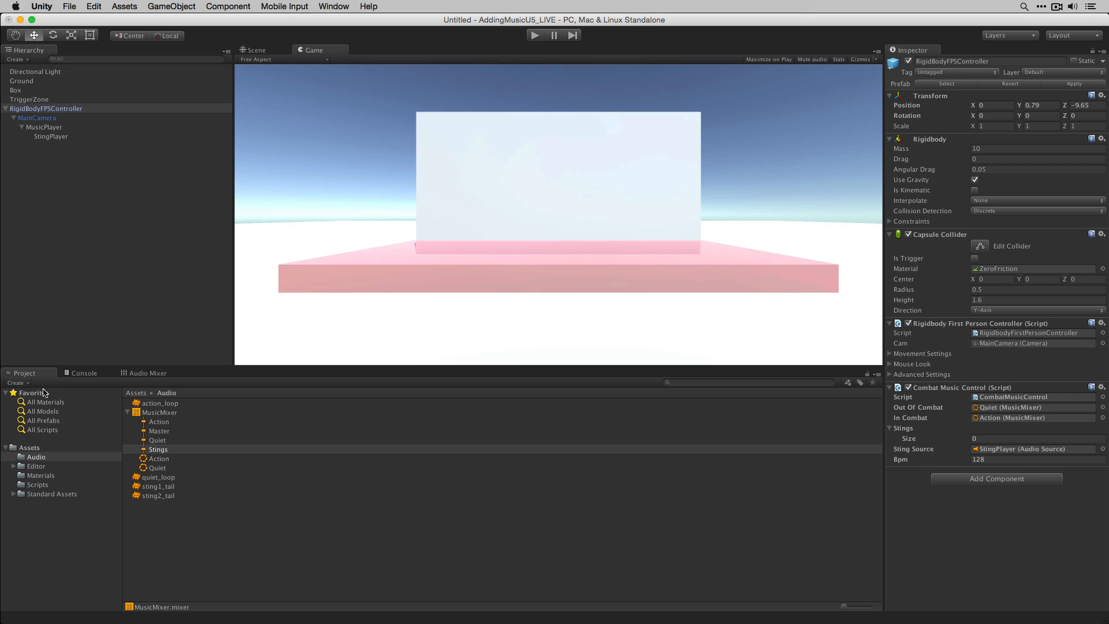
pyautogui.moveTo(175, 486); pyautogui.dragTo(927, 433)
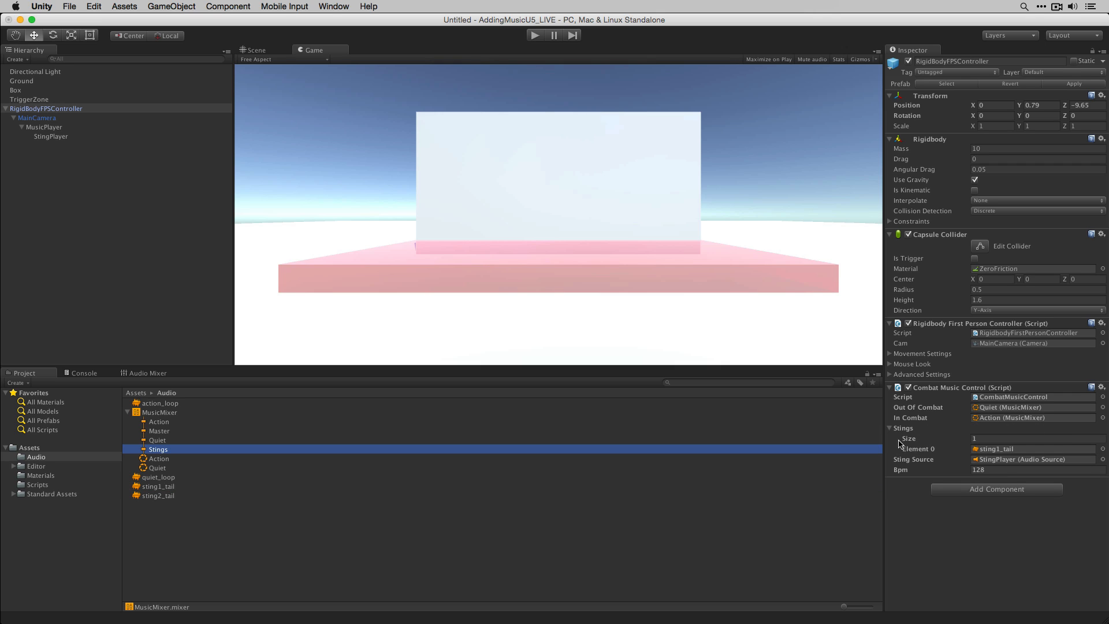
pyautogui.moveTo(155, 495); pyautogui.dragTo(915, 434)
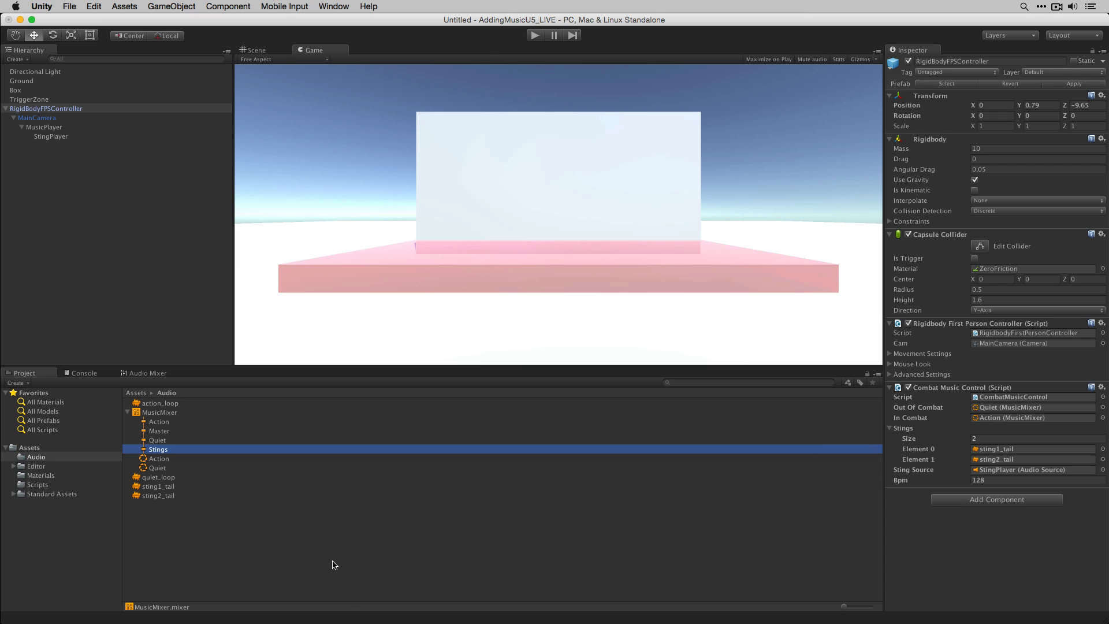
# - Set StingPlayer's Audio Source output to the Stings group of the MusicMixer
pyautogui.click(77, 139)
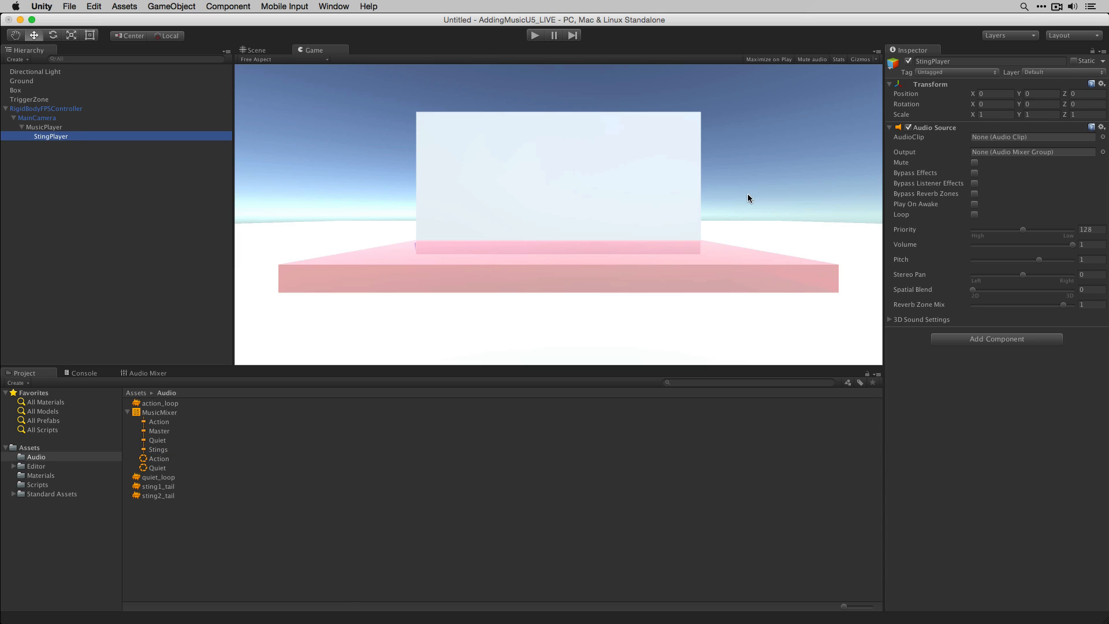
pyautogui.click(1103, 152)
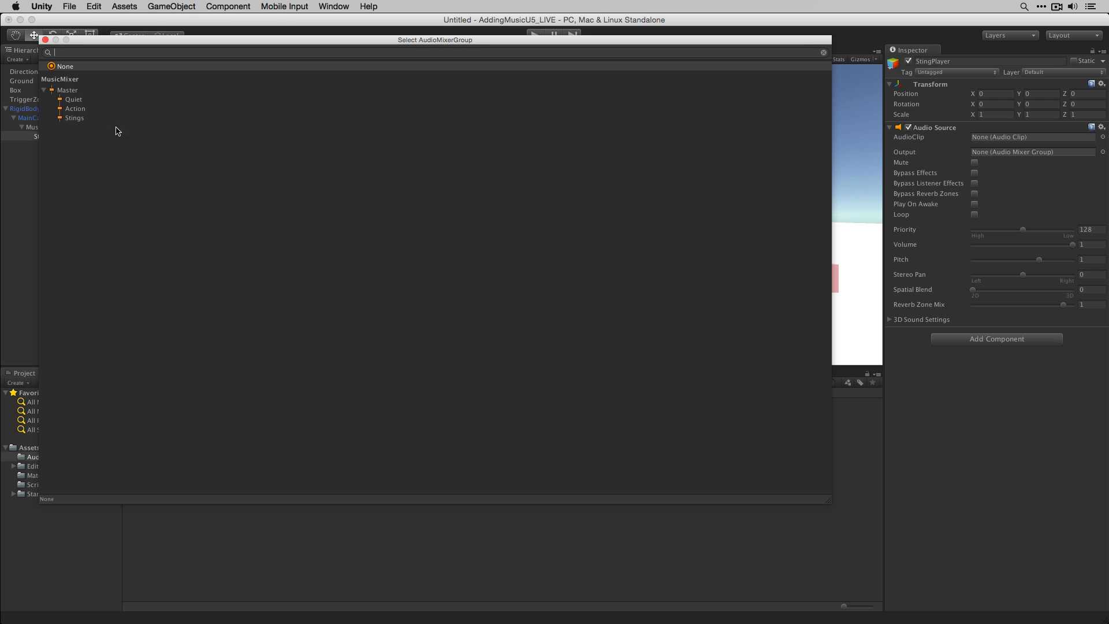
pyautogui.click(95, 117)
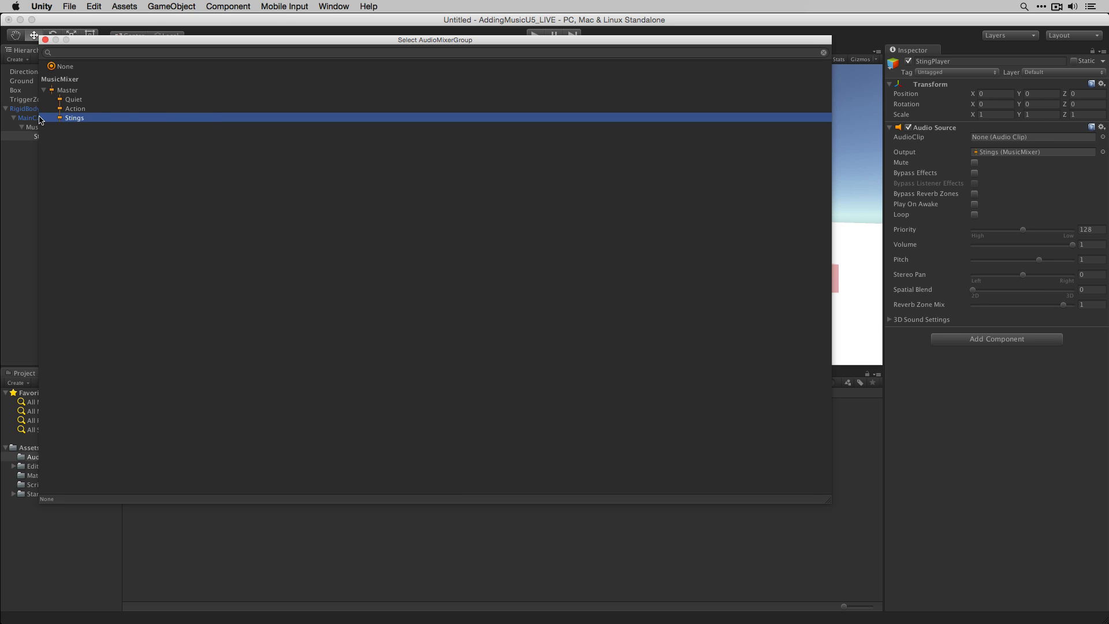
pyautogui.doubleClick(113, 119)
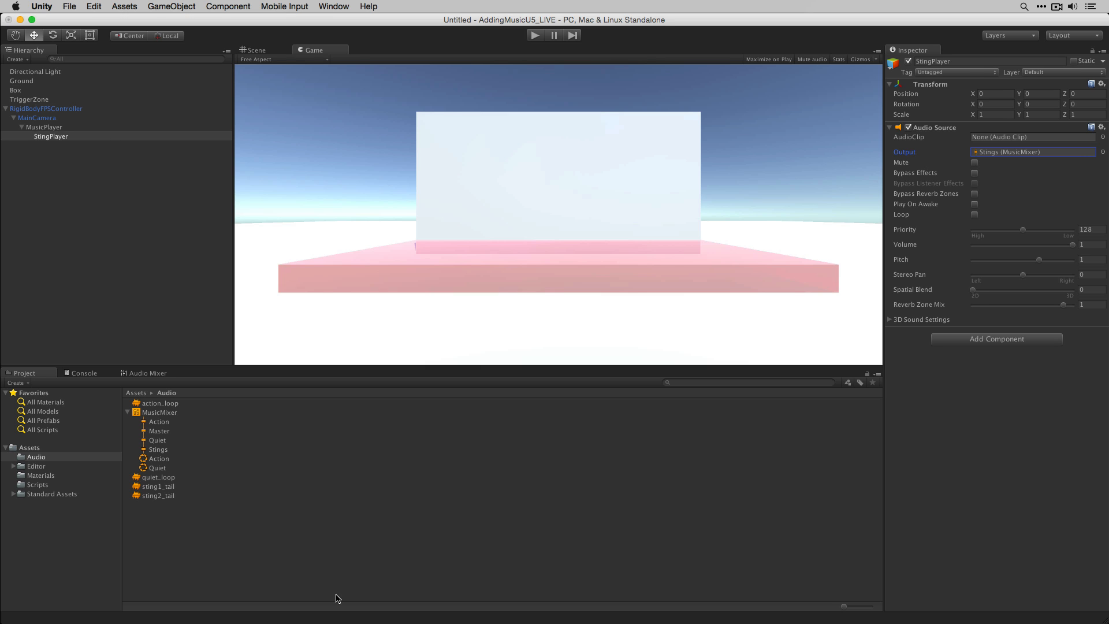
# - Switch to MonoDevelop and declare a new void PlaySting() method at the end of the CombatMusicControl class
pyautogui.press('super+Tab')
pyautogui.press('super+Tab')
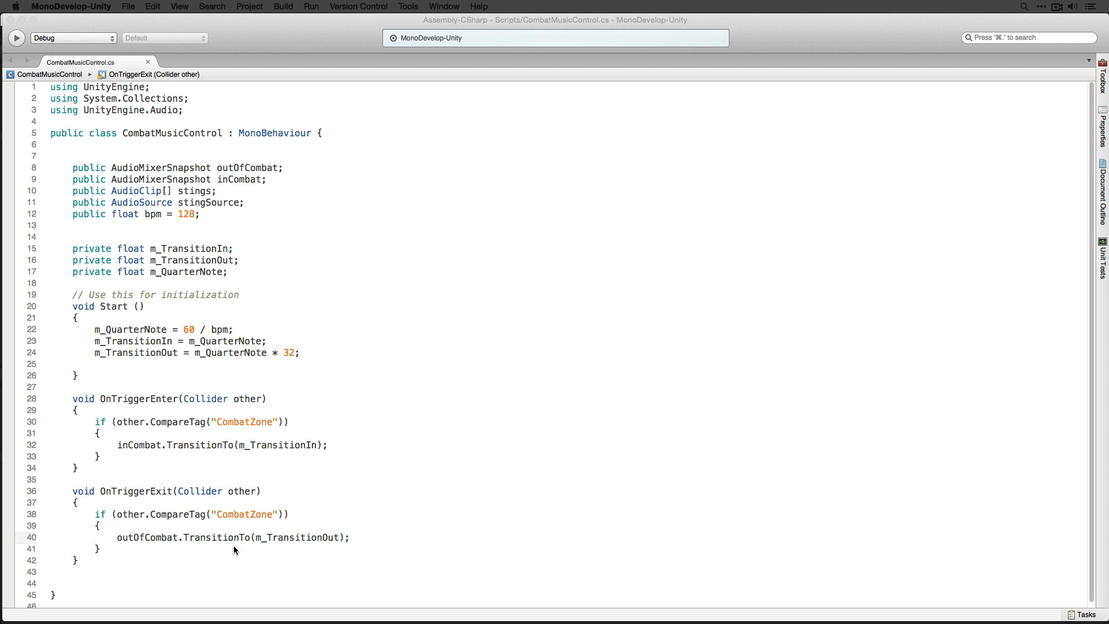
pyautogui.click(149, 576)
pyautogui.click(165, 553)
pyautogui.press('Down')
pyautogui.press('Down')
pyautogui.press('Return')
pyautogui.write('void ')
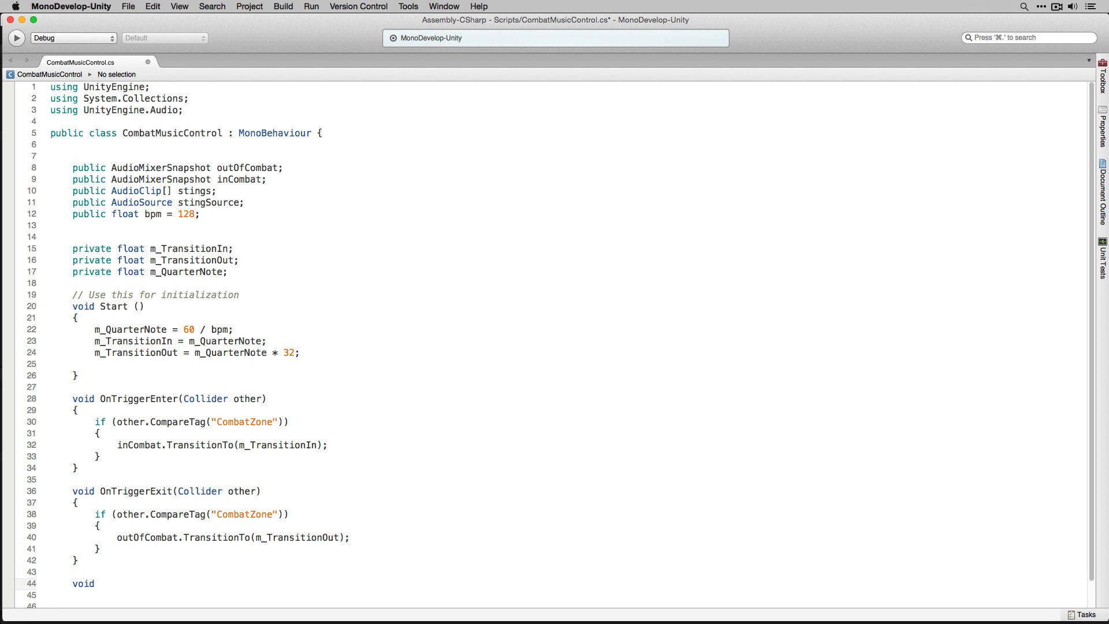
pyautogui.write('PlaySting()')
pyautogui.press('Return')
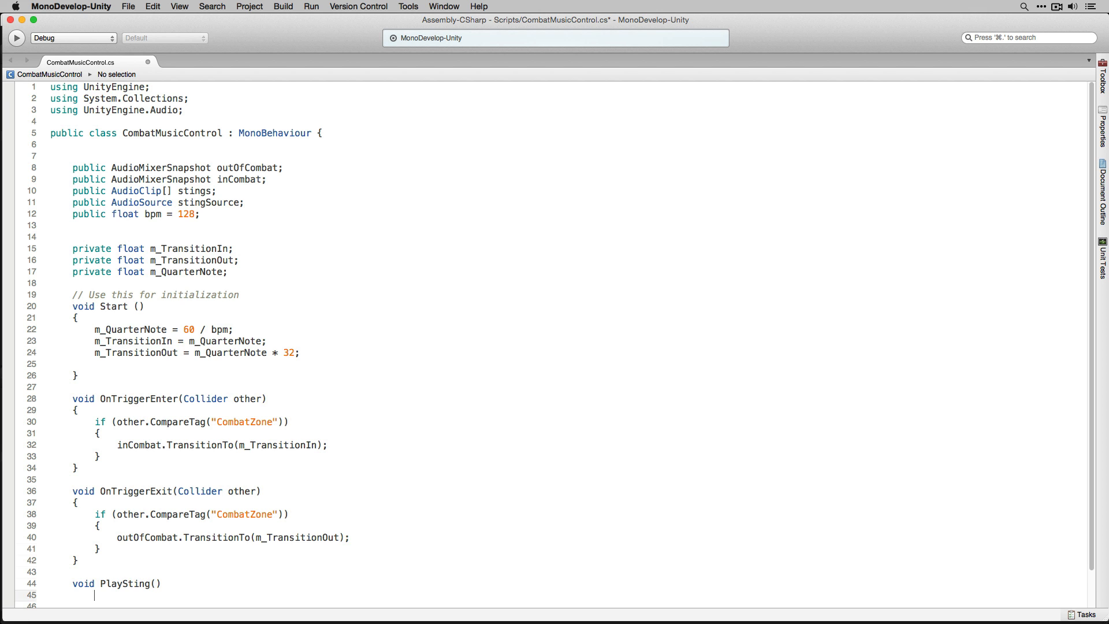
# - Open the PlaySting body and write int randClip = Random.Range (0, stings.Length); as its first line
pyautogui.scroll(-2, 236, 473)
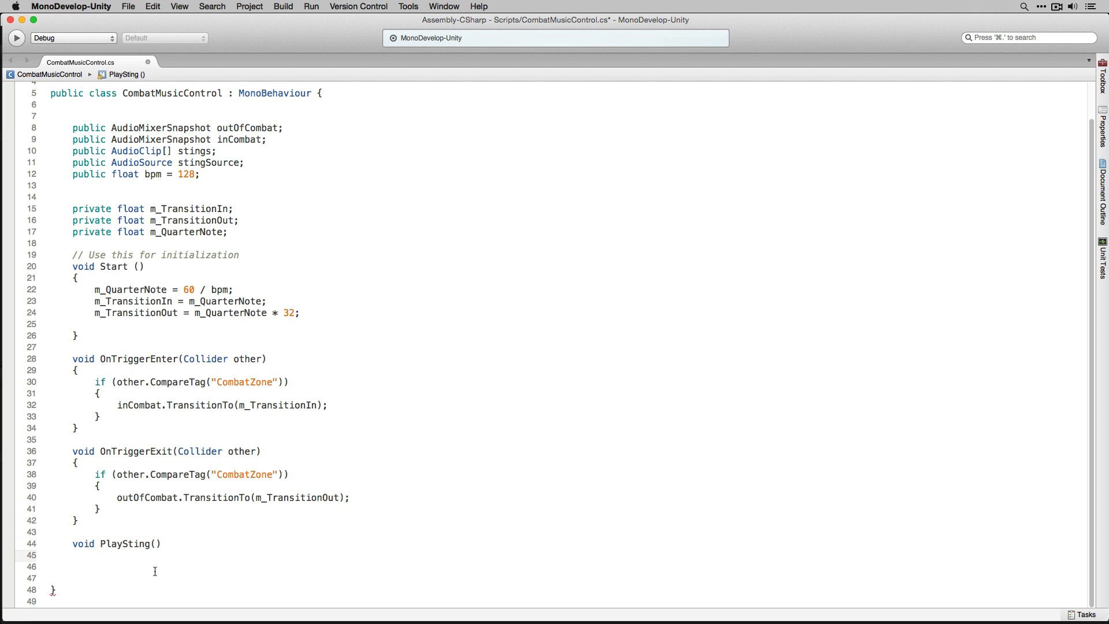
pyautogui.write('{')
pyautogui.press('Return')
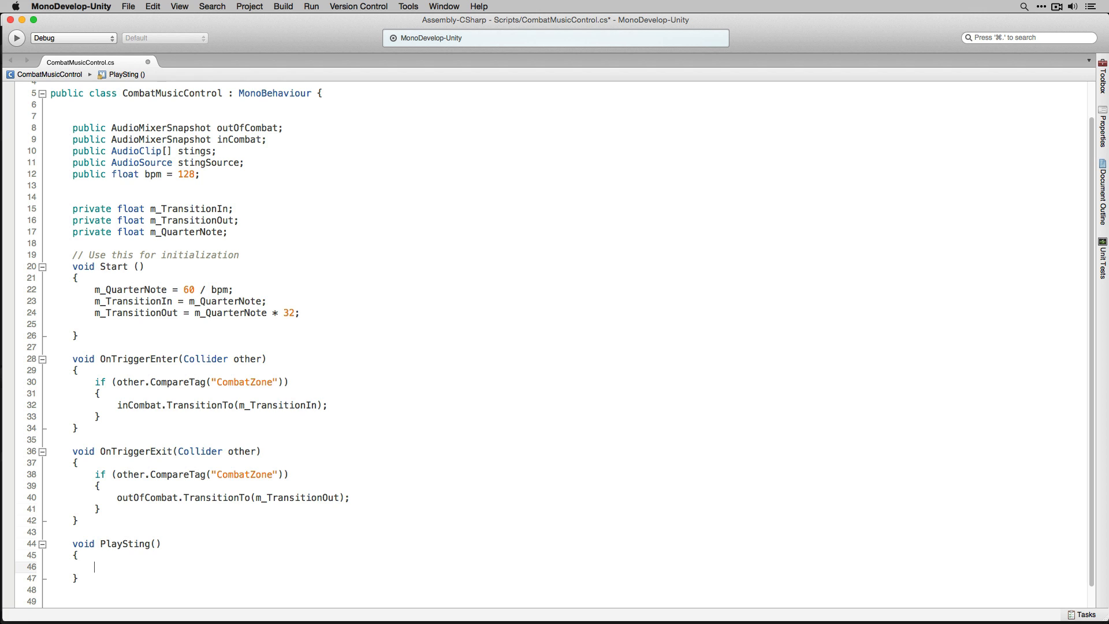
pyautogui.write('int')
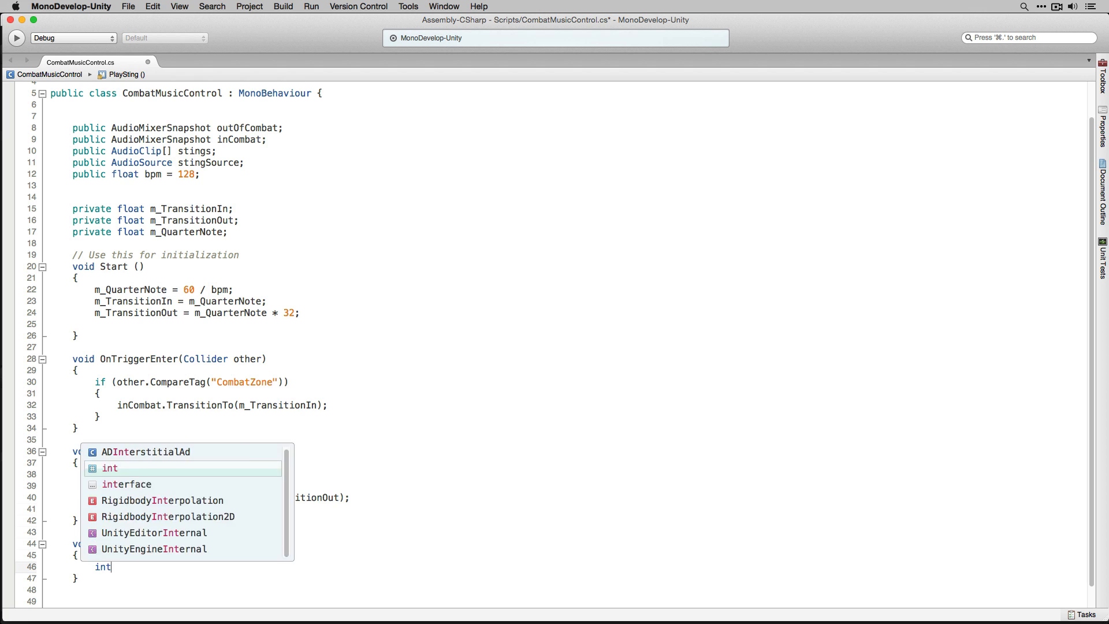
pyautogui.write(' randClip')
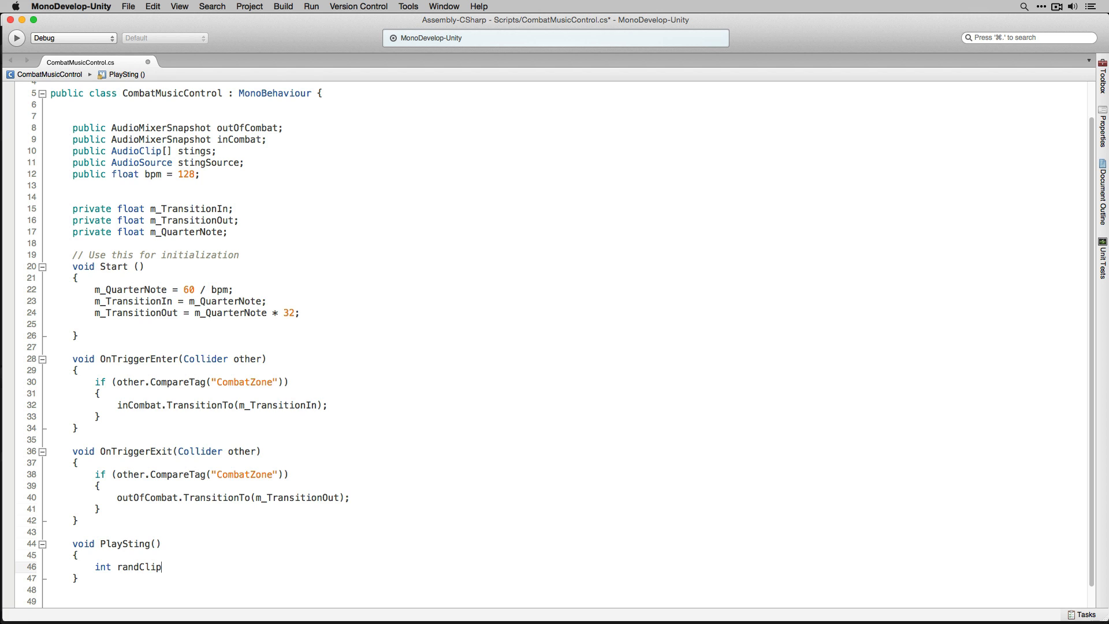
pyautogui.write(' = Ra')
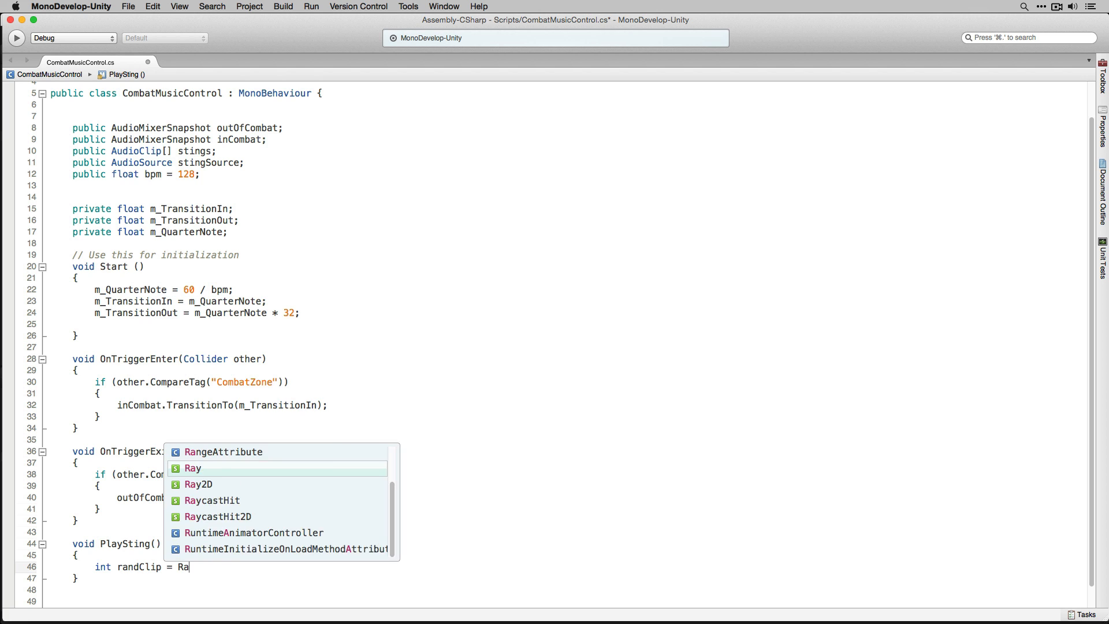
pyautogui.write('ndom.Range')
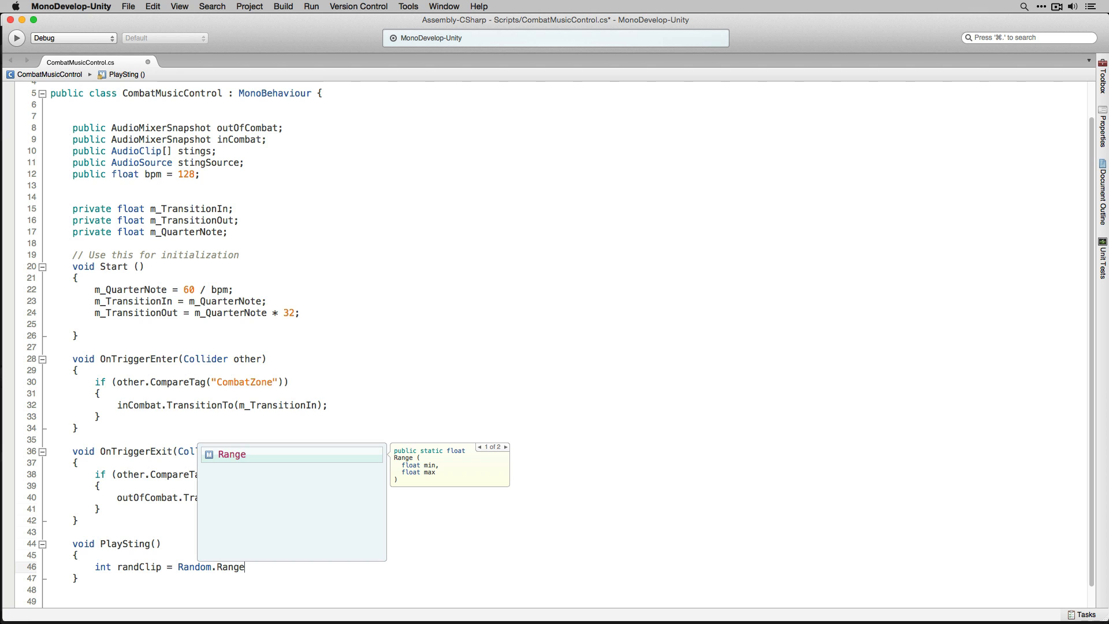
pyautogui.write(' (0')
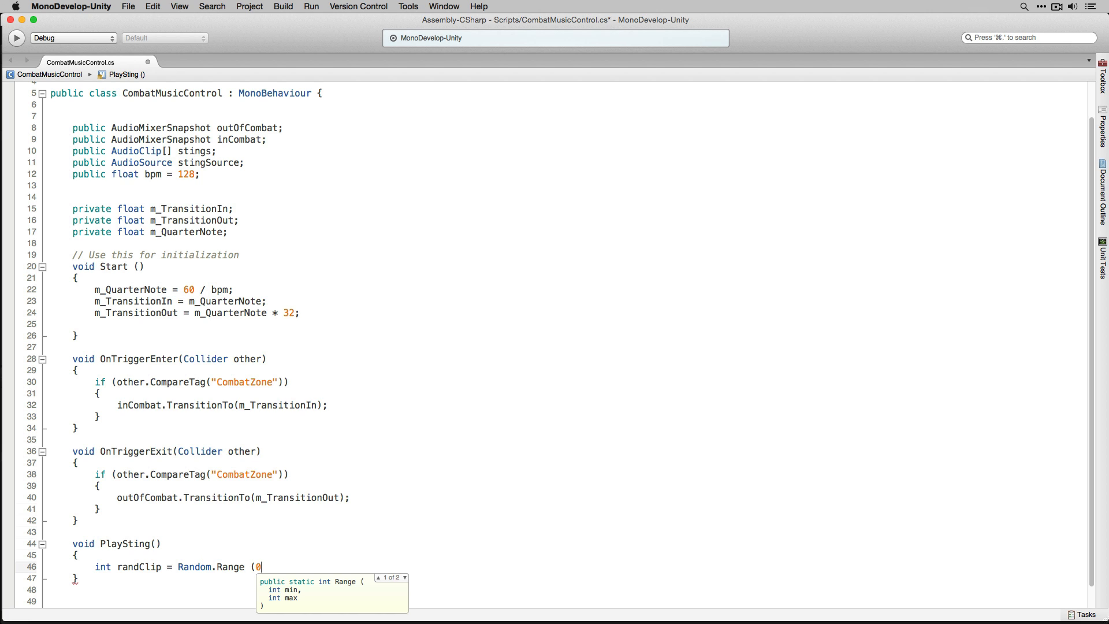
pyautogui.write(', sting')
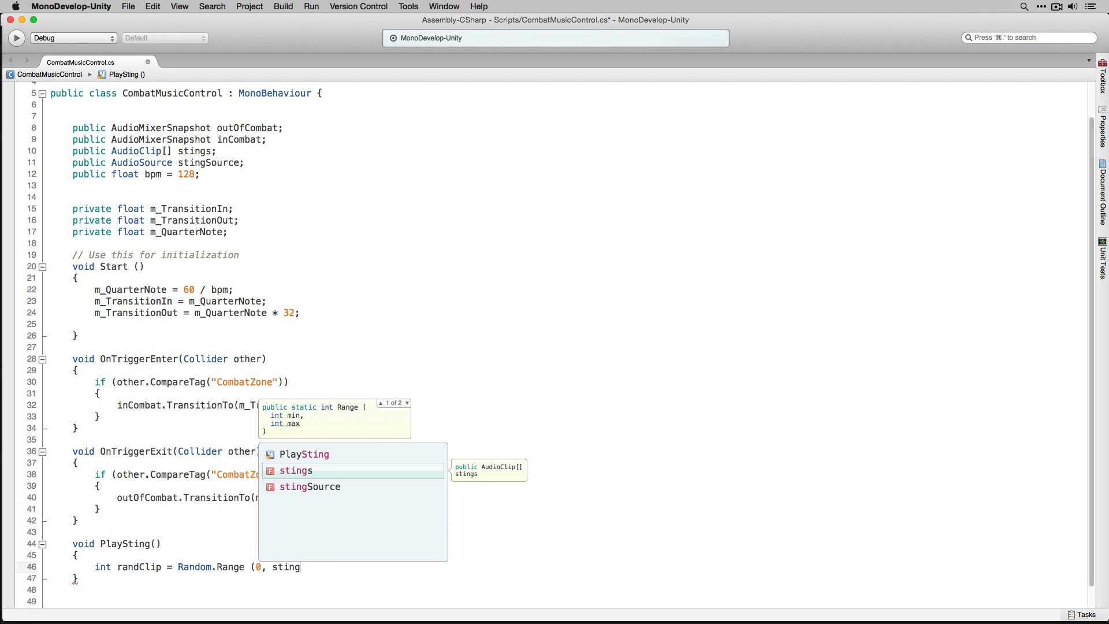
pyautogui.write('s.L')
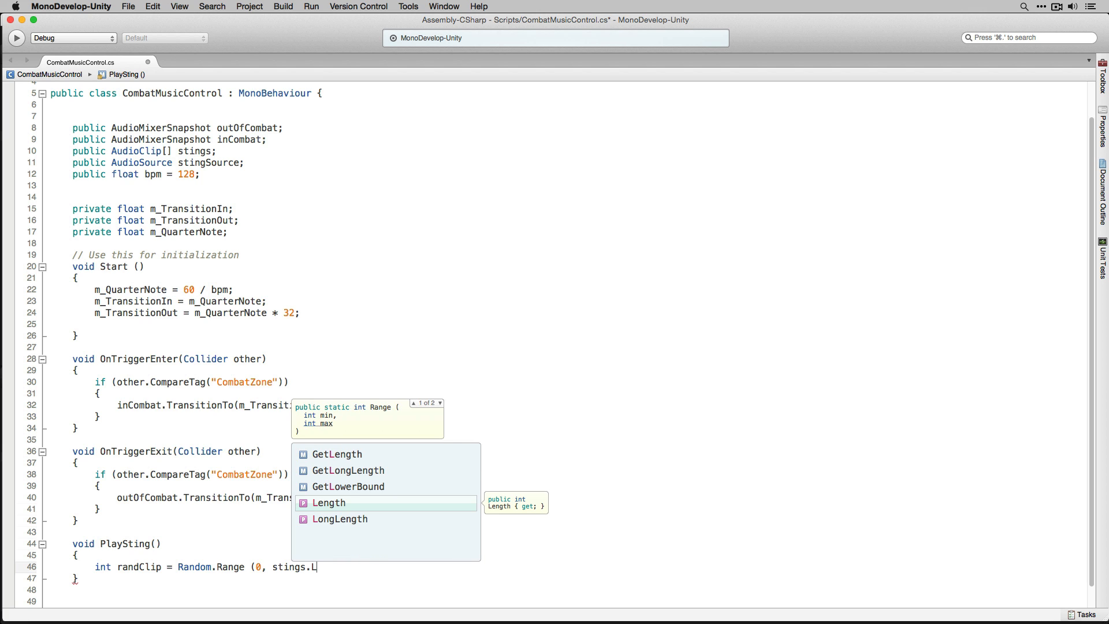
pyautogui.write('e')
pyautogui.press('Return')
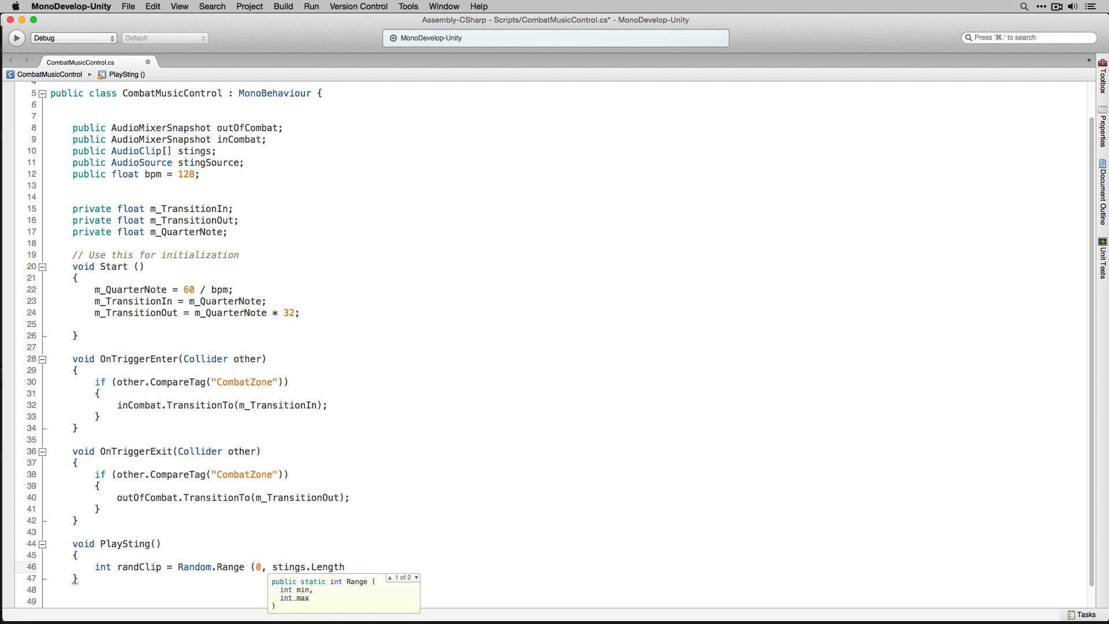
pyautogui.write(');')
pyautogui.press('Return')
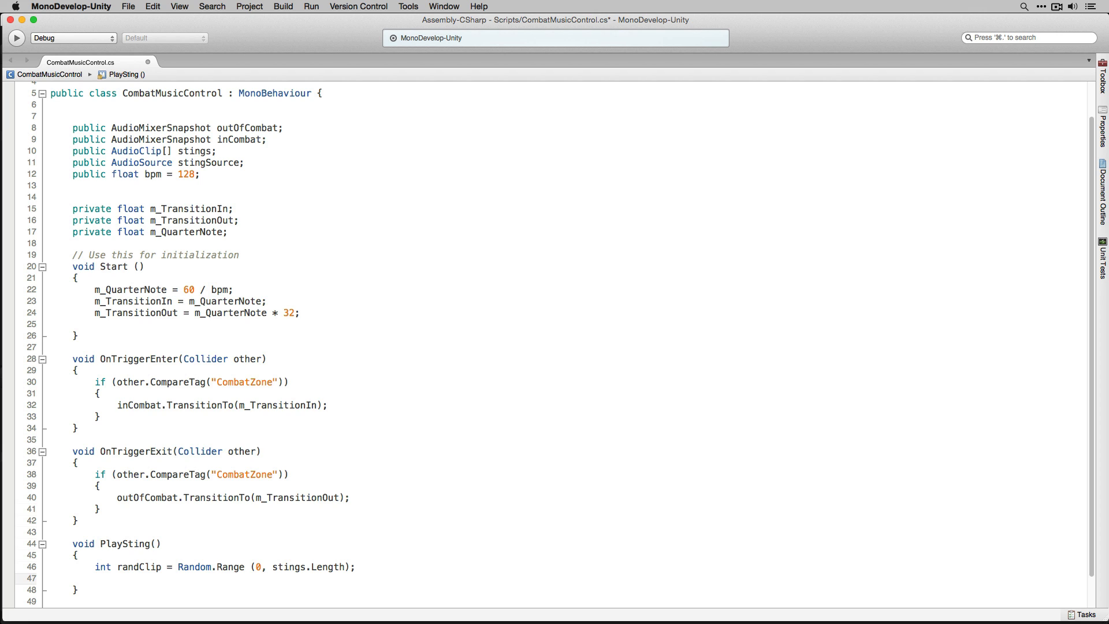
# - Complete PlaySting by assigning stings[randClip] to stingSource.clip and calling stingSource.Play()
pyautogui.write('sting')
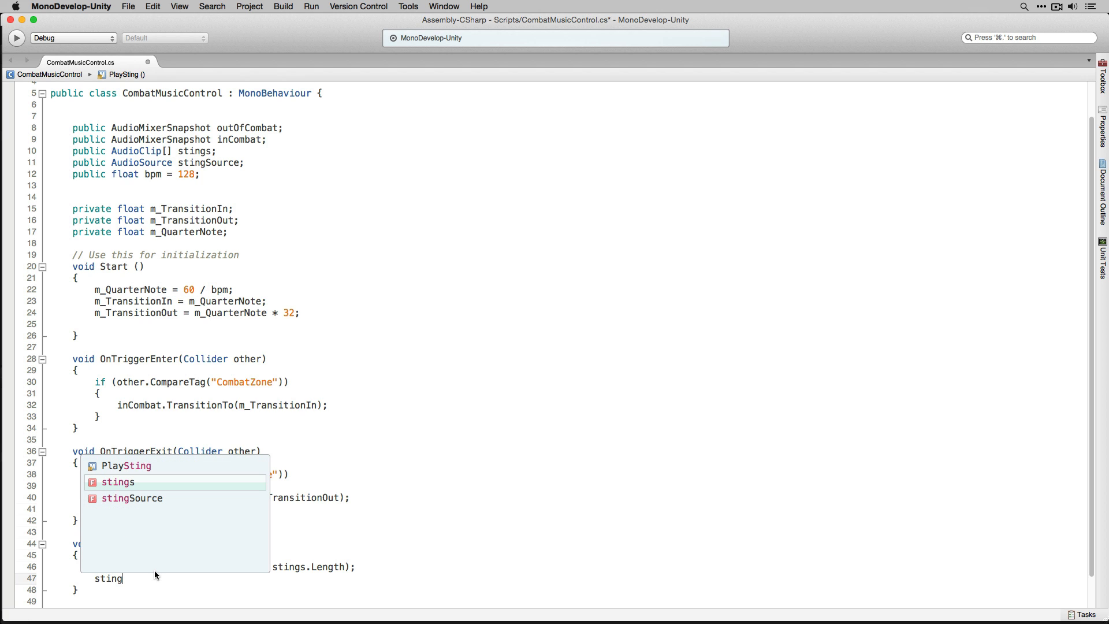
pyautogui.press('Down')
pyautogui.press('Return')
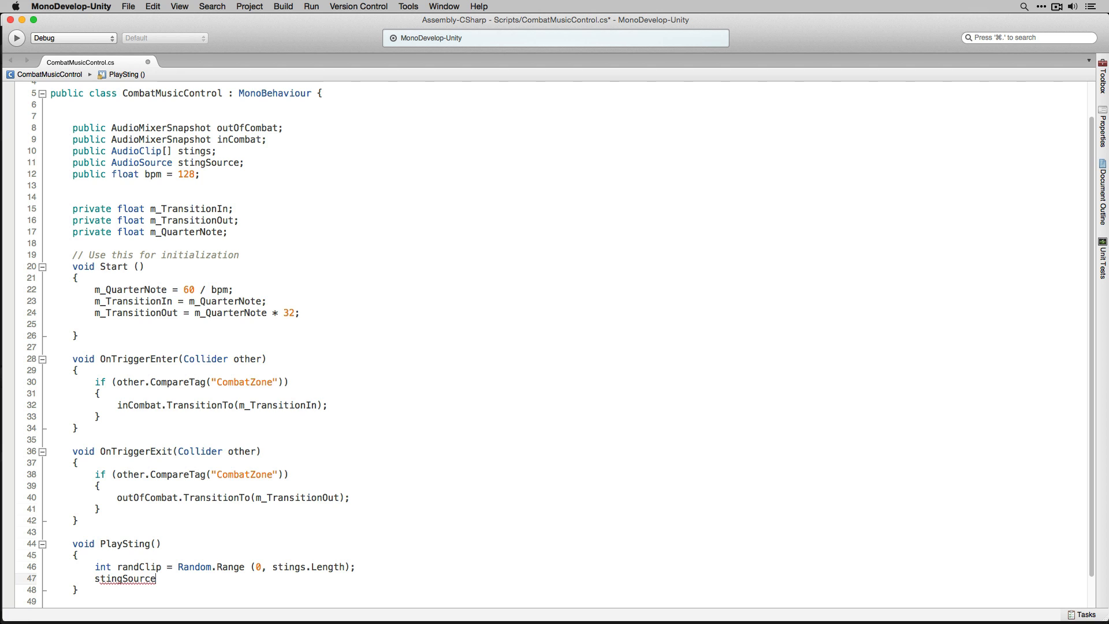
pyautogui.write('.clip = stings[randClip')
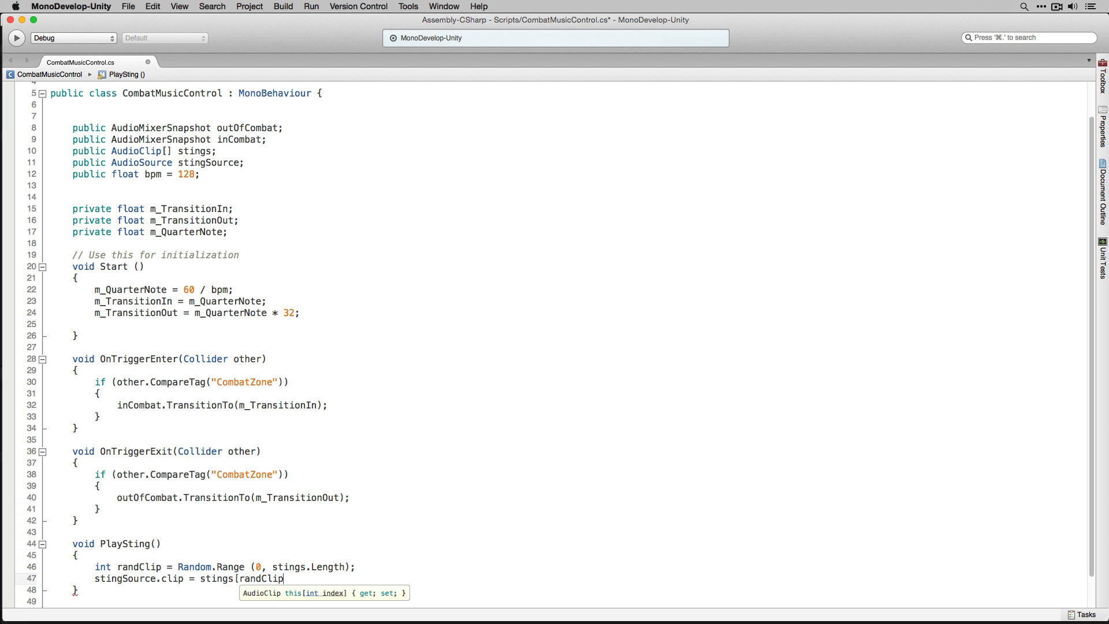
pyautogui.write(']')
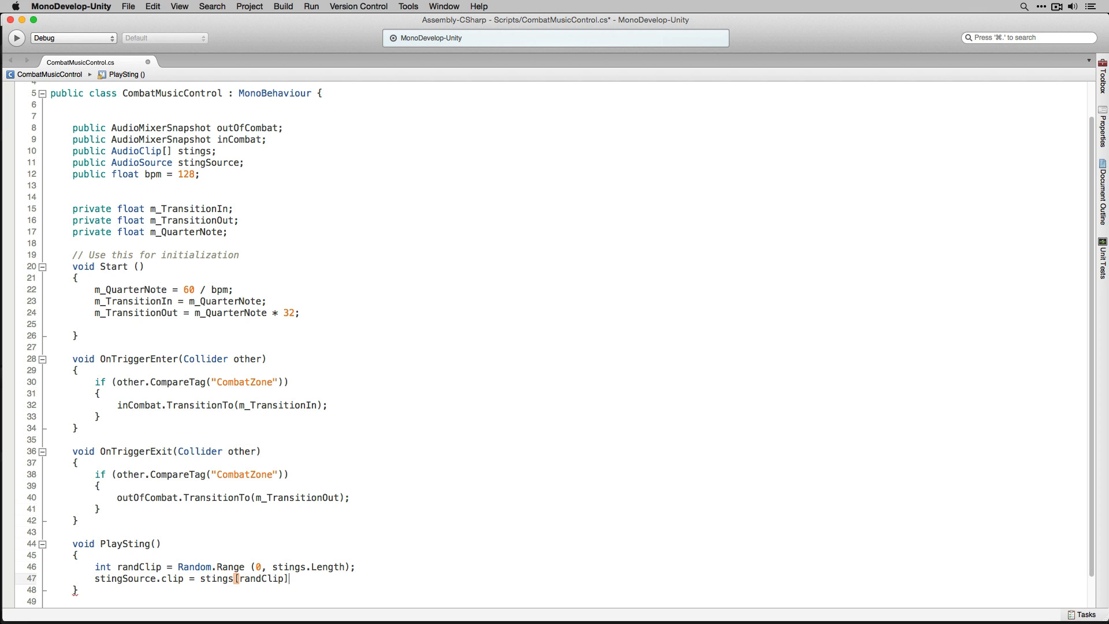
pyautogui.write(';')
pyautogui.press('Return')
pyautogui.write('sting')
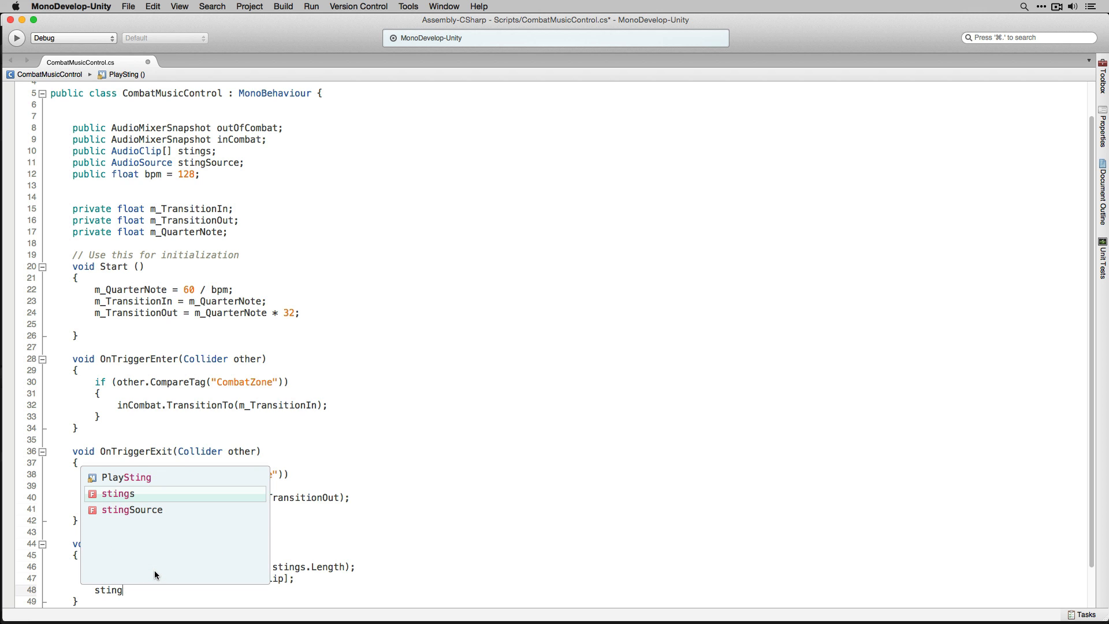
pyautogui.write('Source.Play')
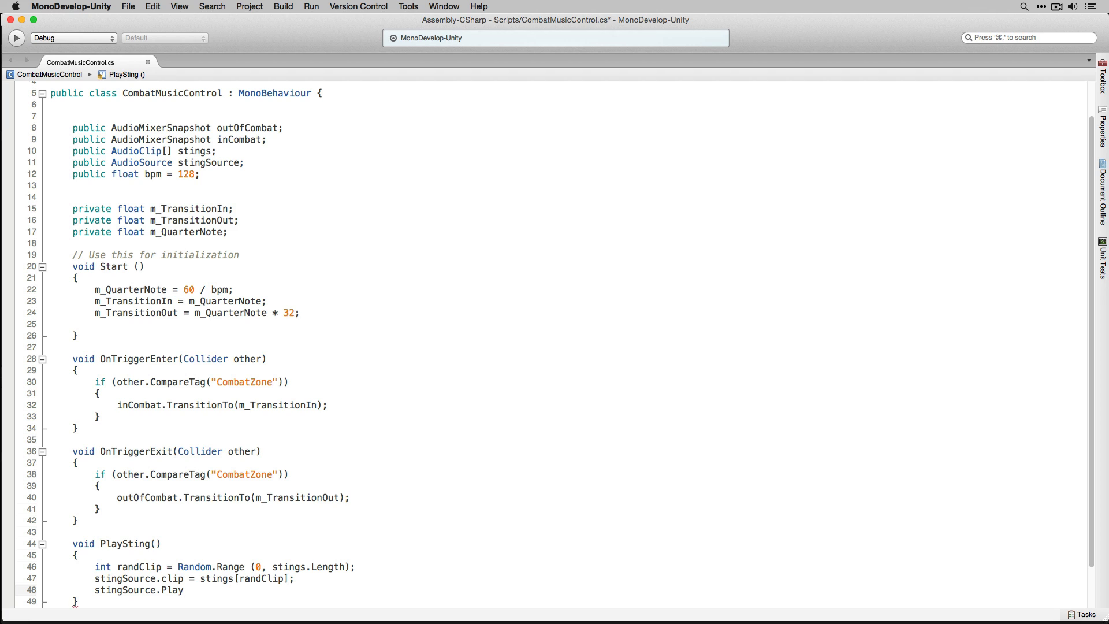
pyautogui.write('();')
# - Call PlaySting(); inside OnTriggerEnter right after the inCombat transition, and save the script
pyautogui.moveTo(100, 544); pyautogui.dragTo(162, 544)
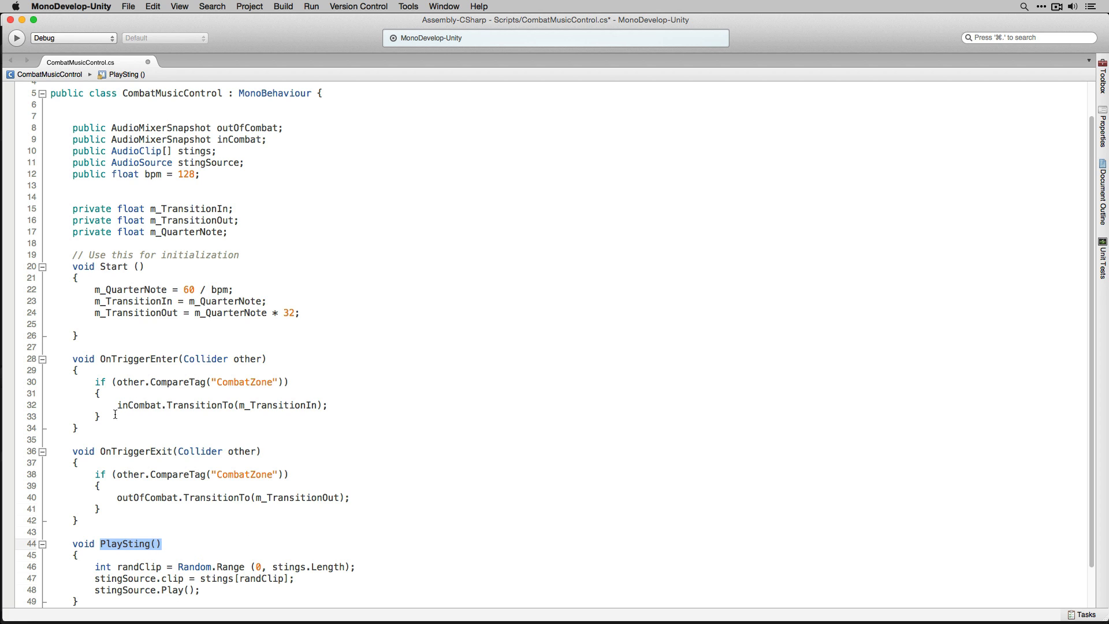
pyautogui.click(343, 405)
pyautogui.press('Return')
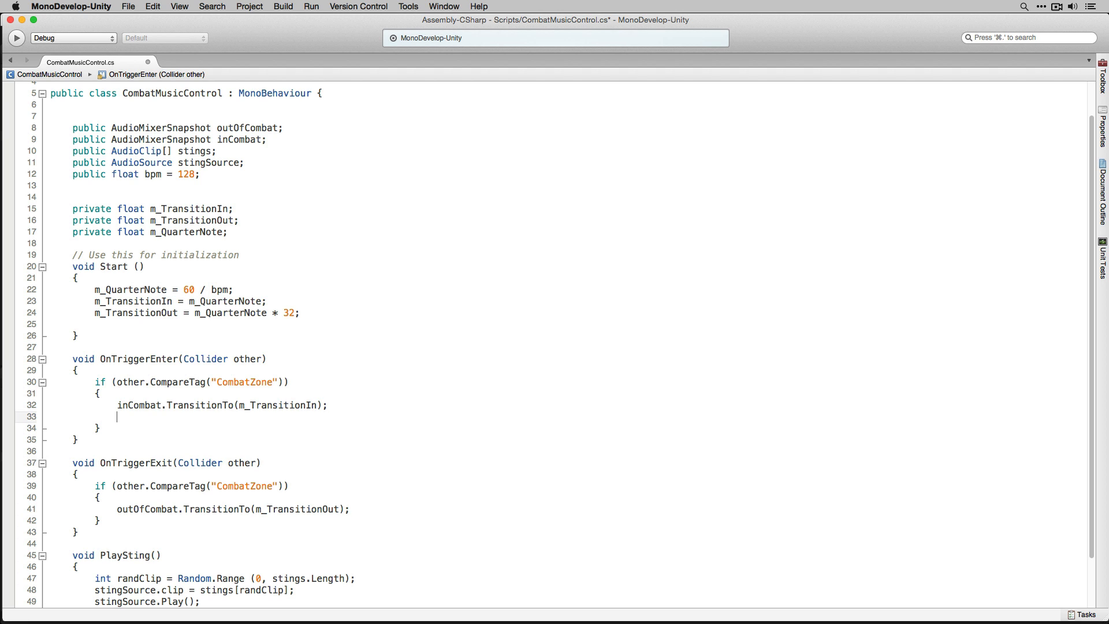
pyautogui.write('PlaySting')
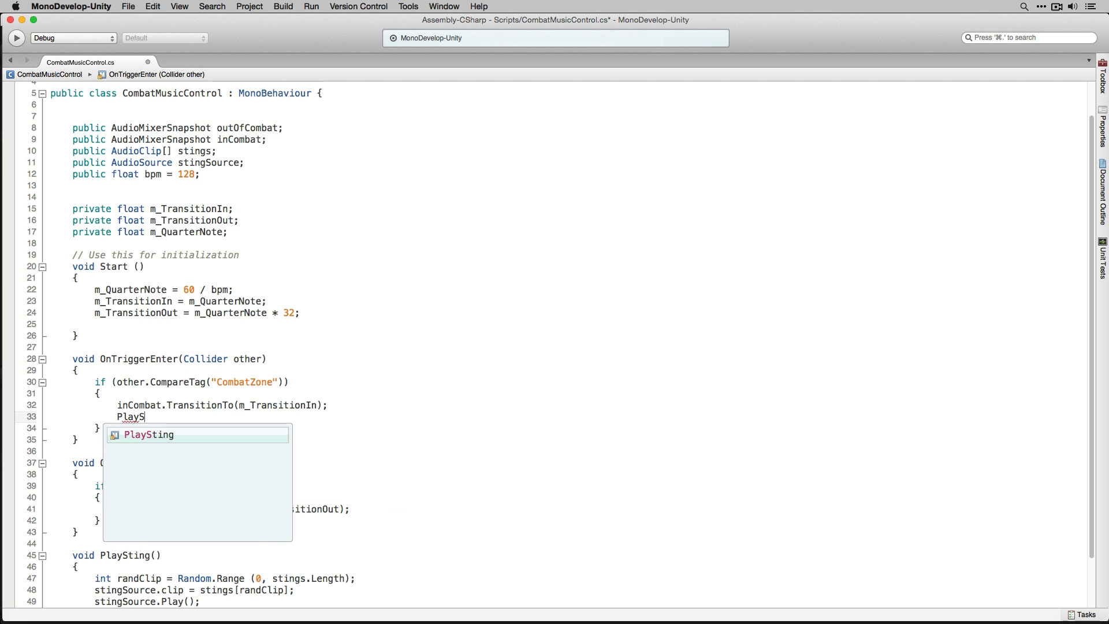
pyautogui.press('Return')
pyautogui.write('();')
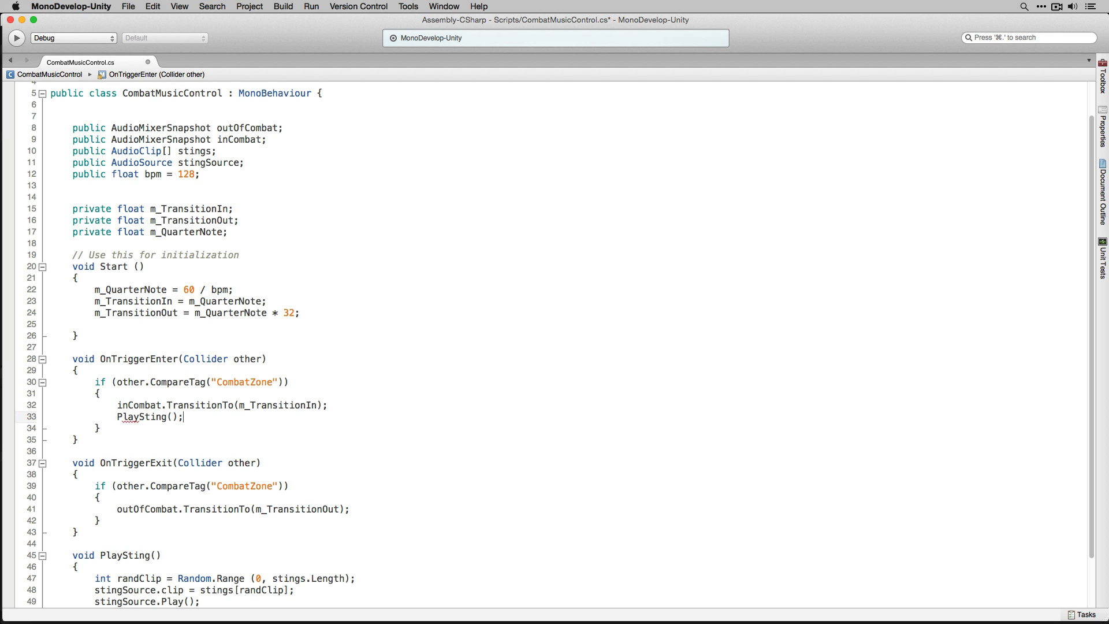
pyautogui.press('super+s')
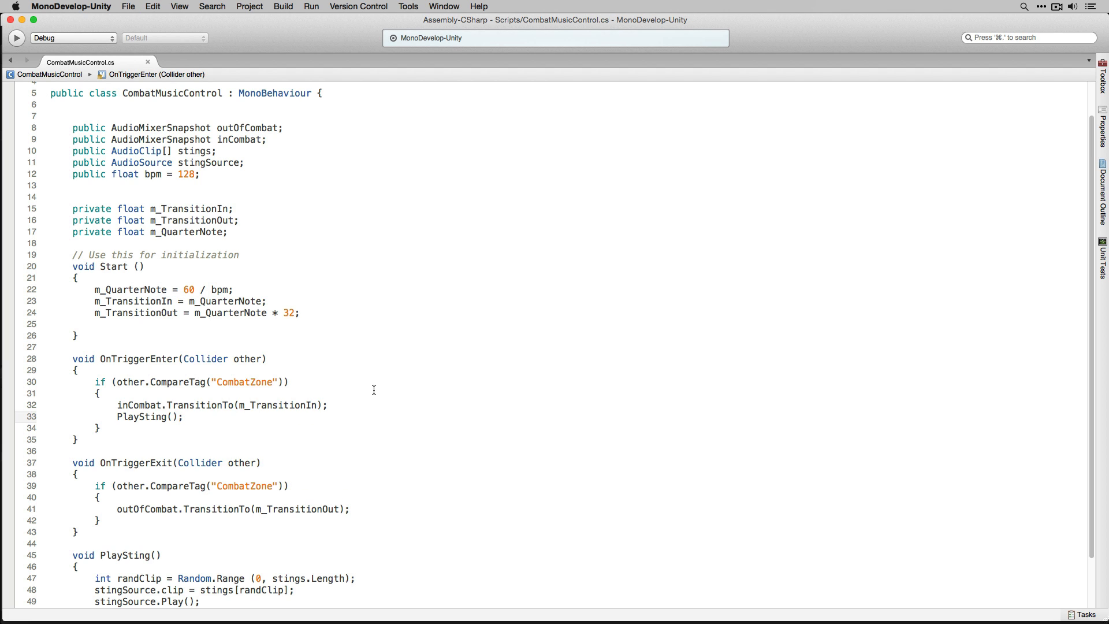
# - Switch back to Unity, bring up the Audio Mixer, and run a short play test of the scene
pyautogui.press('super+Tab')
pyautogui.press('super+Tab')
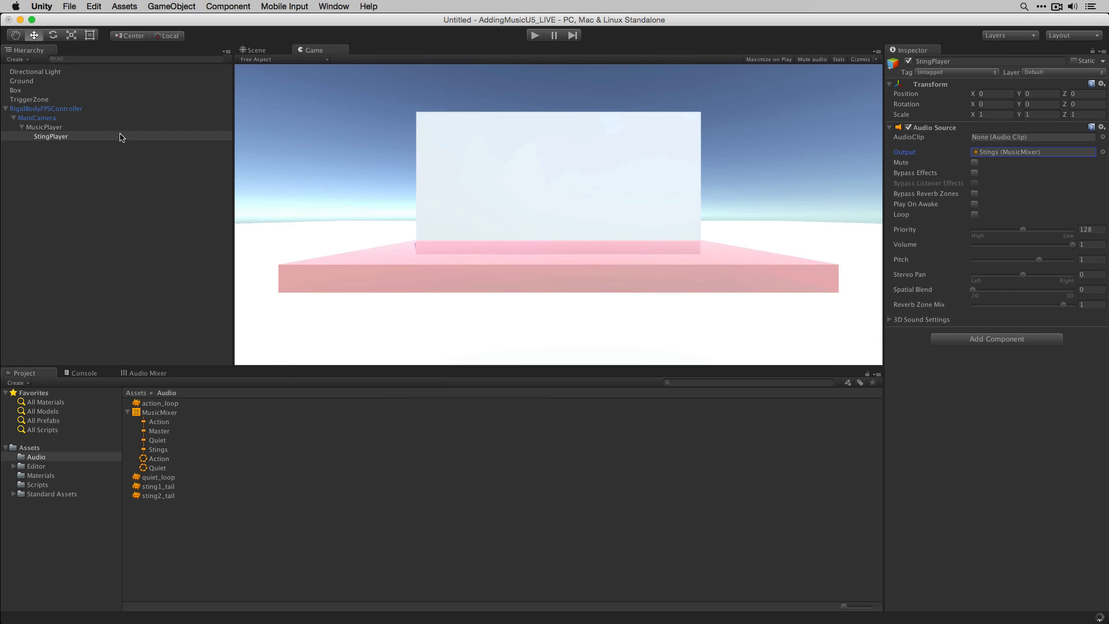
pyautogui.click(112, 109)
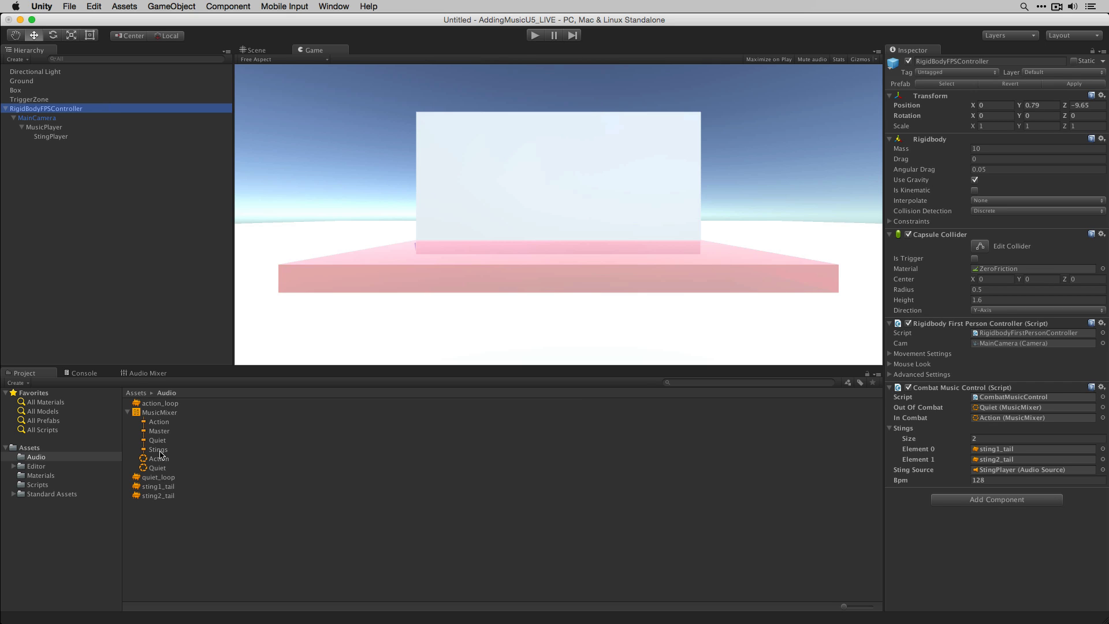
pyautogui.click(146, 375)
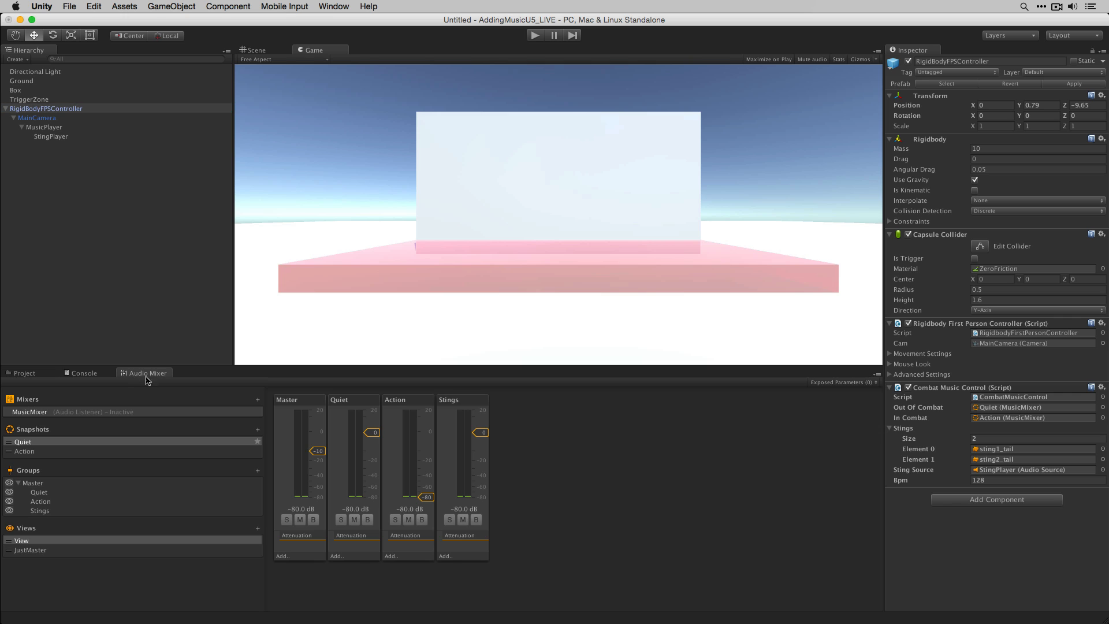
pyautogui.click(535, 35)
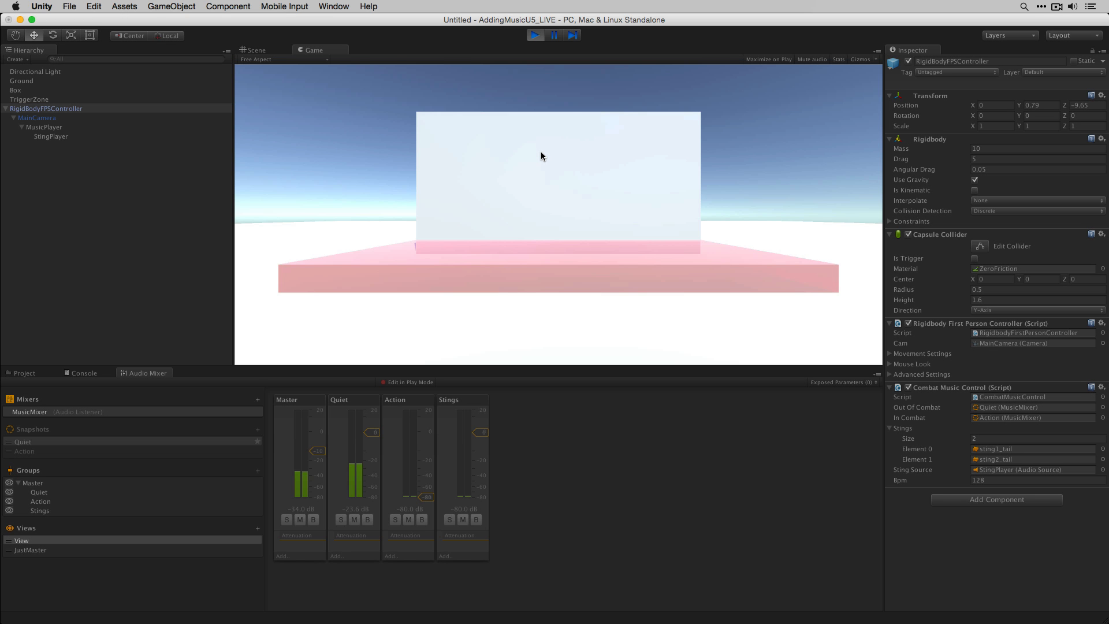
pyautogui.press('w')
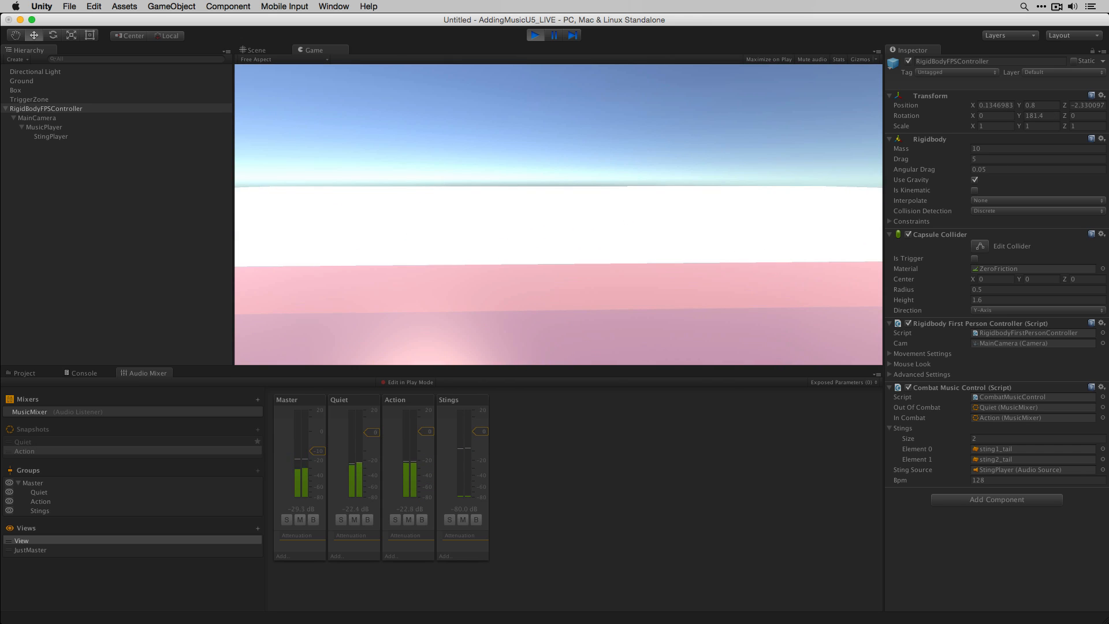
pyautogui.press('super+p')
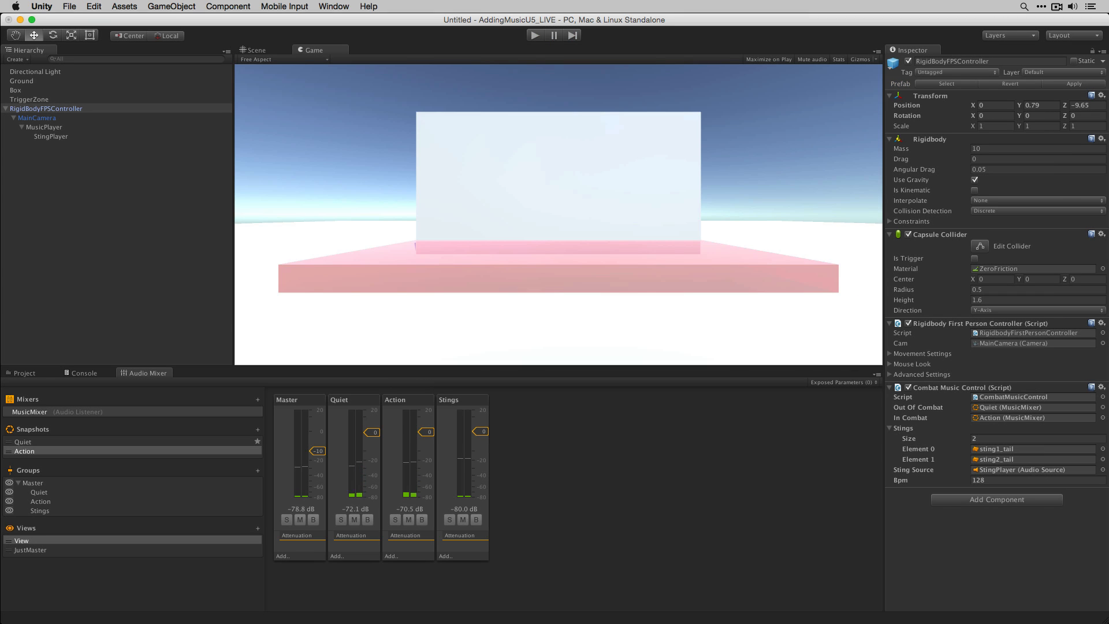
# - Set StingPlayer's Audio Source volume to 0.25
pyautogui.click(119, 137)
pyautogui.click(1097, 245)
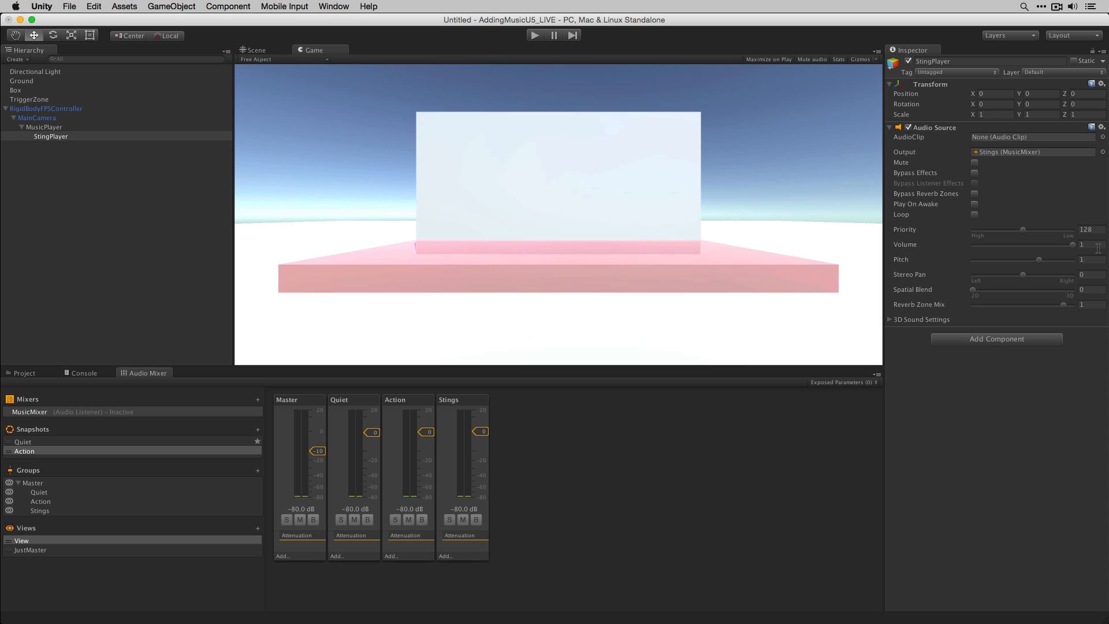
pyautogui.write('.25')
# - Play-test the scene, walking in and out of the combat zone to hear the stings and snapshot switches, then stop
pyautogui.click(535, 35)
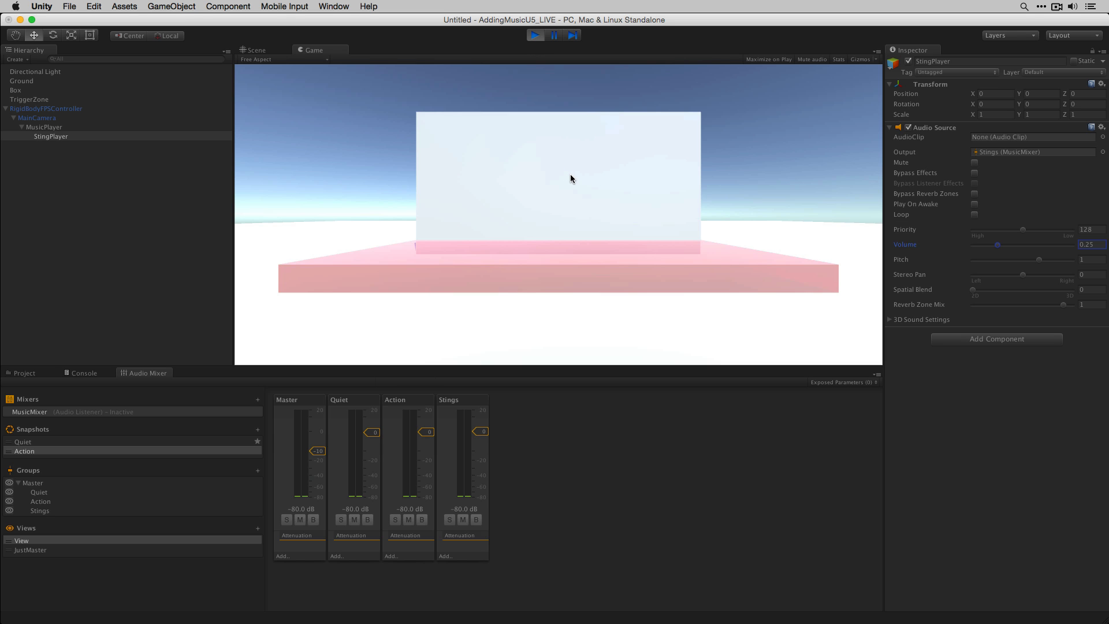
pyautogui.press('w')
pyautogui.press('w')
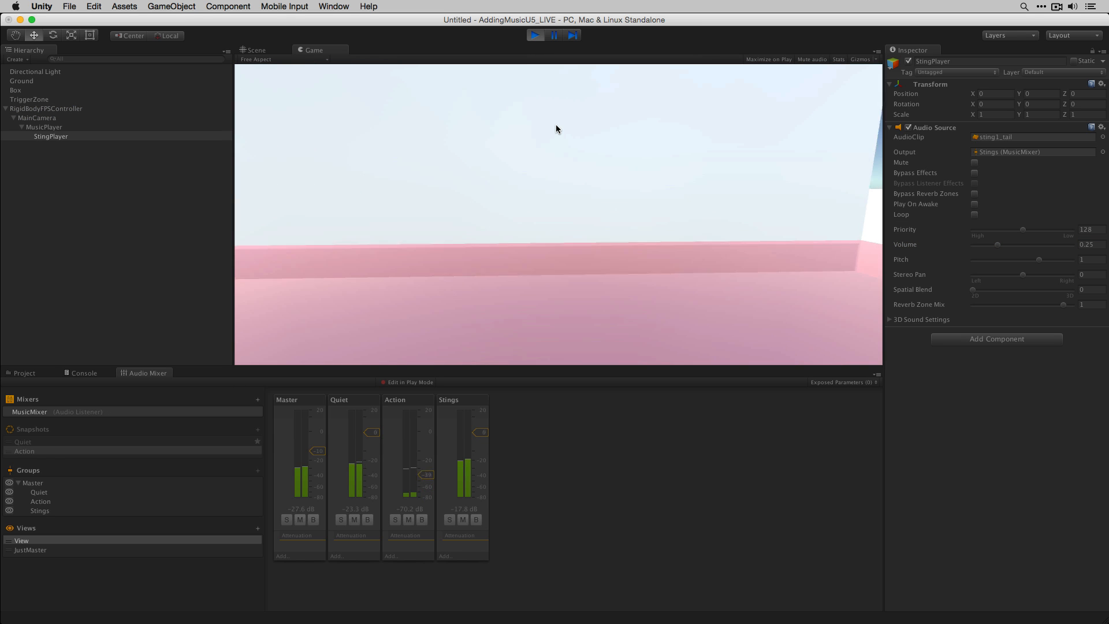
pyautogui.press('s')
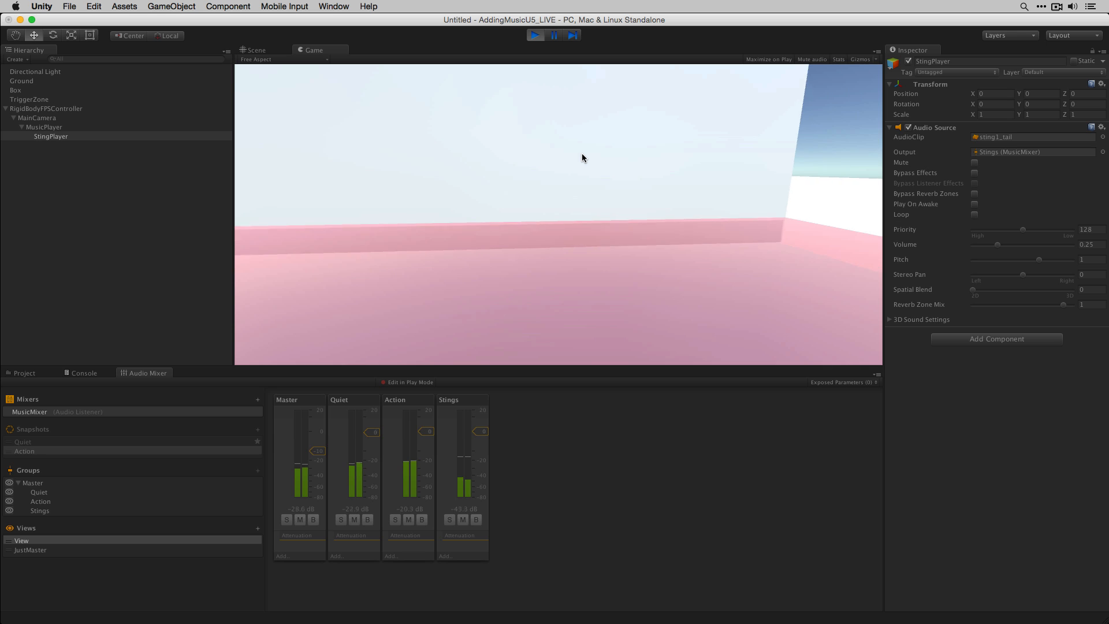
pyautogui.press('w')
pyautogui.press('space')
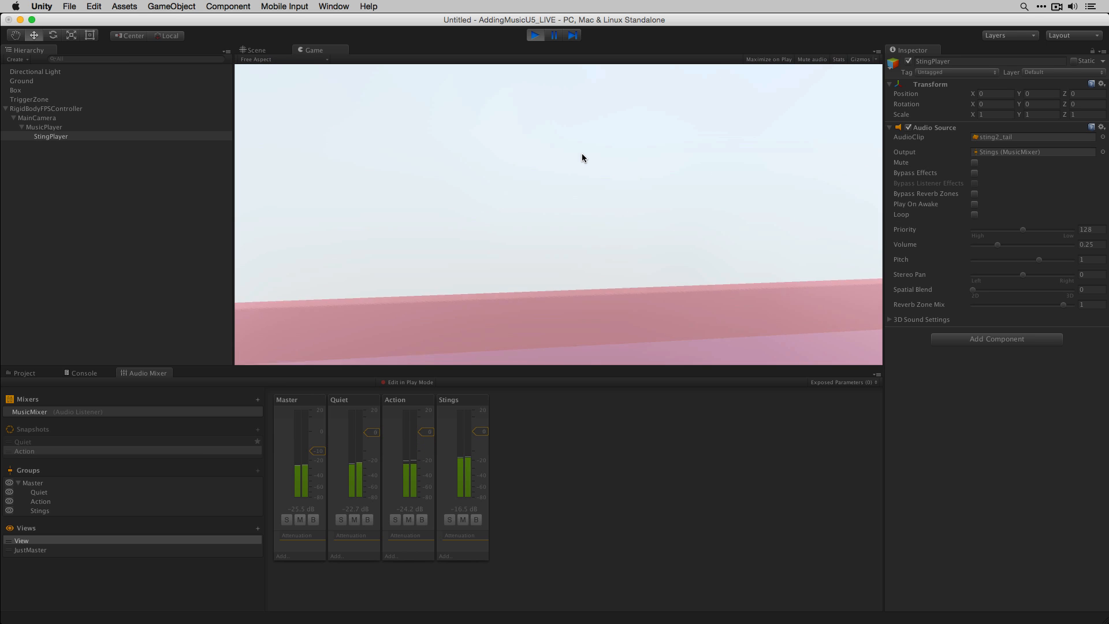
pyautogui.press('w')
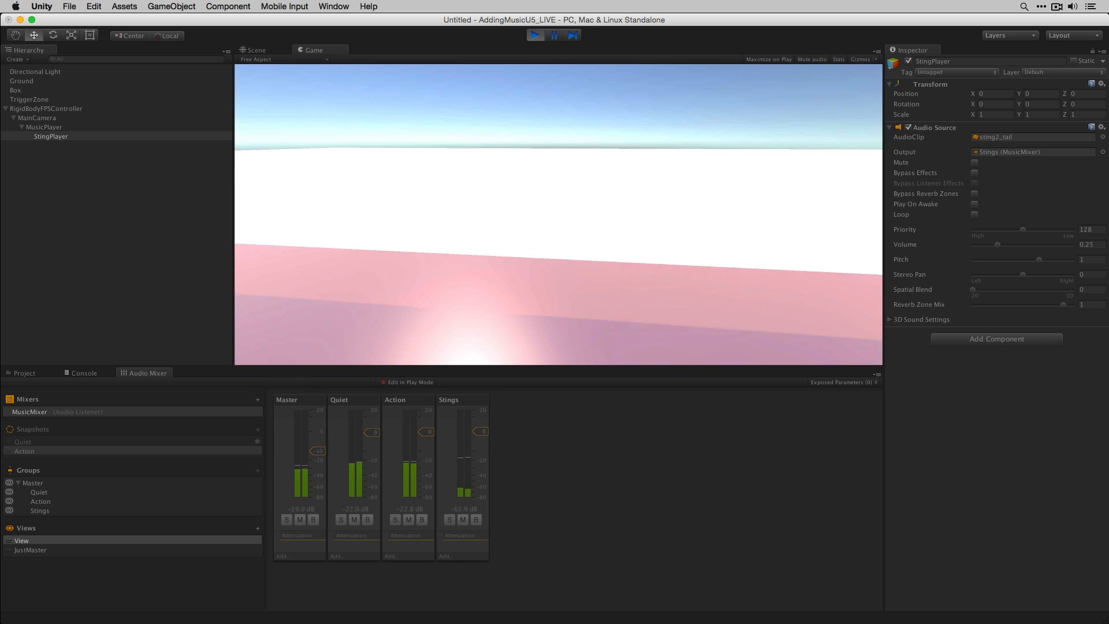
pyautogui.press('s')
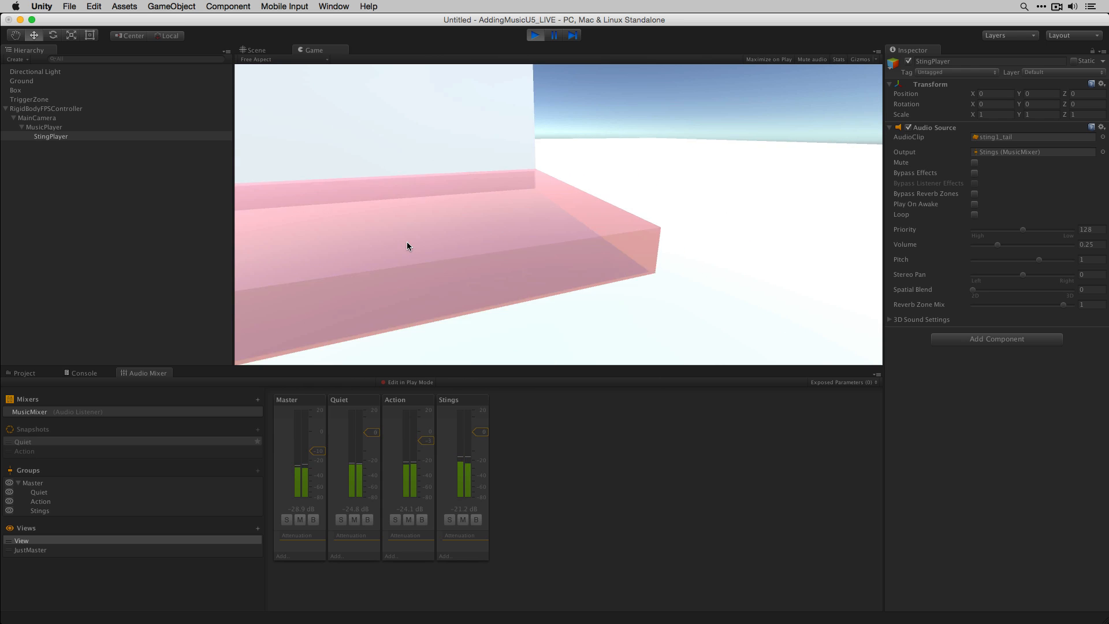
pyautogui.press('w')
pyautogui.press('s')
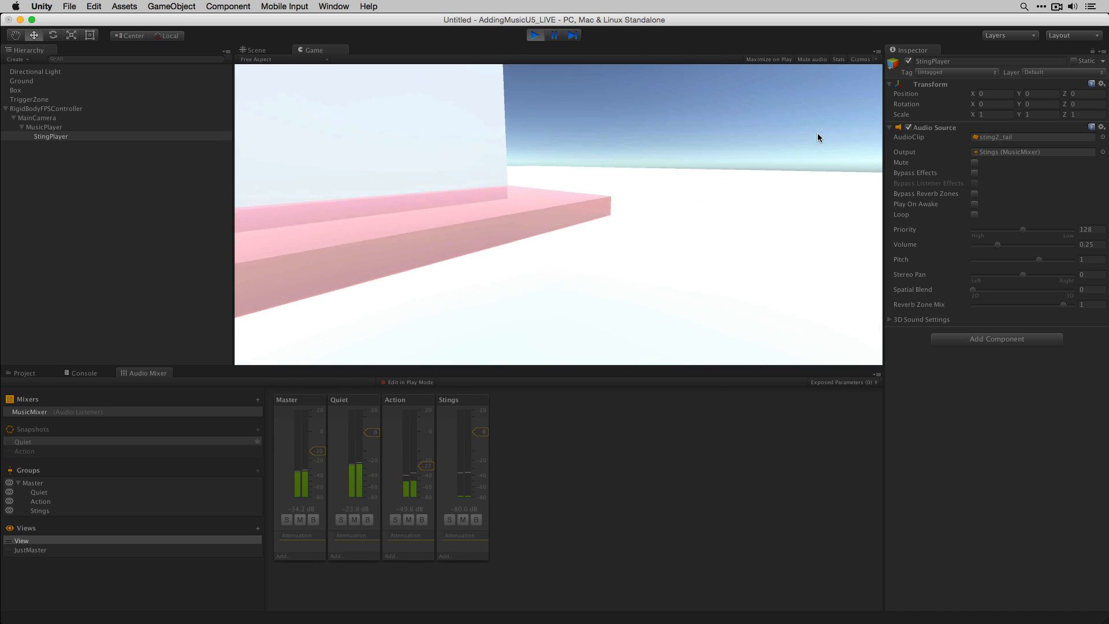
pyautogui.click(908, 127)
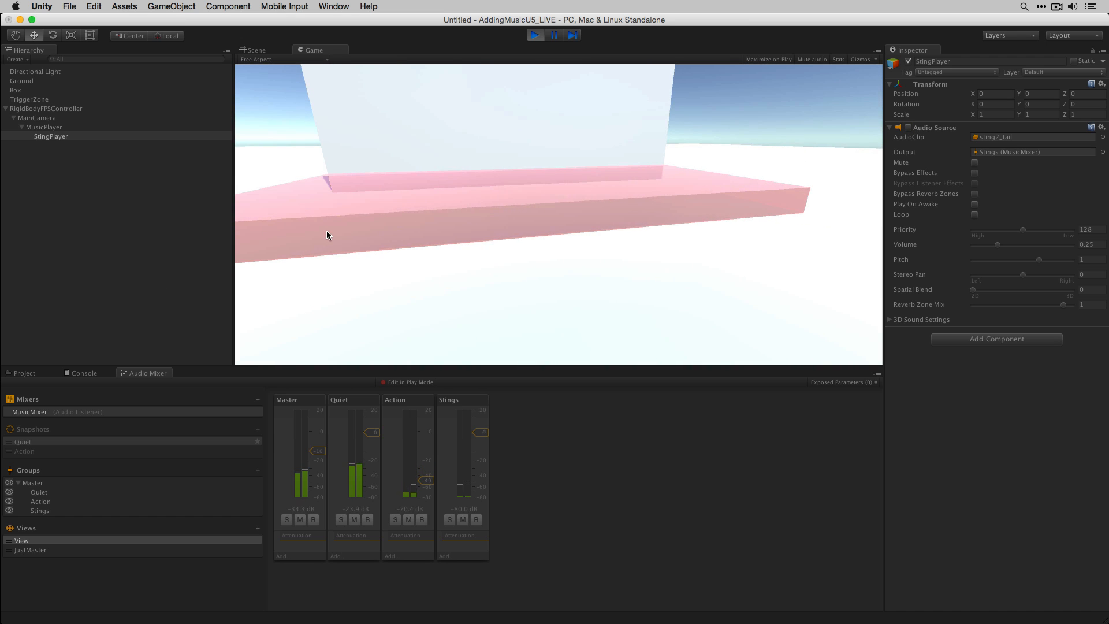
pyautogui.press('w')
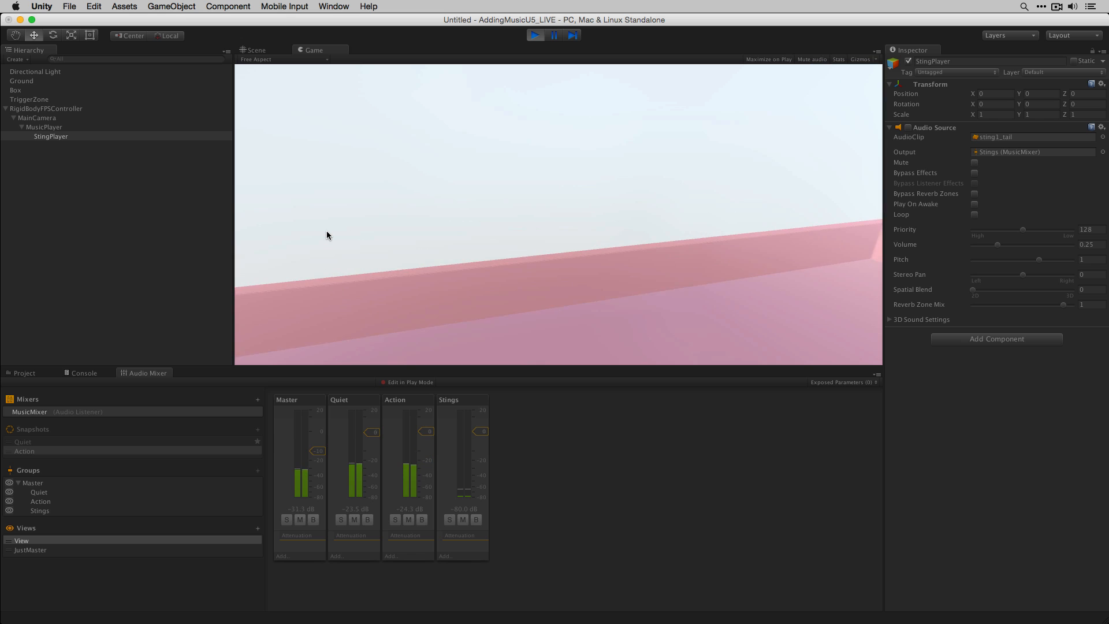
pyautogui.press('s')
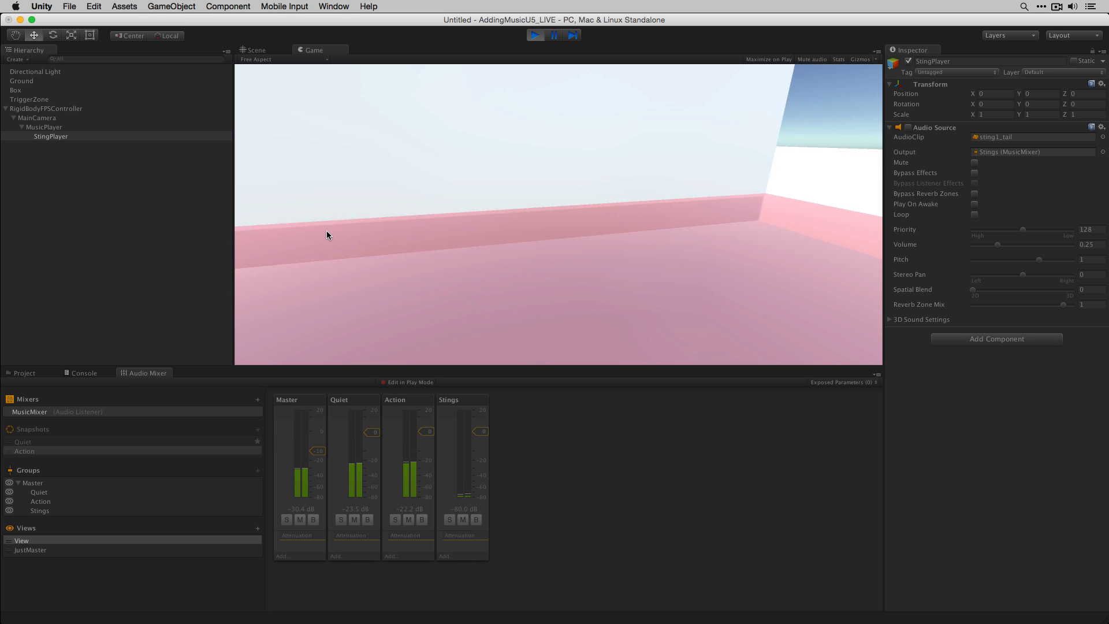
pyautogui.press('s')
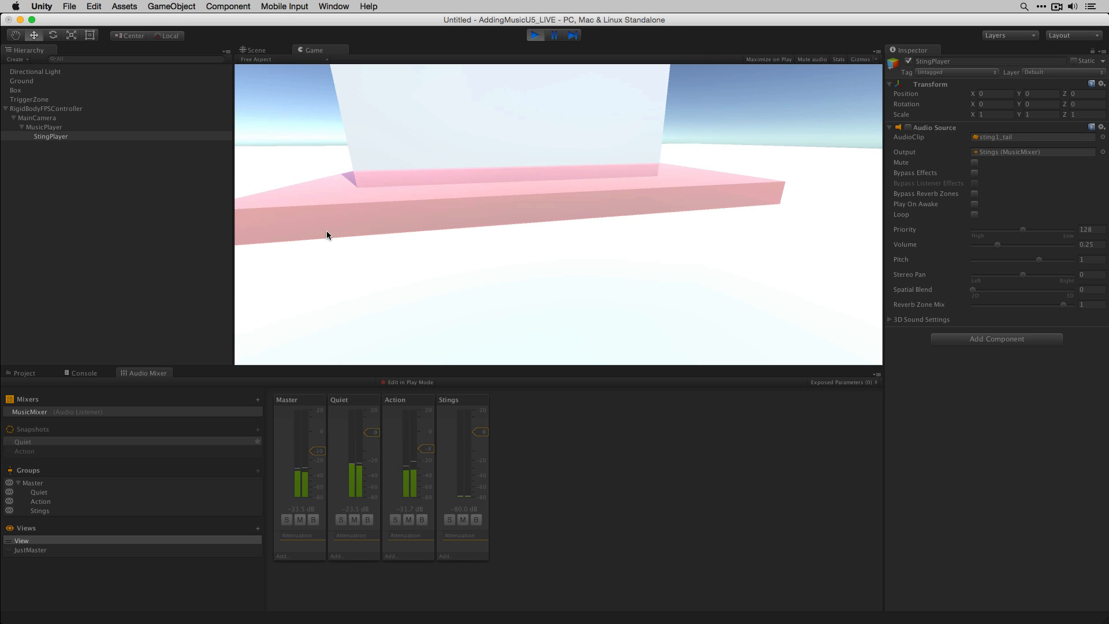
pyautogui.press('w')
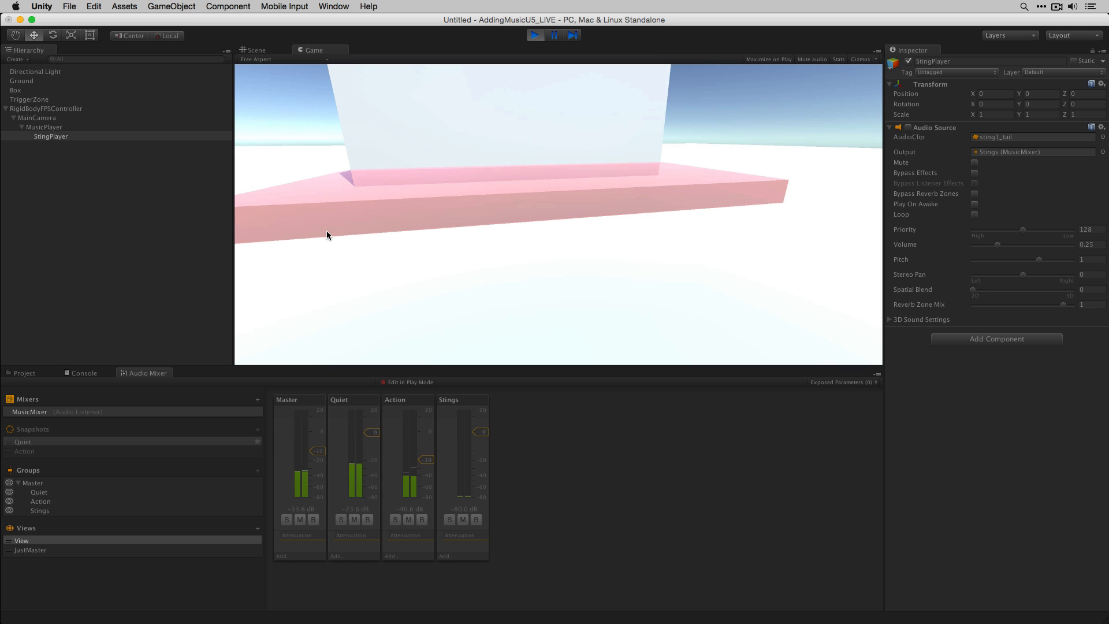
pyautogui.press('w')
pyautogui.press('s')
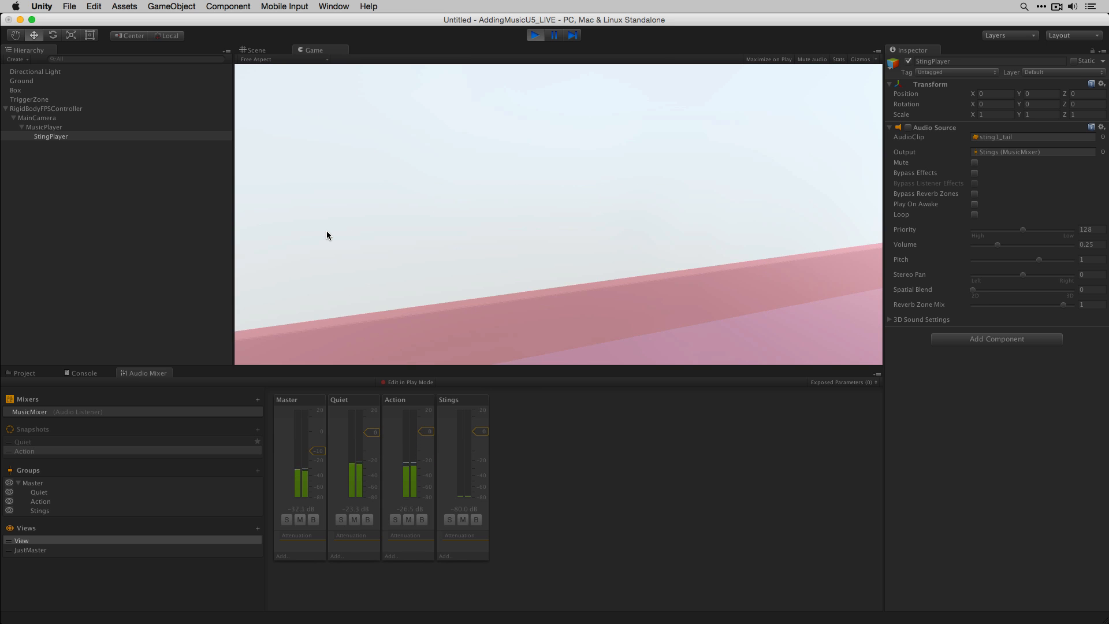
pyautogui.press('super+shift+p')
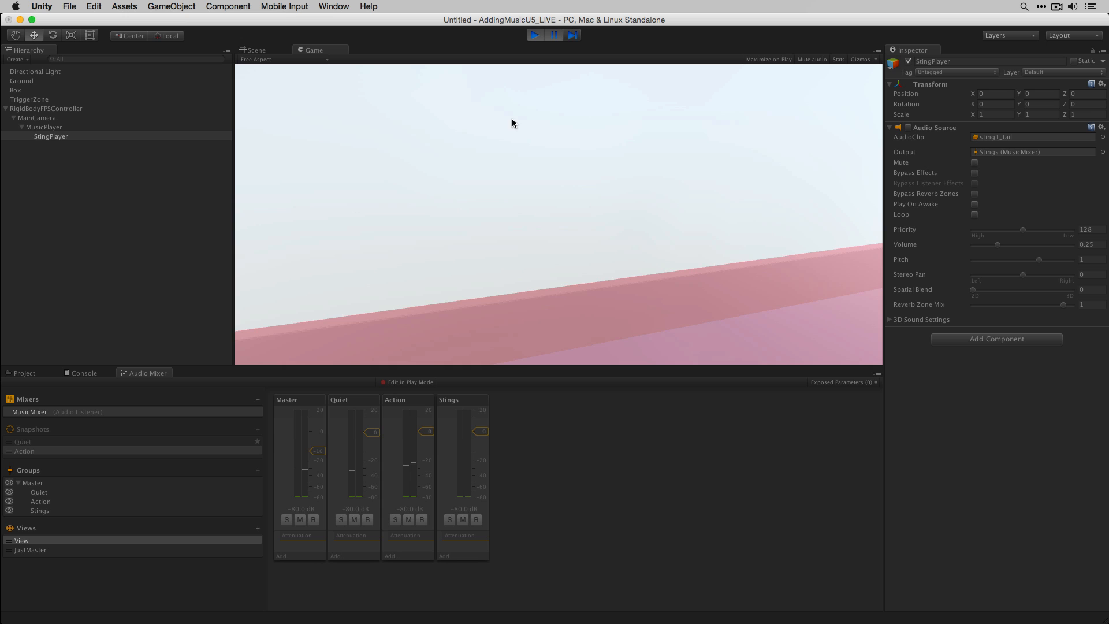
pyautogui.click(552, 36)
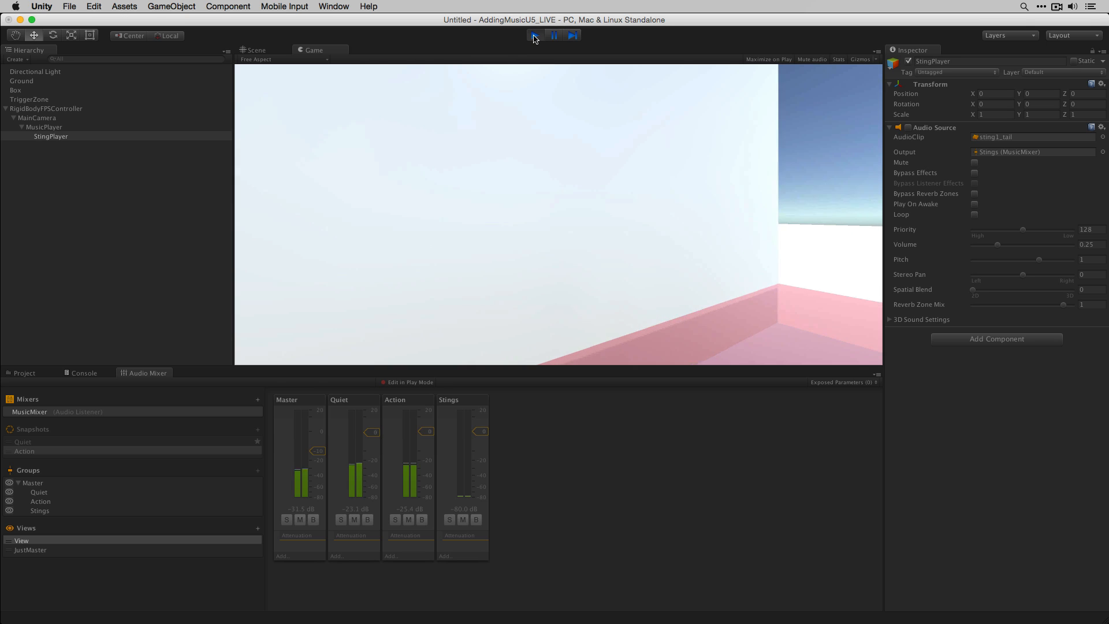
pyautogui.click(535, 36)
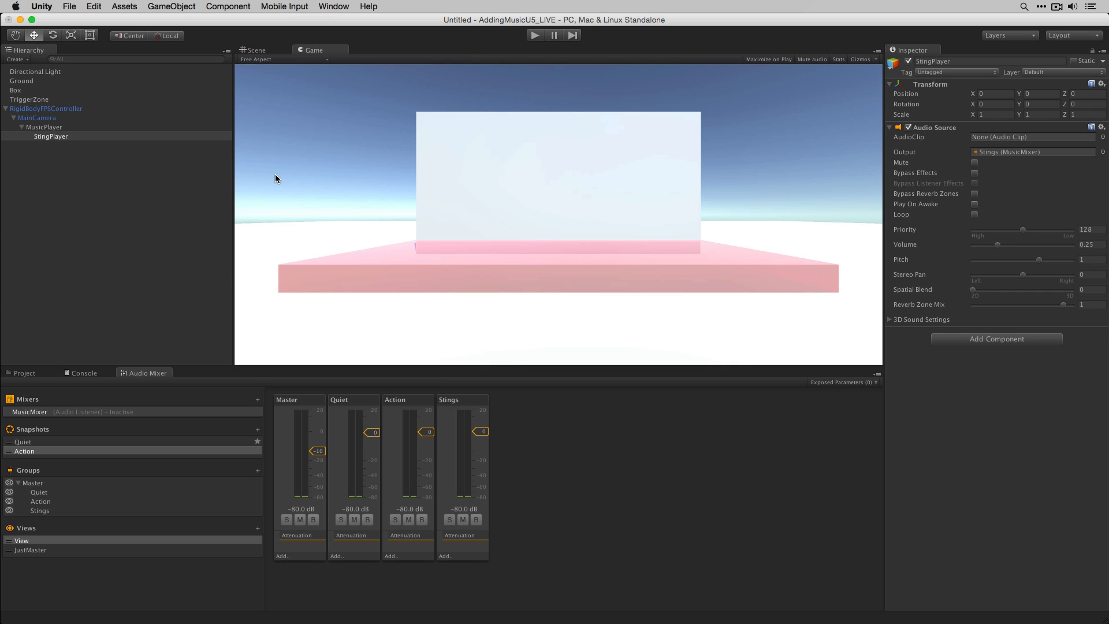
# - Select MusicPlayer to review its two Audio Sources
pyautogui.click(50, 128)
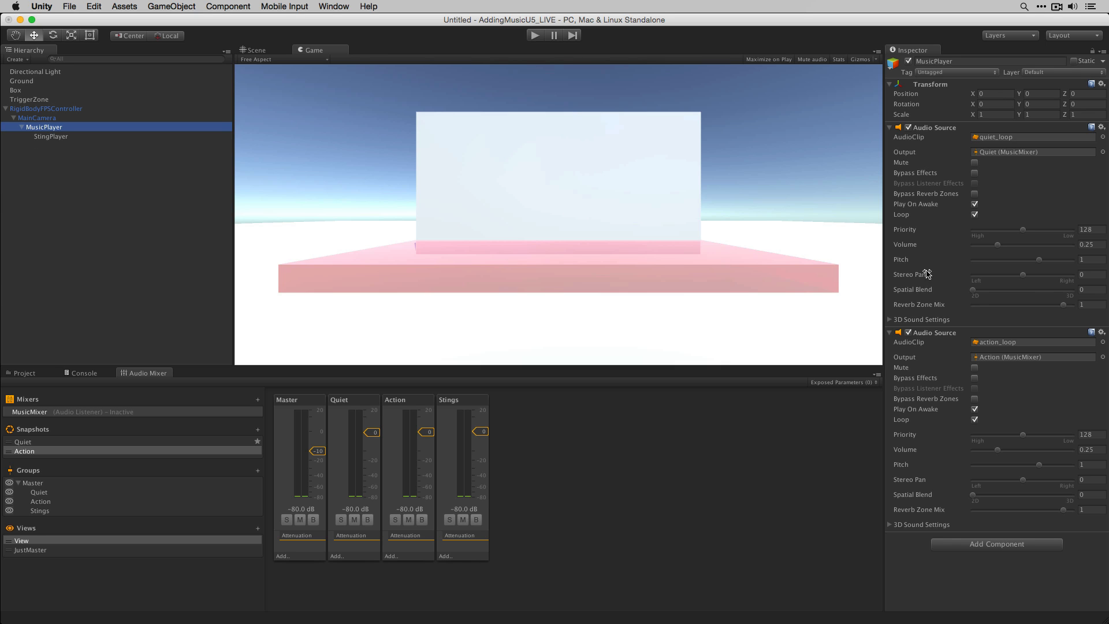